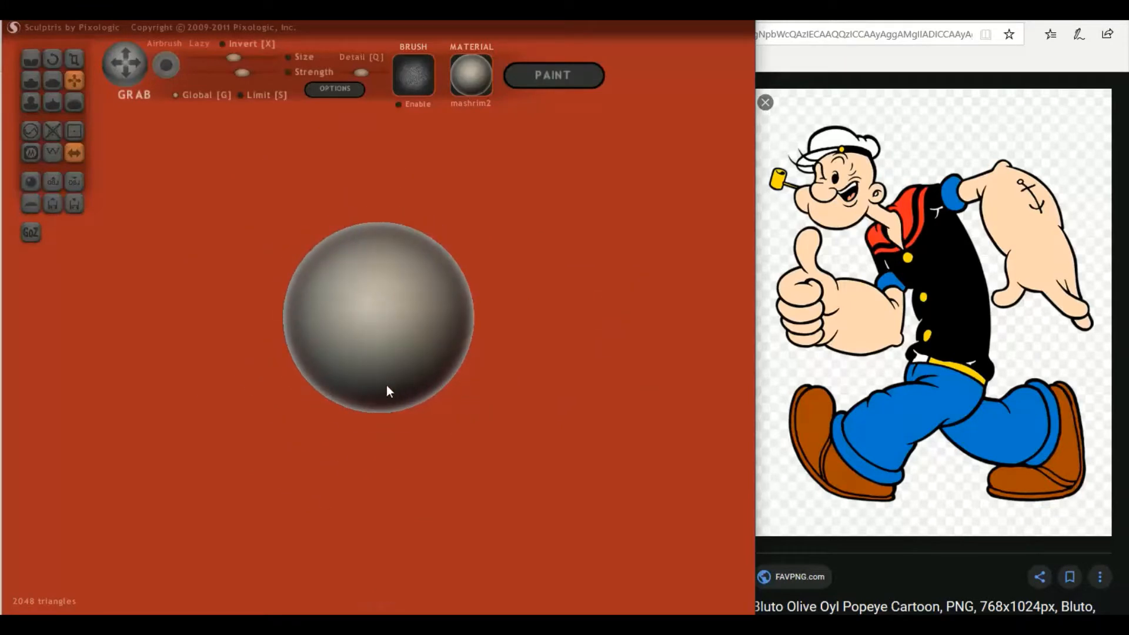
# - Add a mirrored pair of spheres beside the existing sphere and scale them down to about half its diameter
pyautogui.press('Right')
pyautogui.press('Left')
pyautogui.click(28, 183)
pyautogui.click(397, 341)
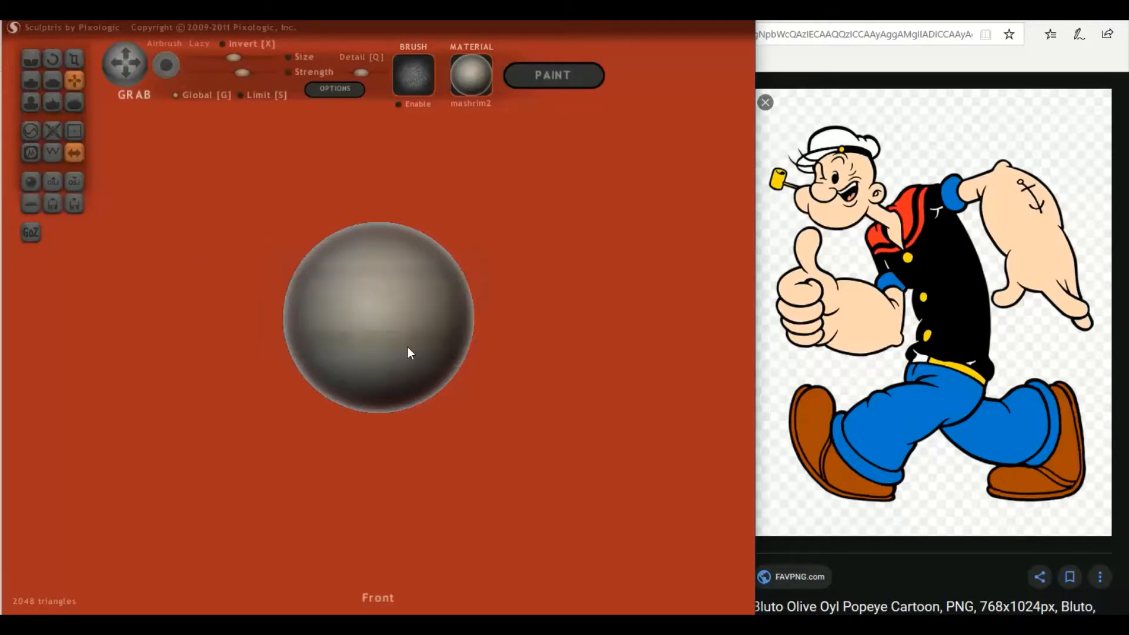
pyautogui.click(74, 61)
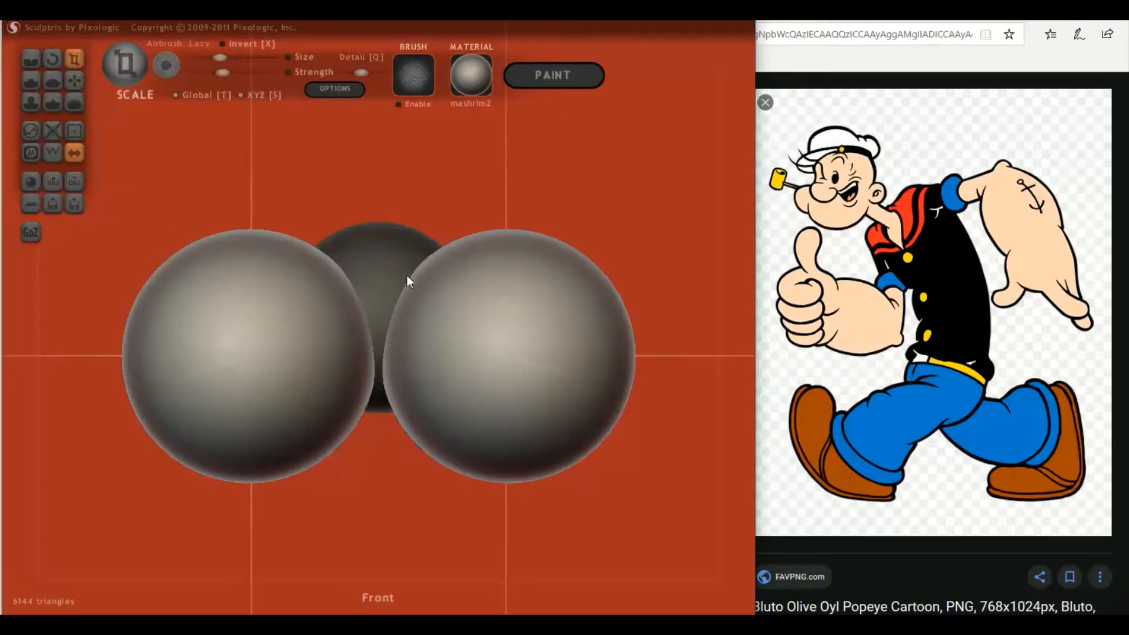
pyautogui.moveTo(580, 334); pyautogui.dragTo(345, 490)
# - Move the mirrored pair of small spheres against the lower front of the head sphere as cheeks
pyautogui.click(388, 287)
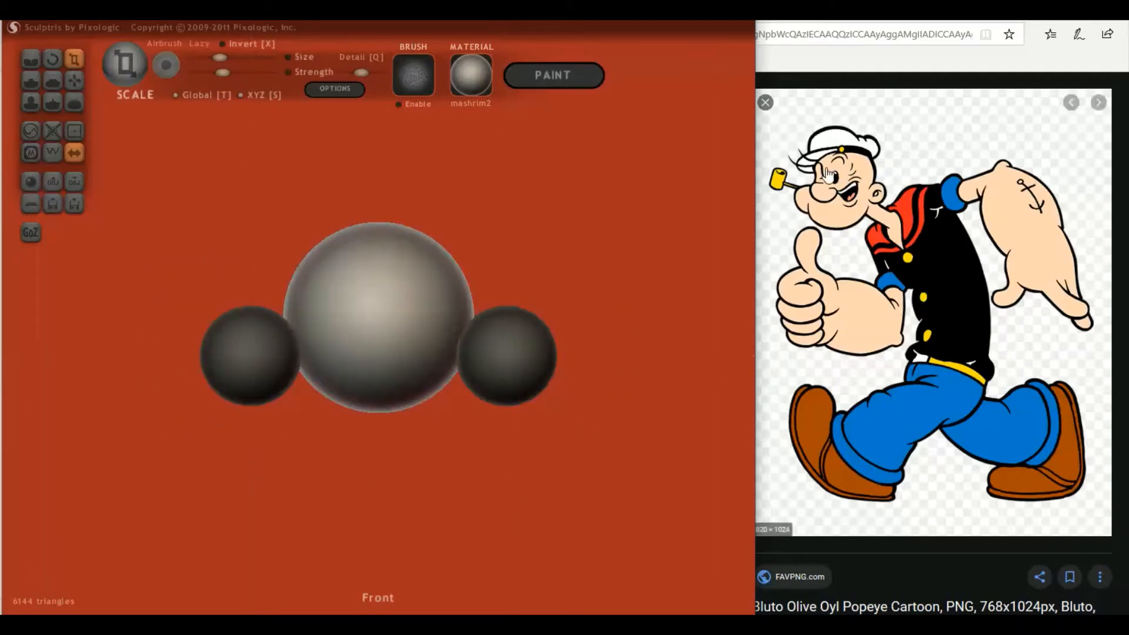
pyautogui.click(505, 353)
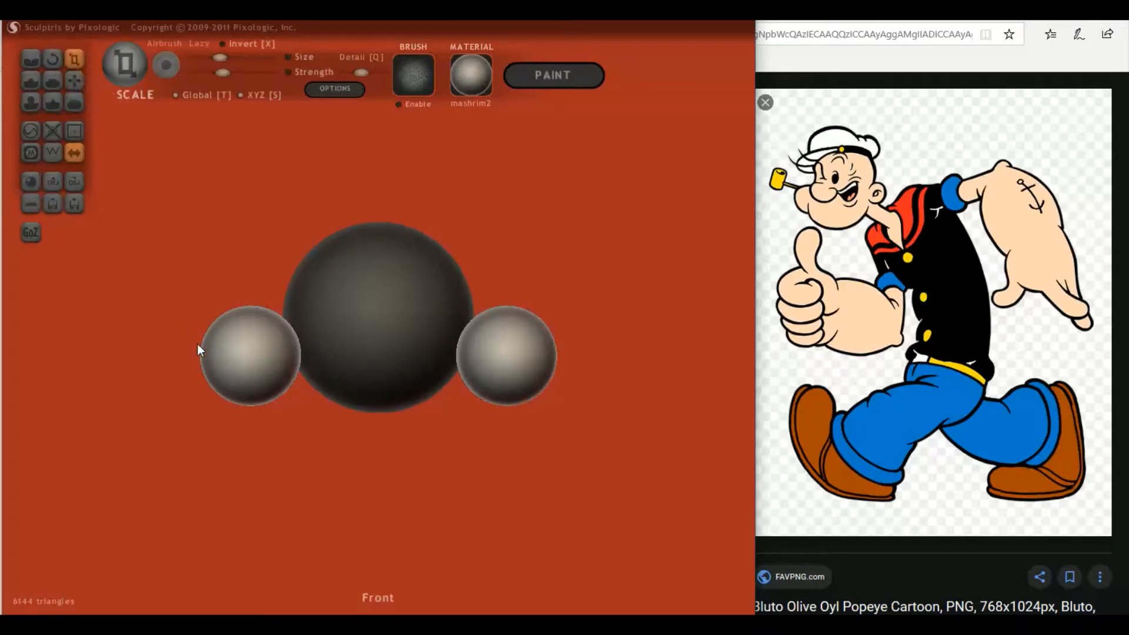
pyautogui.moveTo(215, 365); pyautogui.dragTo(336, 411)
pyautogui.click(68, 83)
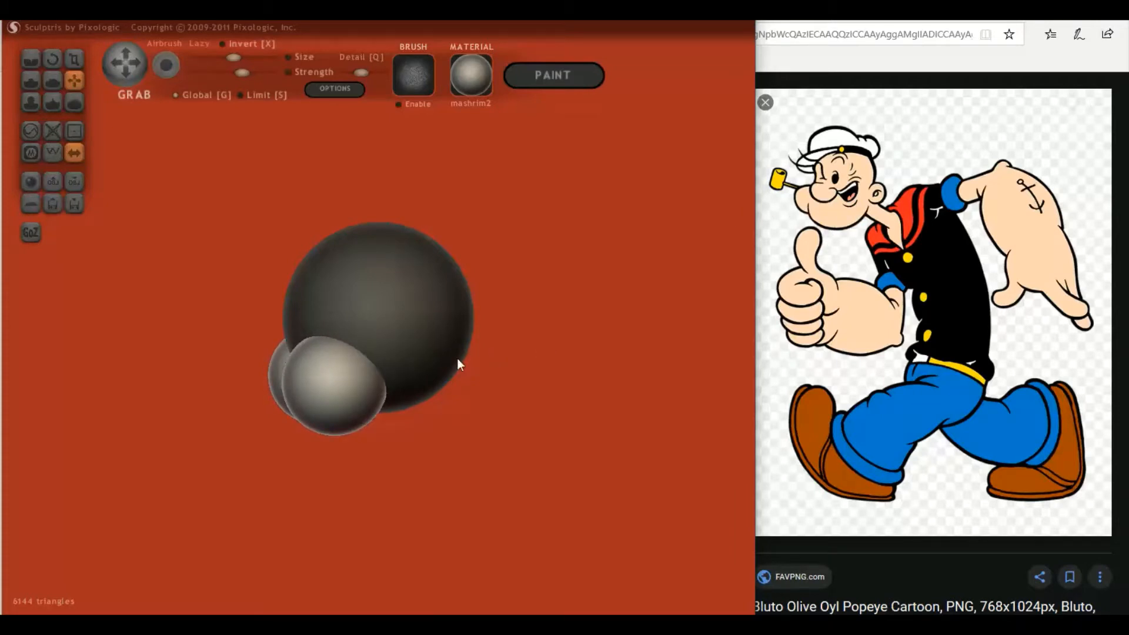
pyautogui.moveTo(481, 377)
pyautogui.mouseDown()
pyautogui.moveTo(607, 378)
pyautogui.moveTo(489, 390)
pyautogui.moveTo(460, 376)
pyautogui.mouseUp()
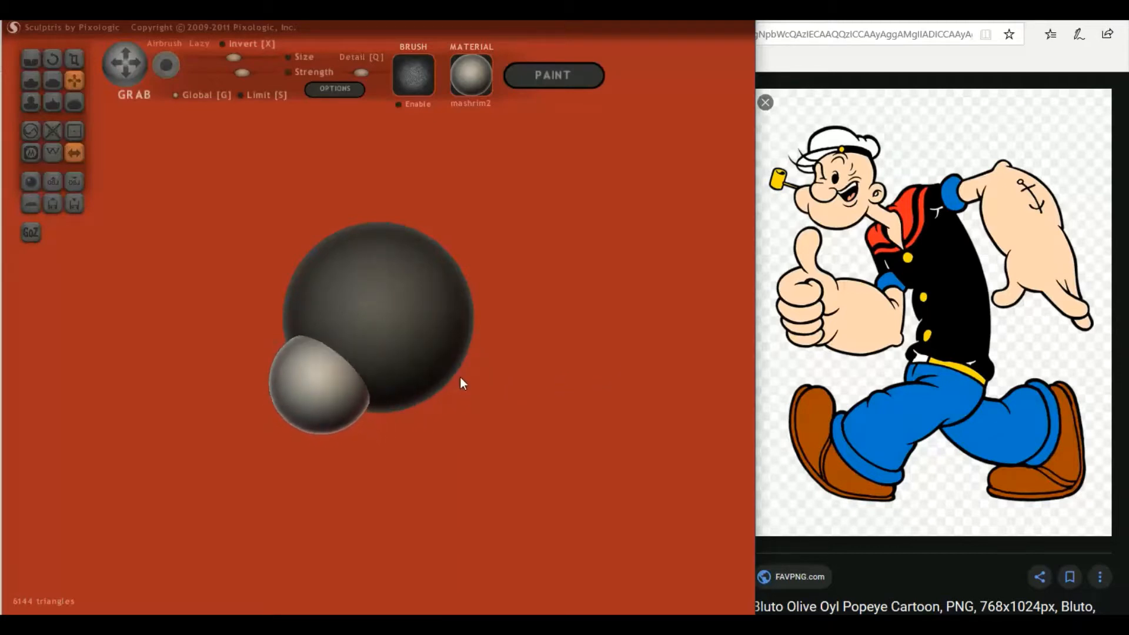
# - Stretch the cheek spheres from front to back with Scale and reposition them against the head's lower front
pyautogui.click(71, 61)
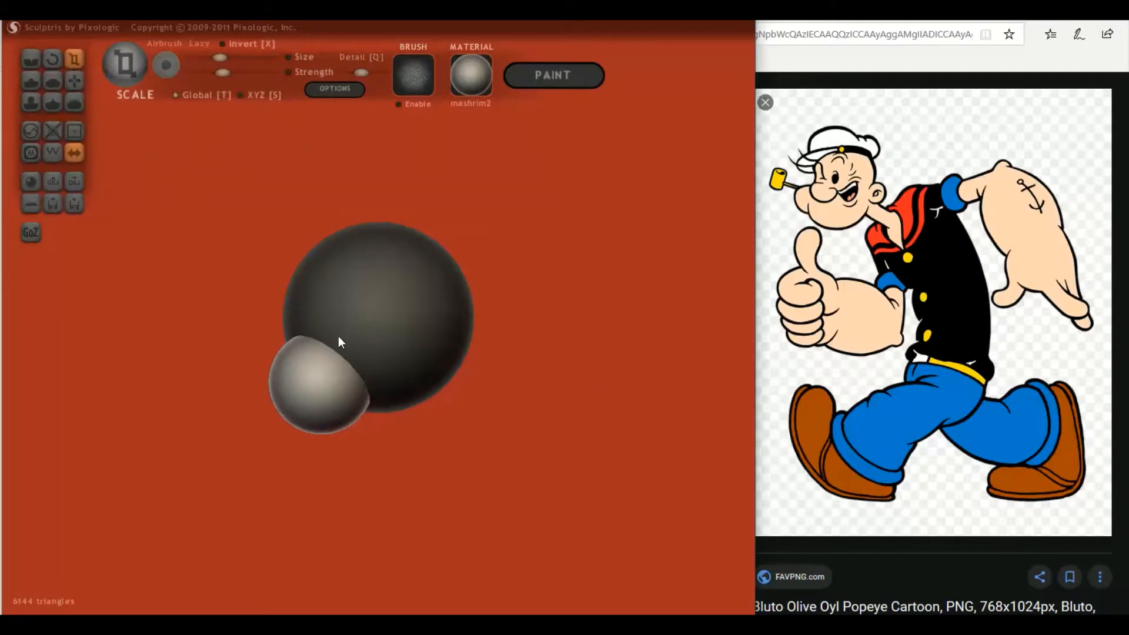
pyautogui.moveTo(339, 341); pyautogui.dragTo(501, 402)
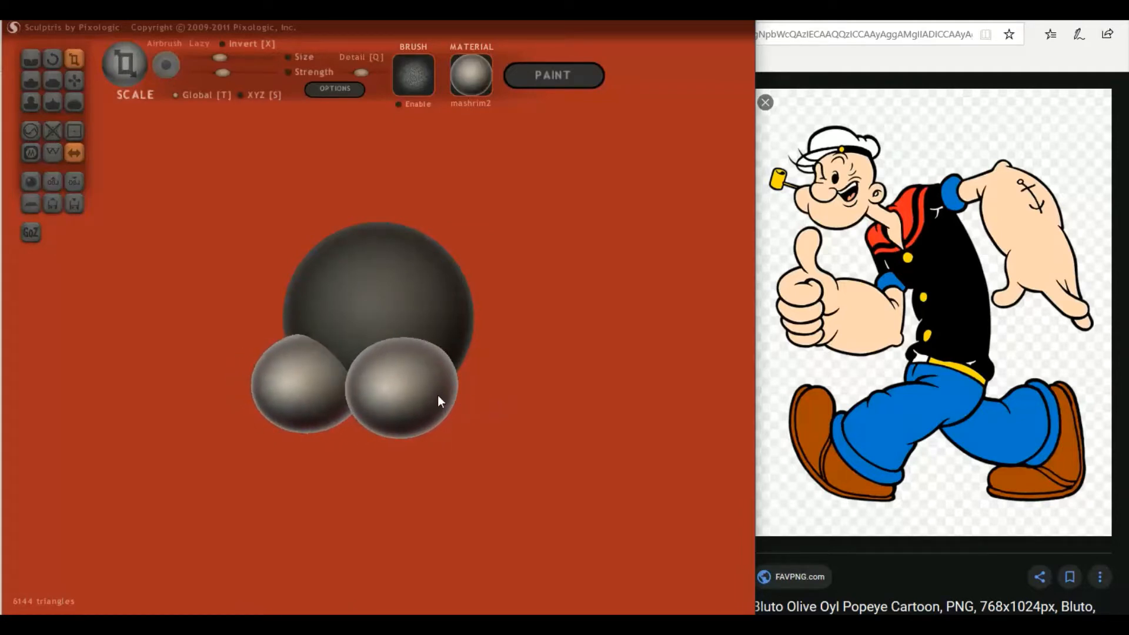
pyautogui.click(74, 80)
pyautogui.moveTo(277, 360); pyautogui.dragTo(330, 373)
pyautogui.moveTo(330, 373); pyautogui.dragTo(231, 391, button='middle')
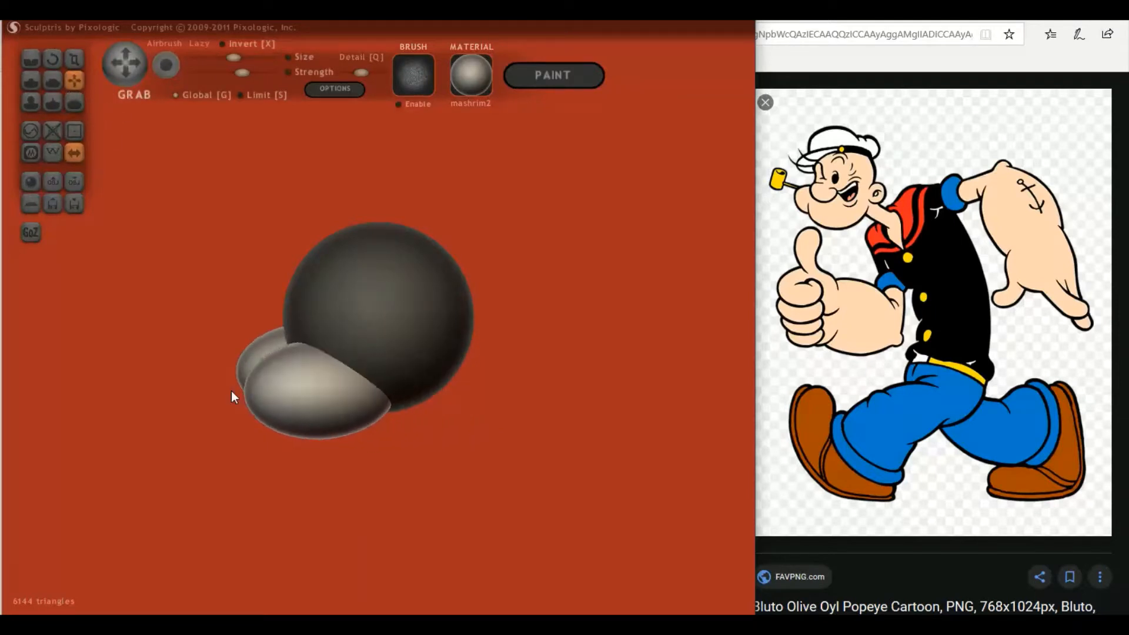
pyautogui.moveTo(314, 391); pyautogui.dragTo(355, 399, button='middle')
# - Rotate the cheek ellipsoids so their front ends tilt upward and nudge them against the head
pyautogui.click(52, 59)
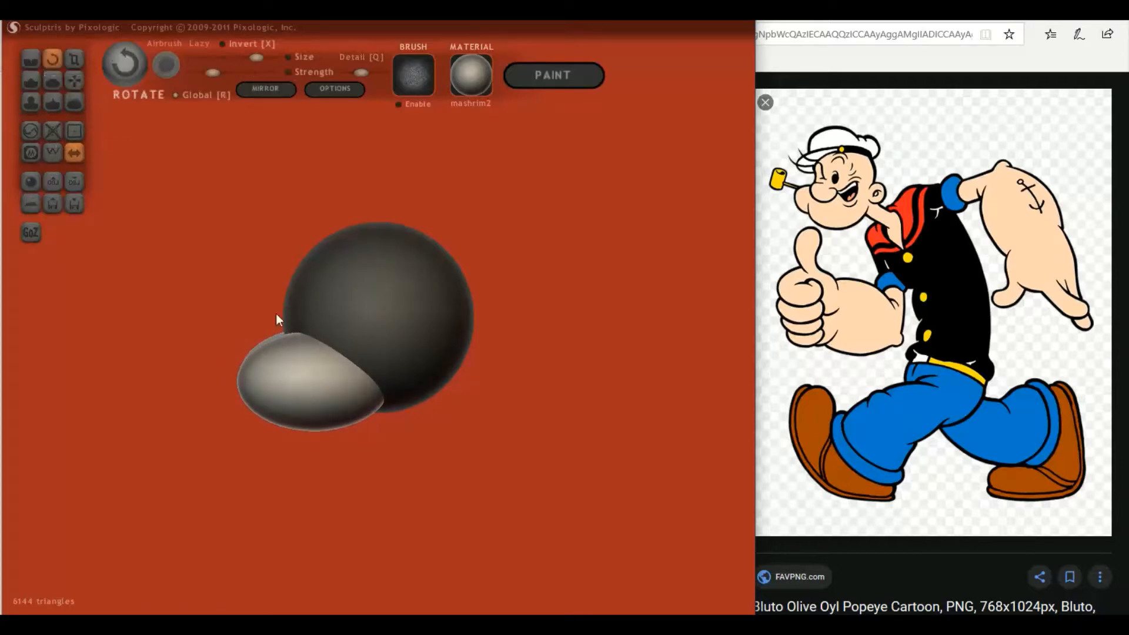
pyautogui.moveTo(358, 384)
pyautogui.mouseDown()
pyautogui.moveTo(337, 421)
pyautogui.moveTo(319, 418)
pyautogui.mouseUp()
pyautogui.moveTo(319, 419); pyautogui.dragTo(414, 436, button='middle')
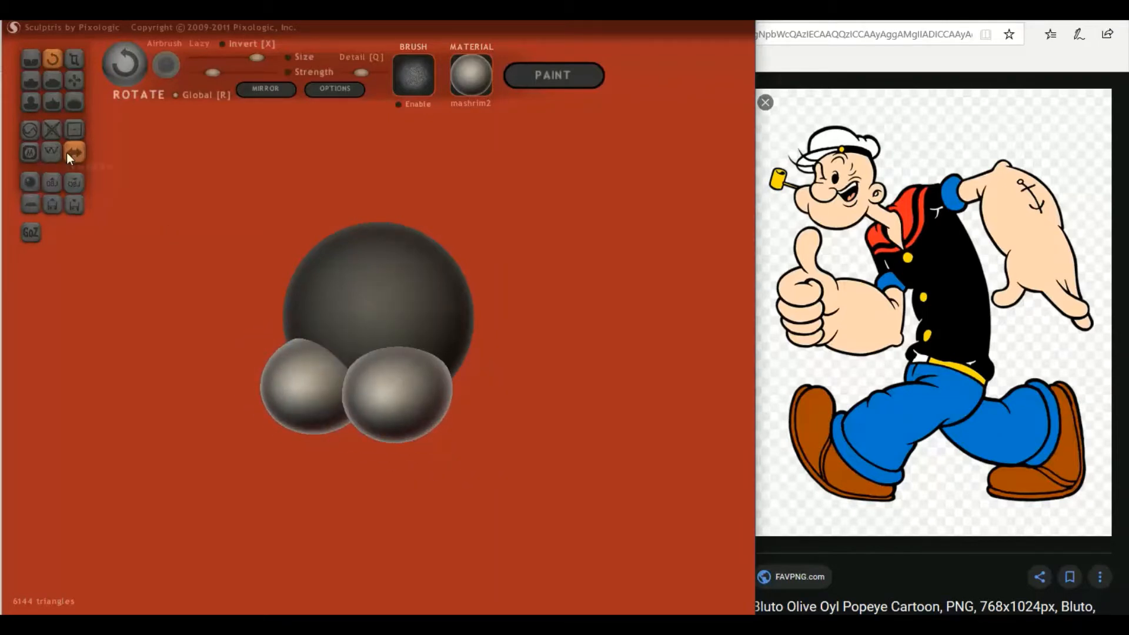
pyautogui.click(75, 79)
pyautogui.moveTo(209, 283); pyautogui.dragTo(246, 192)
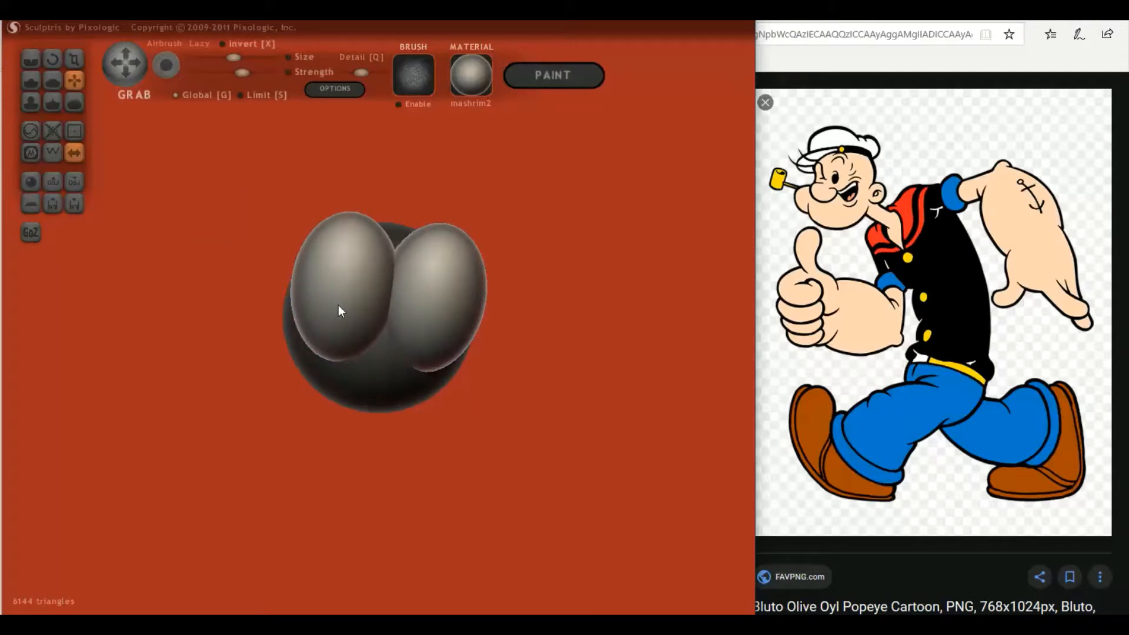
pyautogui.moveTo(337, 305); pyautogui.dragTo(179, 389, button='middle')
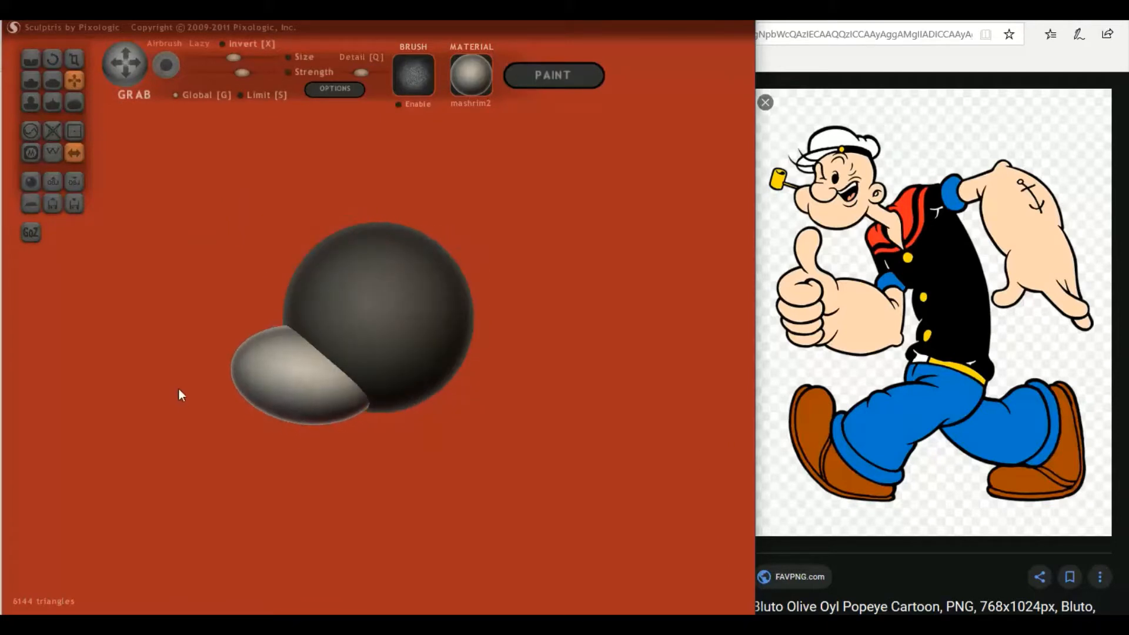
pyautogui.click(53, 60)
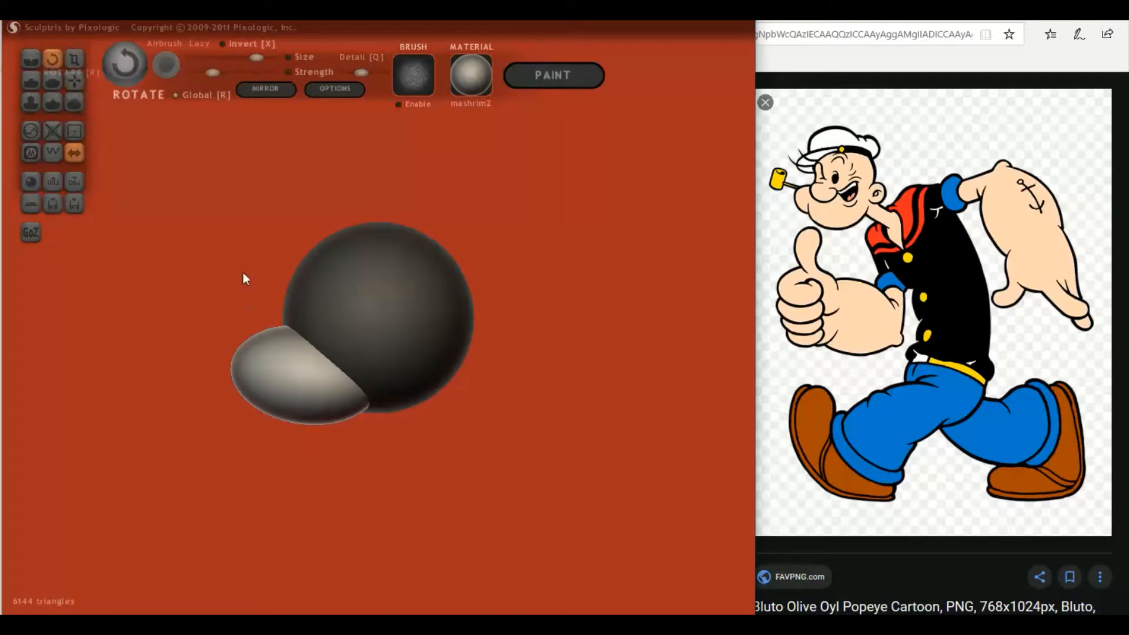
pyautogui.moveTo(352, 396); pyautogui.dragTo(326, 437)
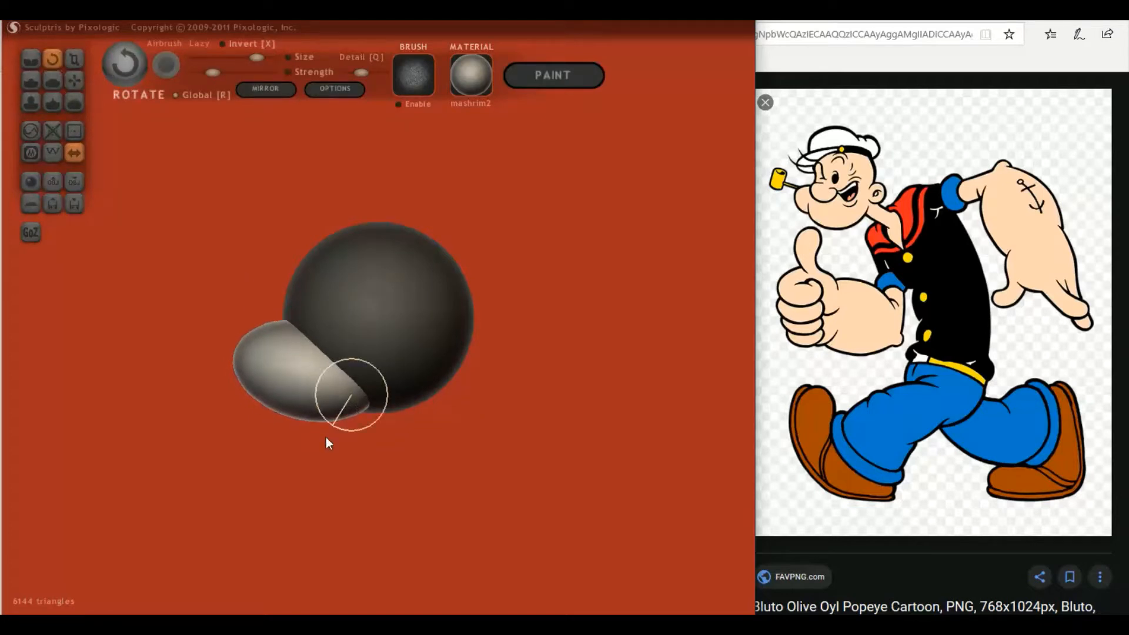
pyautogui.click(77, 81)
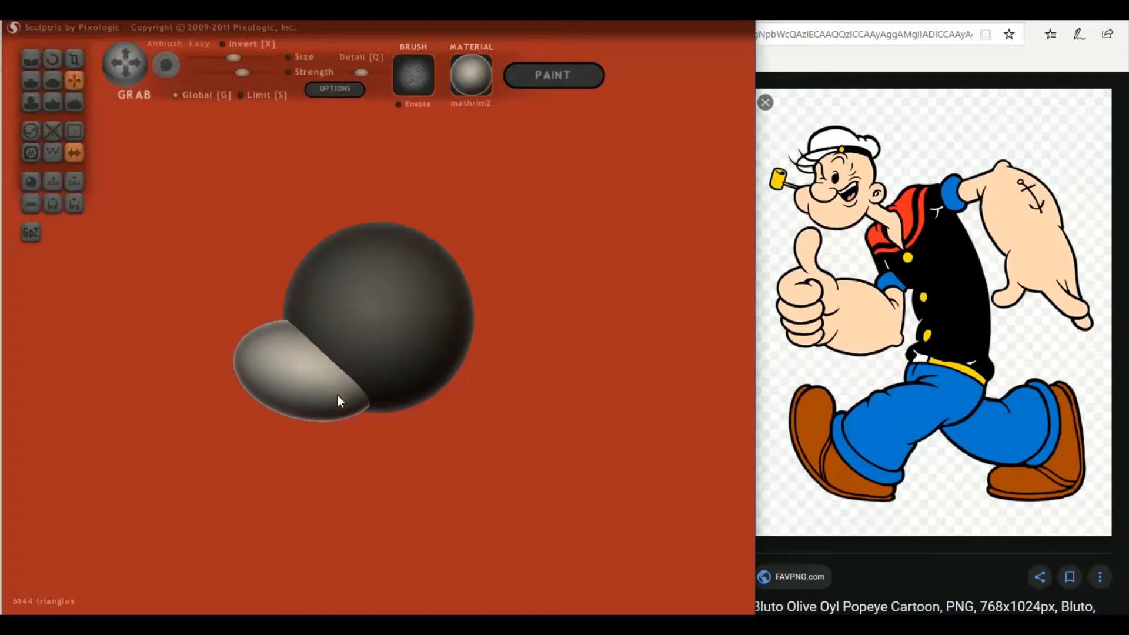
pyautogui.moveTo(338, 395); pyautogui.dragTo(339, 397)
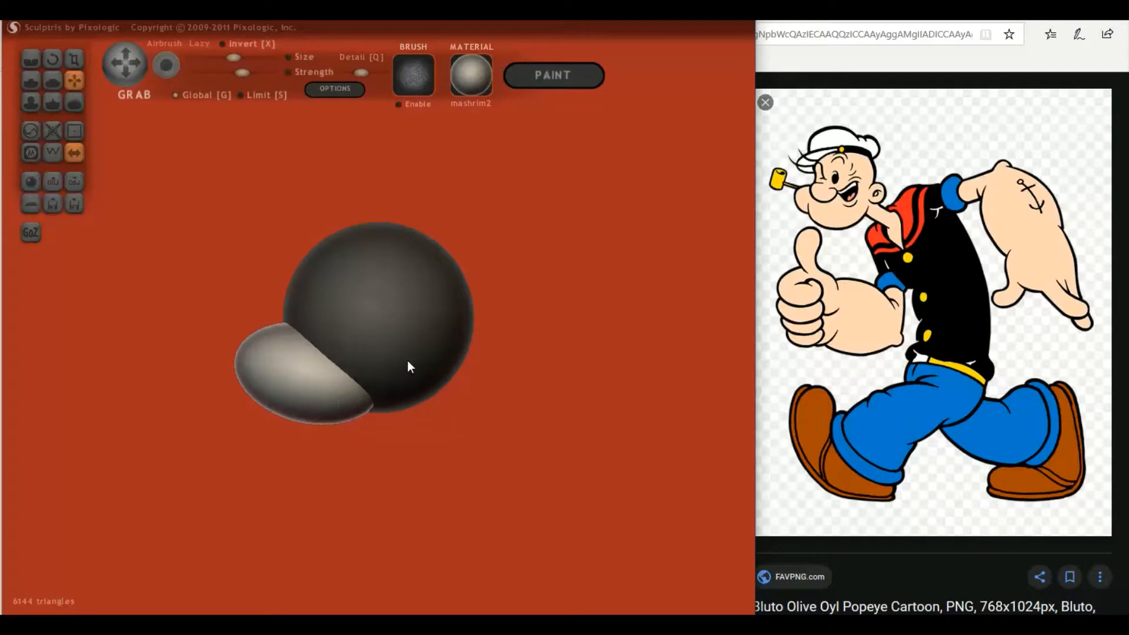
# - Stretch the head sphere vertically into an egg shape and scale it down slightly overall
pyautogui.click(405, 330)
pyautogui.click(77, 60)
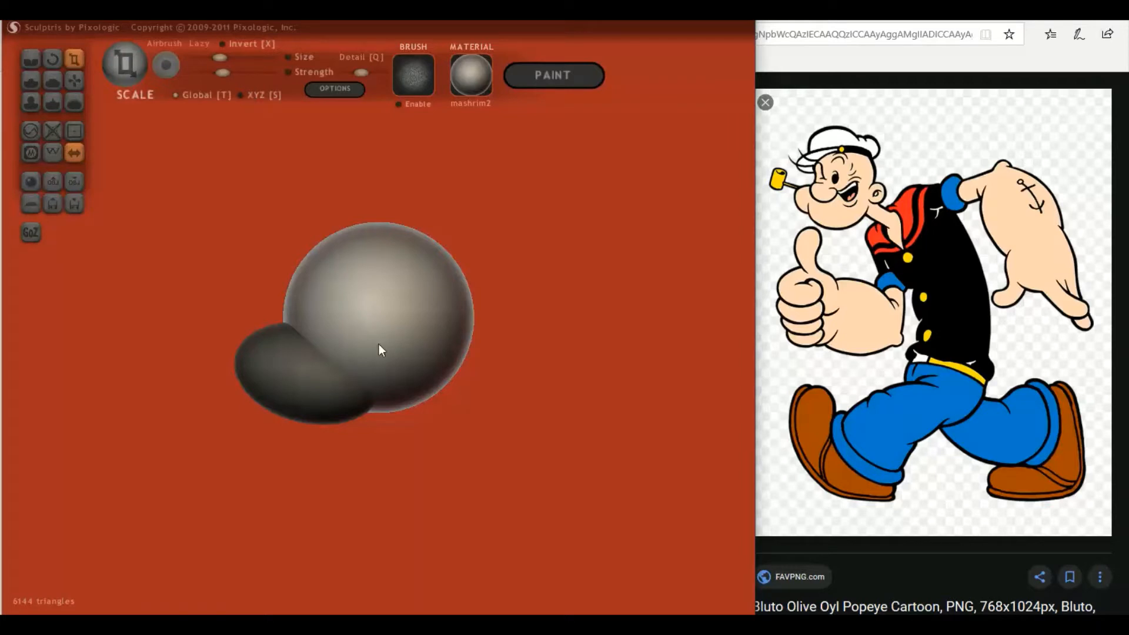
pyautogui.moveTo(379, 346); pyautogui.dragTo(378, 304)
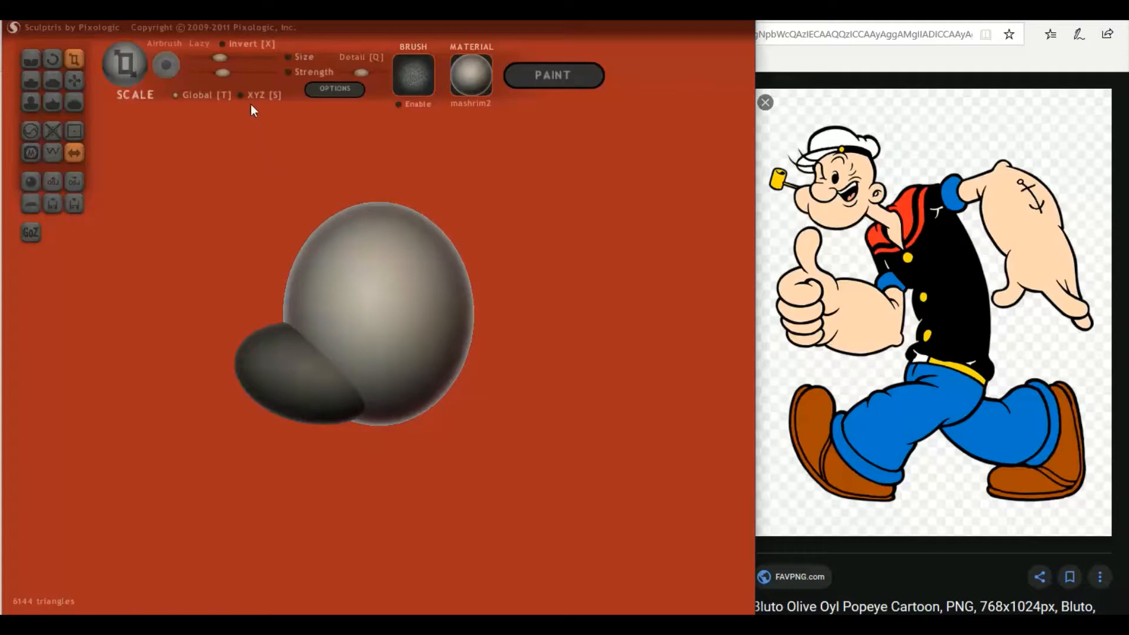
pyautogui.moveTo(346, 215); pyautogui.dragTo(366, 313)
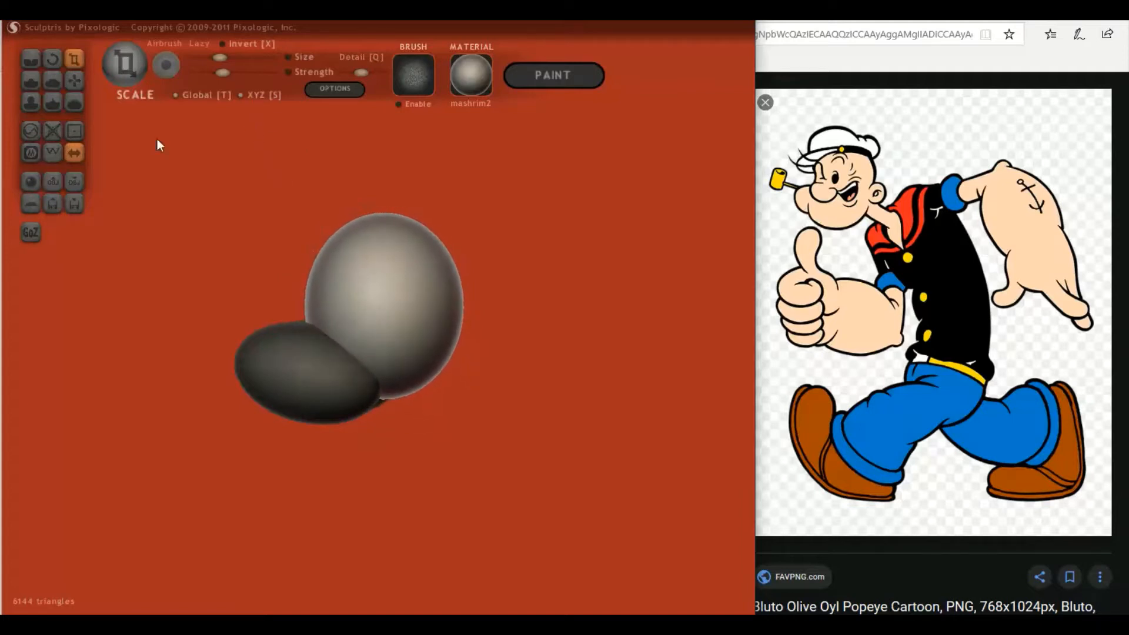
# - Reposition the egg-shaped head slightly lower so it sits snugly behind the cheeks
pyautogui.click(74, 80)
pyautogui.moveTo(437, 336); pyautogui.dragTo(419, 339)
pyautogui.moveTo(483, 377); pyautogui.dragTo(584, 373)
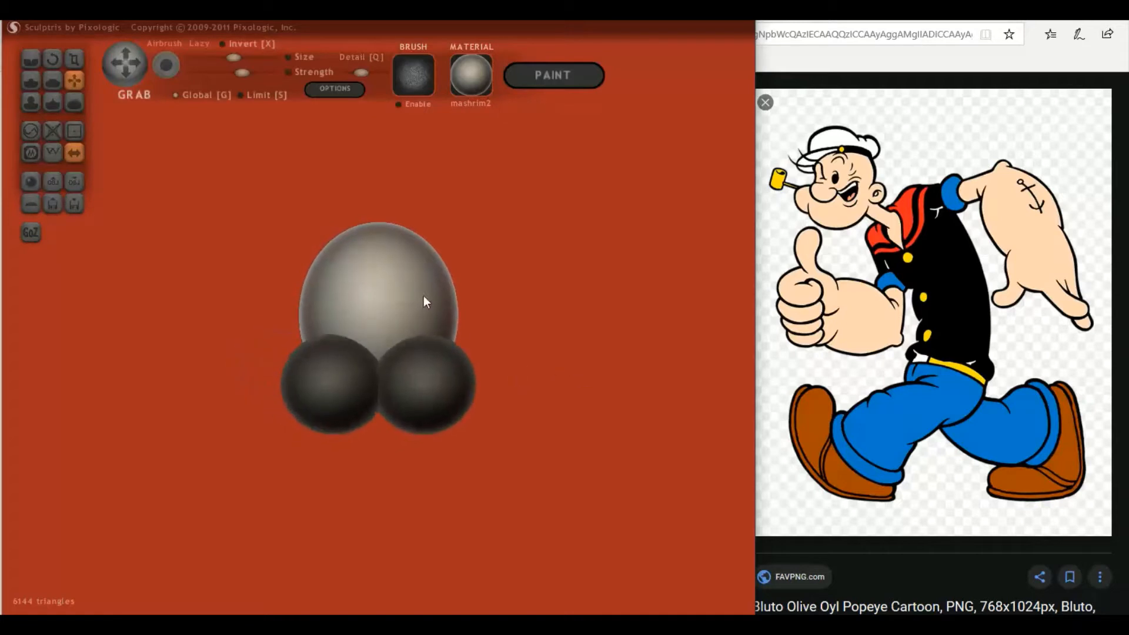
pyautogui.moveTo(287, 214); pyautogui.dragTo(269, 208)
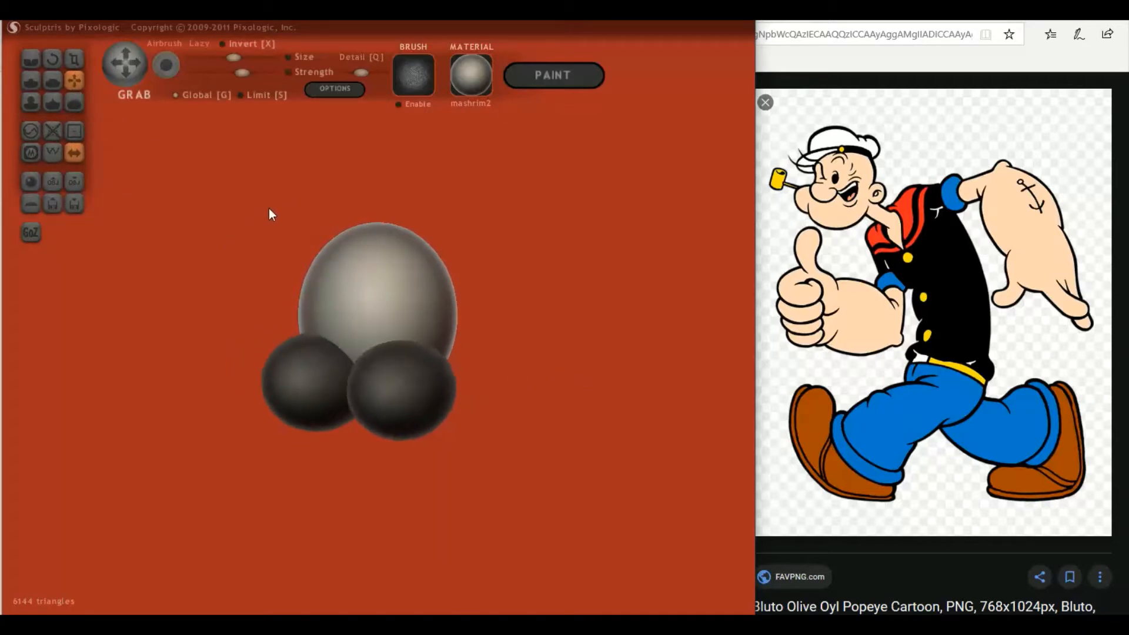
pyautogui.click(73, 59)
pyautogui.moveTo(355, 284); pyautogui.dragTo(354, 288)
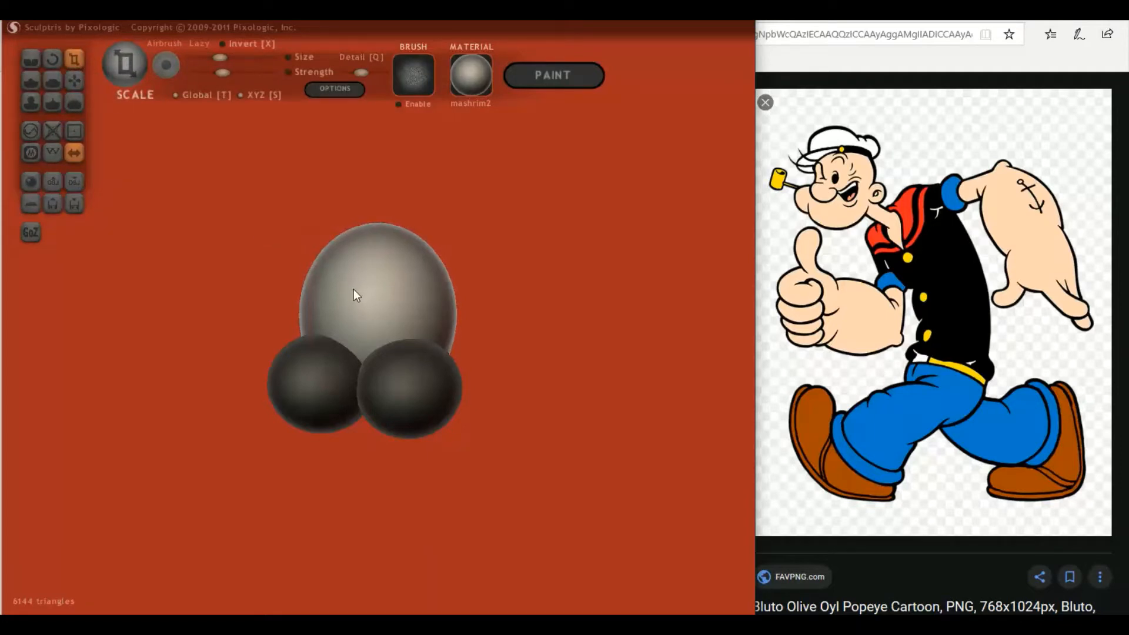
pyautogui.moveTo(354, 288); pyautogui.dragTo(298, 300, button='middle')
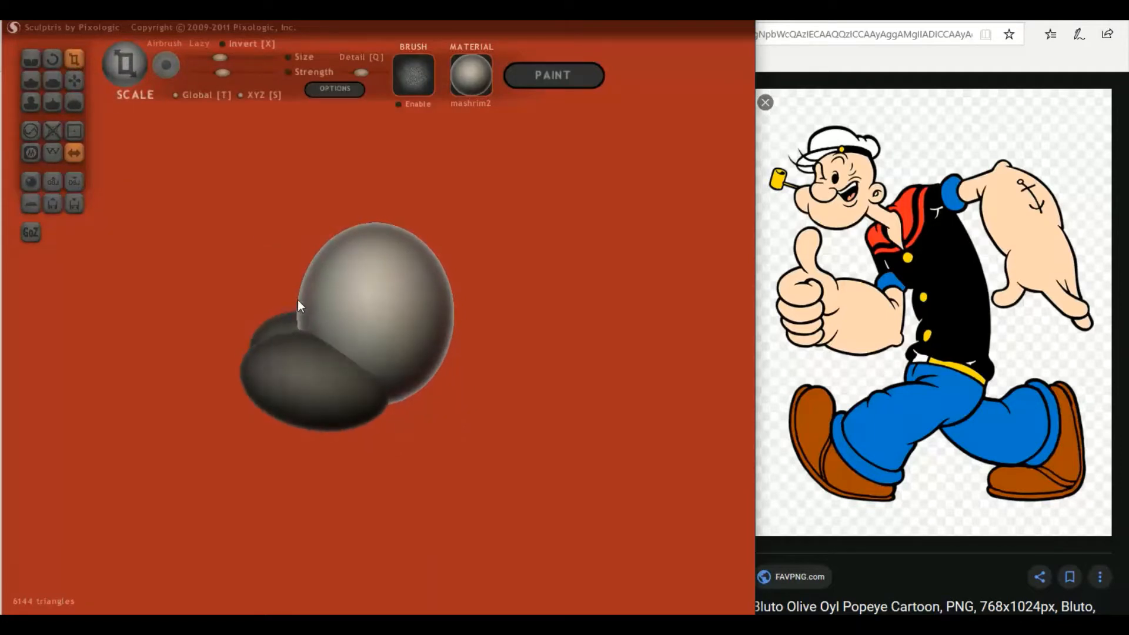
pyautogui.click(74, 81)
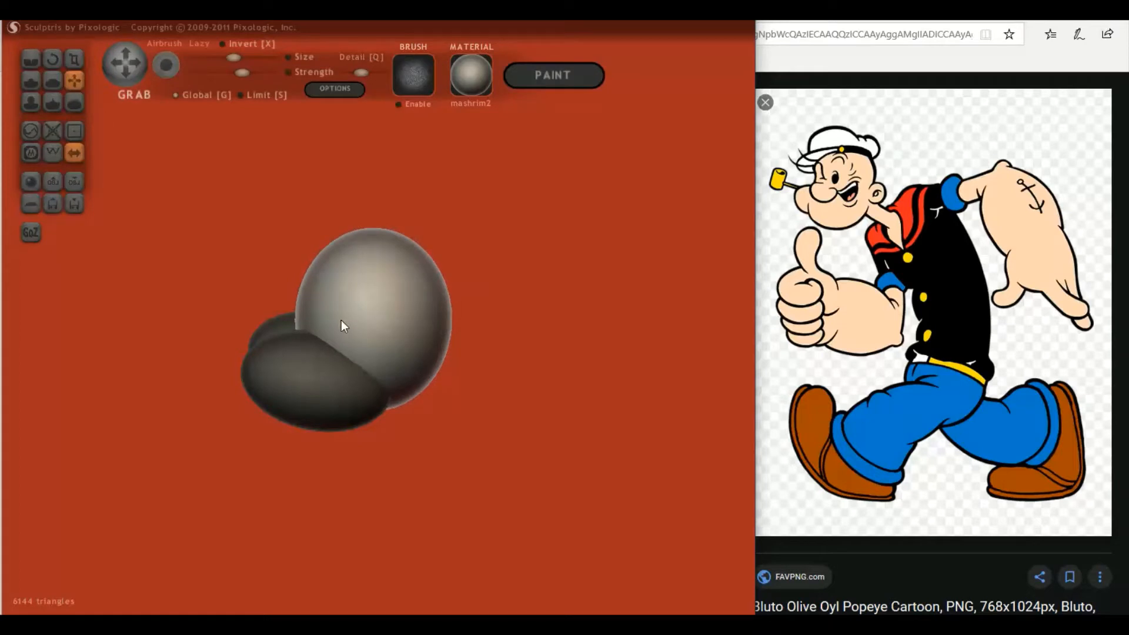
pyautogui.moveTo(341, 320); pyautogui.dragTo(415, 373, button='middle')
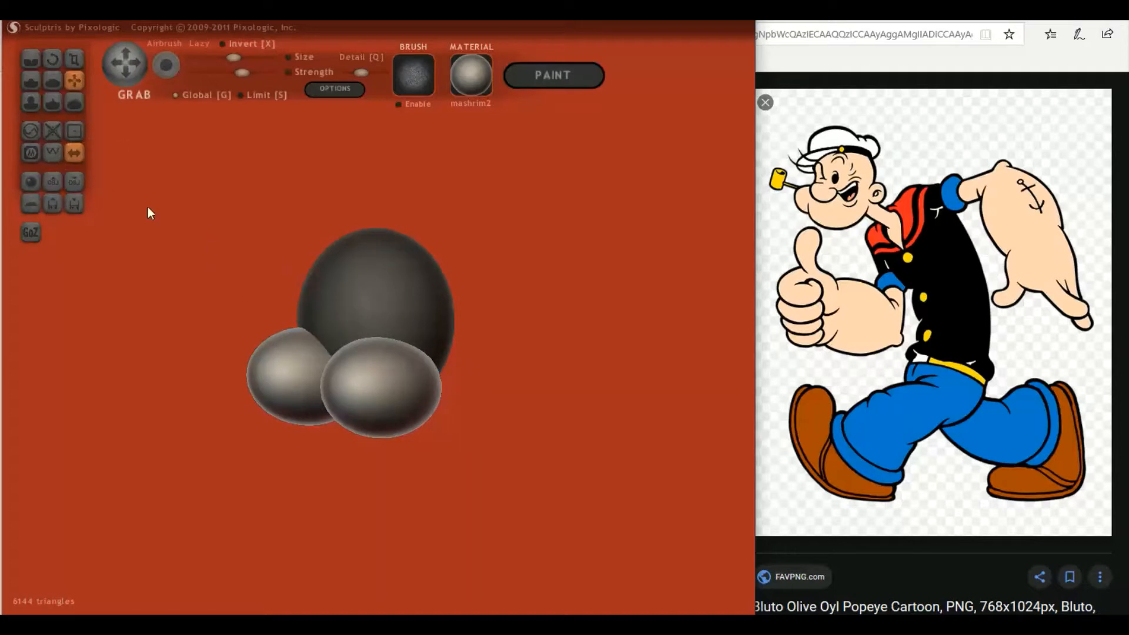
# - Add a single sphere on the face's centre line and scale it down to nose size
pyautogui.click(28, 182)
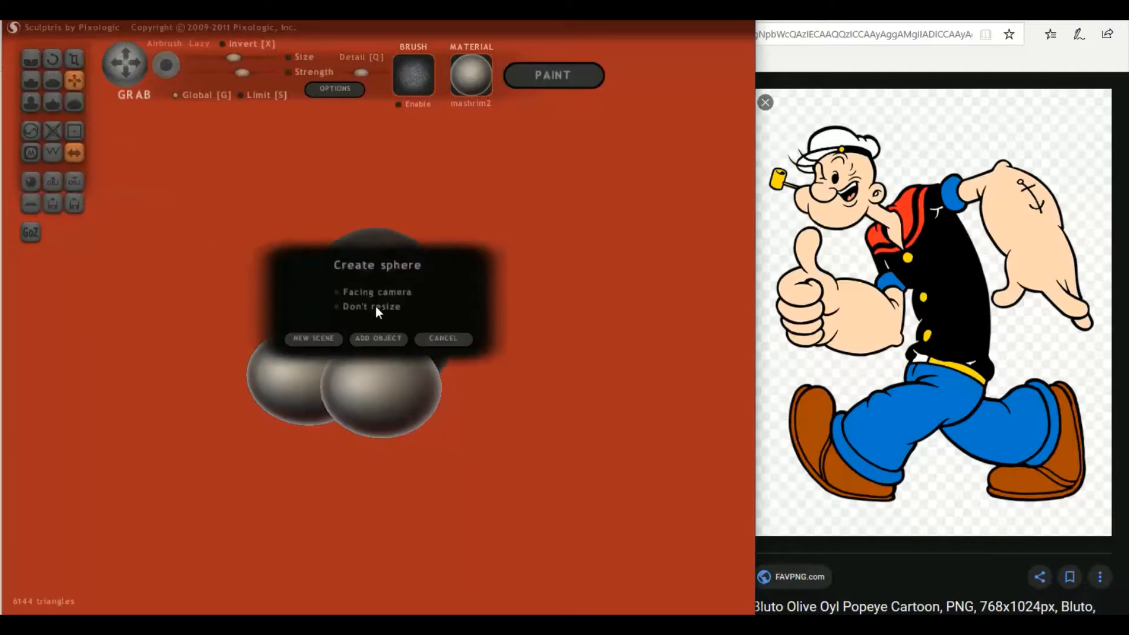
pyautogui.click(377, 339)
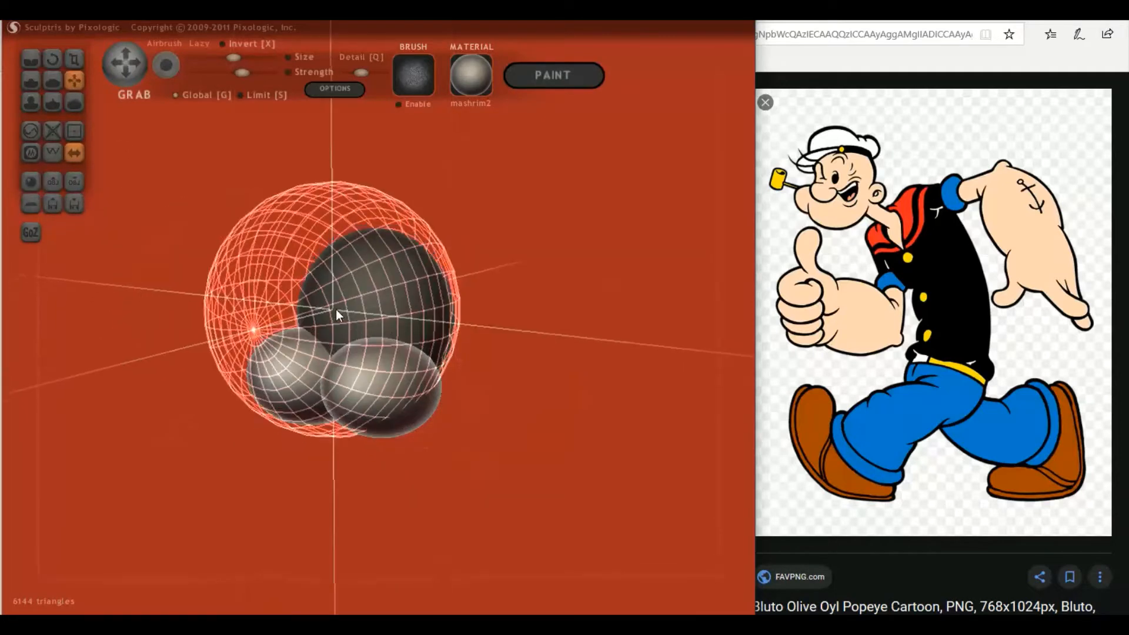
pyautogui.click(74, 58)
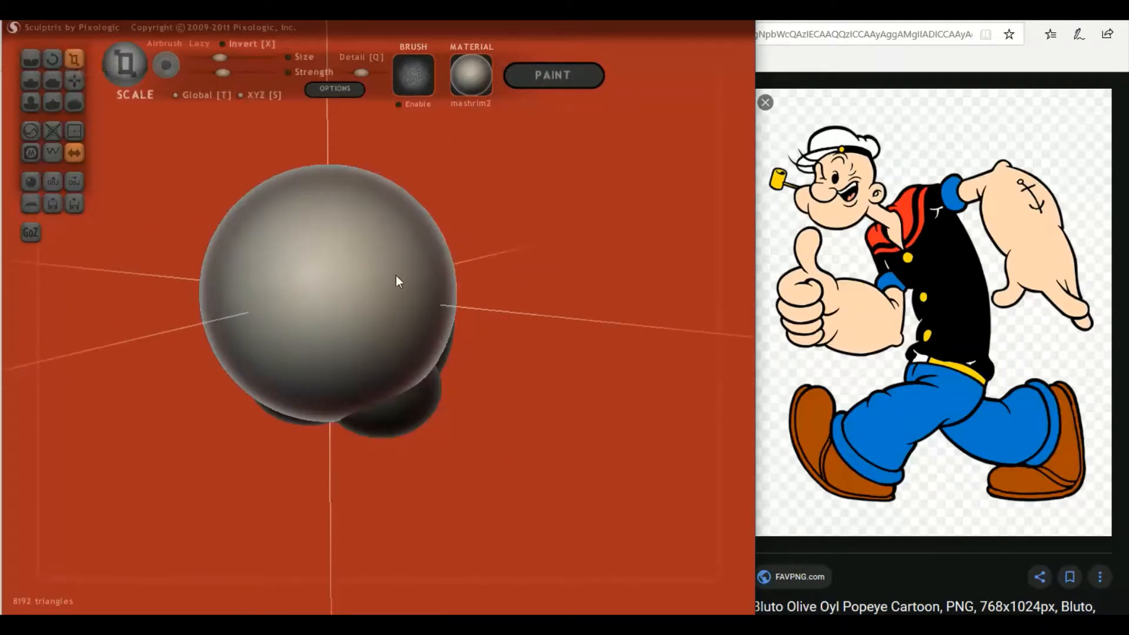
pyautogui.moveTo(369, 244); pyautogui.dragTo(230, 411)
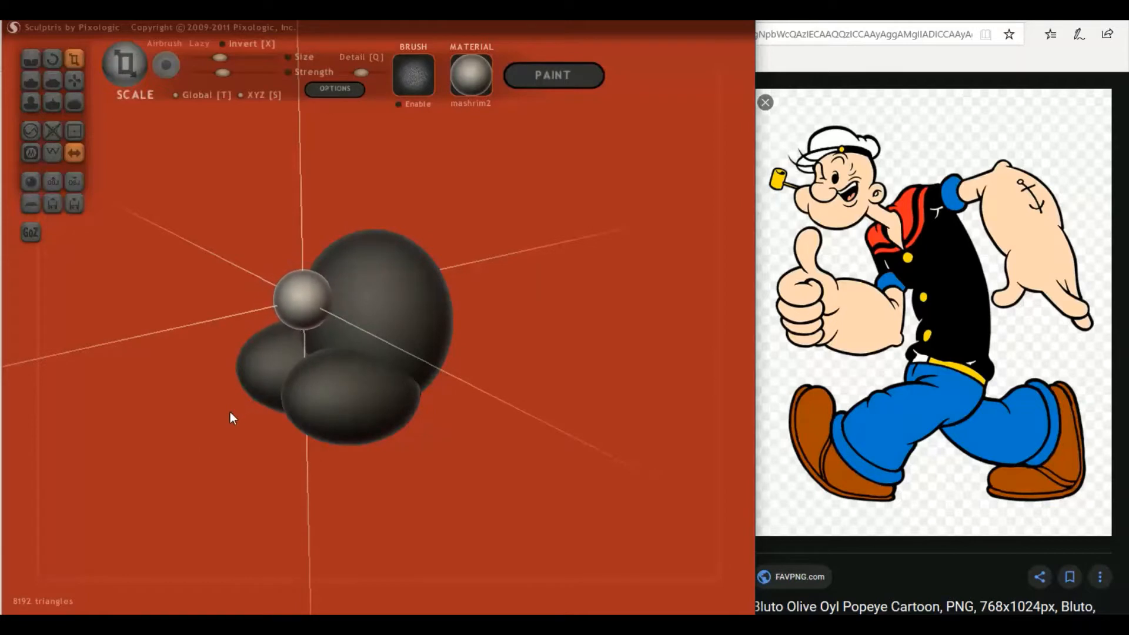
# - Stretch the nose sphere from front to back and lower it onto the cheeks at the face's centre
pyautogui.moveTo(207, 158); pyautogui.dragTo(185, 154)
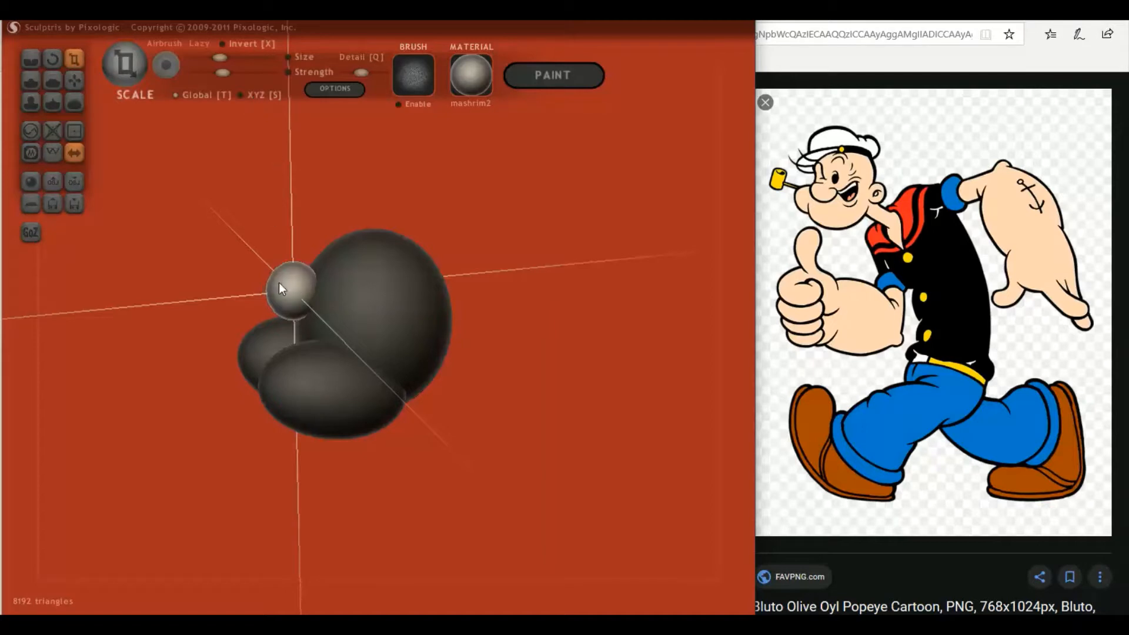
pyautogui.moveTo(279, 282); pyautogui.dragTo(366, 284)
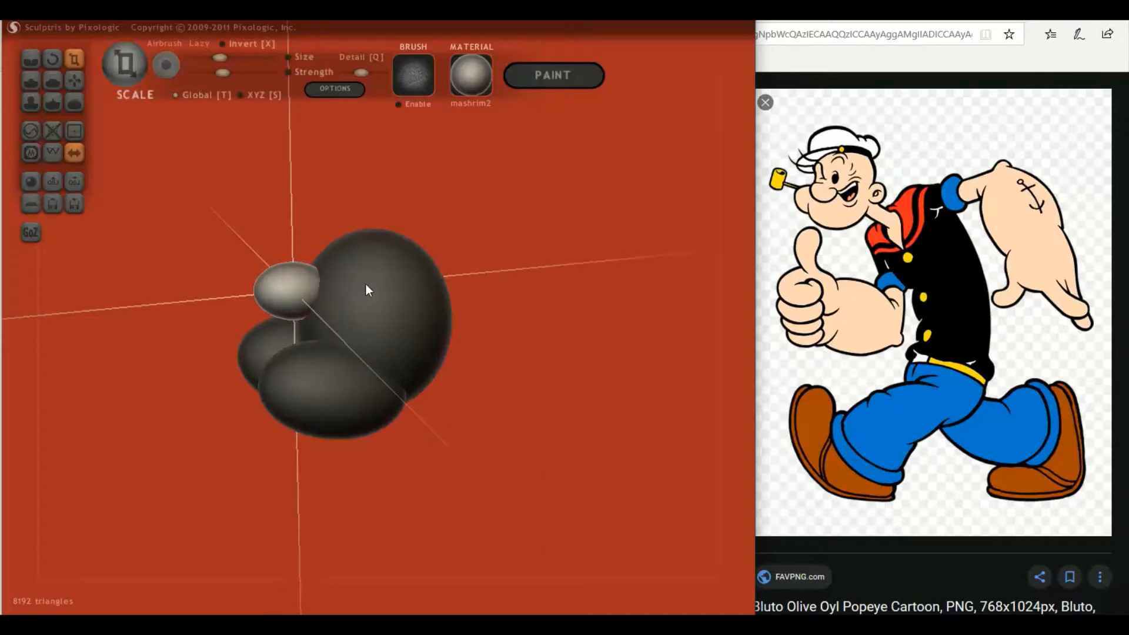
pyautogui.click(74, 80)
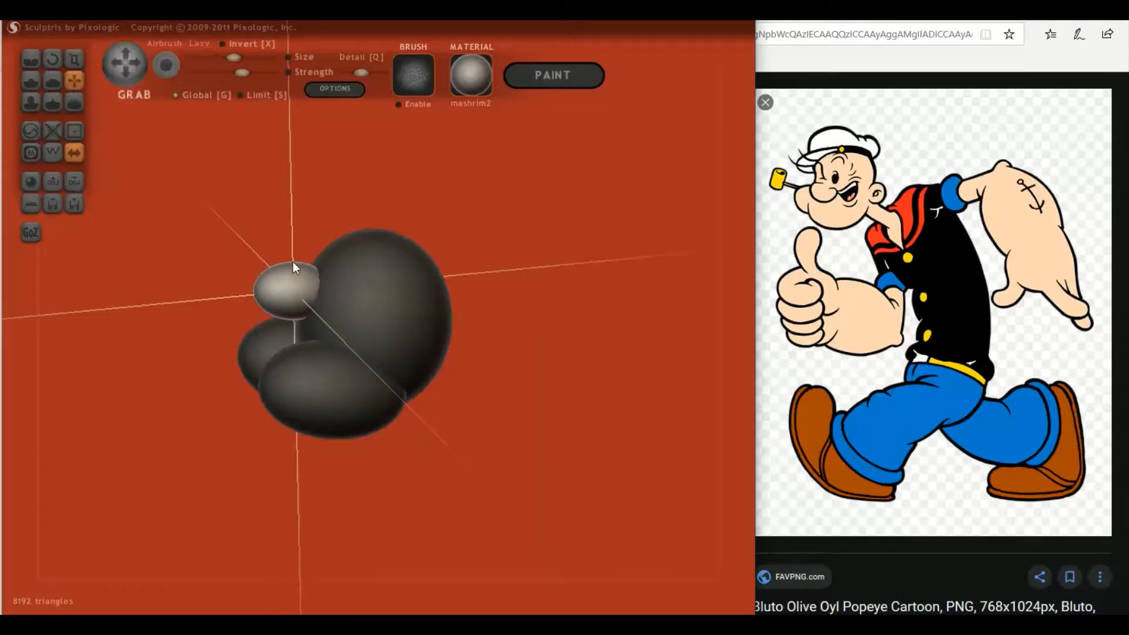
pyautogui.moveTo(302, 281); pyautogui.dragTo(317, 324, button='right')
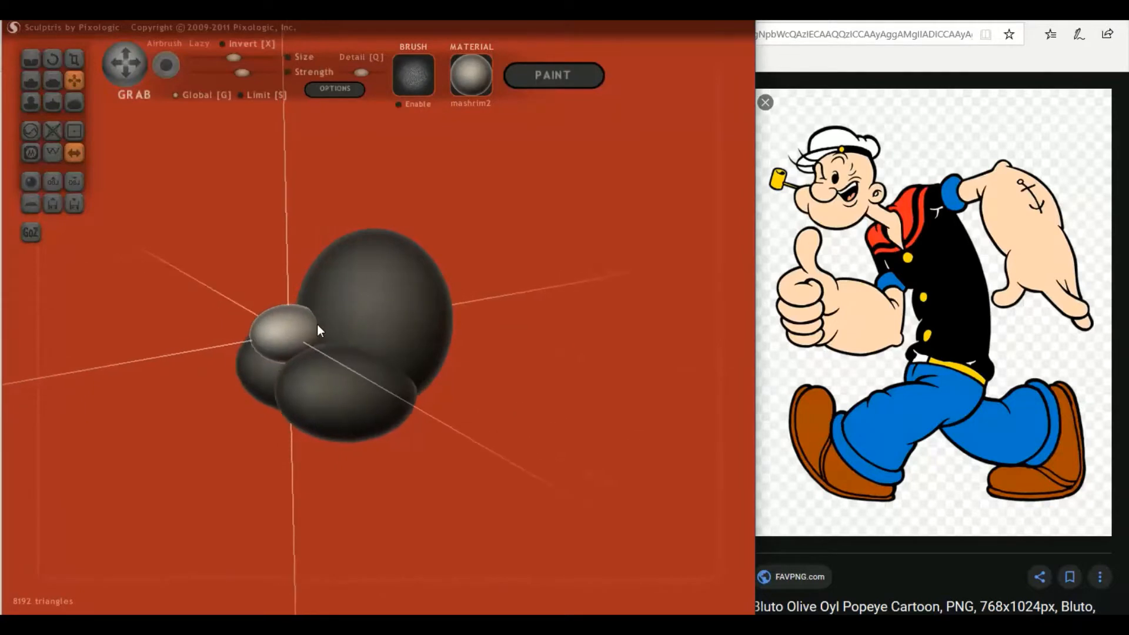
# - Tilt the nose sphere in side view so its tip points upward, and raise it slightly above the cheeks
pyautogui.scroll(3, 308, 324)
pyautogui.click(53, 59)
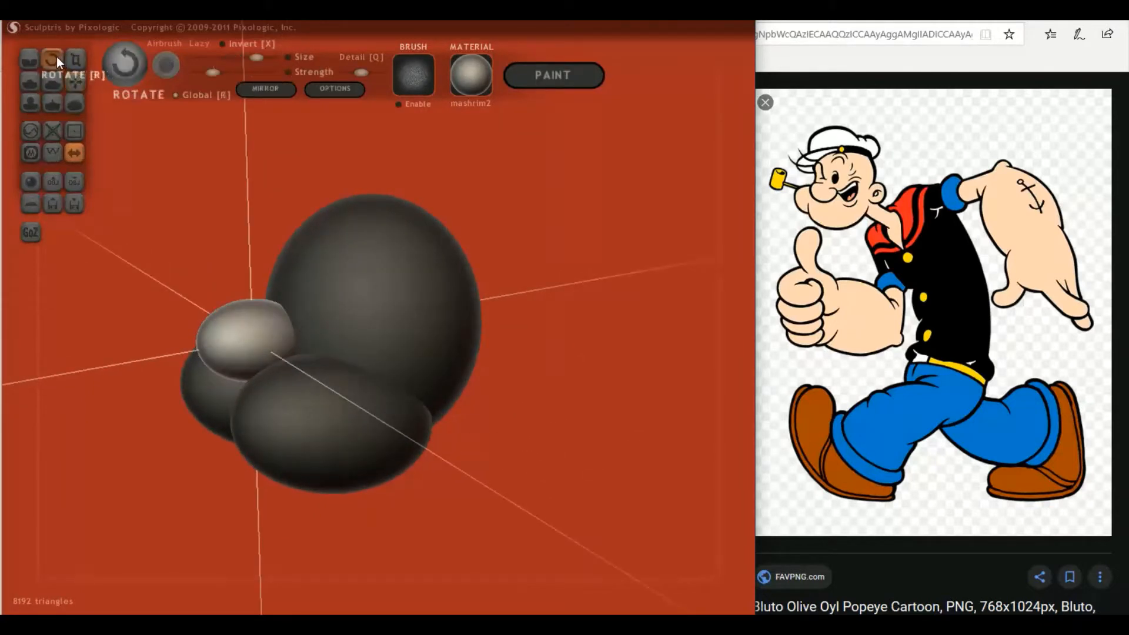
pyautogui.moveTo(135, 165); pyautogui.dragTo(224, 249, button='right')
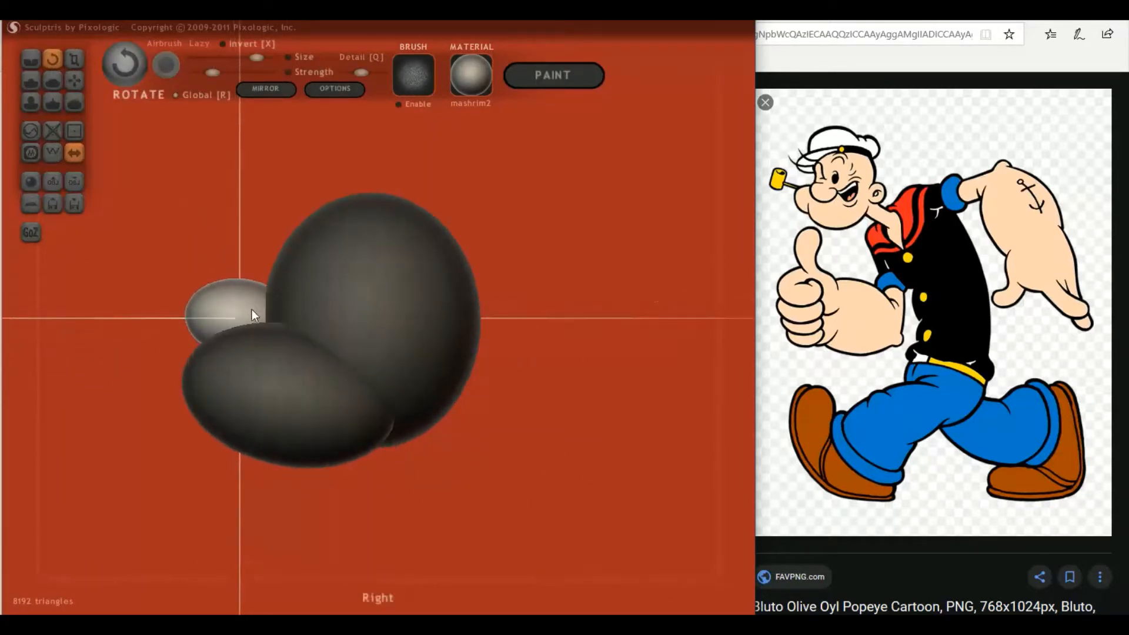
pyautogui.moveTo(251, 316); pyautogui.dragTo(211, 344)
pyautogui.moveTo(211, 344); pyautogui.dragTo(287, 354, button='right')
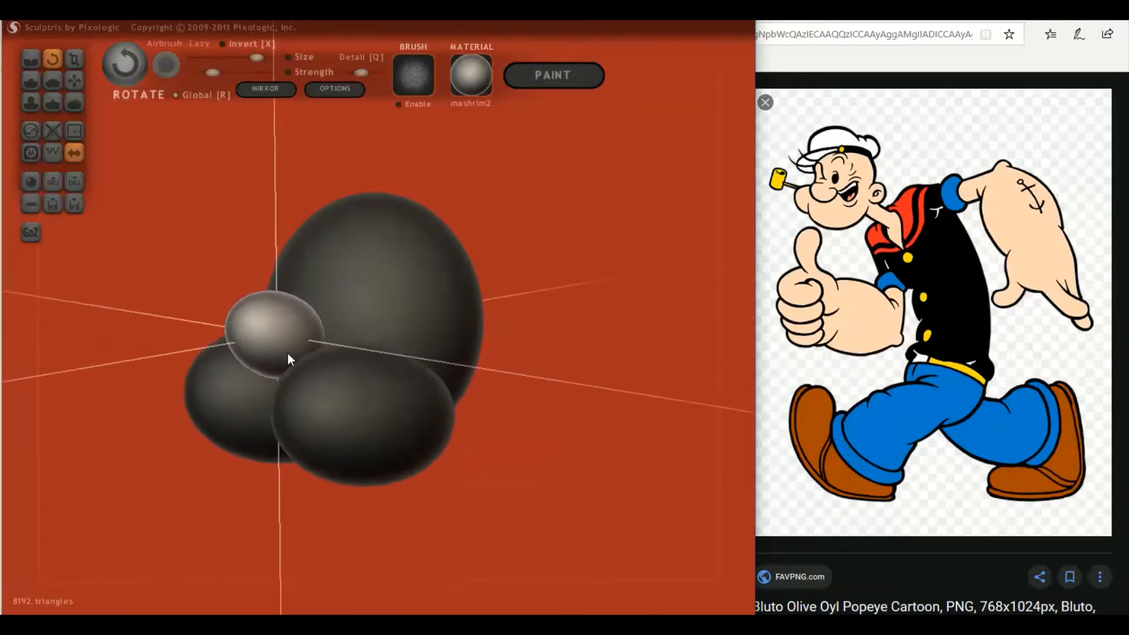
pyautogui.scroll(2, 288, 352)
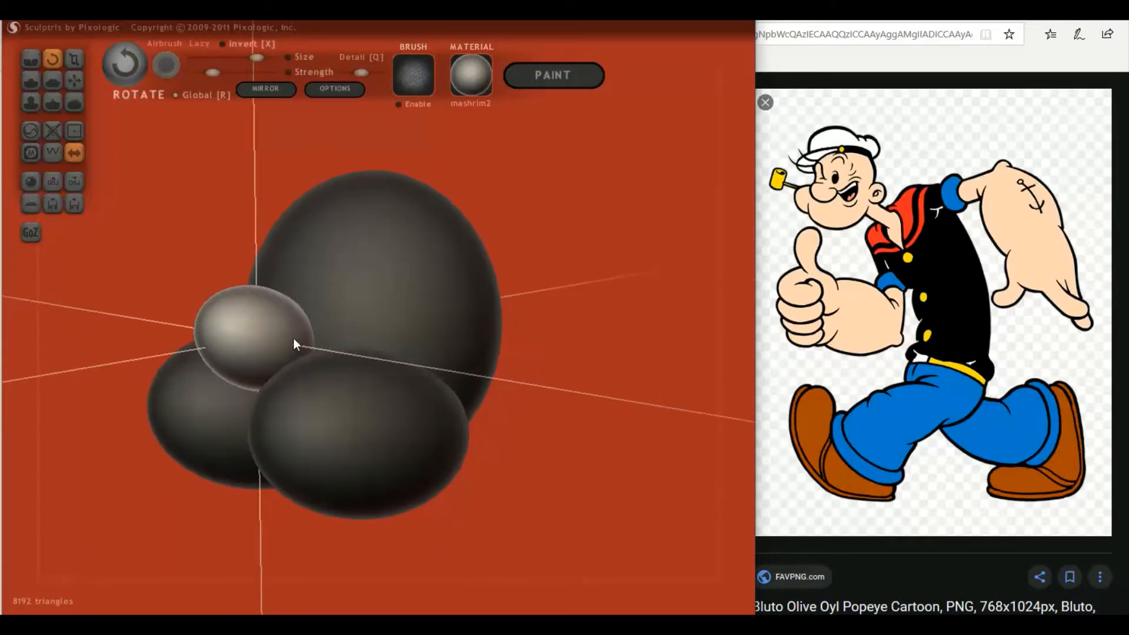
pyautogui.click(74, 80)
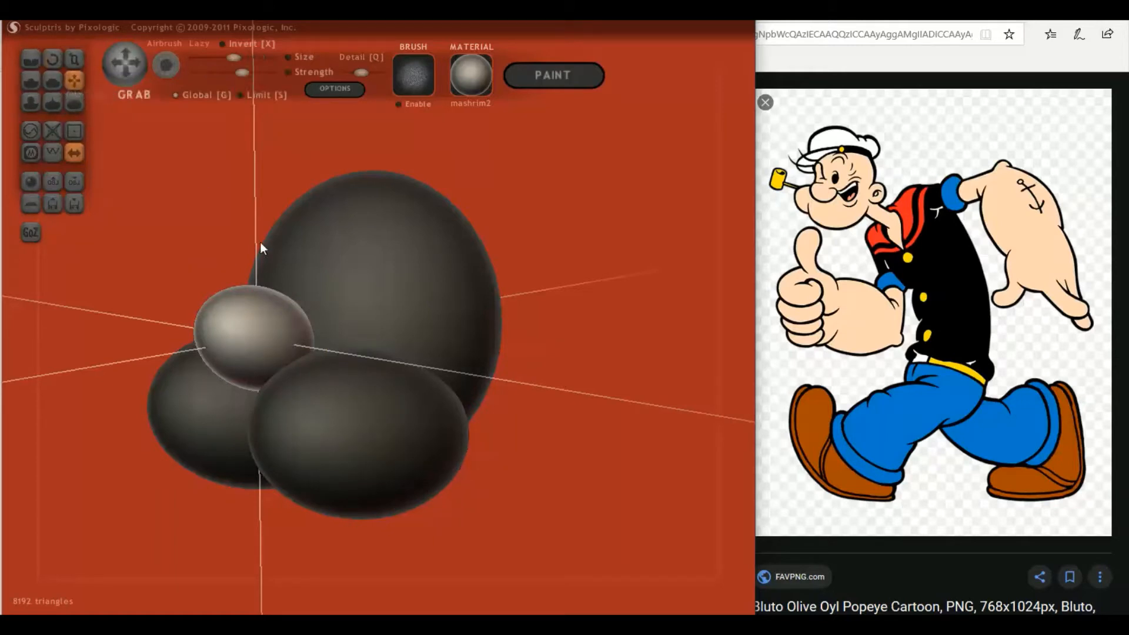
pyautogui.moveTo(285, 326); pyautogui.dragTo(282, 305)
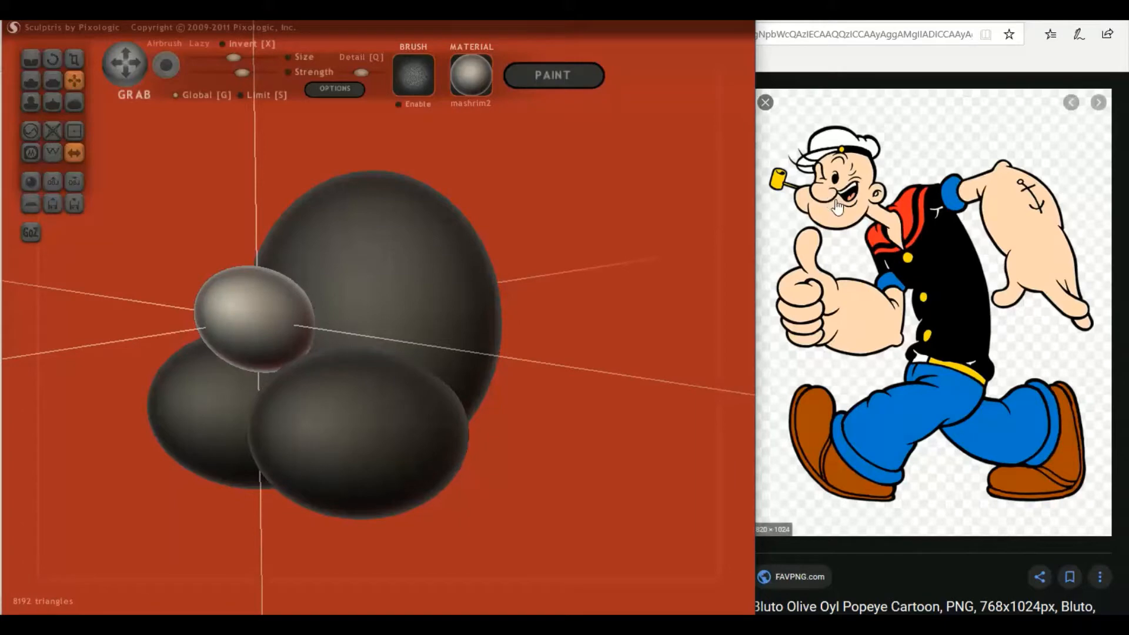
# - Add a mirrored pair of spheres for the nostrils and scale them down well below the nose's size
pyautogui.moveTo(157, 186); pyautogui.dragTo(232, 176)
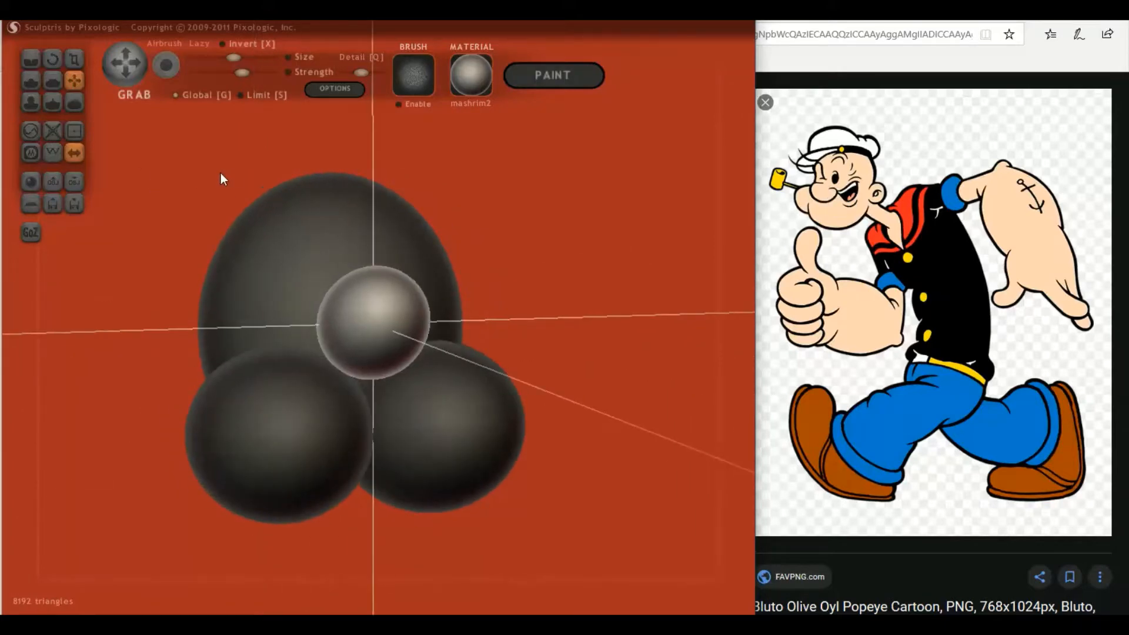
pyautogui.click(29, 181)
pyautogui.click(359, 338)
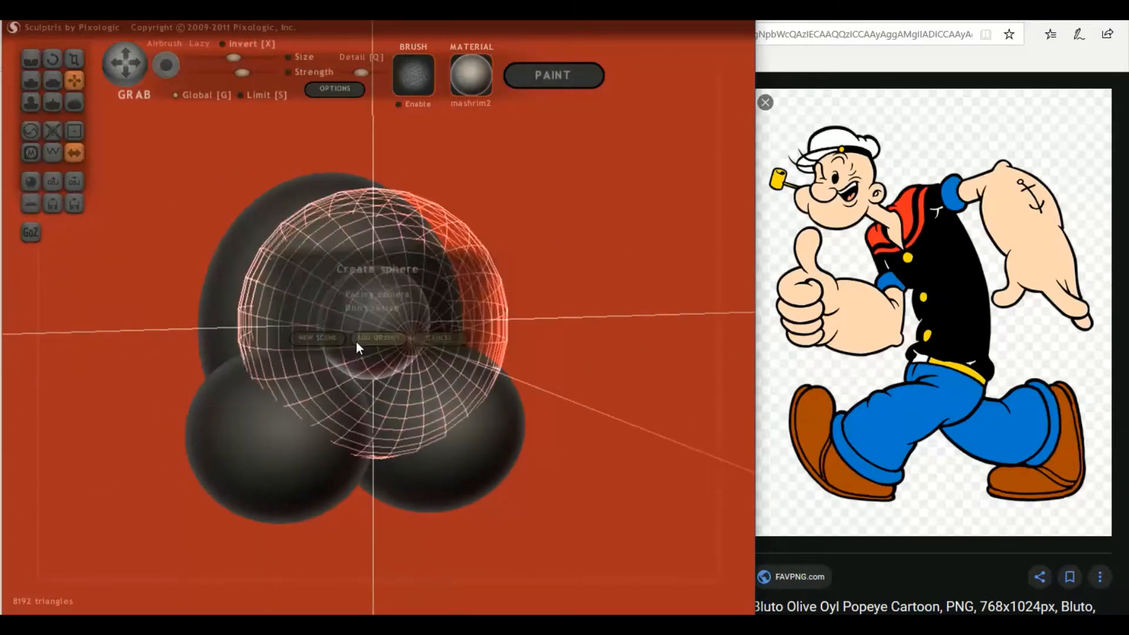
pyautogui.click(306, 348)
pyautogui.click(74, 59)
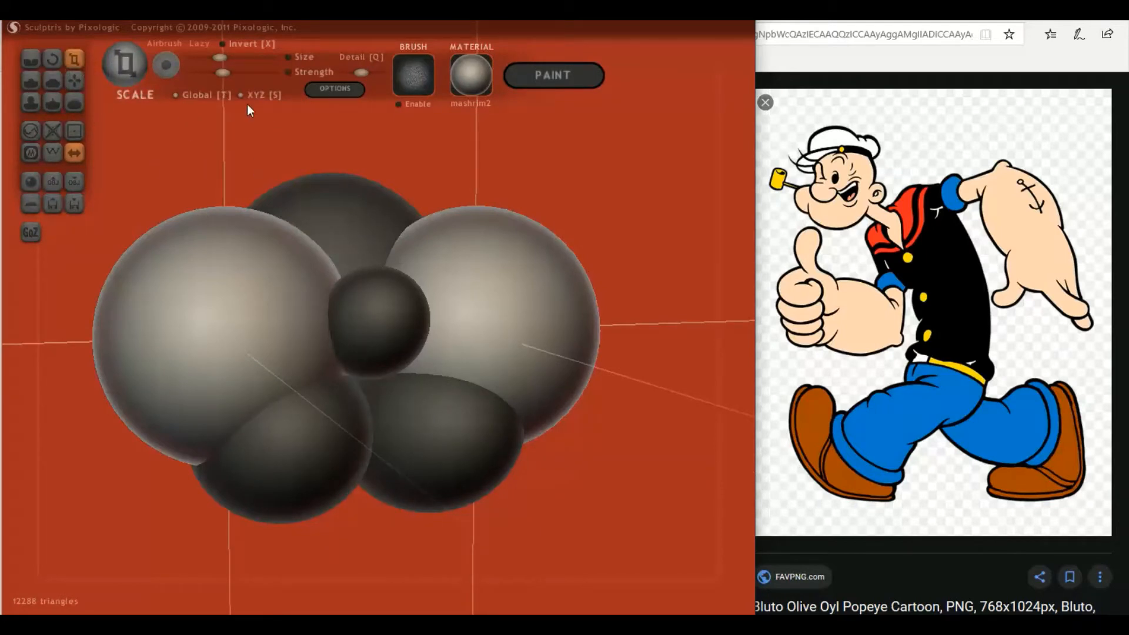
pyautogui.moveTo(228, 238); pyautogui.dragTo(110, 572)
pyautogui.moveTo(193, 303); pyautogui.dragTo(166, 423)
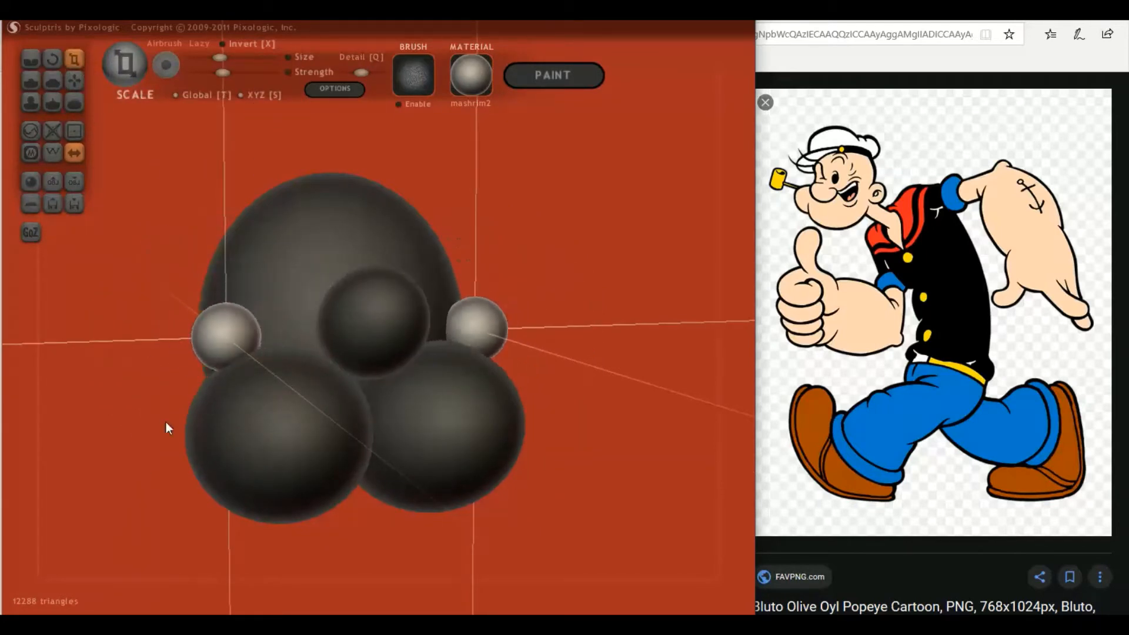
# - Move the mirrored nostril spheres down and inward, beside the nose and above the cheeks
pyautogui.click(74, 80)
pyautogui.moveTo(118, 194); pyautogui.dragTo(238, 189)
pyautogui.moveTo(355, 324); pyautogui.dragTo(418, 331)
pyautogui.moveTo(417, 332); pyautogui.dragTo(320, 353, button='right')
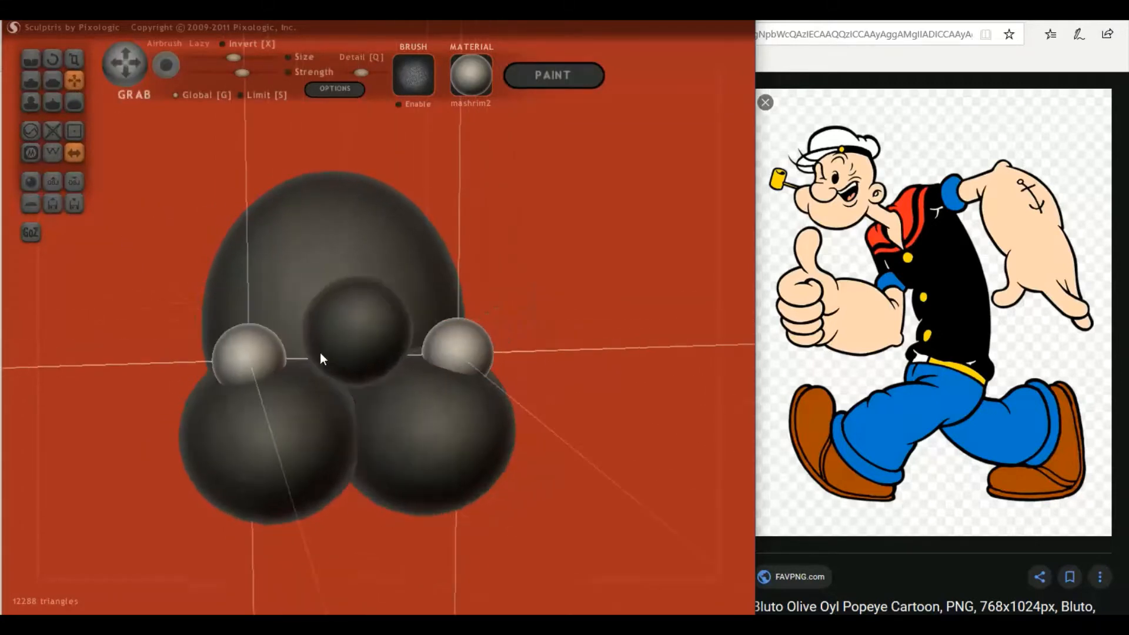
pyautogui.moveTo(250, 352); pyautogui.dragTo(306, 345)
pyautogui.moveTo(306, 345); pyautogui.dragTo(234, 320, button='right')
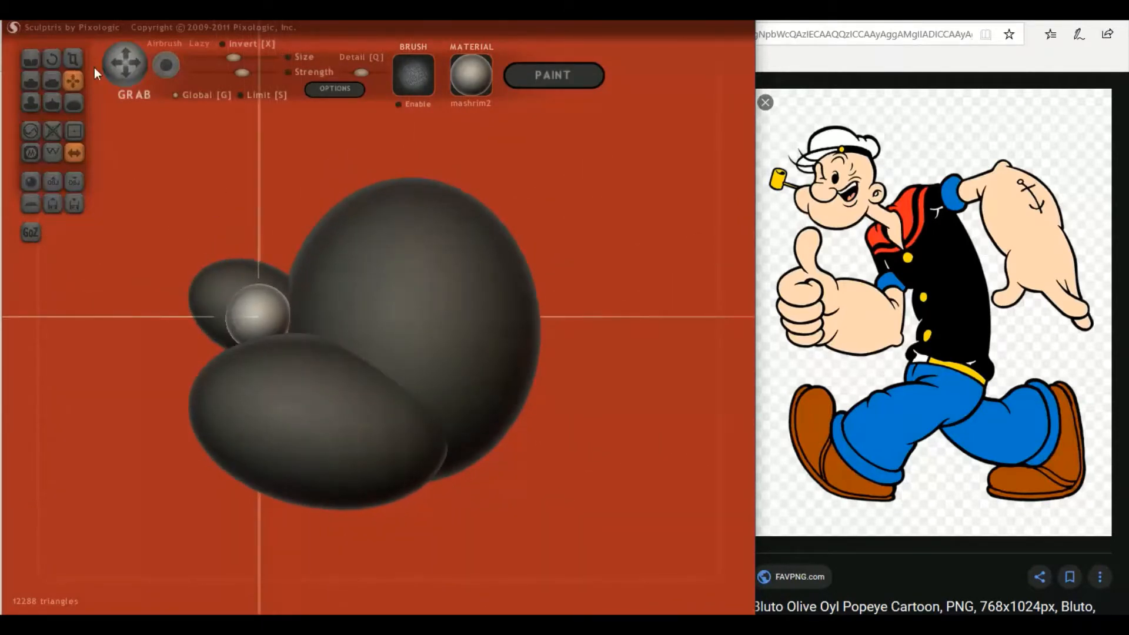
# - Scale the nostril spheres down slightly and tuck them back into the nose's sides
pyautogui.click(74, 59)
pyautogui.moveTo(253, 317); pyautogui.dragTo(224, 358)
pyautogui.click(74, 80)
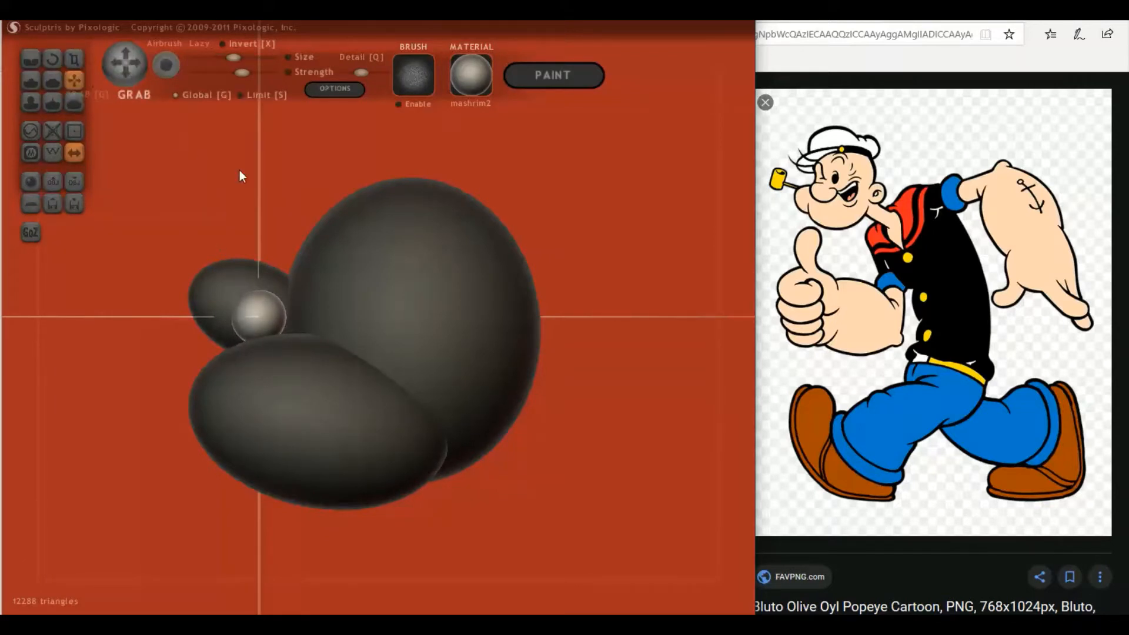
pyautogui.moveTo(239, 170); pyautogui.dragTo(344, 167, button='right')
pyautogui.moveTo(333, 310); pyautogui.dragTo(234, 364, button='right')
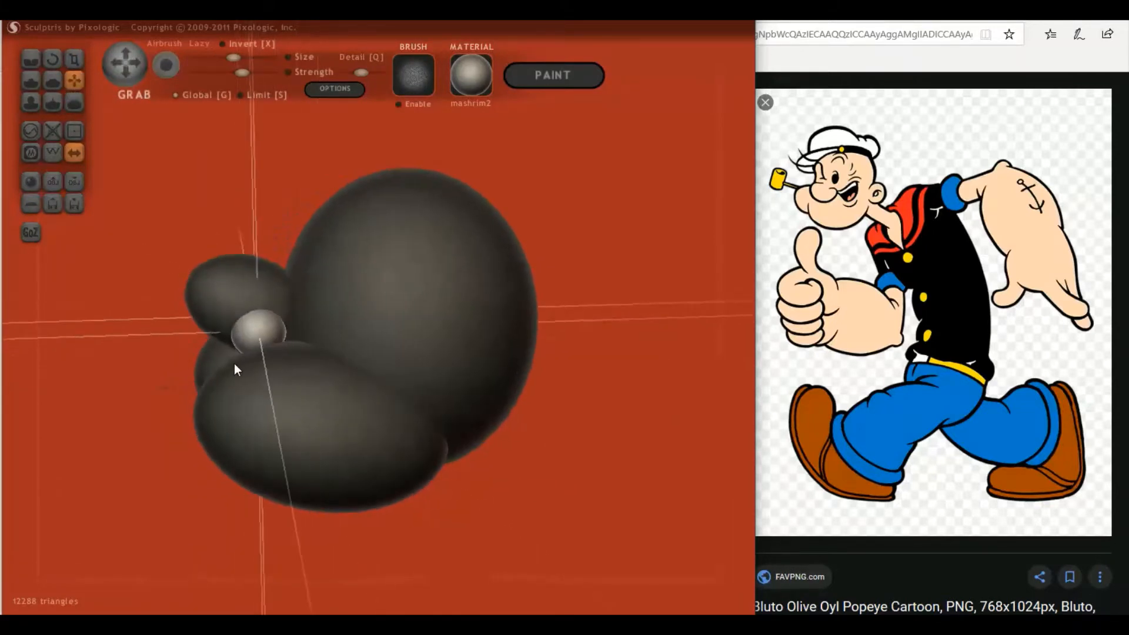
pyautogui.moveTo(259, 337); pyautogui.dragTo(276, 334)
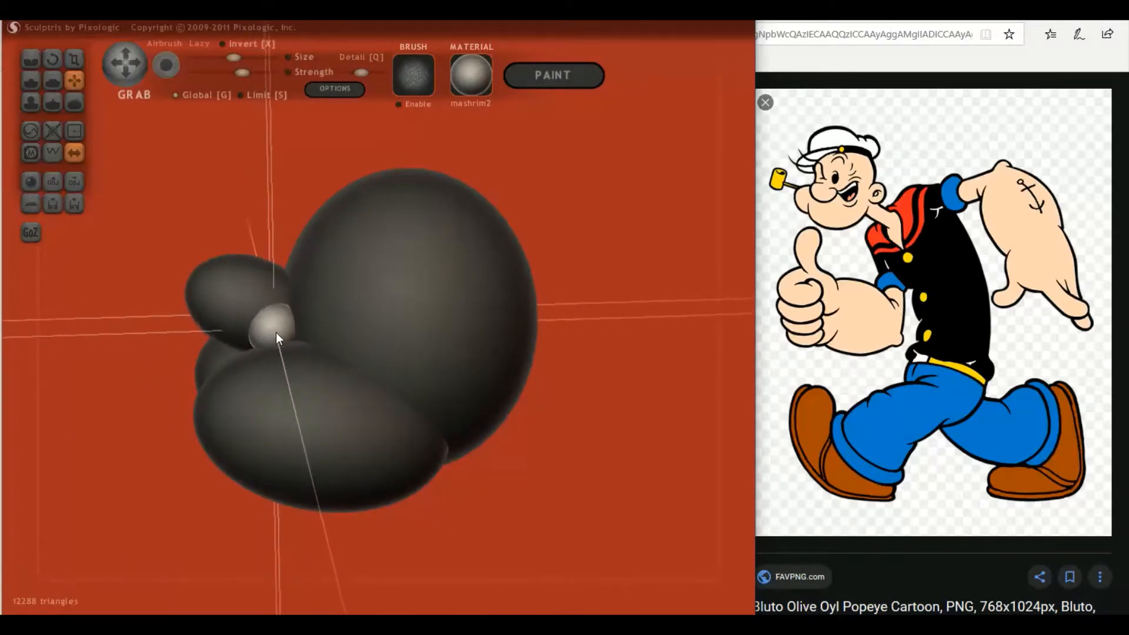
pyautogui.moveTo(277, 333); pyautogui.dragTo(224, 365, button='right')
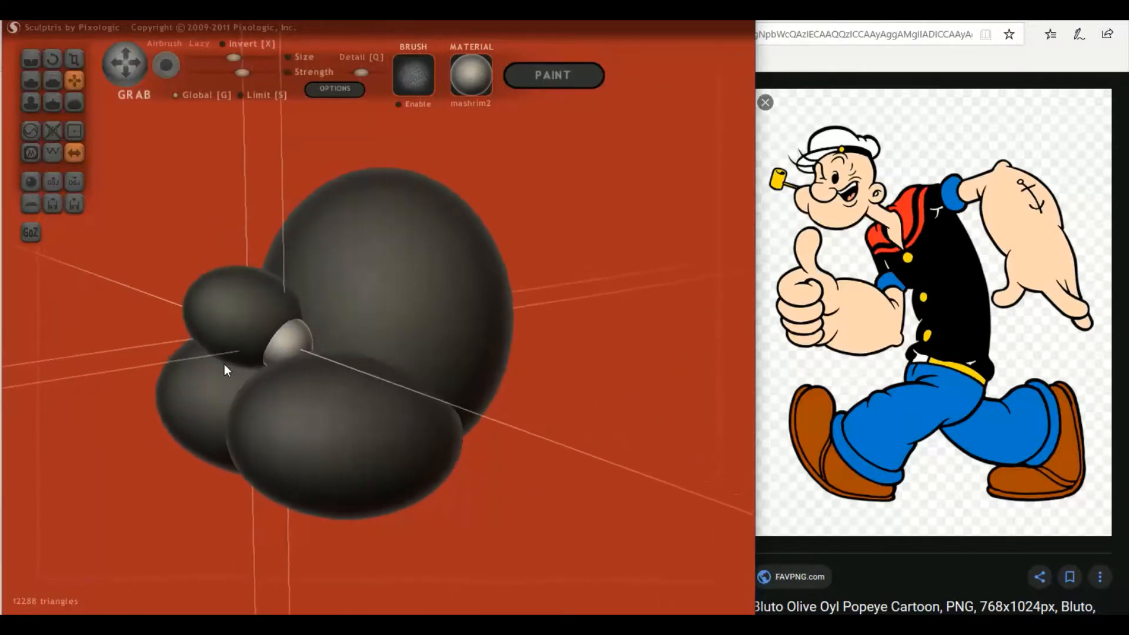
# - Add a mirrored pair of small spheres for the ears, one on each side of the head
pyautogui.moveTo(297, 352); pyautogui.dragTo(255, 354, button='right')
pyautogui.scroll(-3, 256, 353)
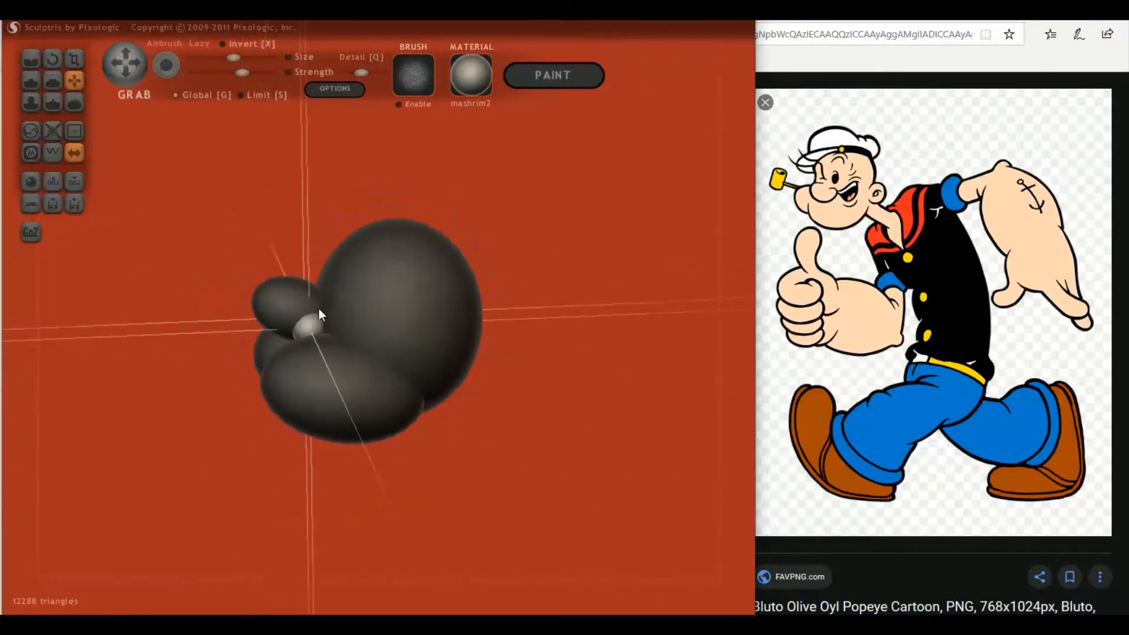
pyautogui.moveTo(361, 294); pyautogui.dragTo(501, 288, button='right')
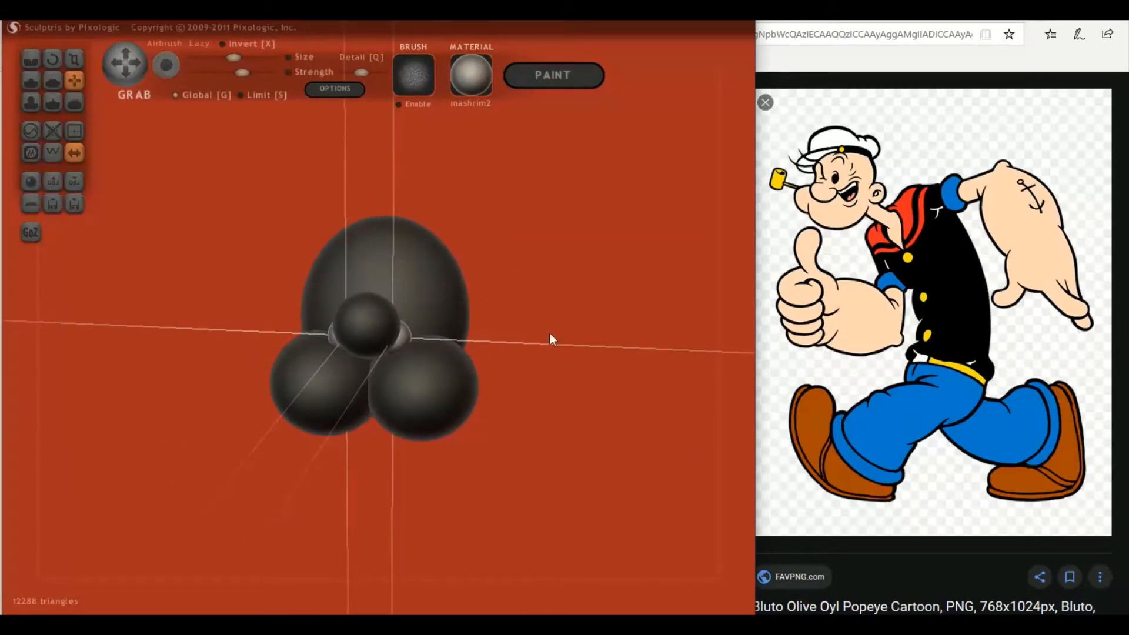
pyautogui.moveTo(549, 334); pyautogui.dragTo(380, 344, button='right')
pyautogui.click(495, 330)
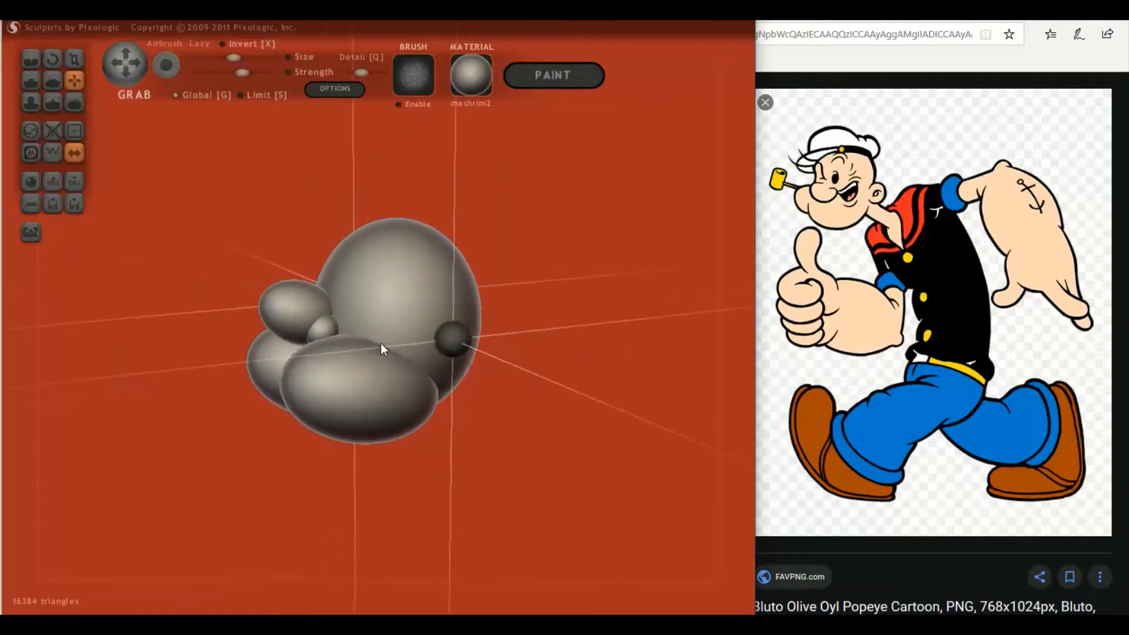
# - Move the mirrored ear spheres inward and lower against the sides of the head, behind the cheeks
pyautogui.moveTo(509, 377); pyautogui.dragTo(620, 376)
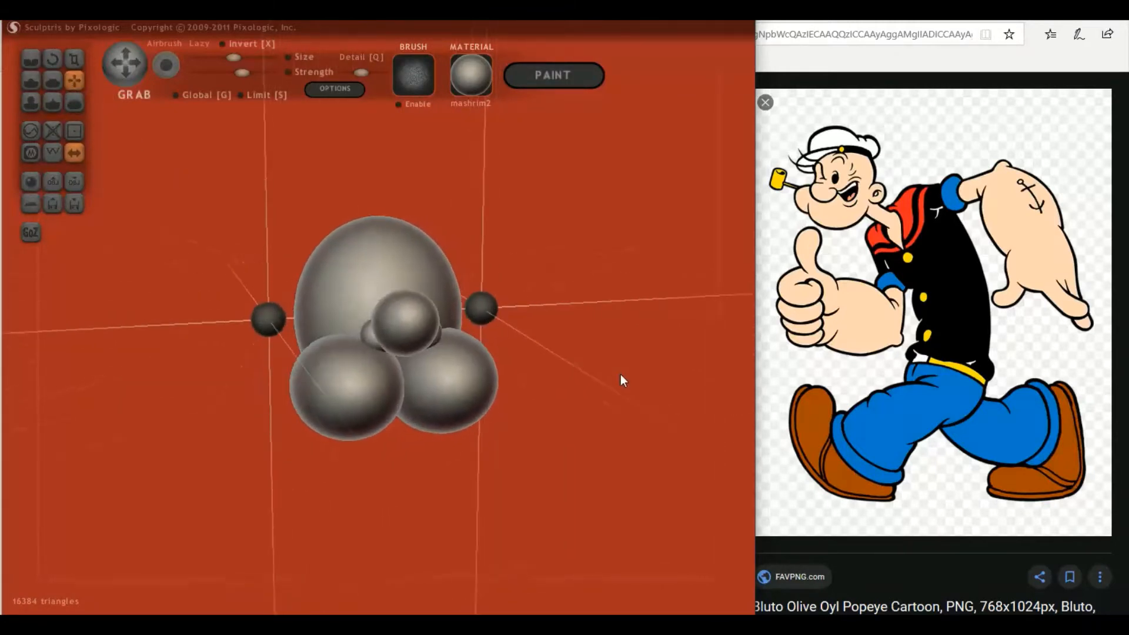
pyautogui.click(177, 95)
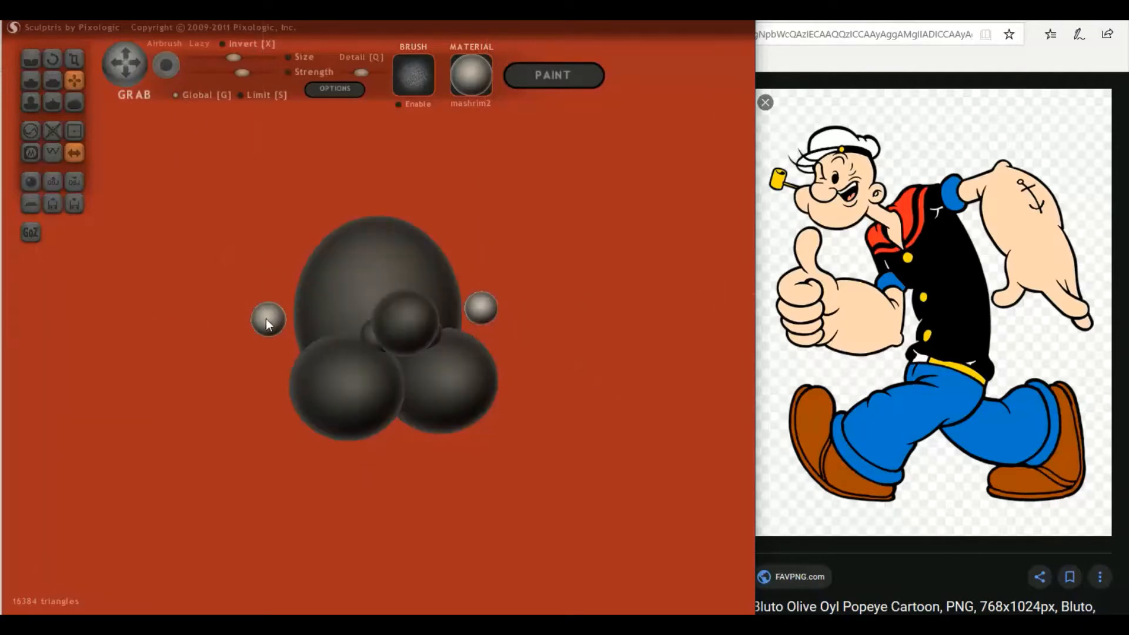
pyautogui.moveTo(269, 321); pyautogui.dragTo(187, 347)
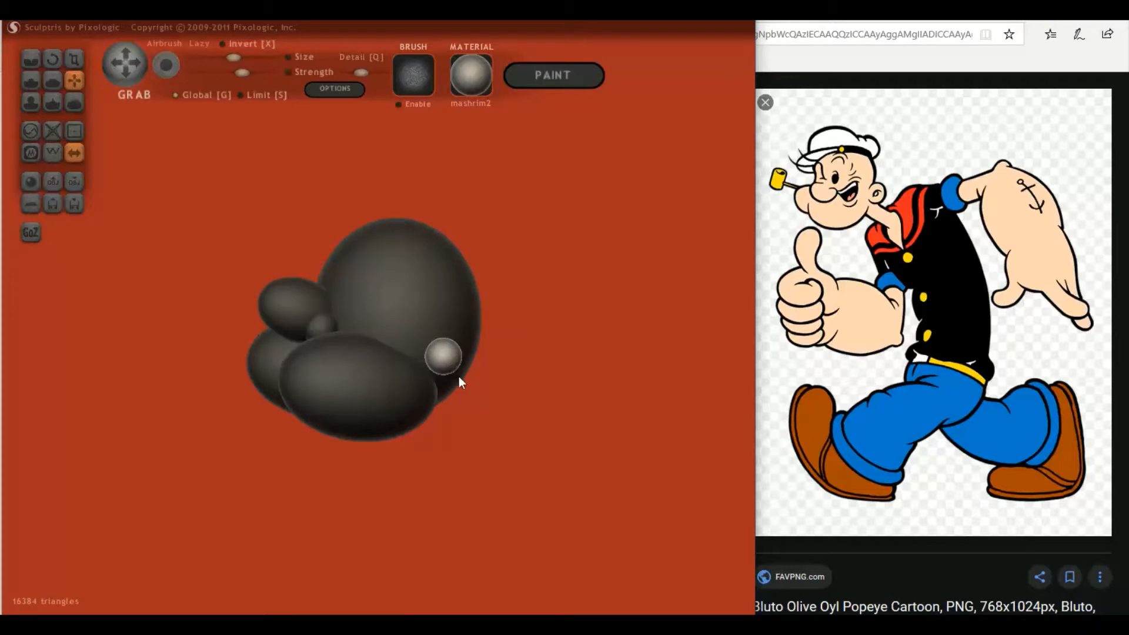
pyautogui.moveTo(459, 377)
pyautogui.mouseDown()
pyautogui.moveTo(482, 446)
pyautogui.moveTo(482, 418)
pyautogui.moveTo(486, 464)
pyautogui.moveTo(514, 476)
pyautogui.mouseUp()
# - Flatten the ear spheres from side to side and rotate them in top view so their back edges flare outward
pyautogui.click(74, 60)
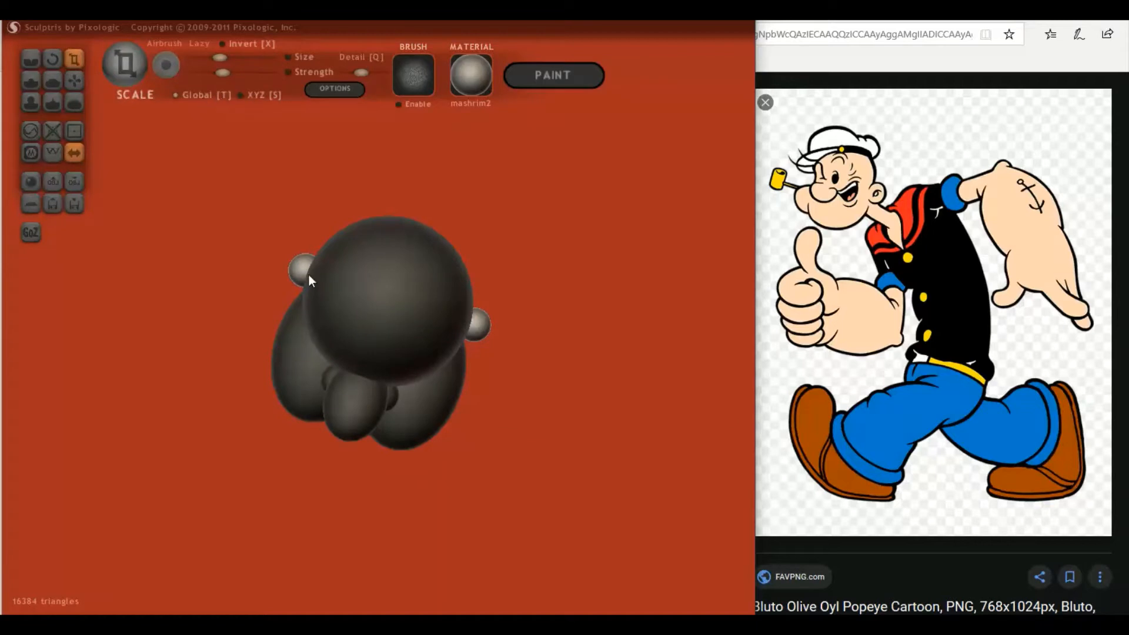
pyautogui.moveTo(302, 270)
pyautogui.mouseDown()
pyautogui.moveTo(223, 240)
pyautogui.moveTo(189, 178)
pyautogui.moveTo(216, 167)
pyautogui.moveTo(304, 253)
pyautogui.moveTo(280, 364)
pyautogui.moveTo(328, 255)
pyautogui.moveTo(292, 376)
pyautogui.moveTo(199, 419)
pyautogui.moveTo(178, 379)
pyautogui.mouseUp()
pyautogui.click(53, 59)
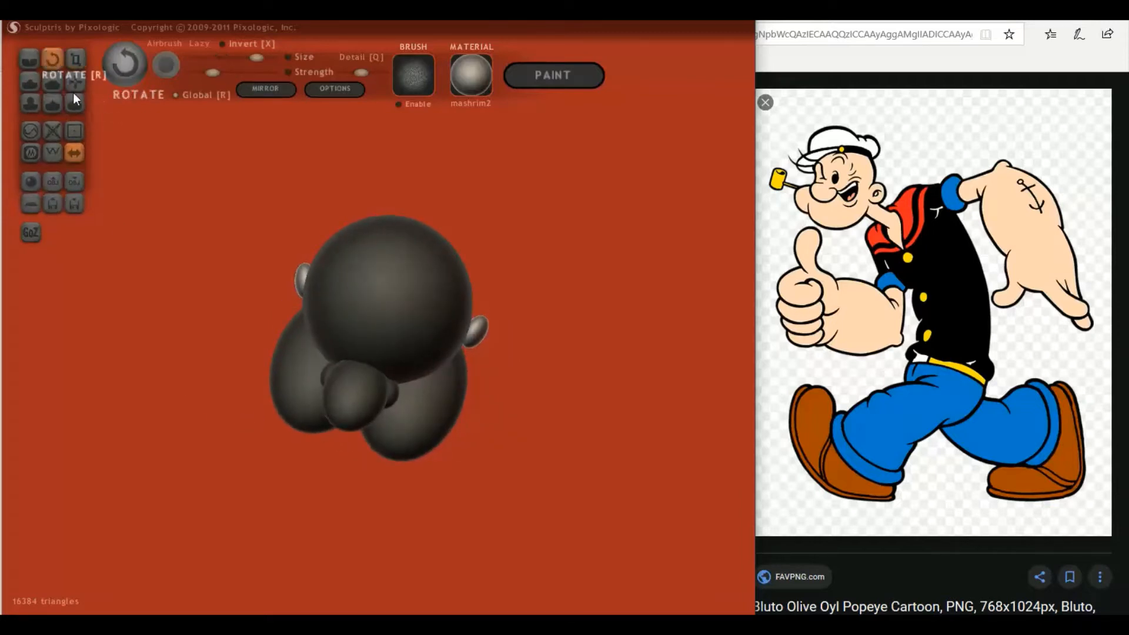
pyautogui.moveTo(235, 258); pyautogui.dragTo(318, 318)
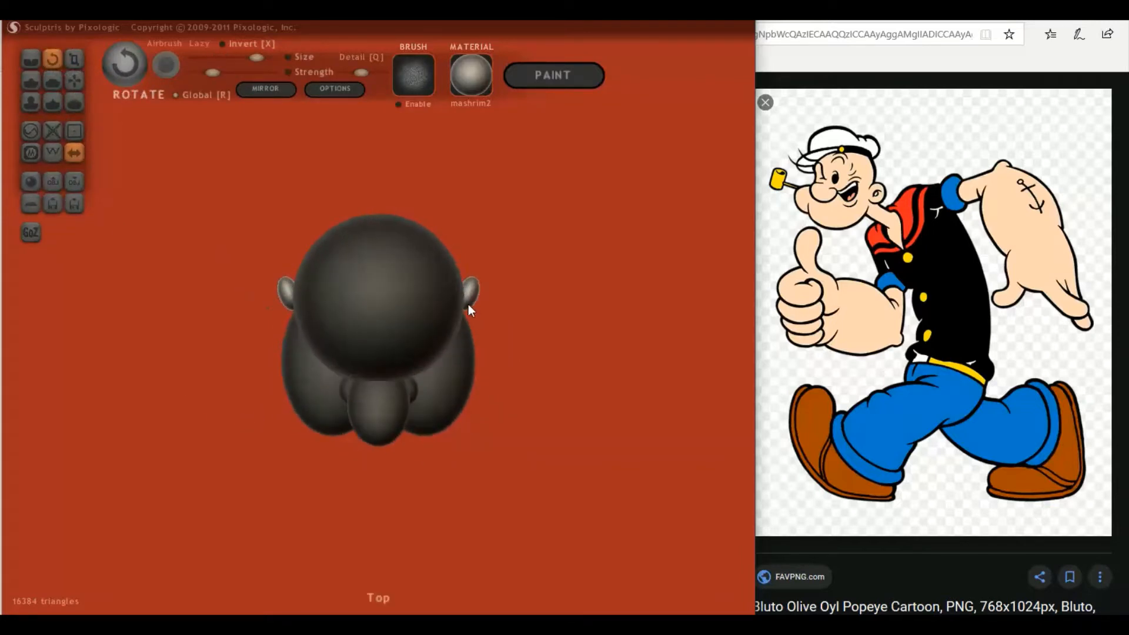
pyautogui.moveTo(469, 305)
pyautogui.mouseDown()
pyautogui.moveTo(427, 330)
pyautogui.moveTo(400, 321)
pyautogui.mouseUp()
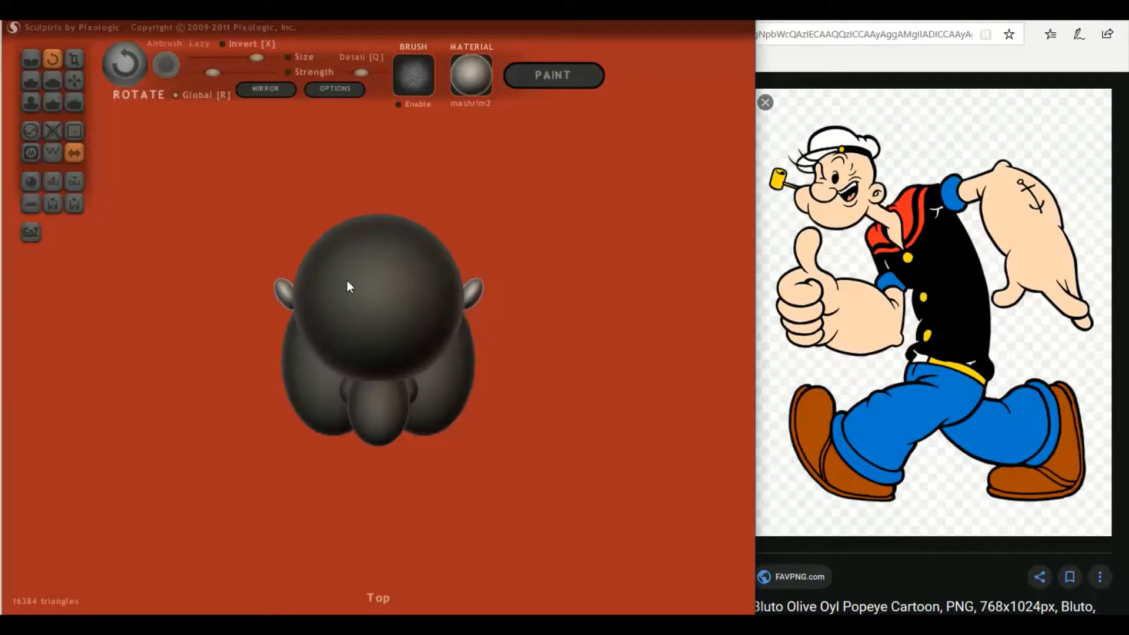
# - Enlarge the ears slightly and reposition them inward and forward against the head, at the rear end of the cheeks
pyautogui.click(74, 80)
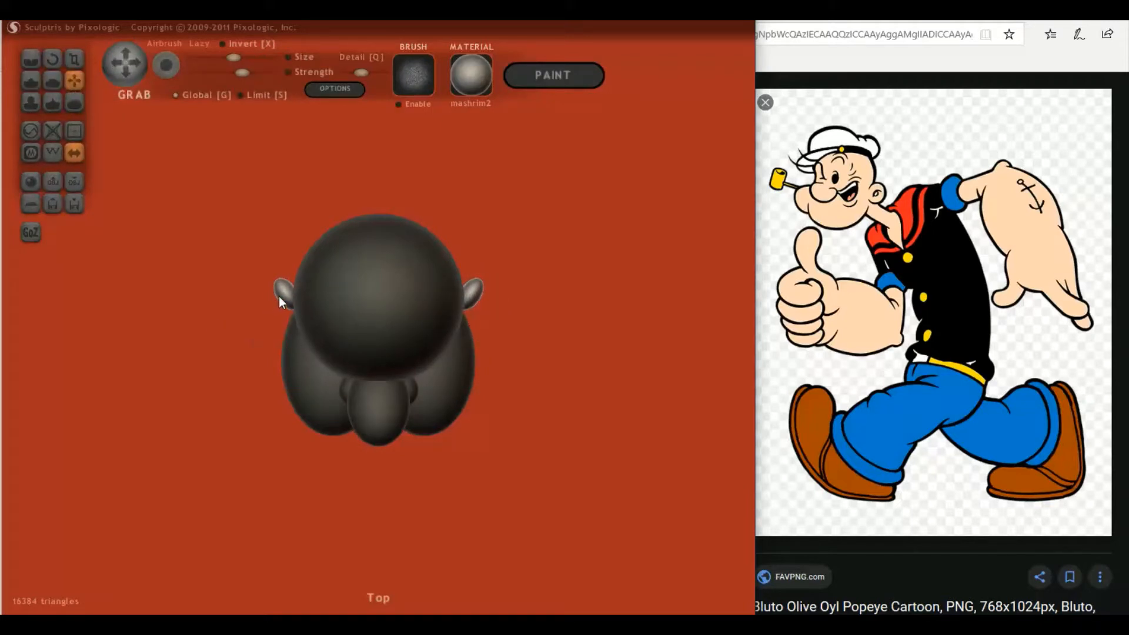
pyautogui.moveTo(279, 297); pyautogui.dragTo(287, 303)
pyautogui.moveTo(359, 302); pyautogui.dragTo(281, 214, button='middle')
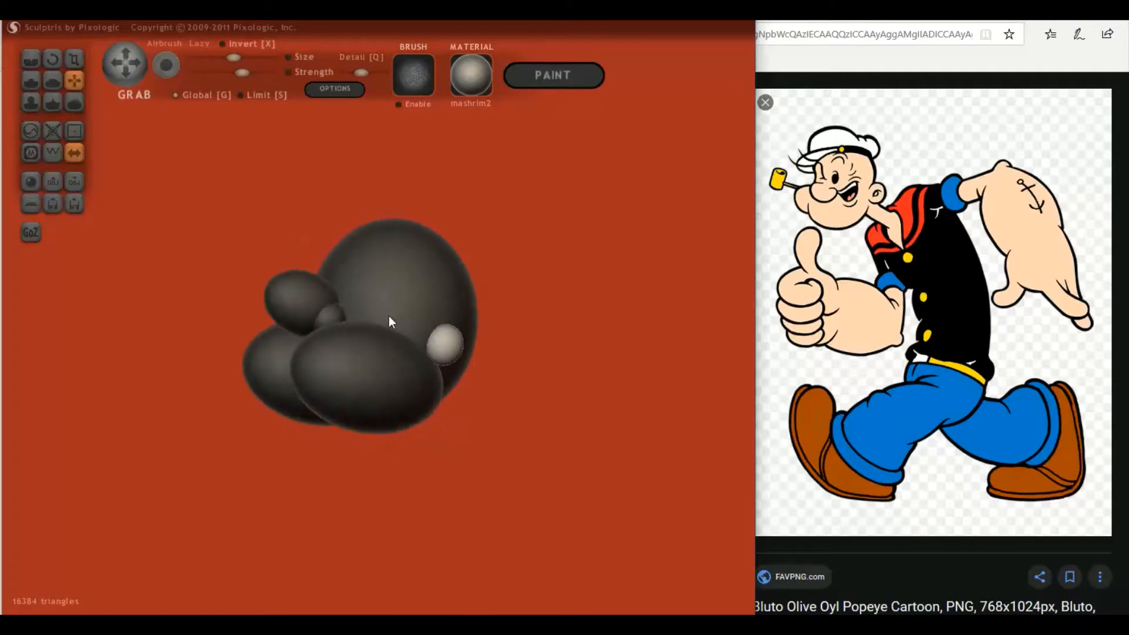
pyautogui.click(74, 60)
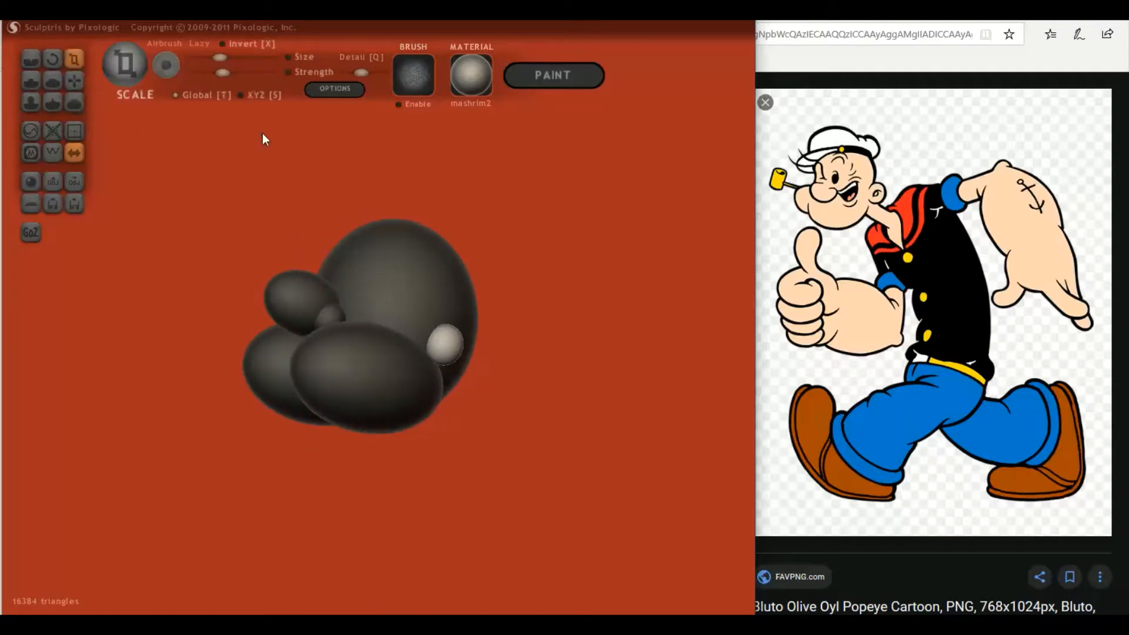
pyautogui.moveTo(444, 340); pyautogui.dragTo(457, 305)
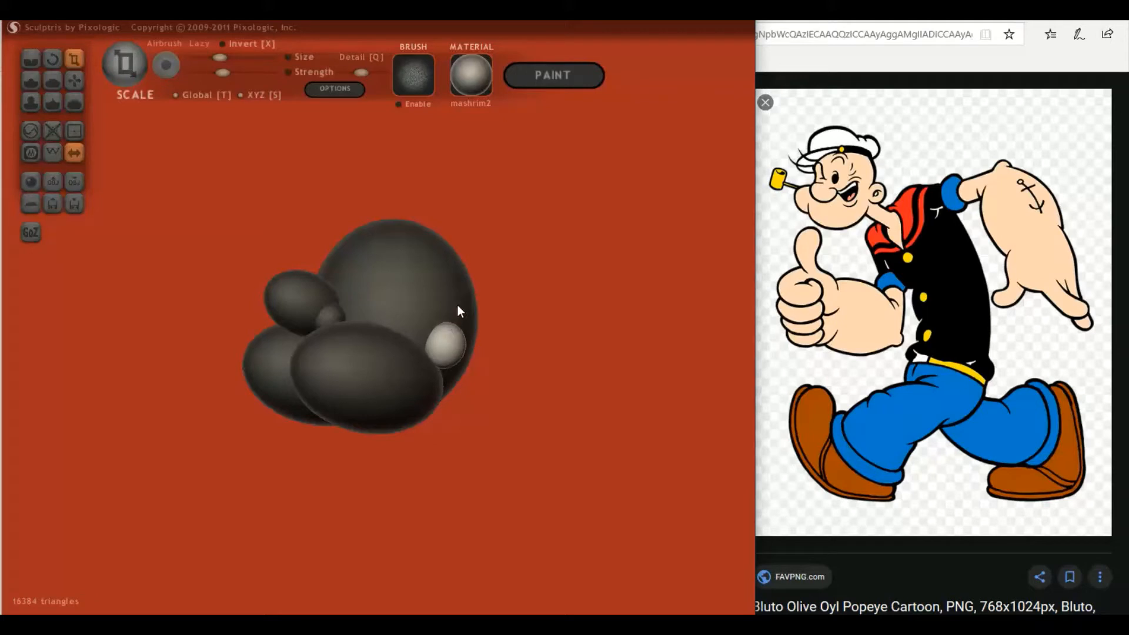
pyautogui.click(70, 81)
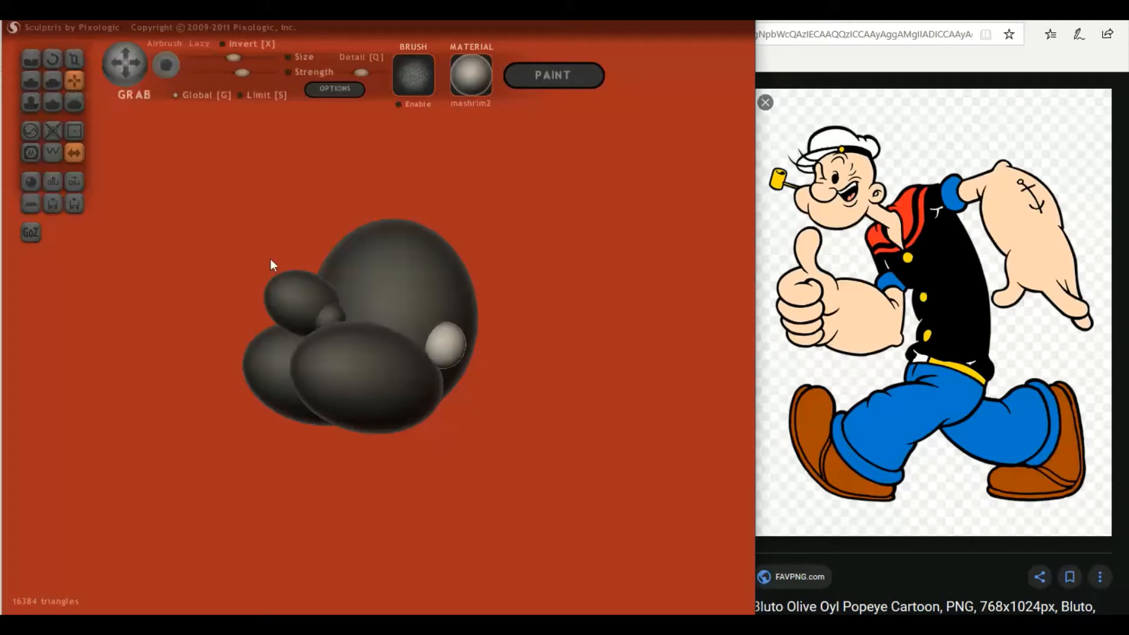
pyautogui.moveTo(456, 363); pyautogui.dragTo(442, 360)
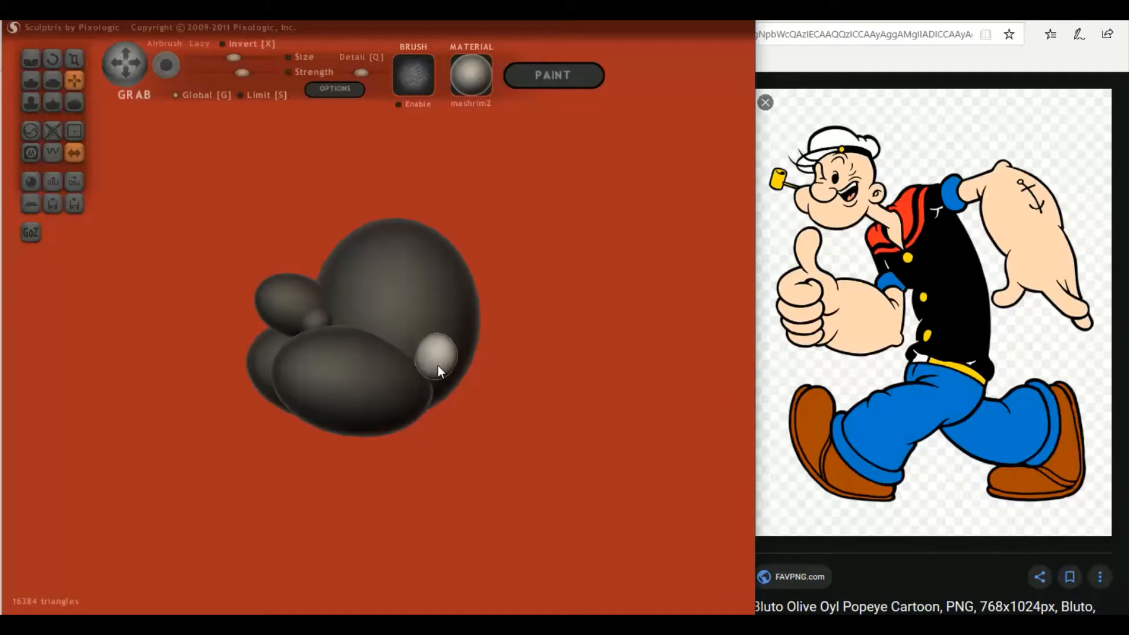
pyautogui.moveTo(437, 365); pyautogui.dragTo(408, 366)
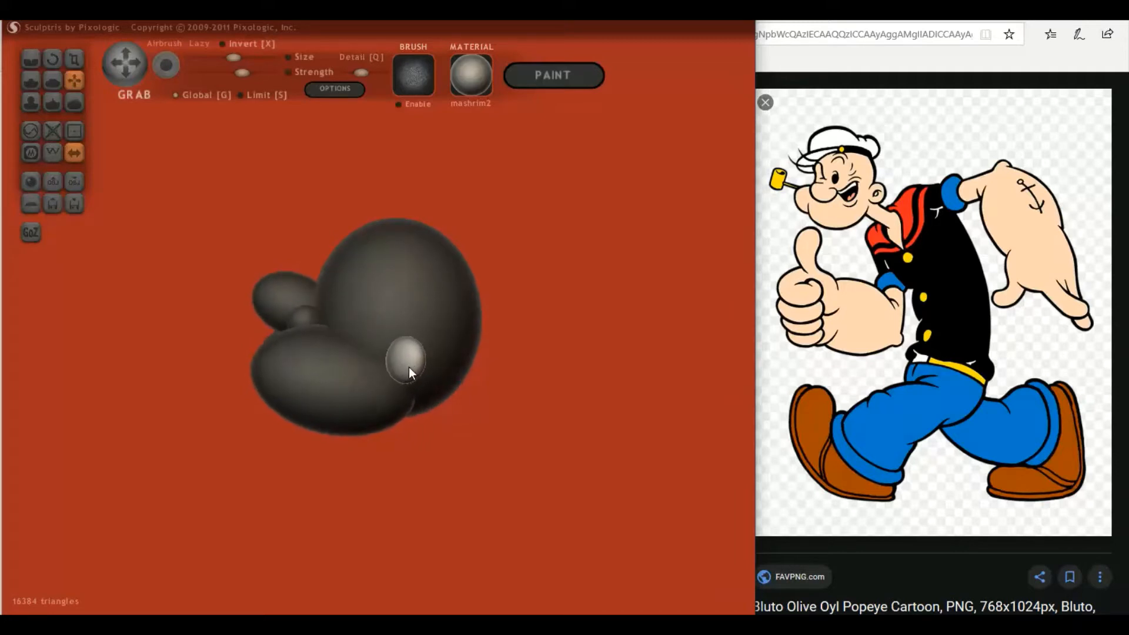
# - Narrow the skull sphere from front to back so it forms a taller egg shape
pyautogui.click(344, 306)
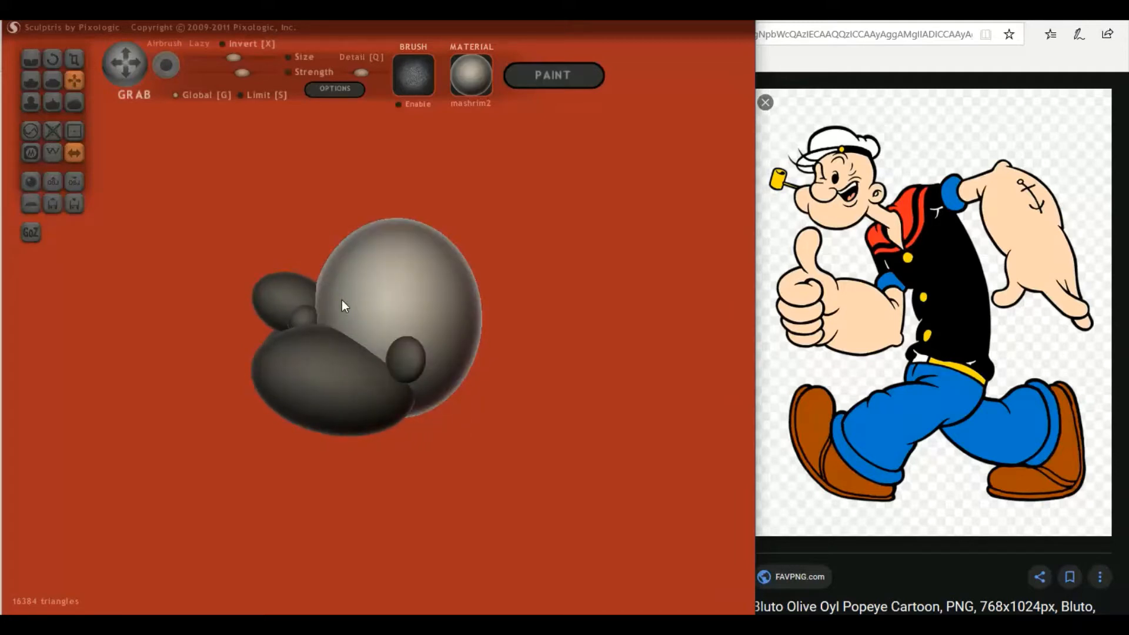
pyautogui.click(75, 60)
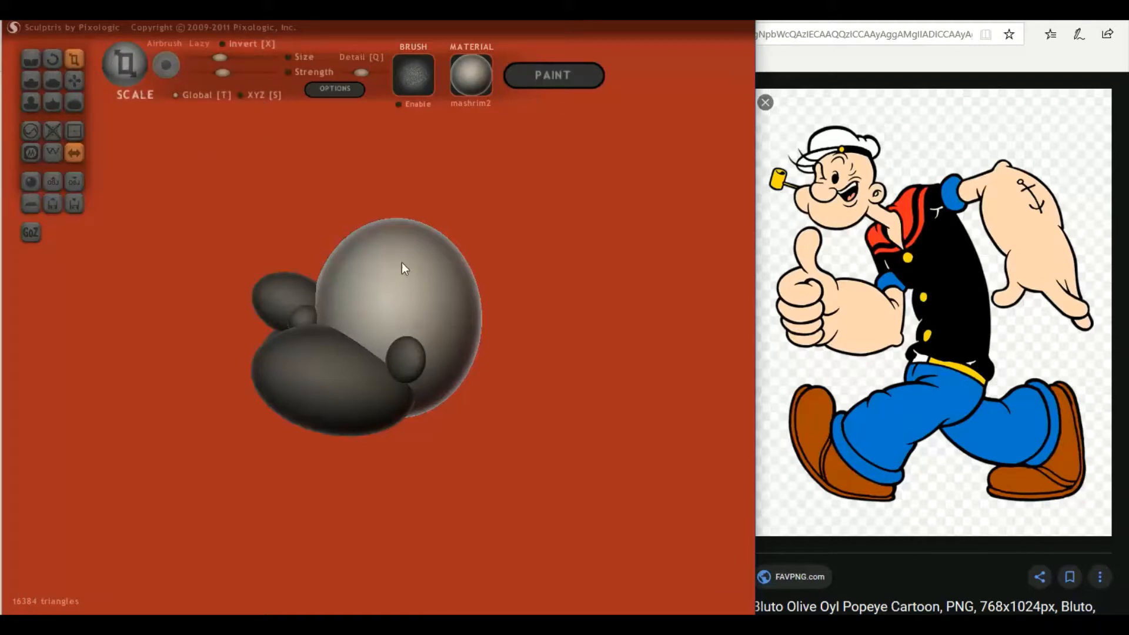
pyautogui.moveTo(402, 263); pyautogui.dragTo(410, 297)
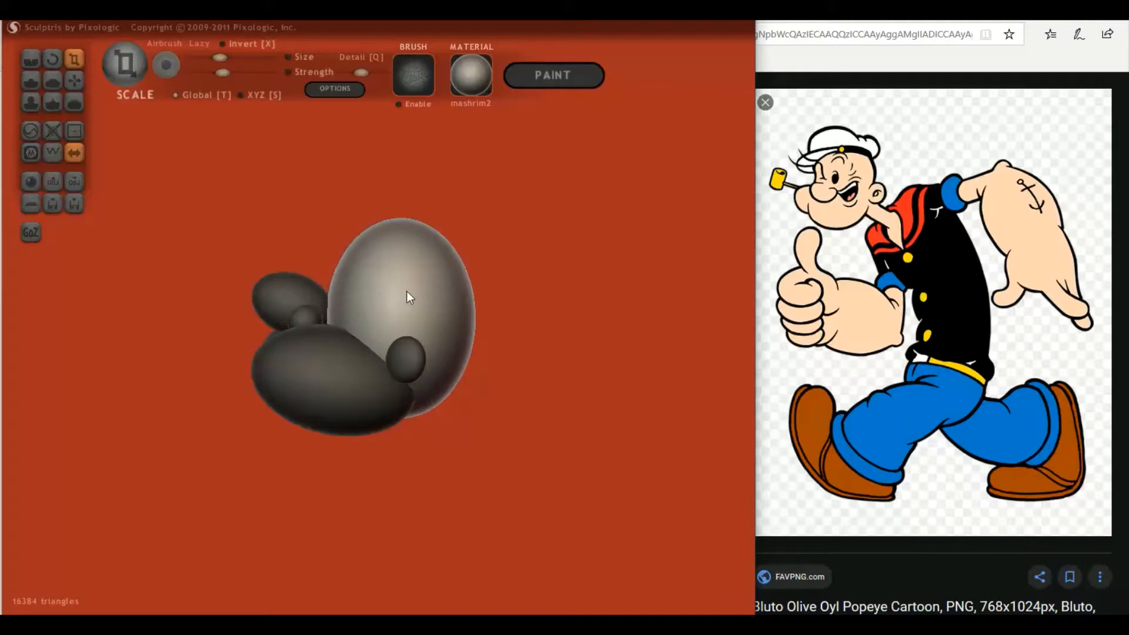
# - Flatten the nose sphere slightly from top to bottom and check how the nostrils sit against it
pyautogui.click(320, 299)
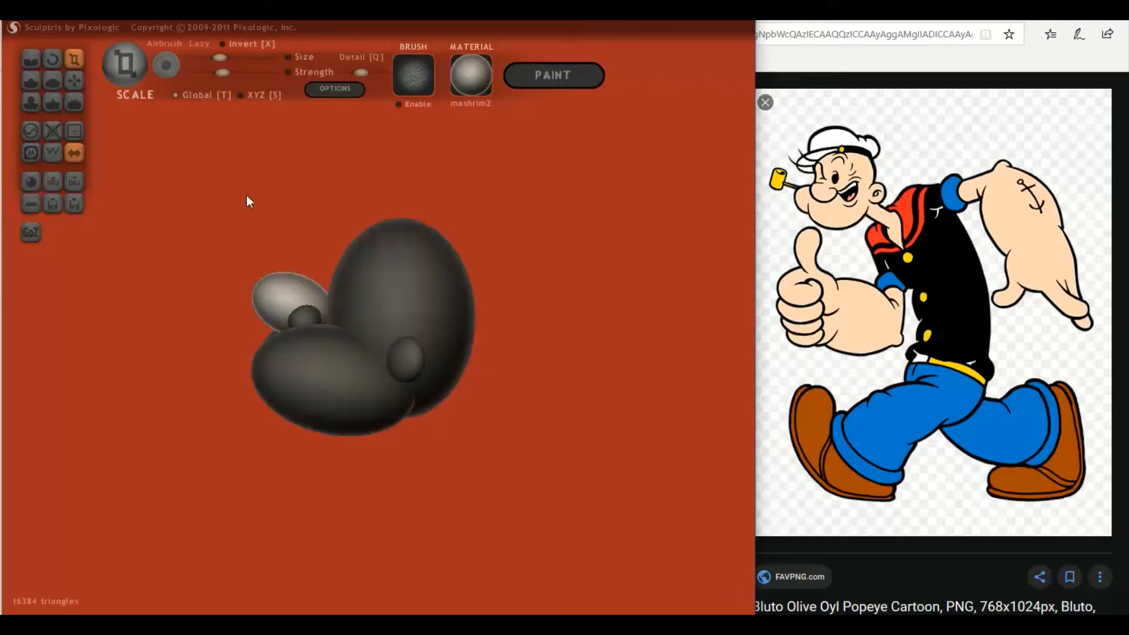
pyautogui.moveTo(303, 276); pyautogui.dragTo(312, 298)
pyautogui.click(73, 80)
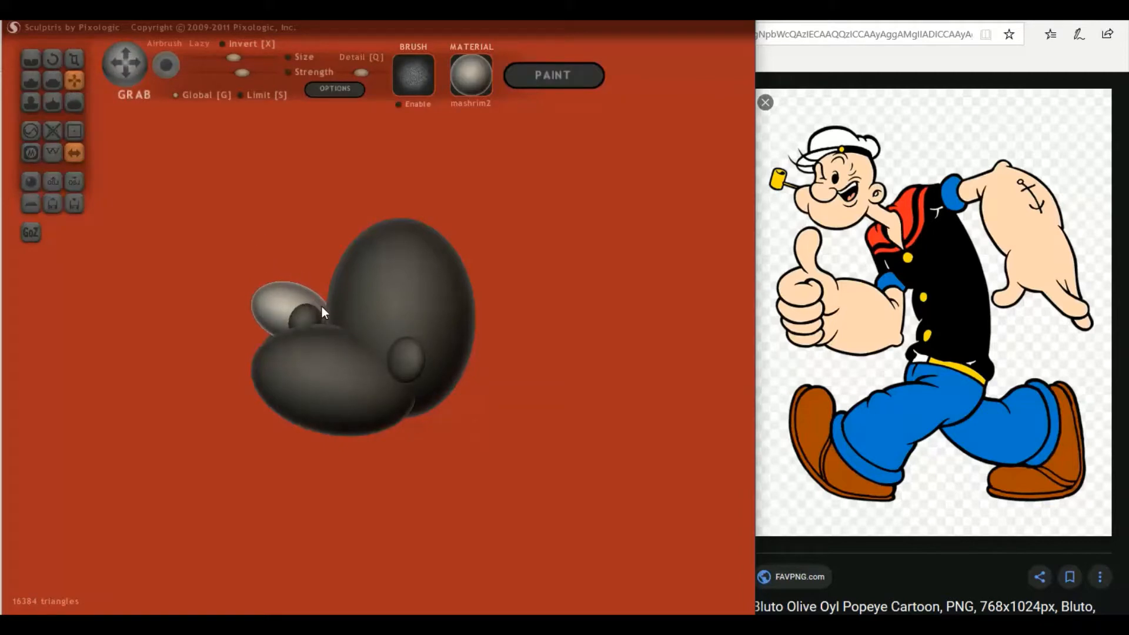
pyautogui.moveTo(322, 306)
pyautogui.mouseDown(button='right')
pyautogui.moveTo(370, 318)
pyautogui.moveTo(316, 331)
pyautogui.mouseUp(button='right')
pyautogui.click(315, 327)
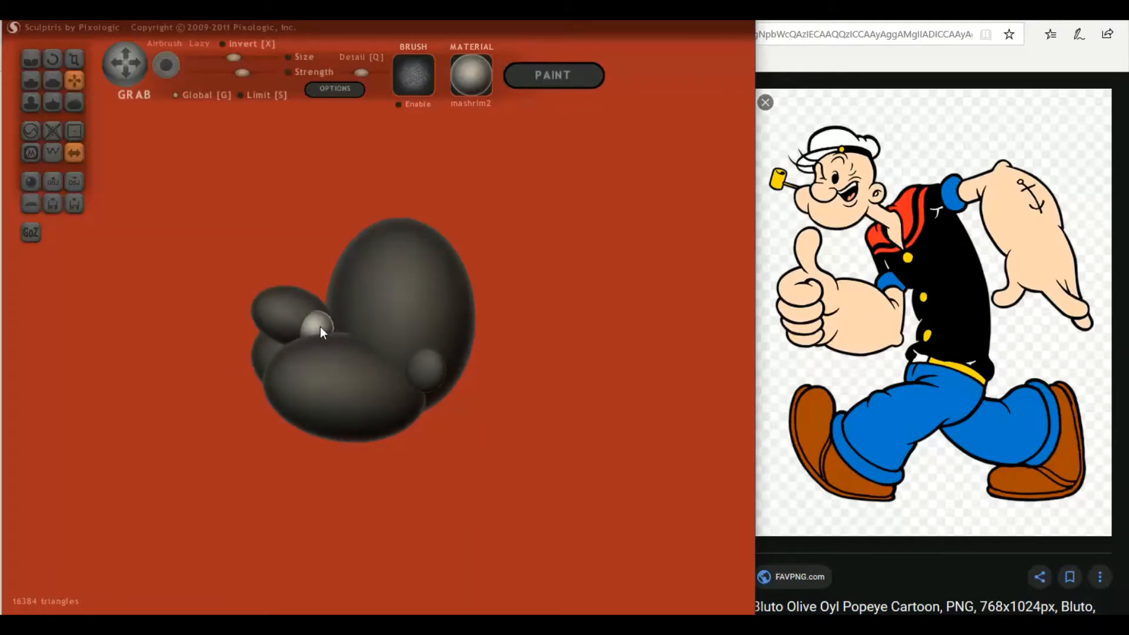
pyautogui.moveTo(321, 329)
pyautogui.mouseDown(button='right')
pyautogui.moveTo(465, 345)
pyautogui.moveTo(551, 337)
pyautogui.mouseUp(button='right')
pyautogui.scroll(3, 453, 340)
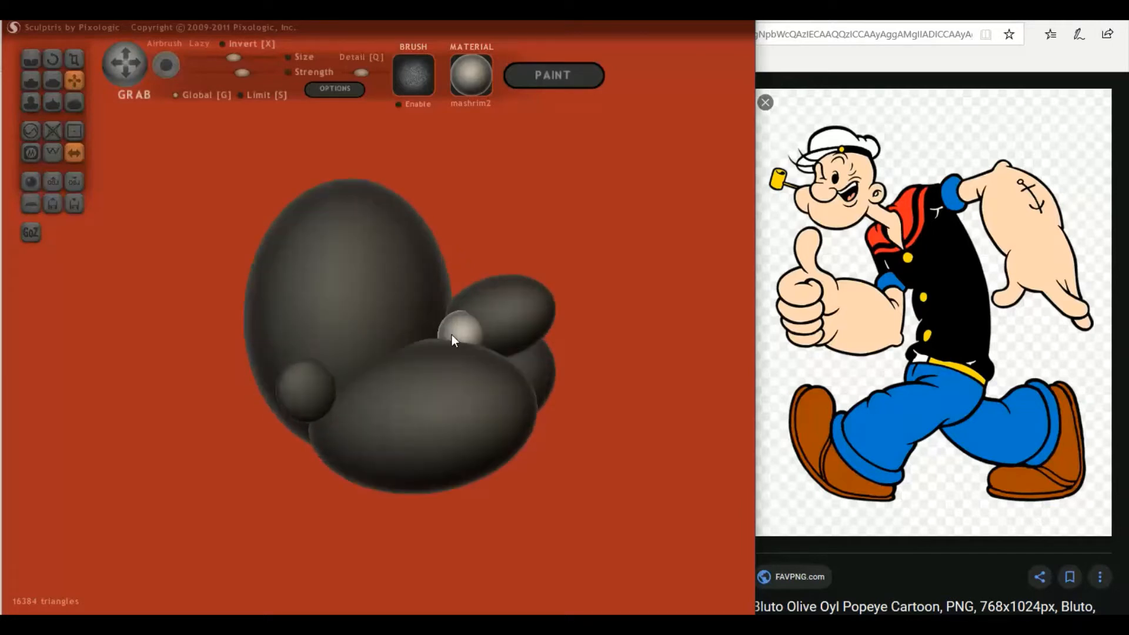
pyautogui.moveTo(444, 327)
pyautogui.mouseDown(button='right')
pyautogui.moveTo(353, 370)
pyautogui.moveTo(428, 432)
pyautogui.moveTo(371, 360)
pyautogui.mouseUp(button='right')
# - Add a single sphere at the centre of the face and shrink it to a small ball above the nose
pyautogui.click(38, 186)
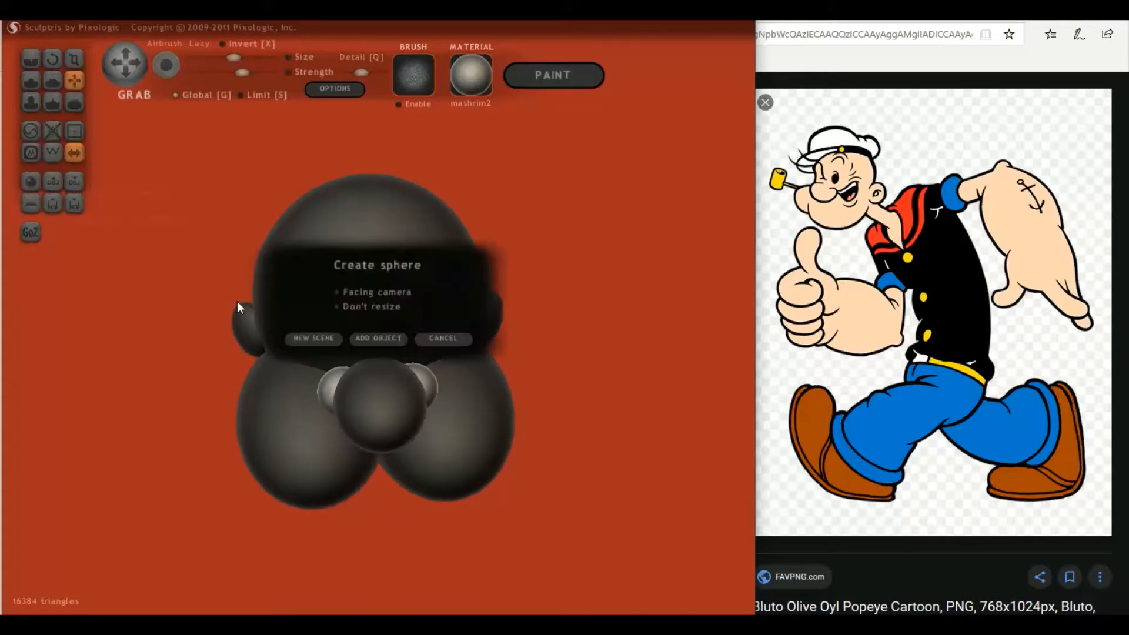
pyautogui.click(369, 336)
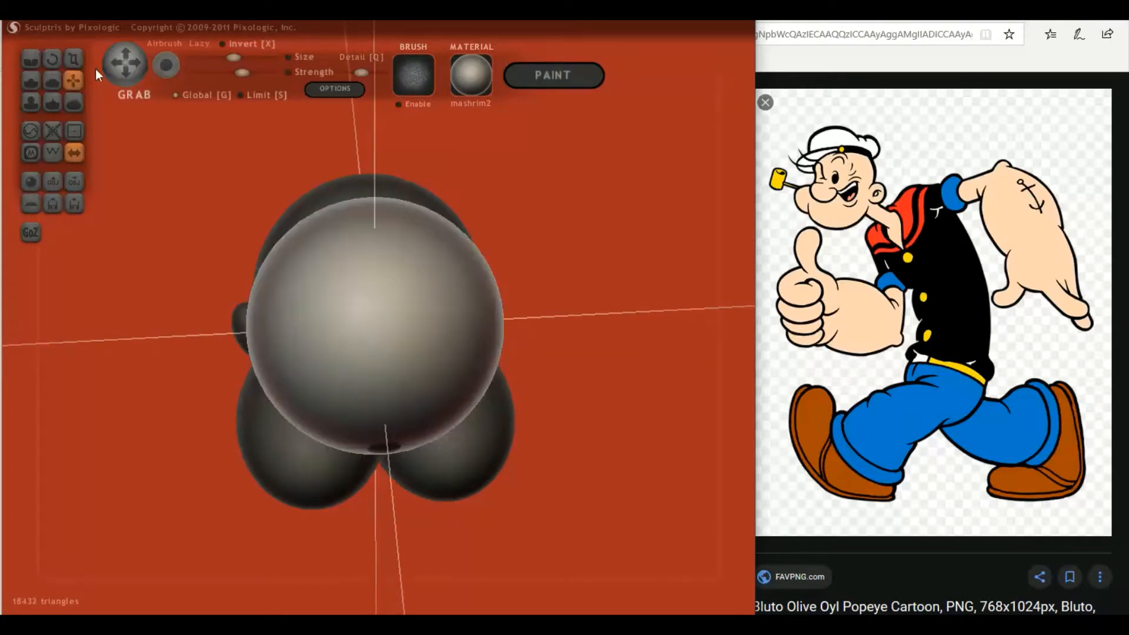
pyautogui.click(75, 60)
pyautogui.moveTo(320, 271); pyautogui.dragTo(378, 229, button='right')
pyautogui.moveTo(378, 228); pyautogui.dragTo(158, 523)
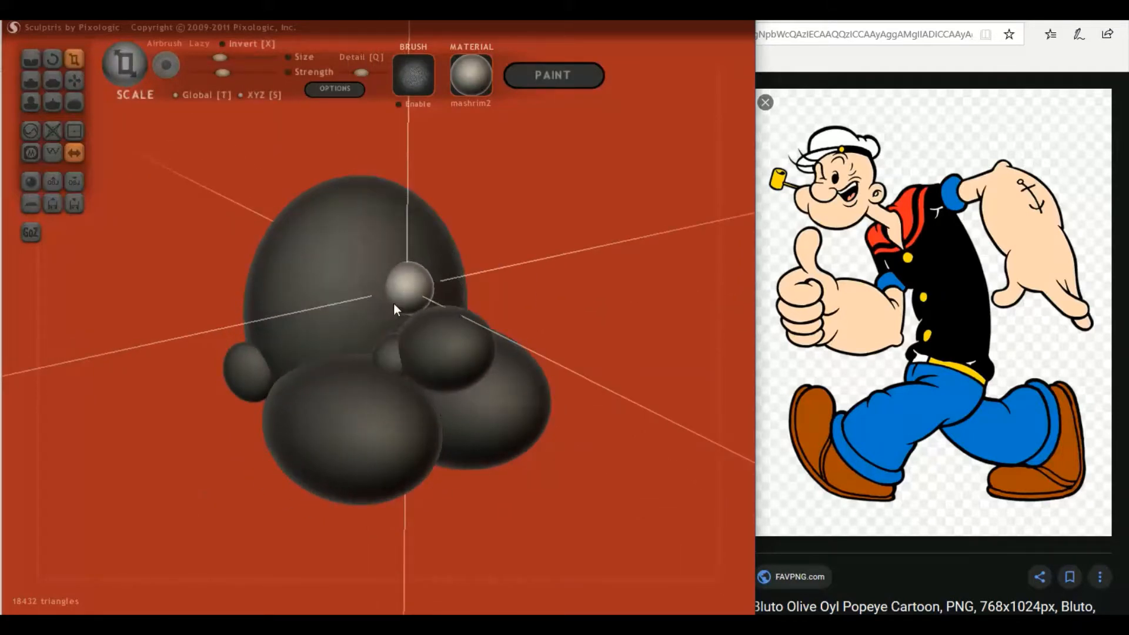
pyautogui.moveTo(394, 304); pyautogui.dragTo(338, 328, button='right')
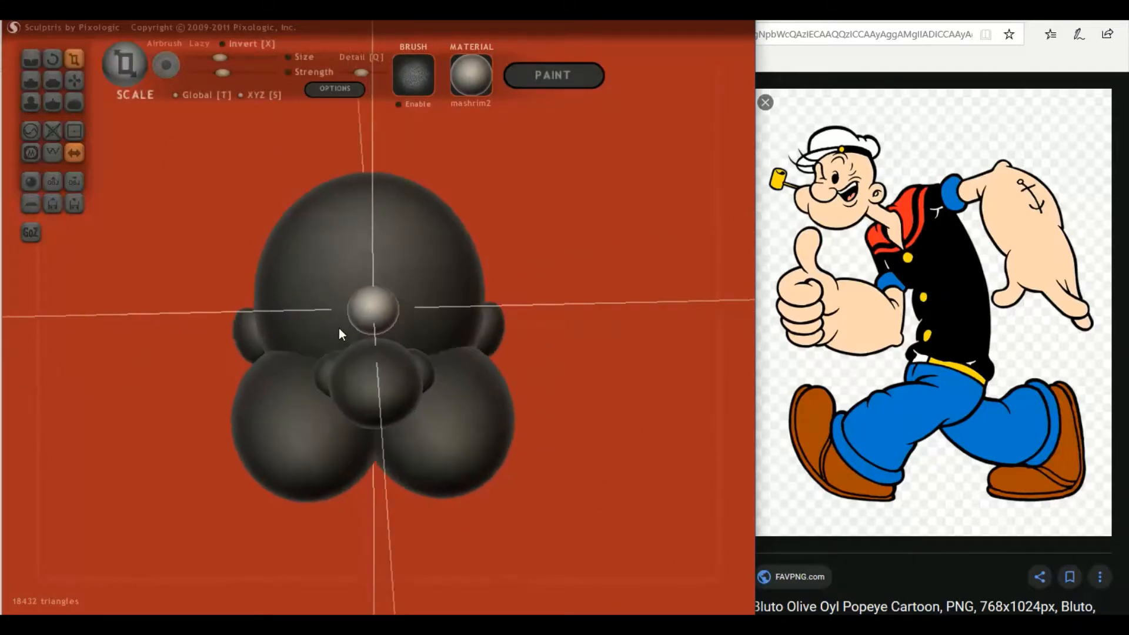
# - Place the small central sphere between the nose and skull as the nose bridge, and stretch it taller
pyautogui.click(76, 80)
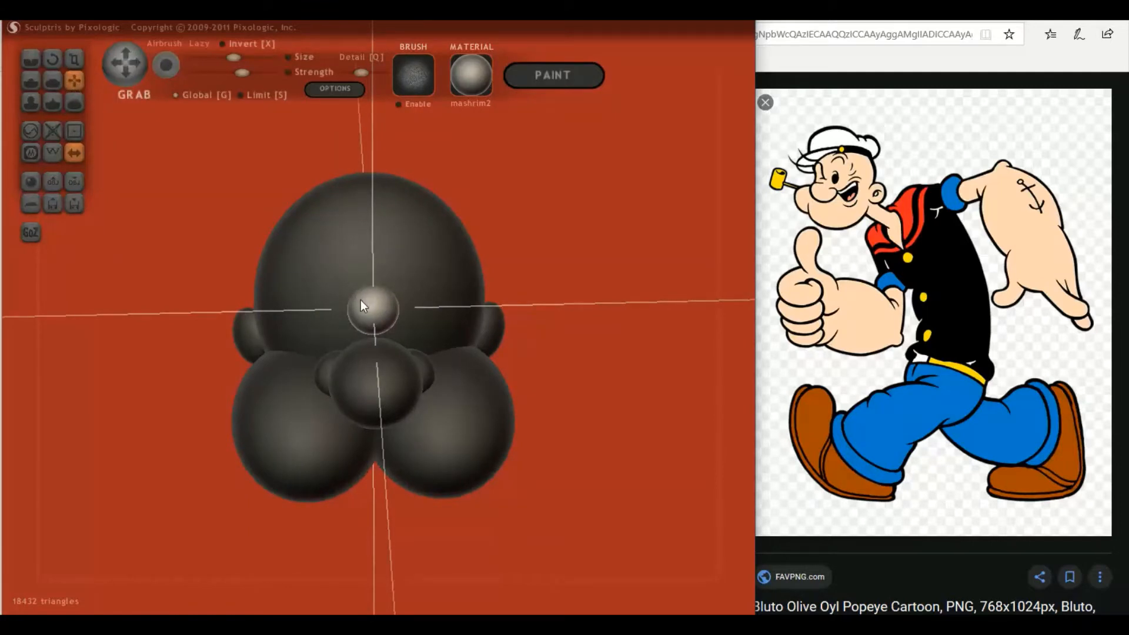
pyautogui.moveTo(361, 300); pyautogui.dragTo(313, 312, button='right')
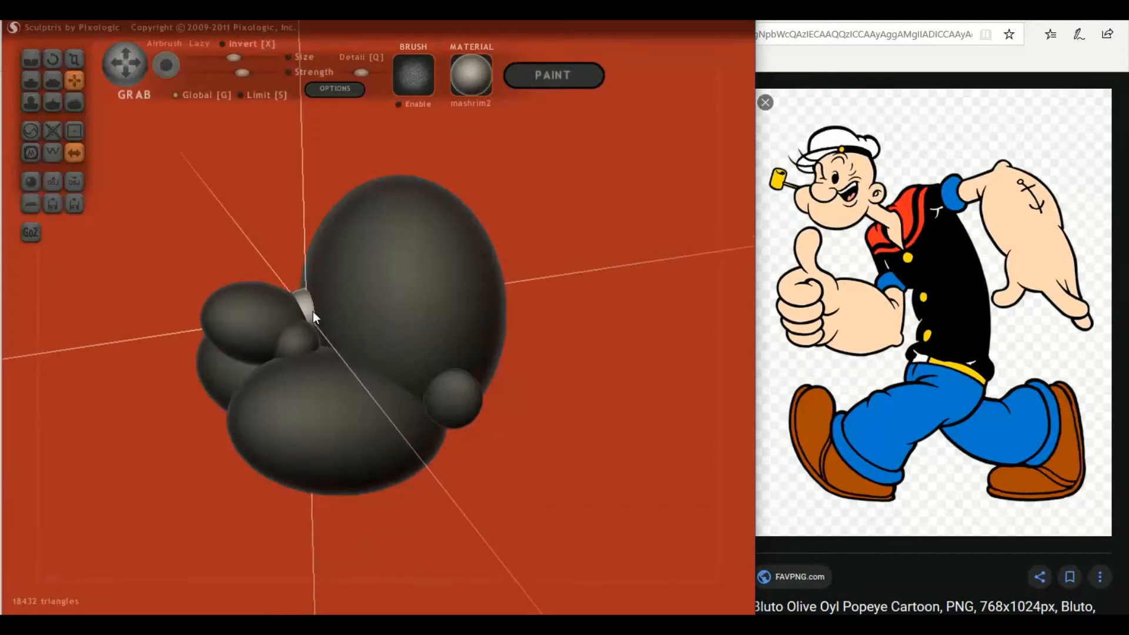
pyautogui.click(75, 62)
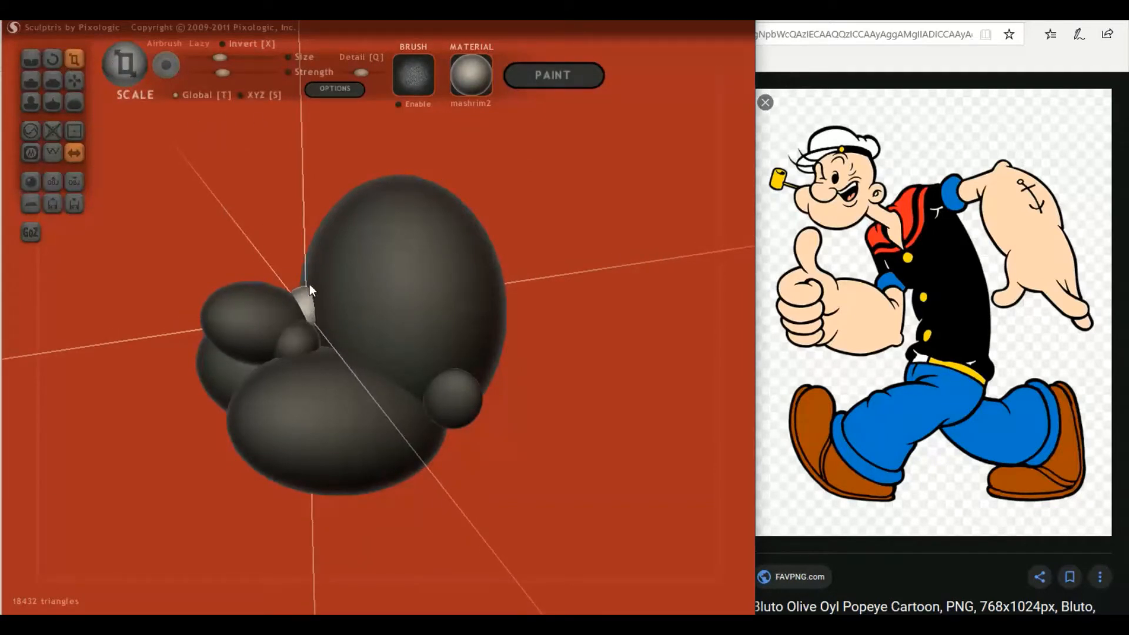
pyautogui.moveTo(310, 284); pyautogui.dragTo(288, 200)
pyautogui.moveTo(302, 300)
pyautogui.mouseDown(button='right')
pyautogui.moveTo(284, 283)
pyautogui.moveTo(301, 281)
pyautogui.mouseUp(button='right')
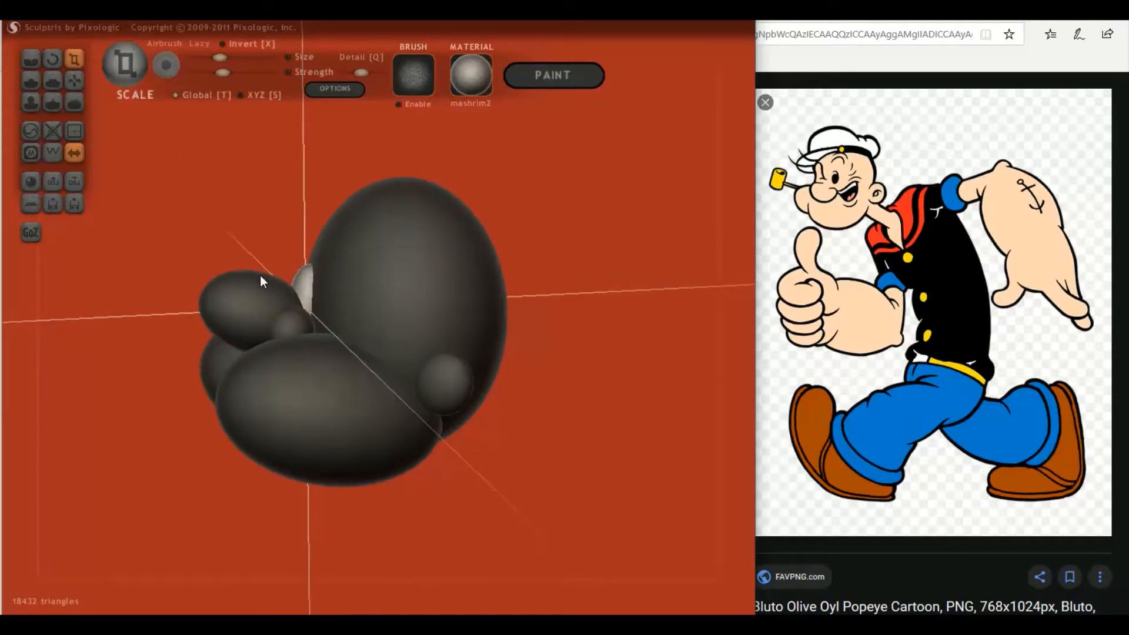
# - Move the nose bridge slightly back into the front of the skull, behind the nose
pyautogui.click(75, 80)
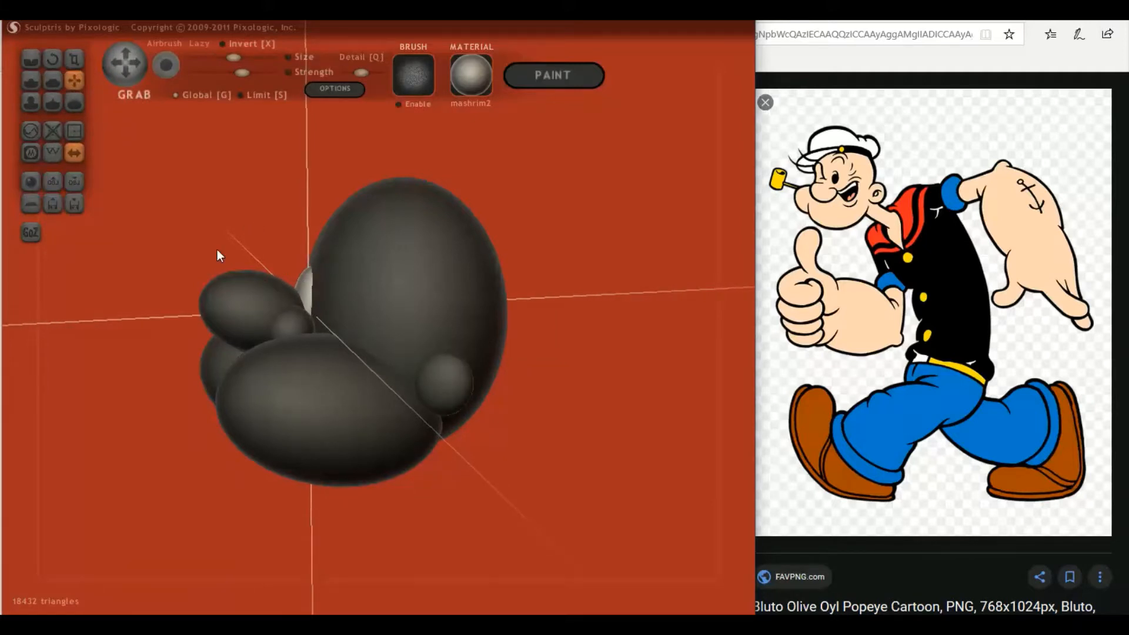
pyautogui.moveTo(217, 250); pyautogui.dragTo(208, 249, button='right')
pyautogui.click(50, 59)
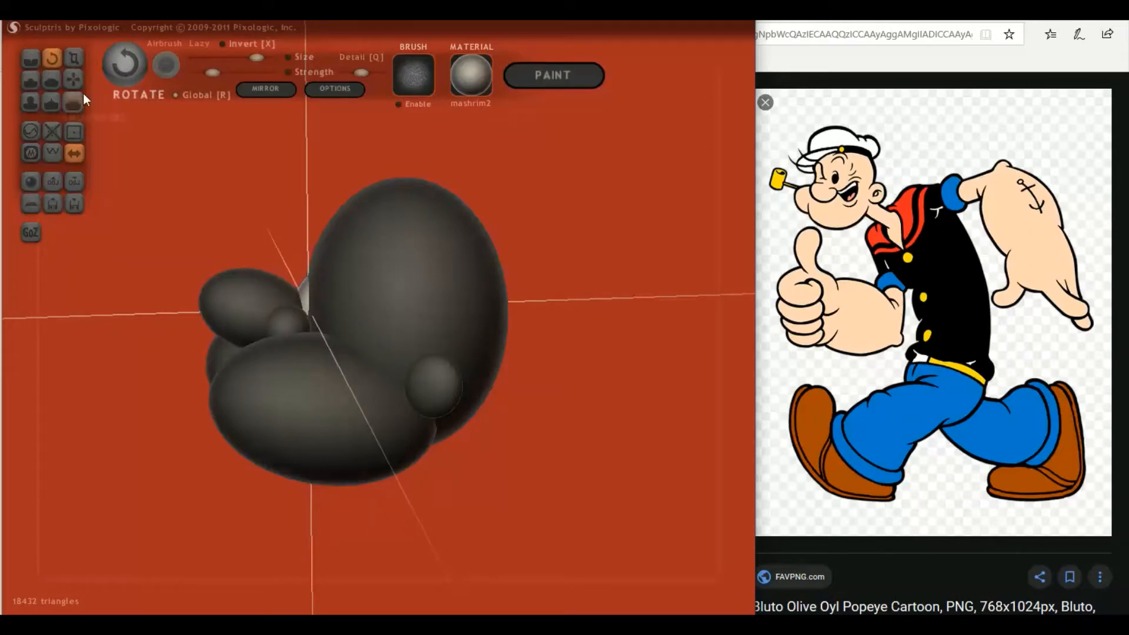
pyautogui.click(74, 80)
pyautogui.moveTo(306, 294); pyautogui.dragTo(436, 320)
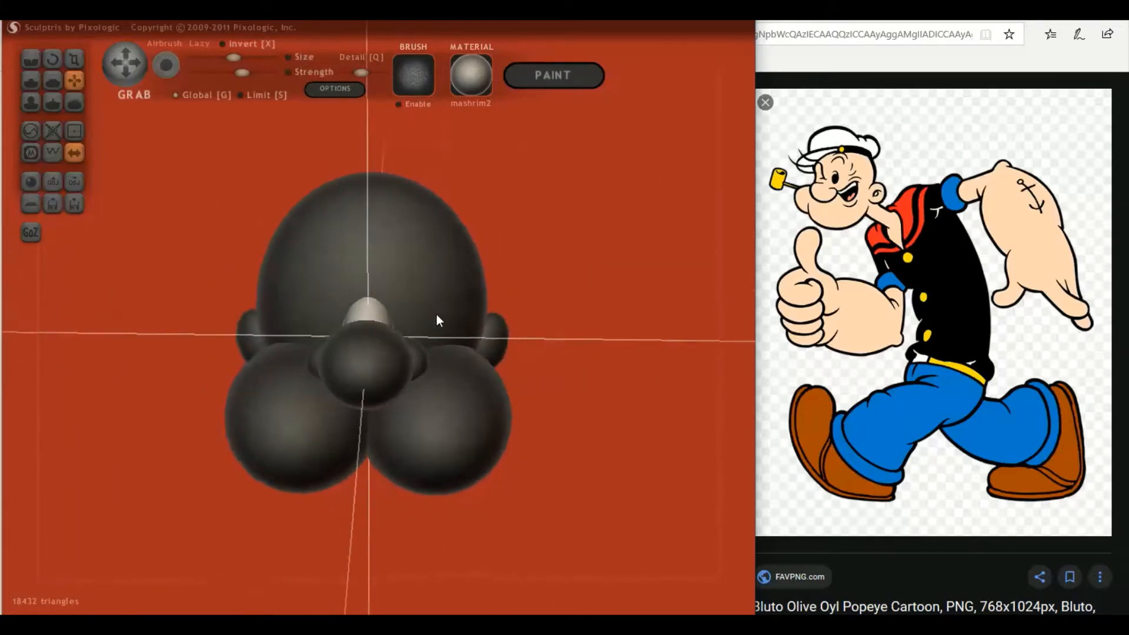
# - Narrow the nose bridge from side to side in front view
pyautogui.click(75, 60)
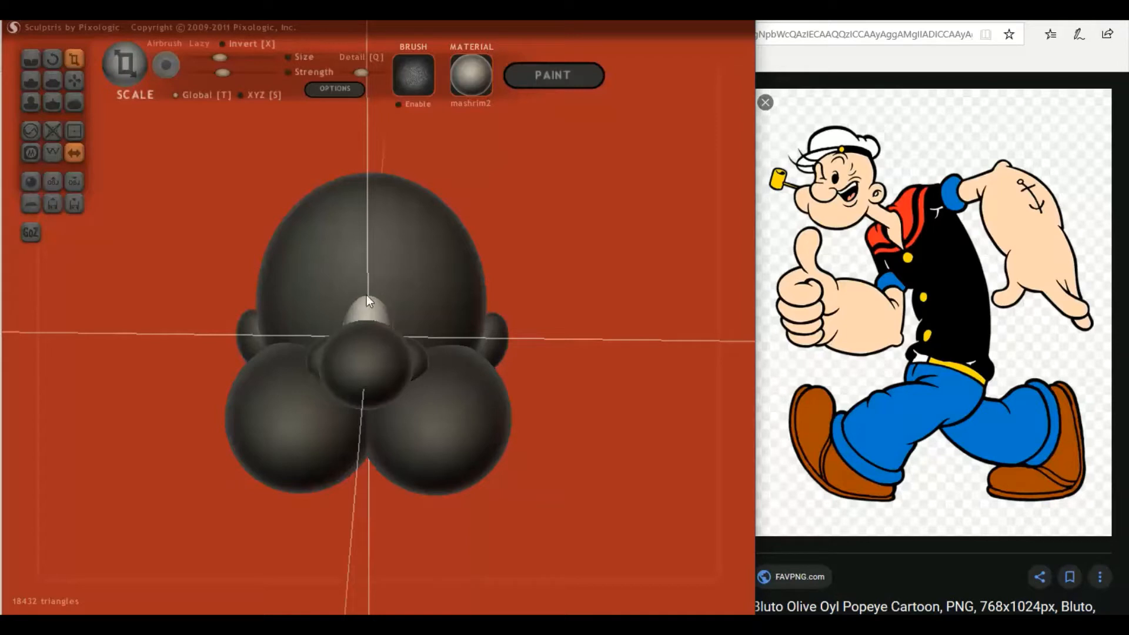
pyautogui.moveTo(373, 246); pyautogui.dragTo(380, 266)
pyautogui.moveTo(343, 315); pyautogui.dragTo(196, 301, button='right')
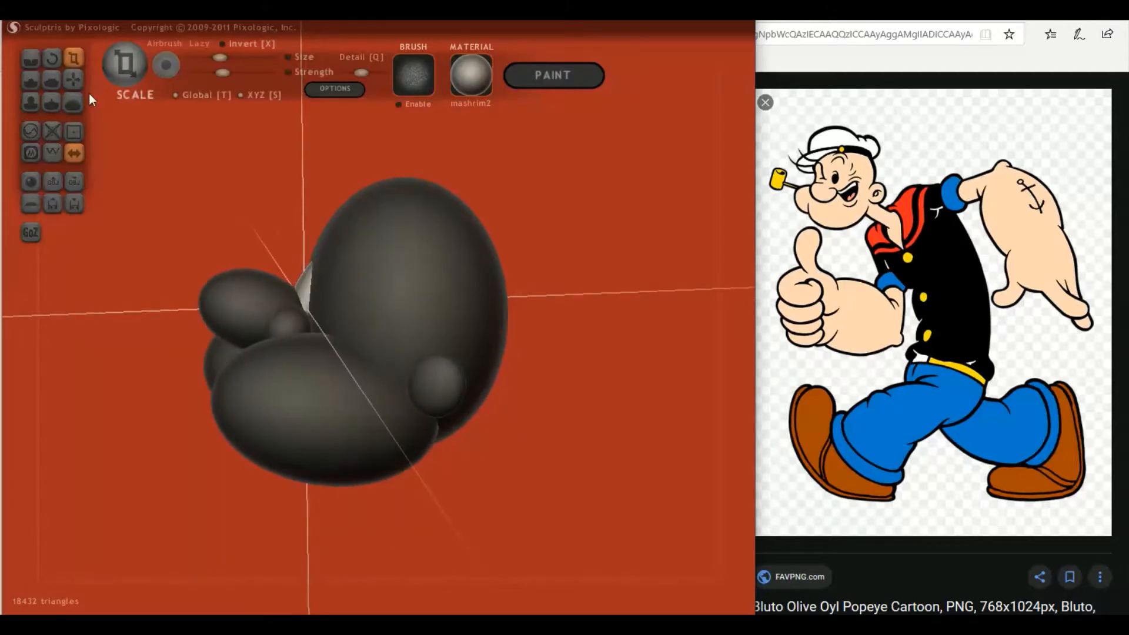
# - Fine-tune the nose bridge's fit against the skull and compare the head with the reference from front and side
pyautogui.click(74, 81)
pyautogui.moveTo(304, 281)
pyautogui.mouseDown(button='right')
pyautogui.moveTo(291, 280)
pyautogui.moveTo(302, 287)
pyautogui.mouseUp(button='right')
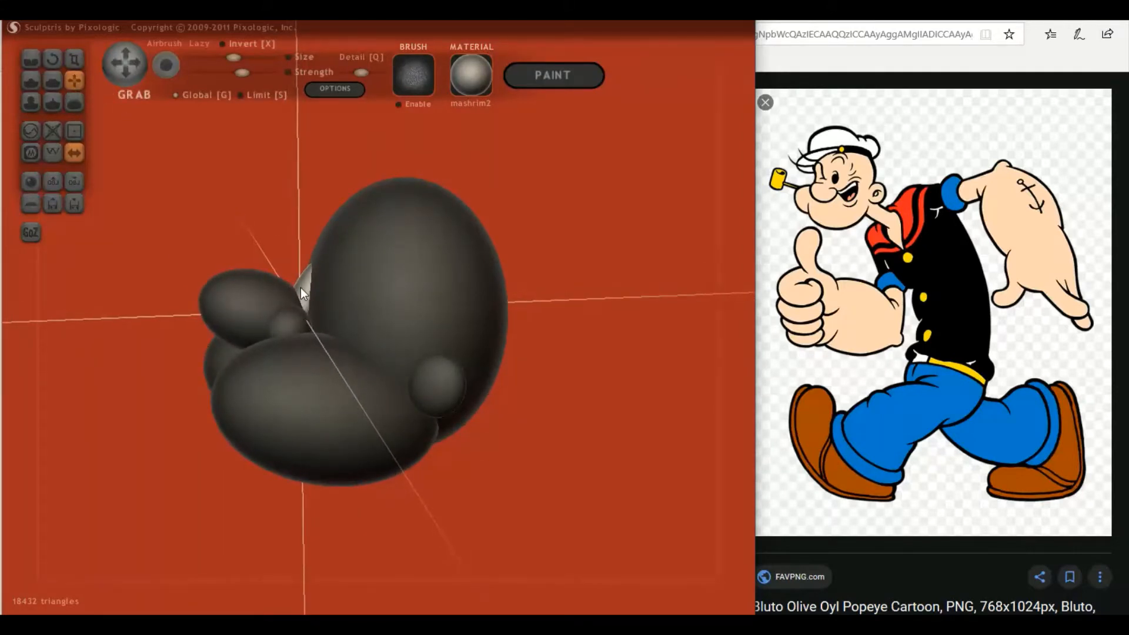
pyautogui.click(74, 59)
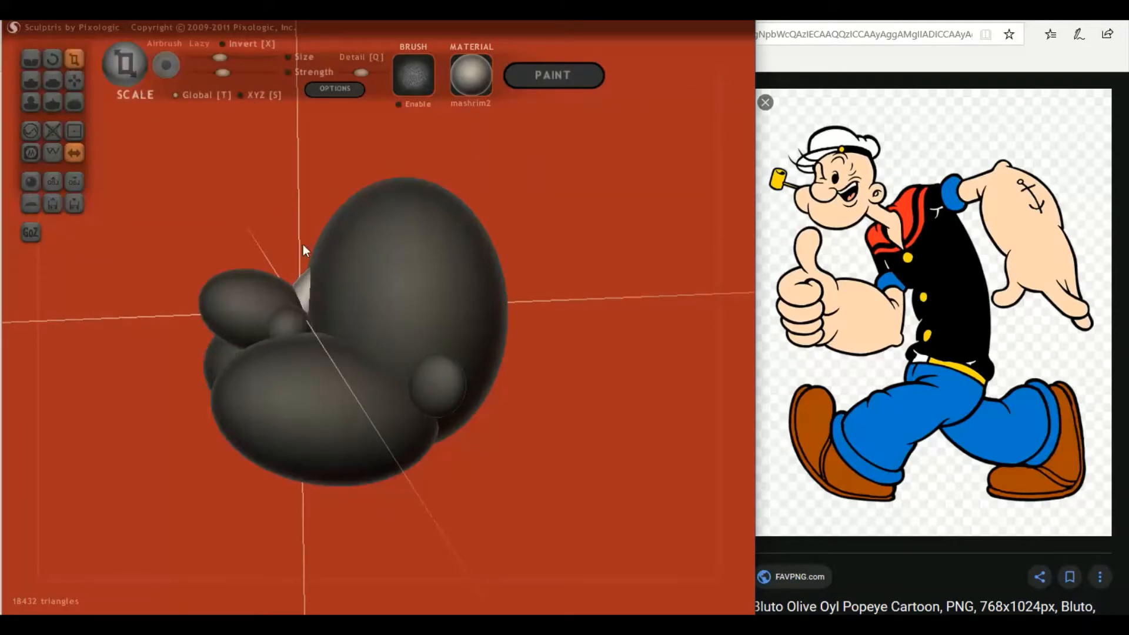
pyautogui.moveTo(302, 245); pyautogui.dragTo(387, 248, button='right')
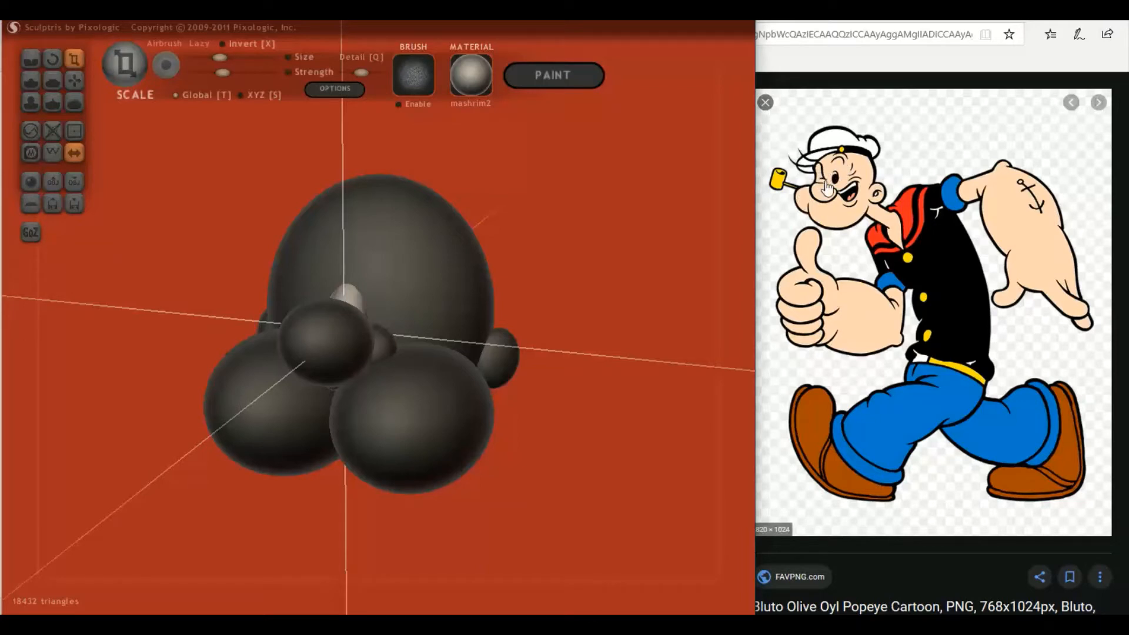
pyautogui.moveTo(719, 201); pyautogui.dragTo(694, 243)
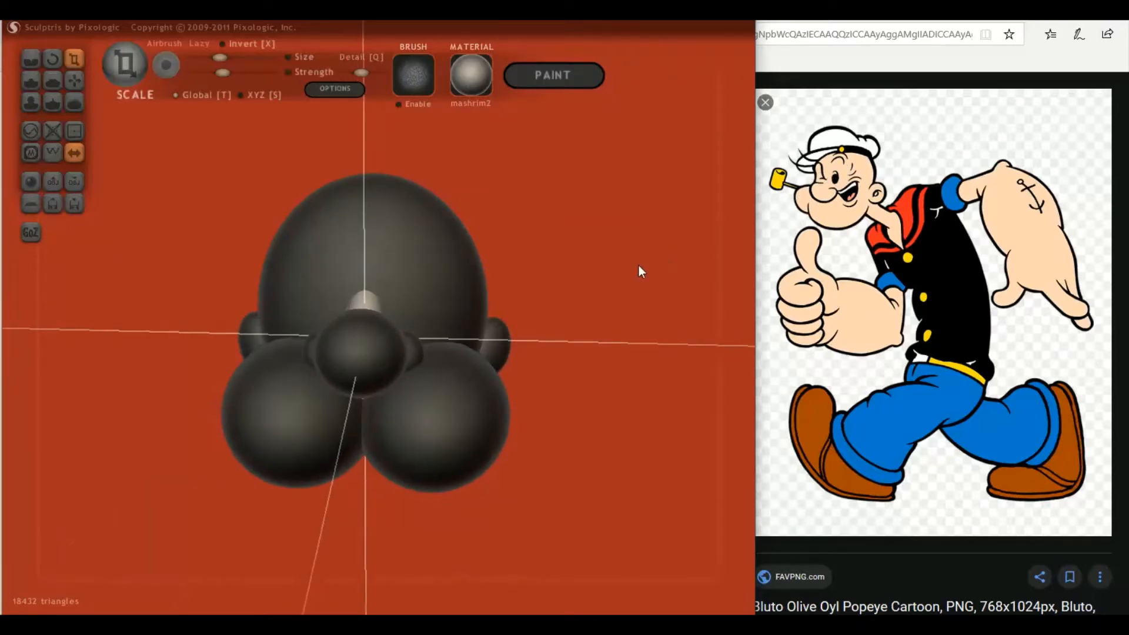
pyautogui.keyDown('shift'); pyautogui.moveTo(639, 267); pyautogui.dragTo(468, 272); pyautogui.keyUp('shift')
pyautogui.keyDown('shift'); pyautogui.moveTo(276, 234); pyautogui.dragTo(281, 200); pyautogui.keyUp('shift')
# - Rotate the mirrored ears in side view to tilt them against the head
pyautogui.click(52, 60)
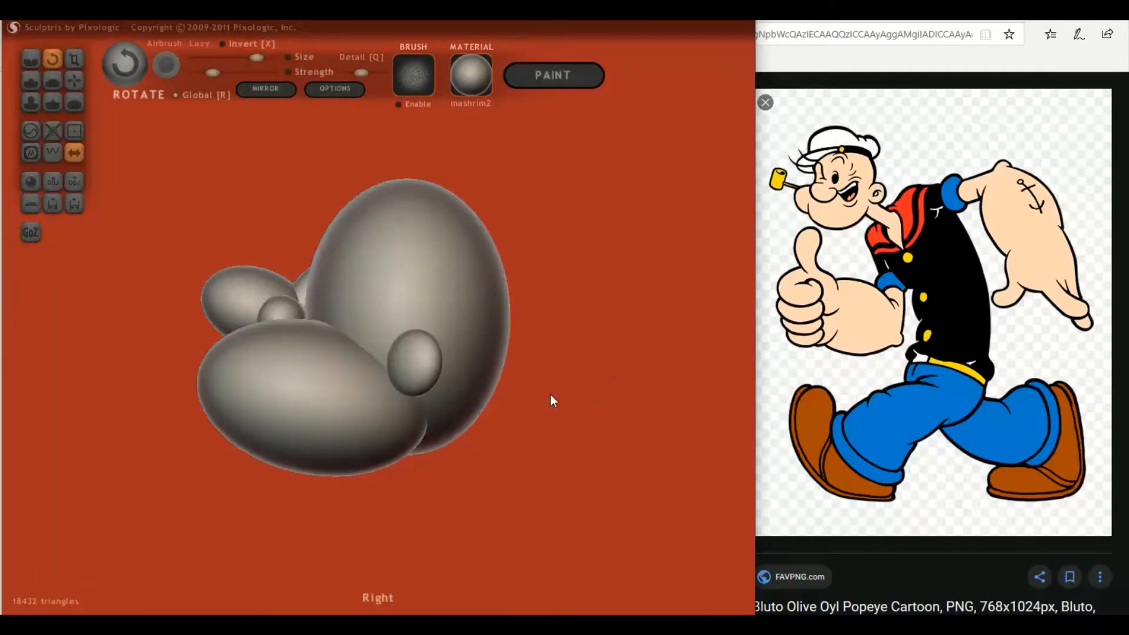
pyautogui.moveTo(410, 362)
pyautogui.mouseDown()
pyautogui.moveTo(468, 392)
pyautogui.moveTo(451, 387)
pyautogui.mouseUp()
pyautogui.moveTo(459, 384); pyautogui.dragTo(602, 385, button='right')
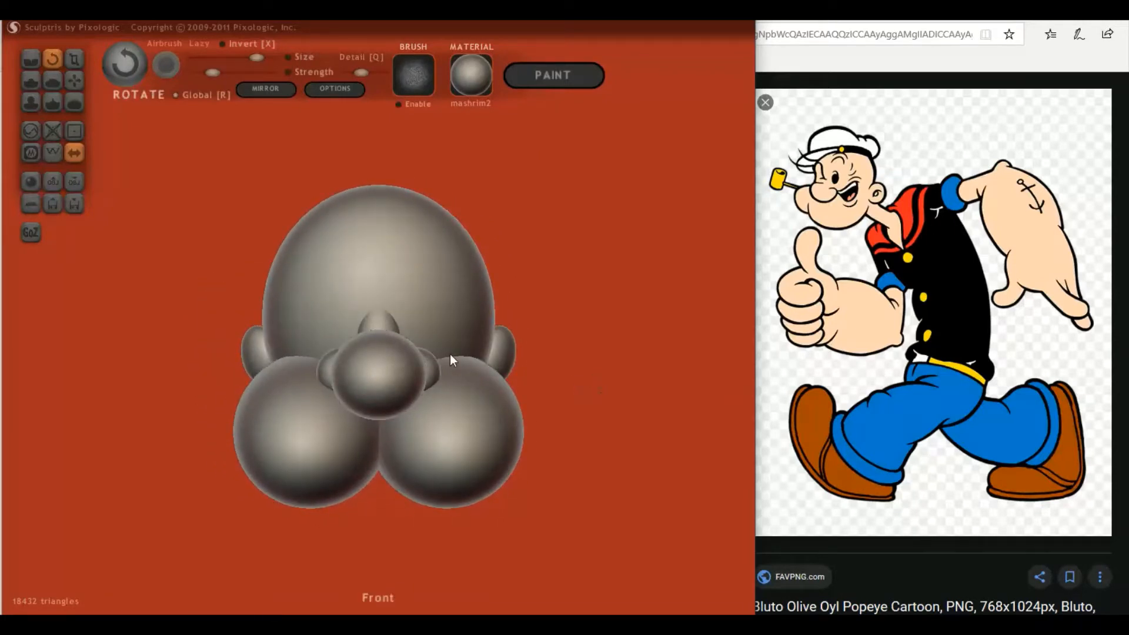
# - Add a mirrored pair of spheres for the eyes and shrink them to small balls in front view
pyautogui.click(30, 181)
pyautogui.click(369, 338)
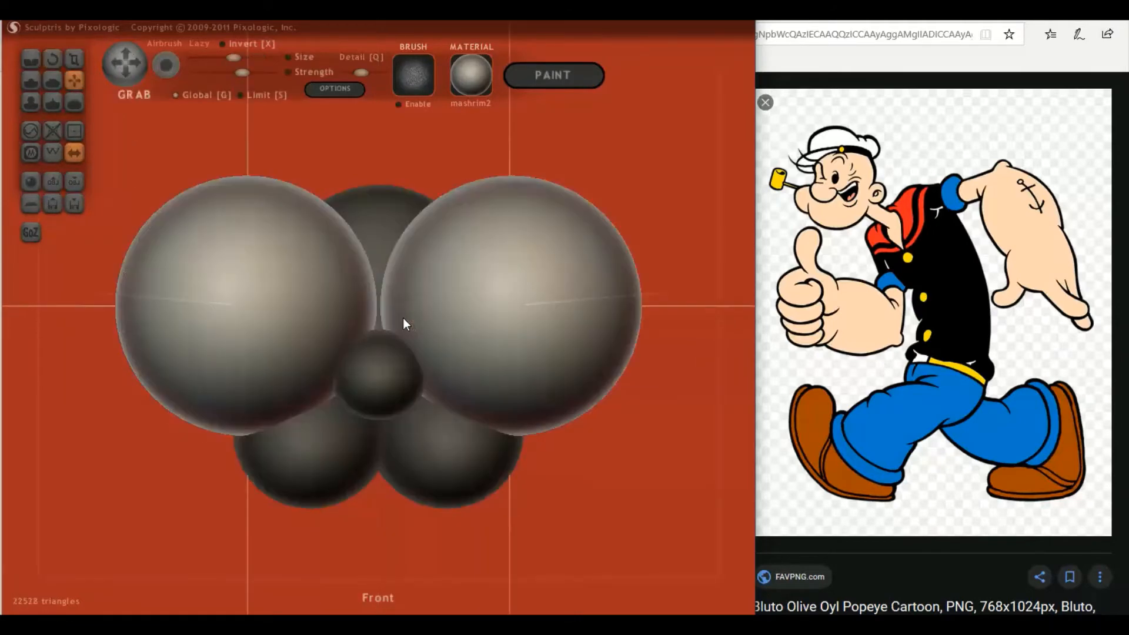
pyautogui.click(74, 59)
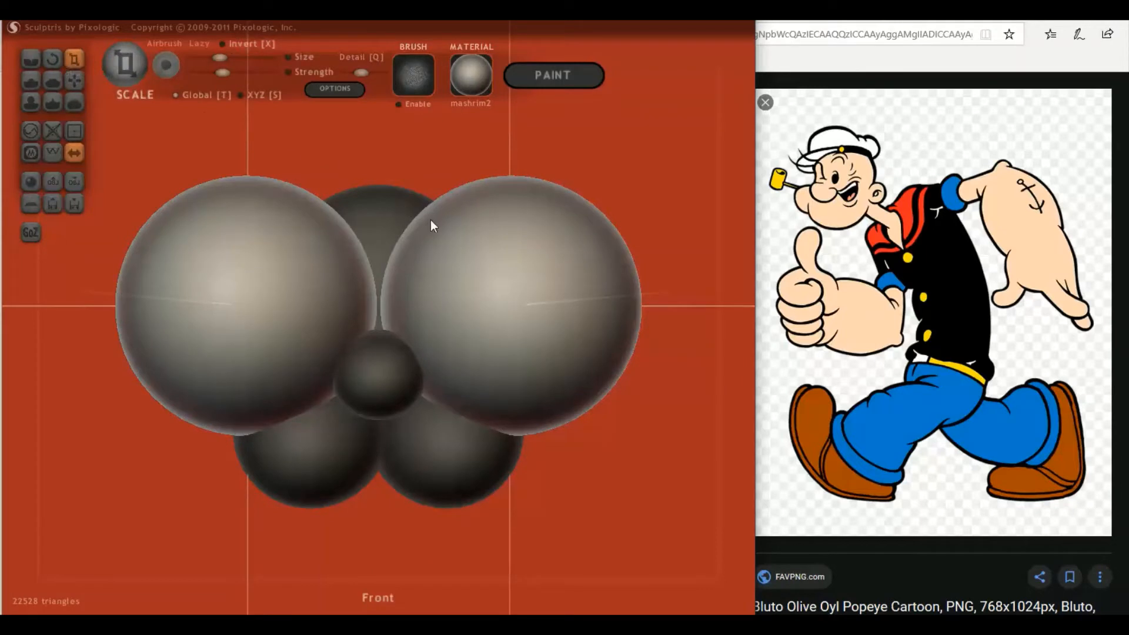
pyautogui.moveTo(531, 288); pyautogui.dragTo(213, 501)
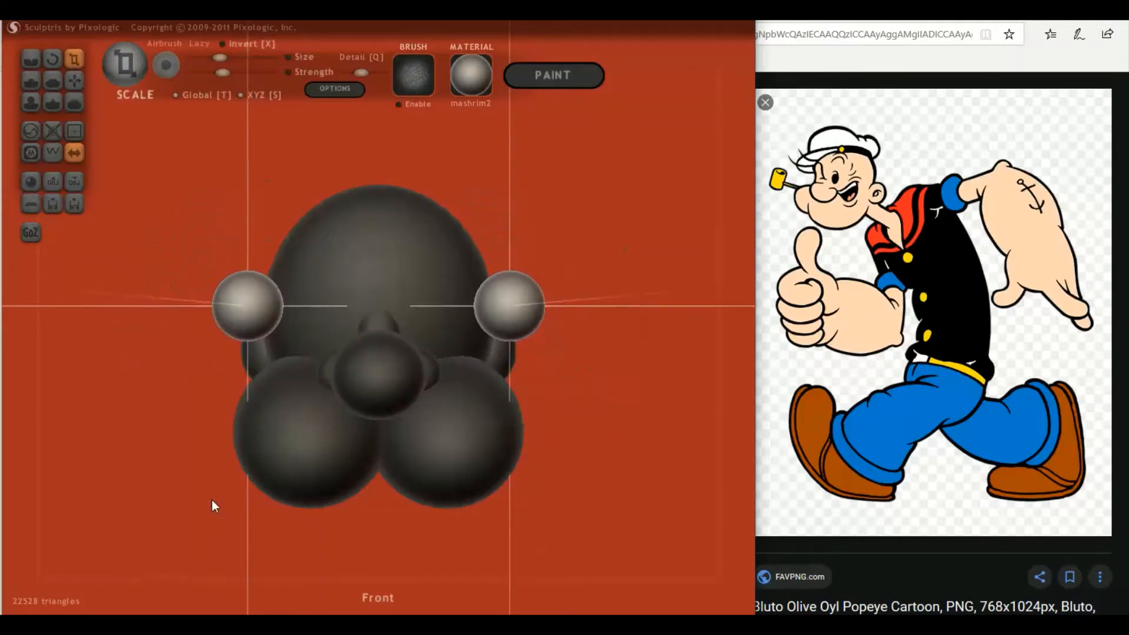
# - Move the eye spheres inward onto the front of the skull, one on each side of the nose bridge
pyautogui.click(72, 80)
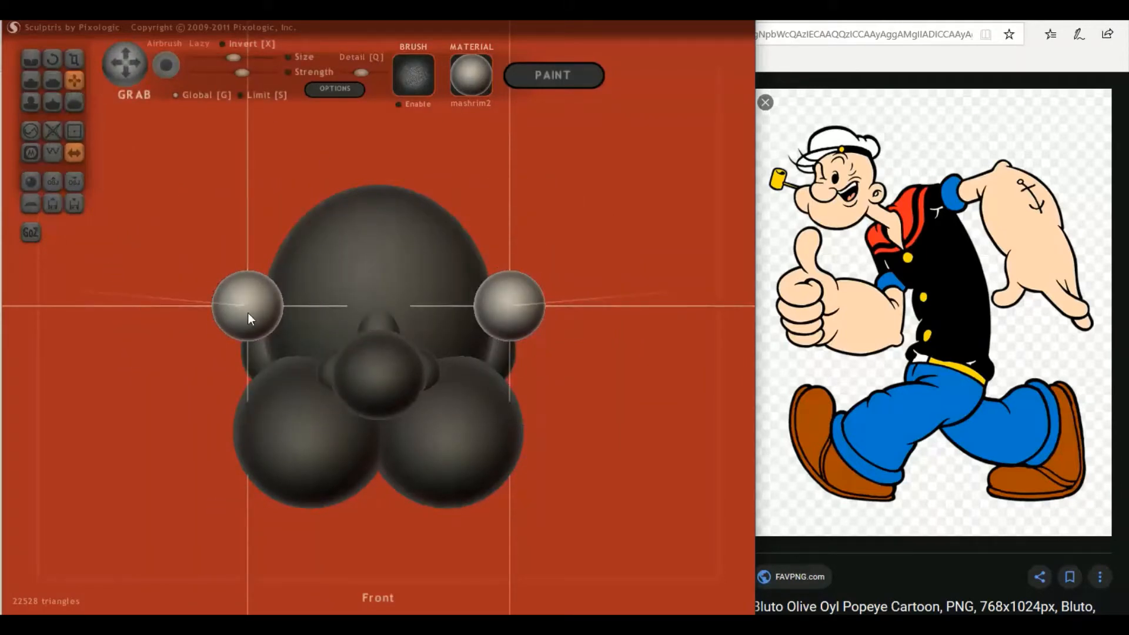
pyautogui.moveTo(248, 313); pyautogui.dragTo(309, 322)
pyautogui.moveTo(309, 322); pyautogui.dragTo(173, 334, button='middle')
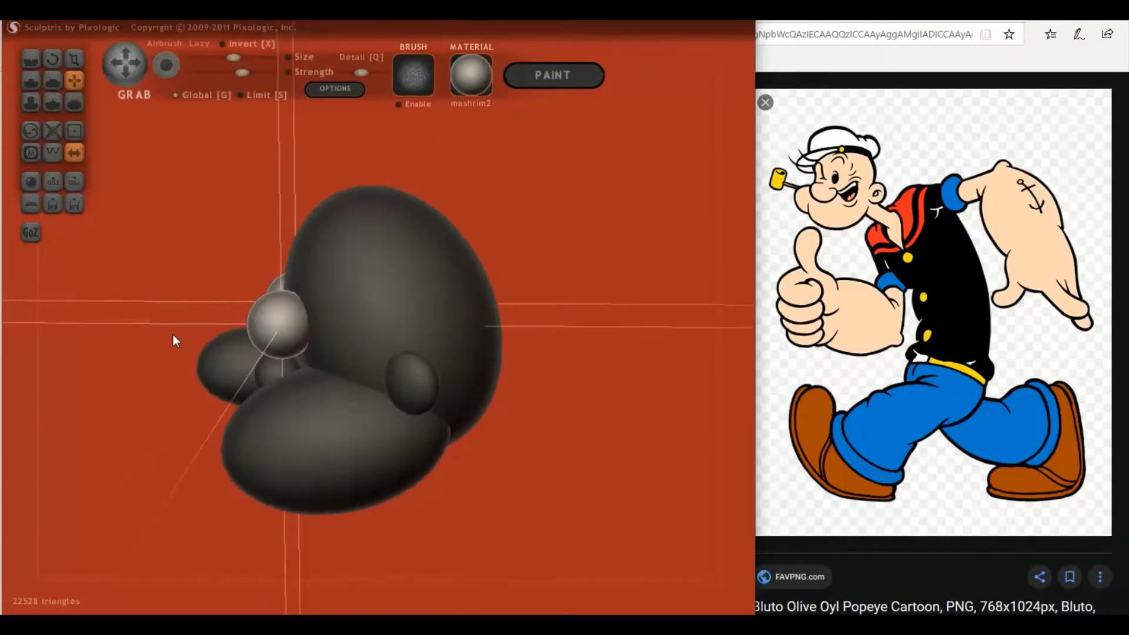
pyautogui.moveTo(268, 336); pyautogui.dragTo(298, 344)
pyautogui.moveTo(306, 341); pyautogui.dragTo(435, 326, button='middle')
pyautogui.moveTo(316, 314); pyautogui.dragTo(338, 314)
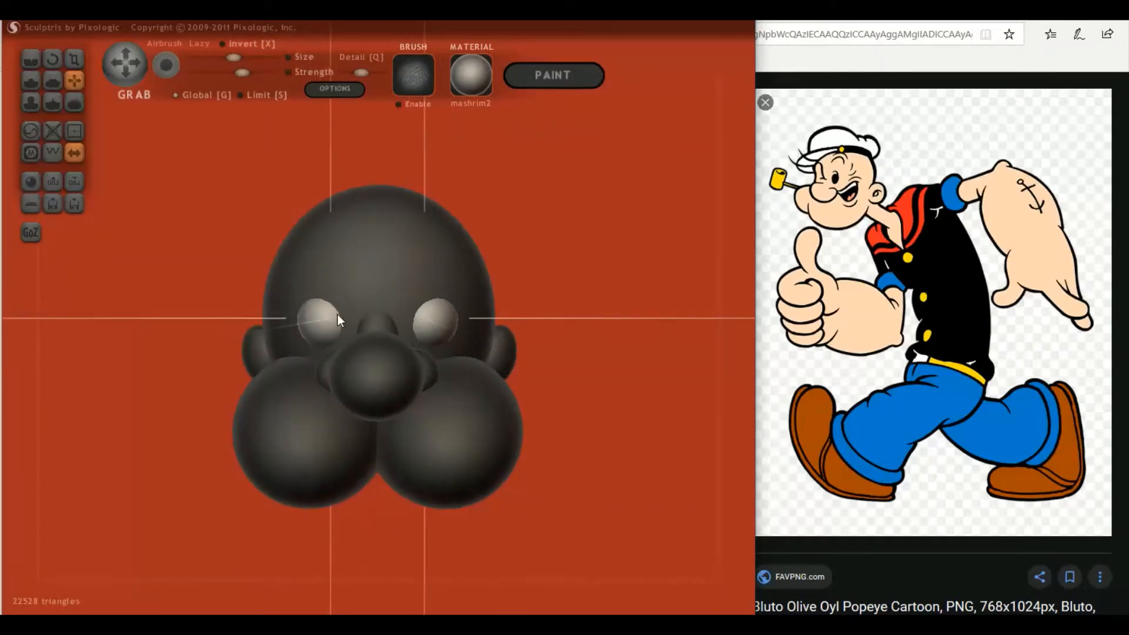
pyautogui.moveTo(337, 314); pyautogui.dragTo(368, 311, button='middle')
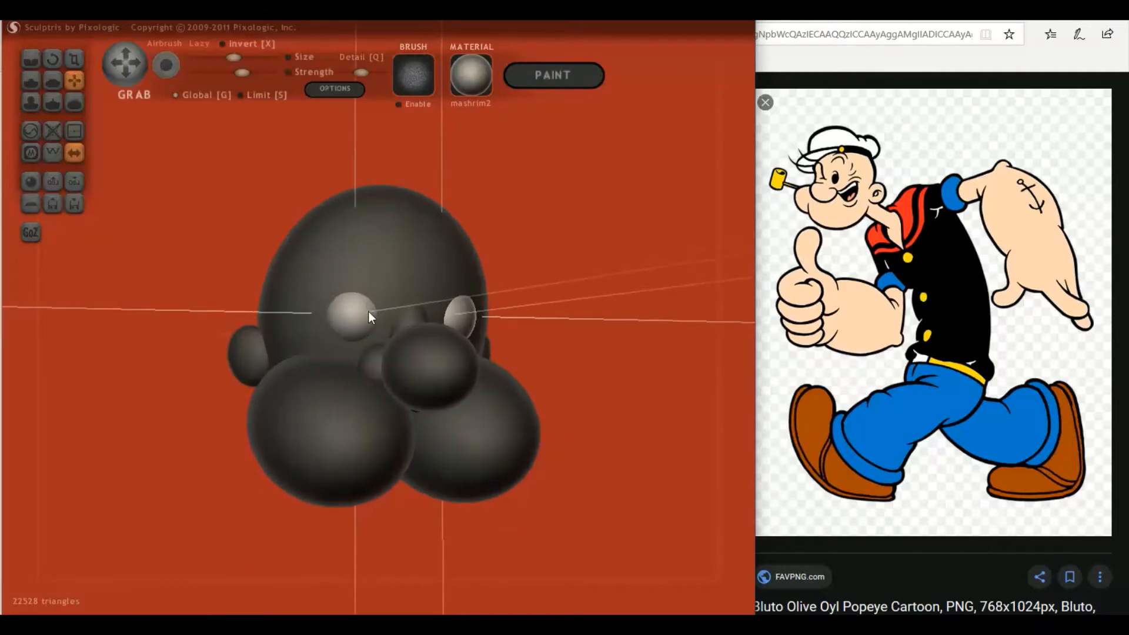
# - Stretch the eyes vertically and flatten them from front to back into upright ovals on the face
pyautogui.click(74, 57)
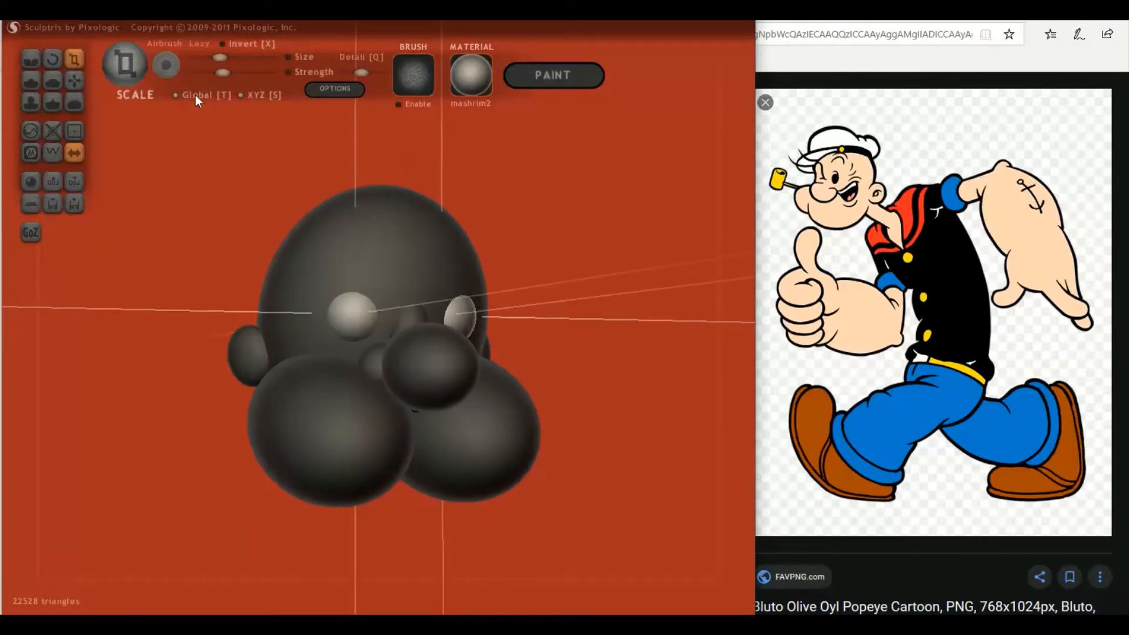
pyautogui.moveTo(352, 312); pyautogui.dragTo(340, 249)
pyautogui.moveTo(341, 250); pyautogui.dragTo(177, 269, button='middle')
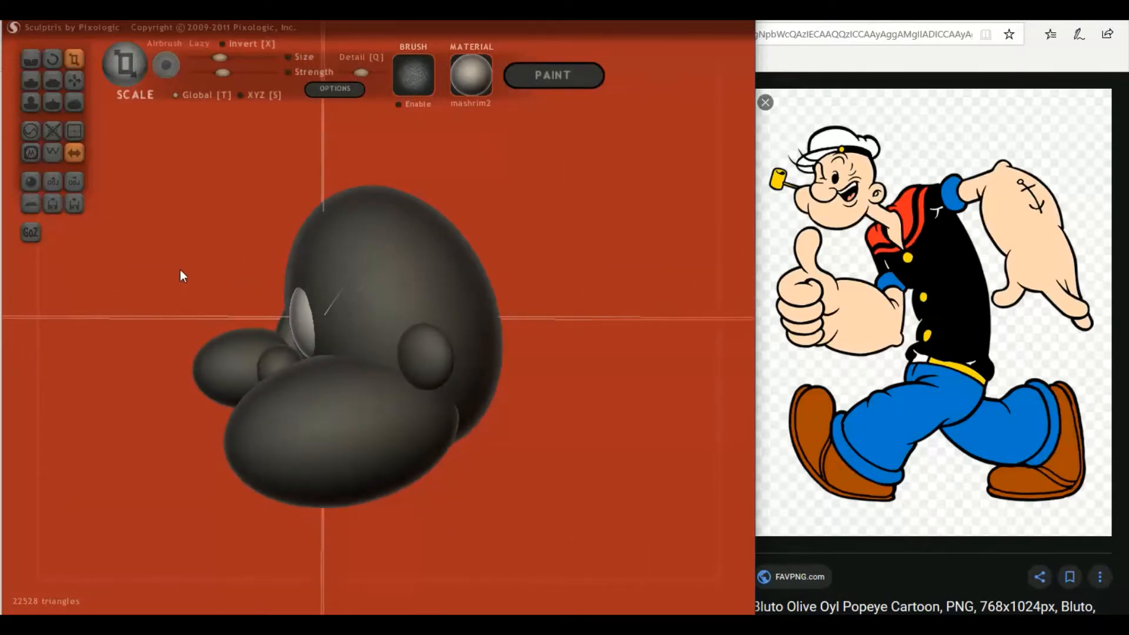
# - Nudge the eyes slightly upward against the front of the skull and scale them down a little
pyautogui.click(74, 81)
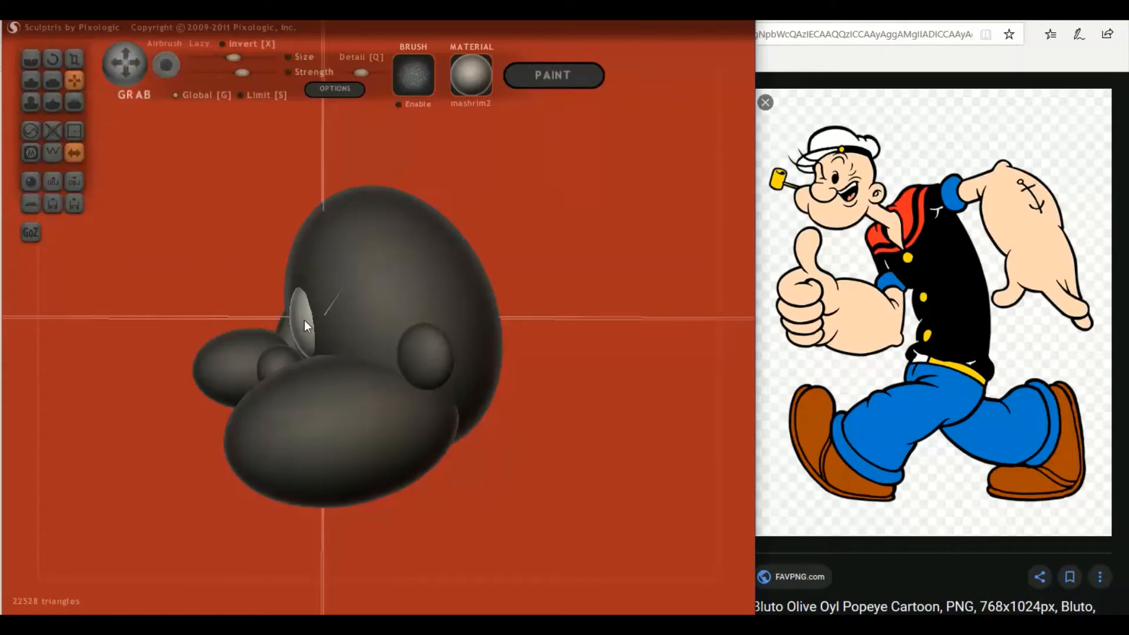
pyautogui.moveTo(308, 332); pyautogui.dragTo(313, 327)
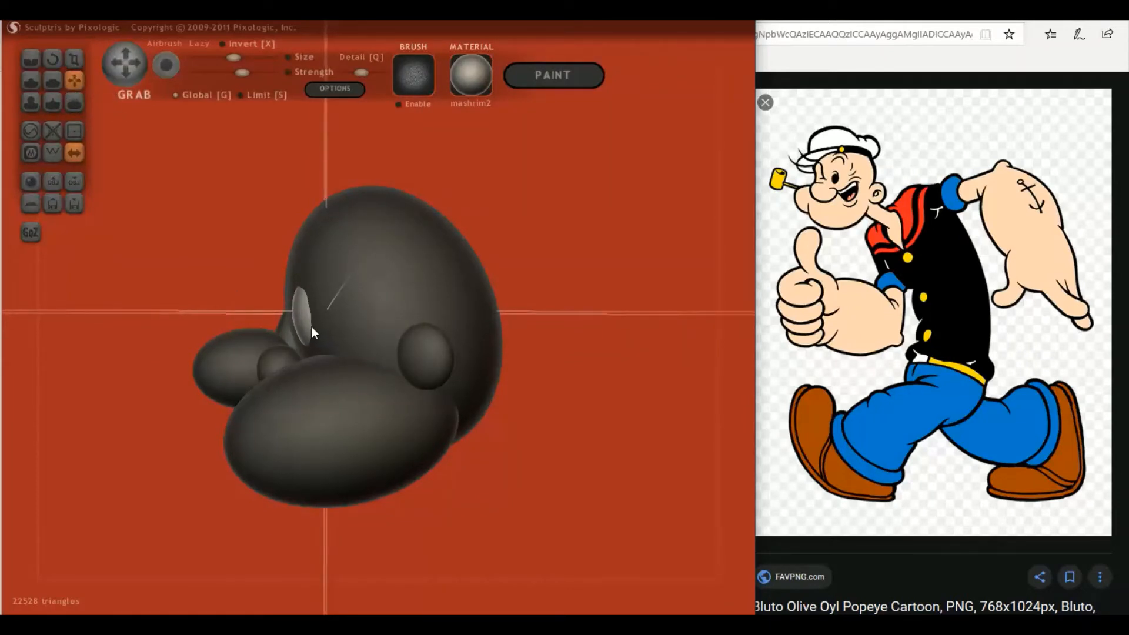
pyautogui.moveTo(299, 329); pyautogui.dragTo(407, 337, button='right')
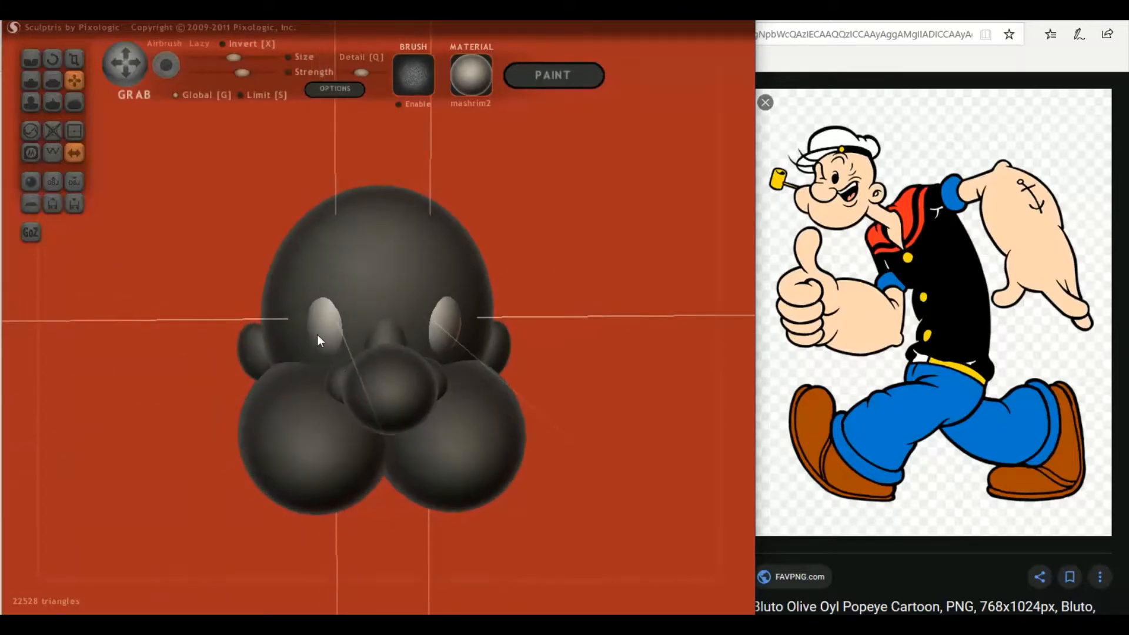
pyautogui.click(74, 58)
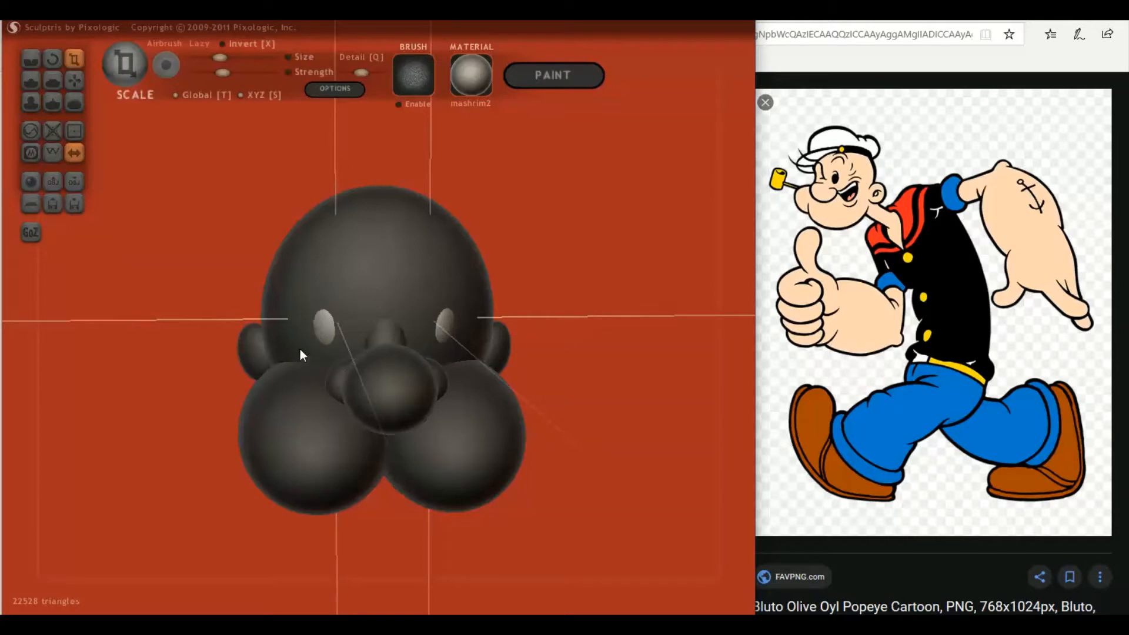
pyautogui.moveTo(302, 341)
pyautogui.mouseDown(button='right')
pyautogui.moveTo(264, 337)
pyautogui.moveTo(500, 374)
pyautogui.moveTo(491, 365)
pyautogui.mouseUp(button='right')
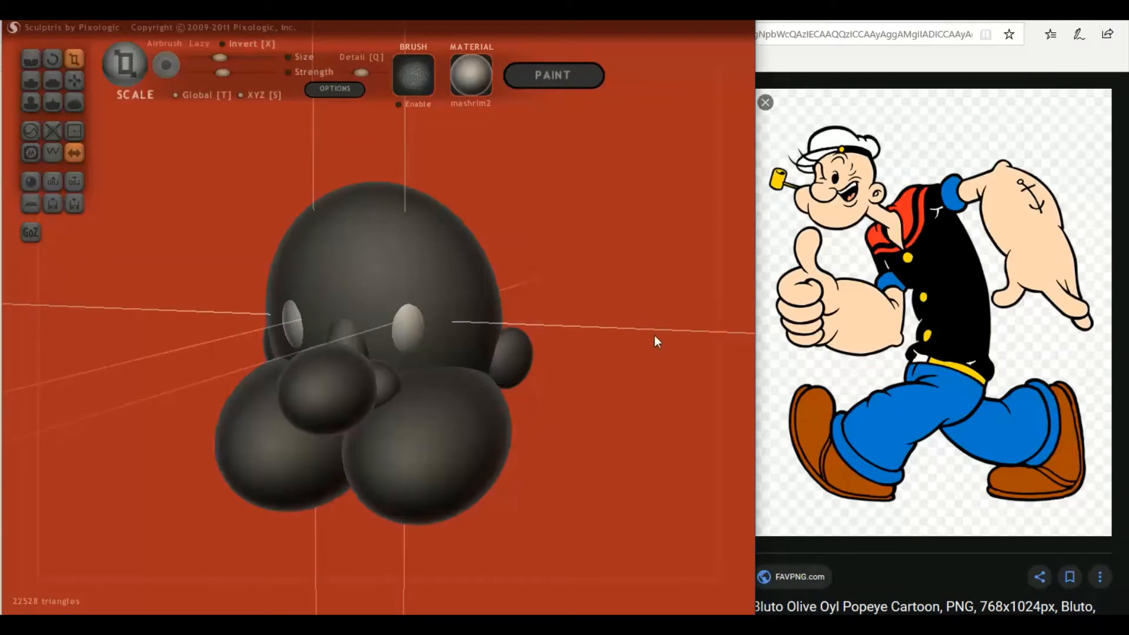
pyautogui.moveTo(688, 312)
pyautogui.mouseDown(button='right')
pyautogui.moveTo(585, 304)
pyautogui.moveTo(591, 273)
pyautogui.moveTo(700, 270)
pyautogui.moveTo(644, 279)
pyautogui.moveTo(647, 234)
pyautogui.moveTo(570, 294)
pyautogui.mouseUp(button='right')
# - Add a single sphere beneath the head and scale it down to a small ball between the cheeks and skull
pyautogui.click(396, 421)
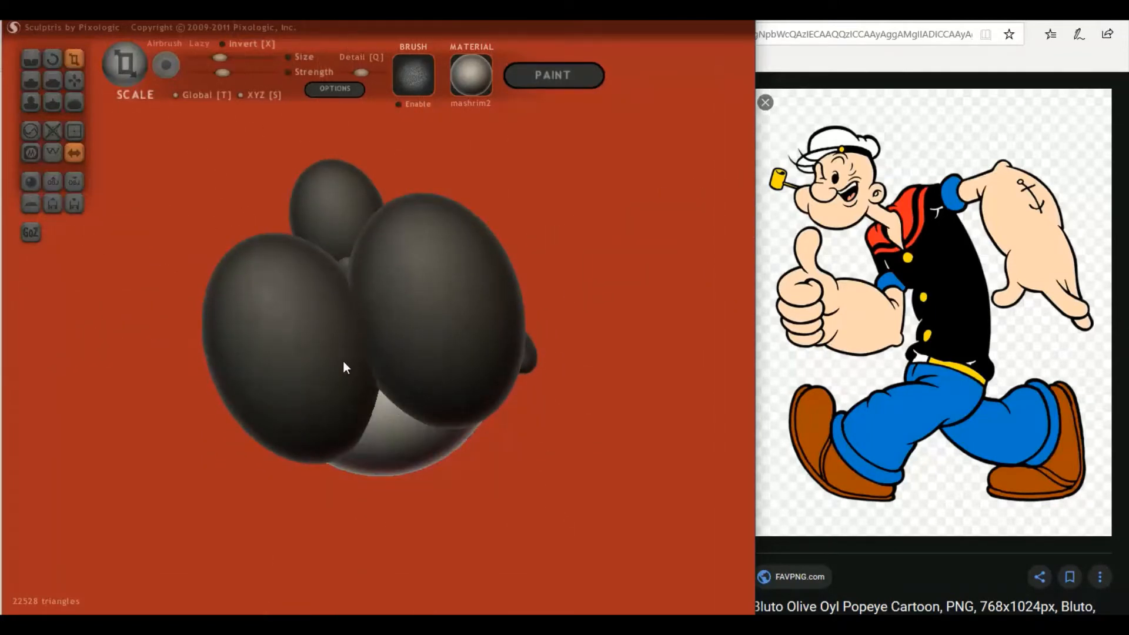
pyautogui.click(26, 178)
pyautogui.click(372, 341)
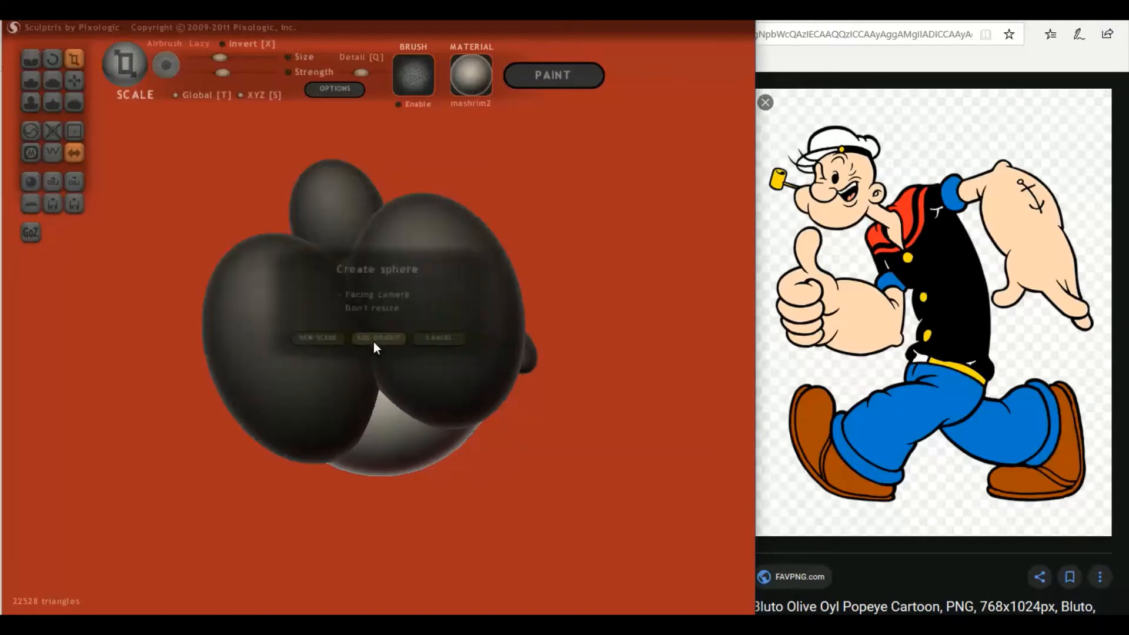
pyautogui.click(382, 378)
pyautogui.click(72, 59)
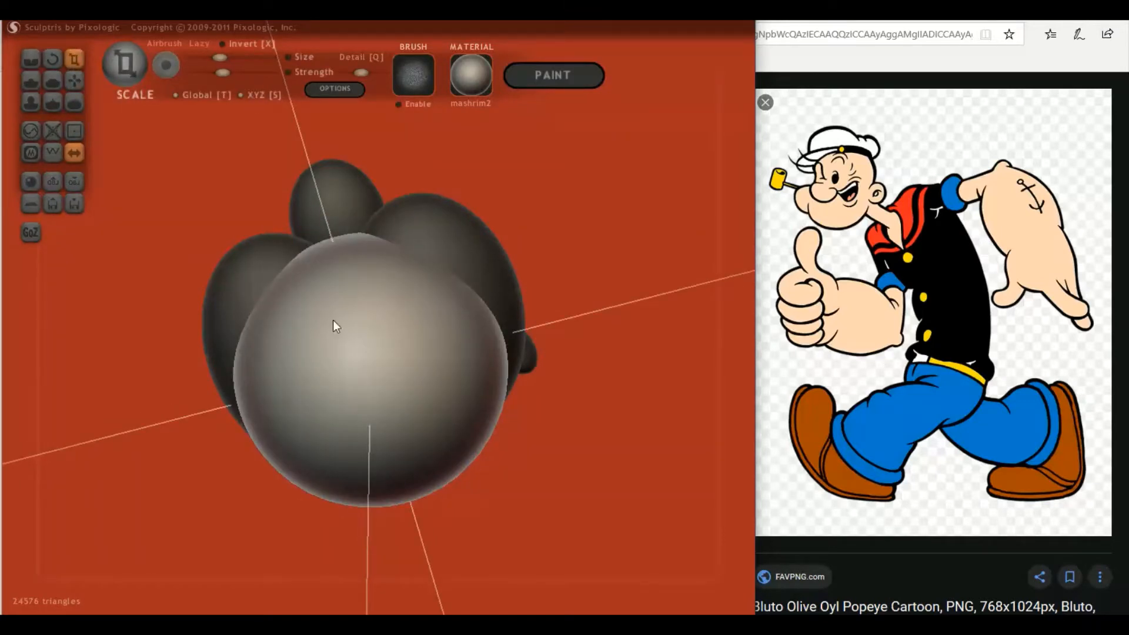
pyautogui.moveTo(333, 320); pyautogui.dragTo(178, 543)
pyautogui.scroll(-3, 298, 386)
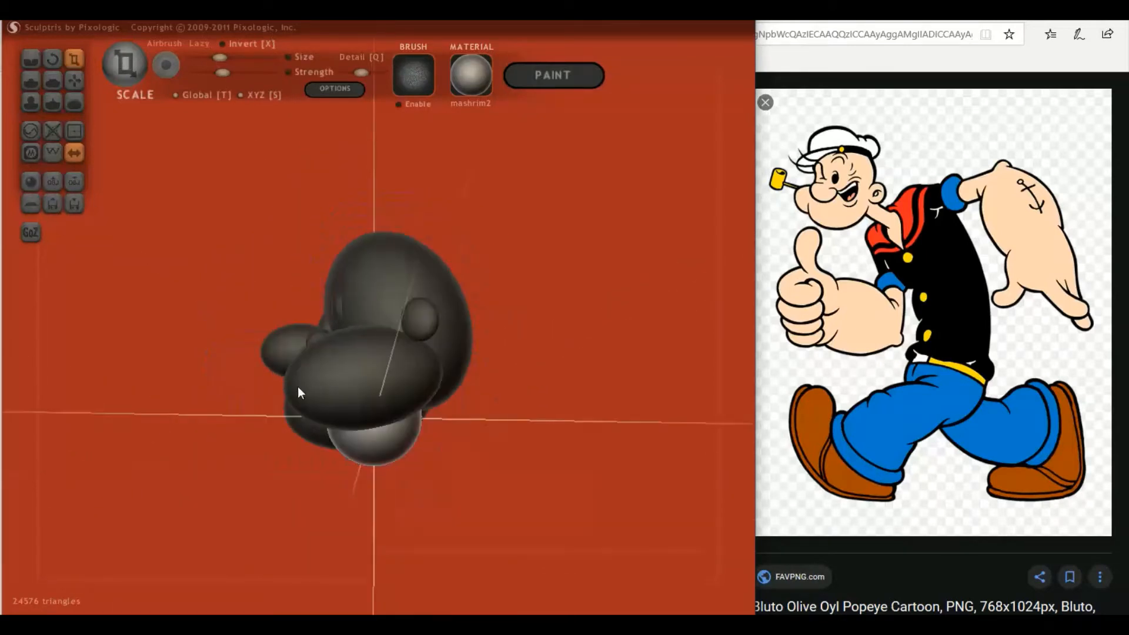
pyautogui.moveTo(356, 443); pyautogui.dragTo(396, 400)
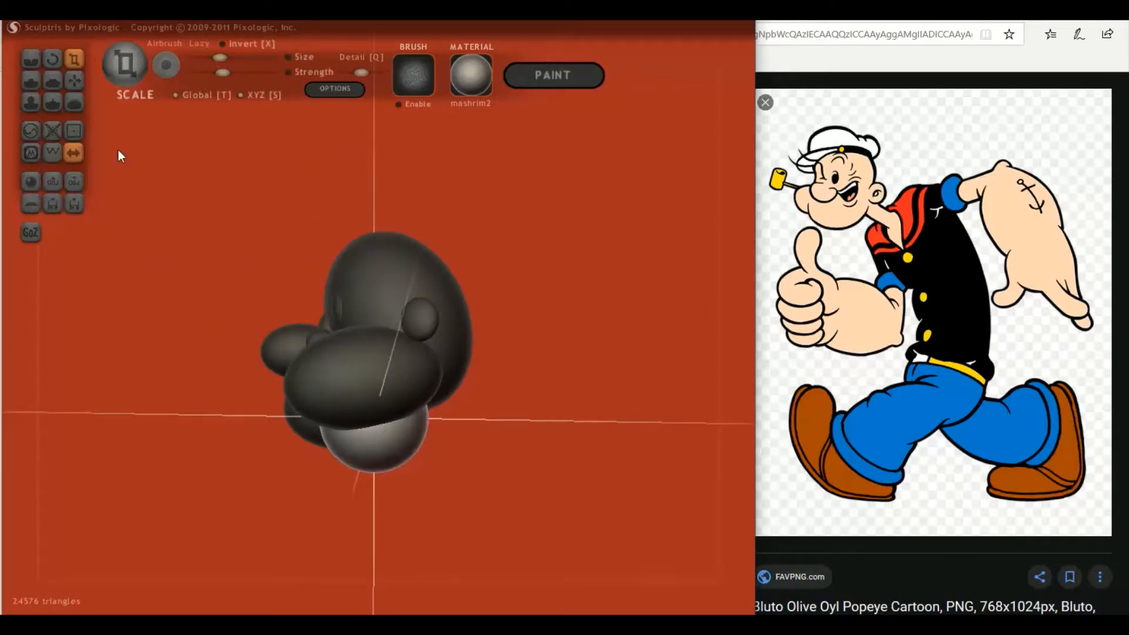
# - Move the new sphere back and up under the rear of the skull and enlarge it to fill the gap between the cheeks
pyautogui.click(74, 80)
pyautogui.moveTo(344, 443); pyautogui.dragTo(382, 433)
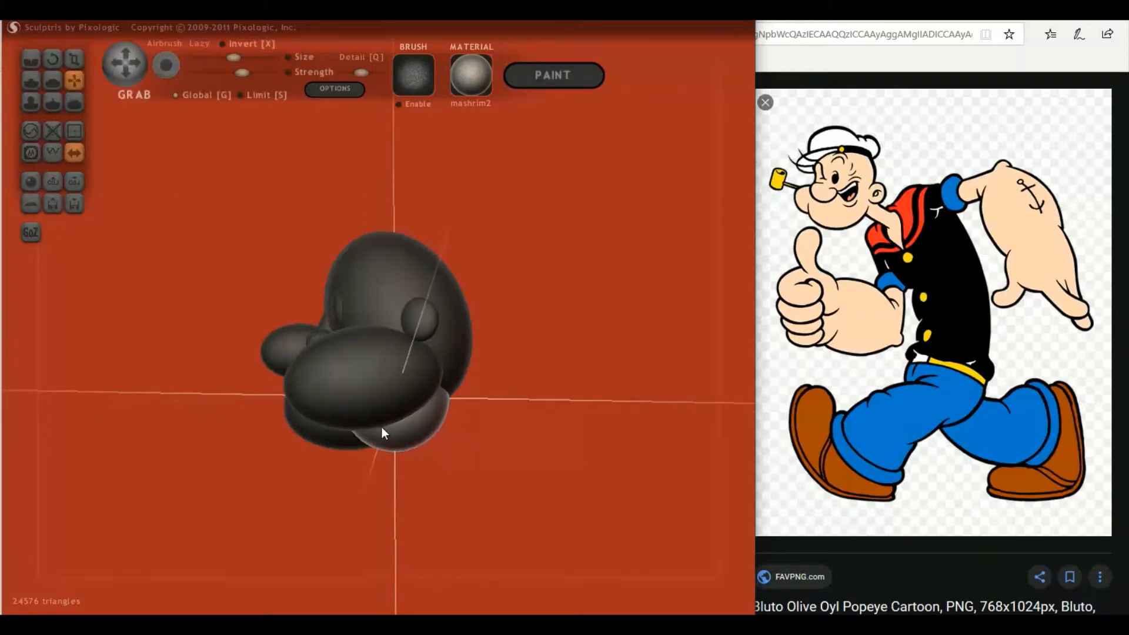
pyautogui.moveTo(383, 428); pyautogui.dragTo(242, 448, button='right')
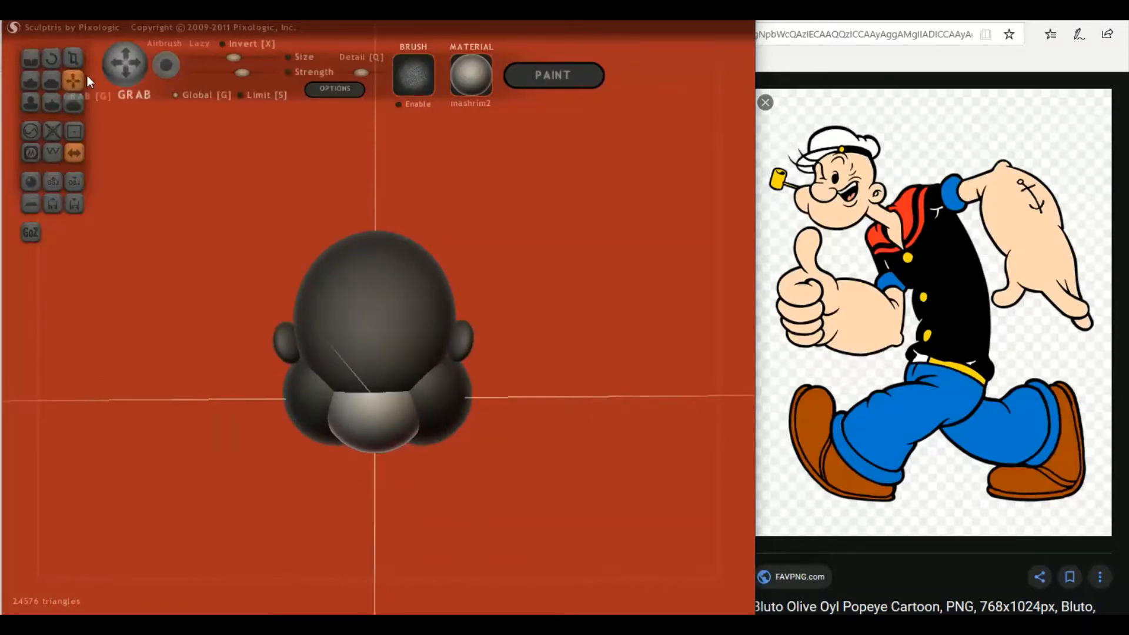
pyautogui.click(73, 59)
pyautogui.moveTo(369, 413)
pyautogui.mouseDown()
pyautogui.moveTo(385, 395)
pyautogui.moveTo(382, 404)
pyautogui.mouseUp()
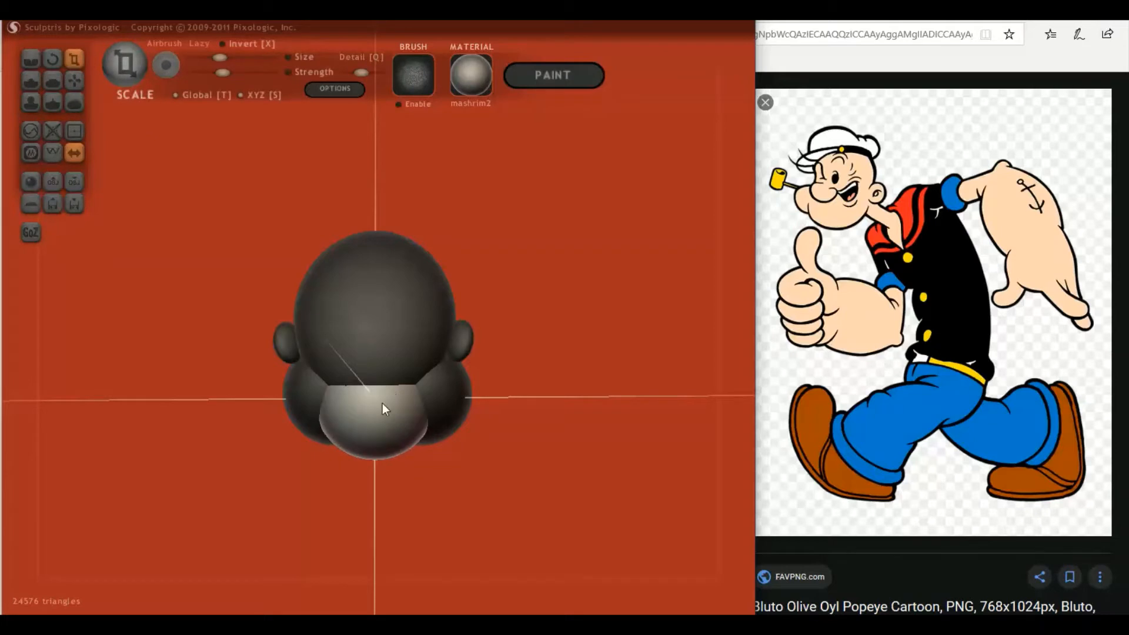
pyautogui.moveTo(382, 403); pyautogui.dragTo(354, 405, button='right')
pyautogui.moveTo(372, 427); pyautogui.dragTo(376, 421)
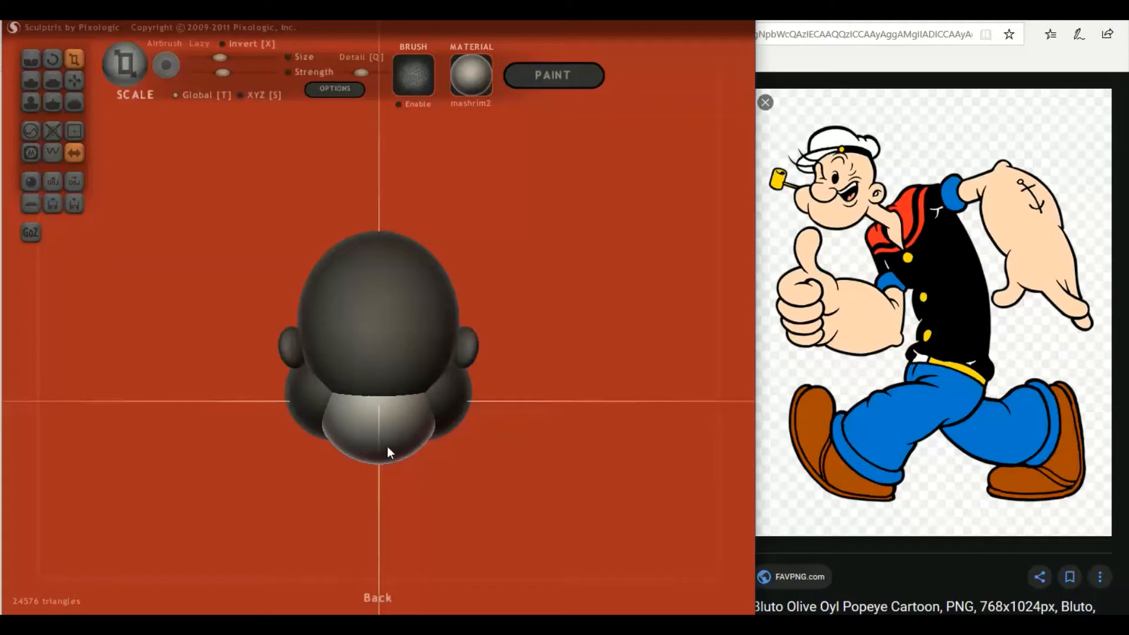
pyautogui.moveTo(387, 448); pyautogui.dragTo(560, 486)
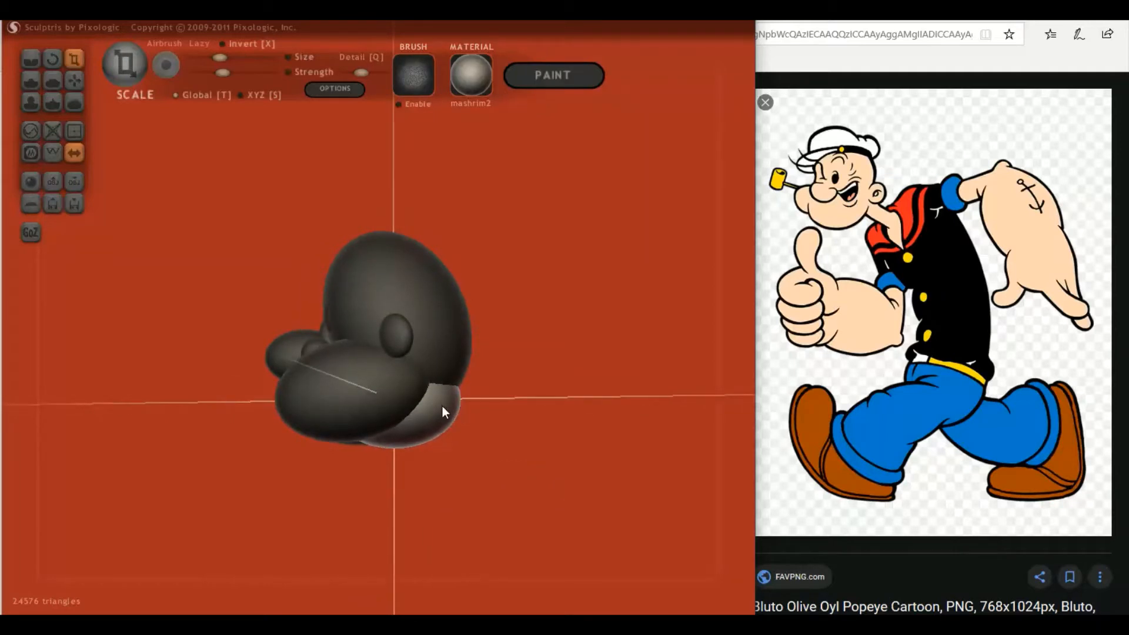
pyautogui.moveTo(446, 411); pyautogui.dragTo(497, 447)
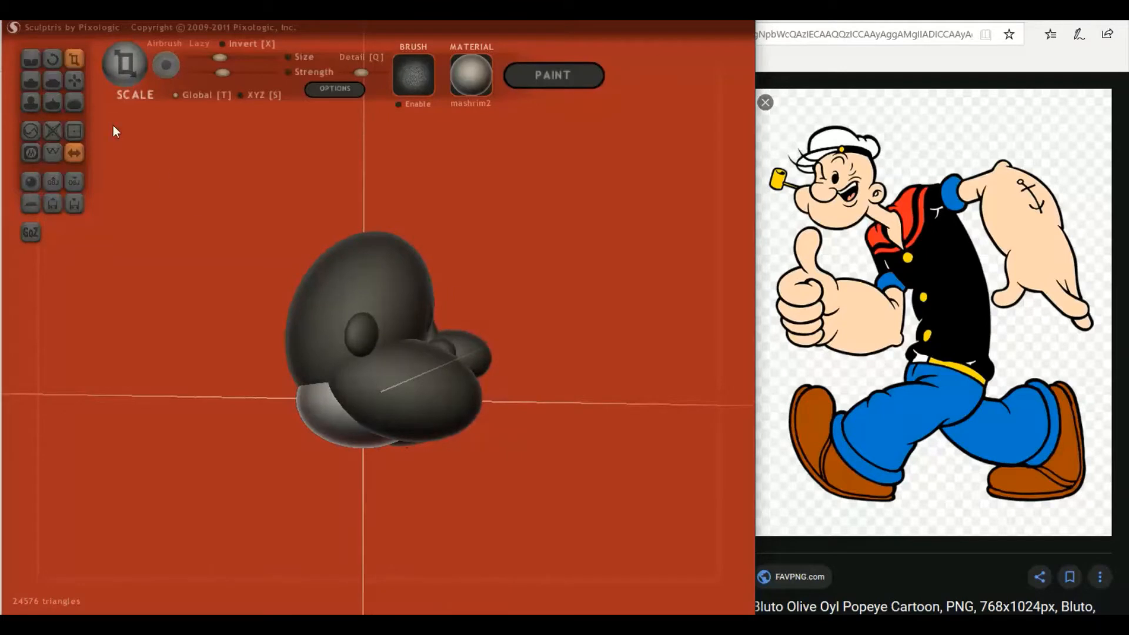
# - Rotate the sphere under the rear of the skull and nudge it up against the head
pyautogui.click(53, 59)
pyautogui.moveTo(298, 412); pyautogui.dragTo(569, 490)
pyautogui.click(74, 82)
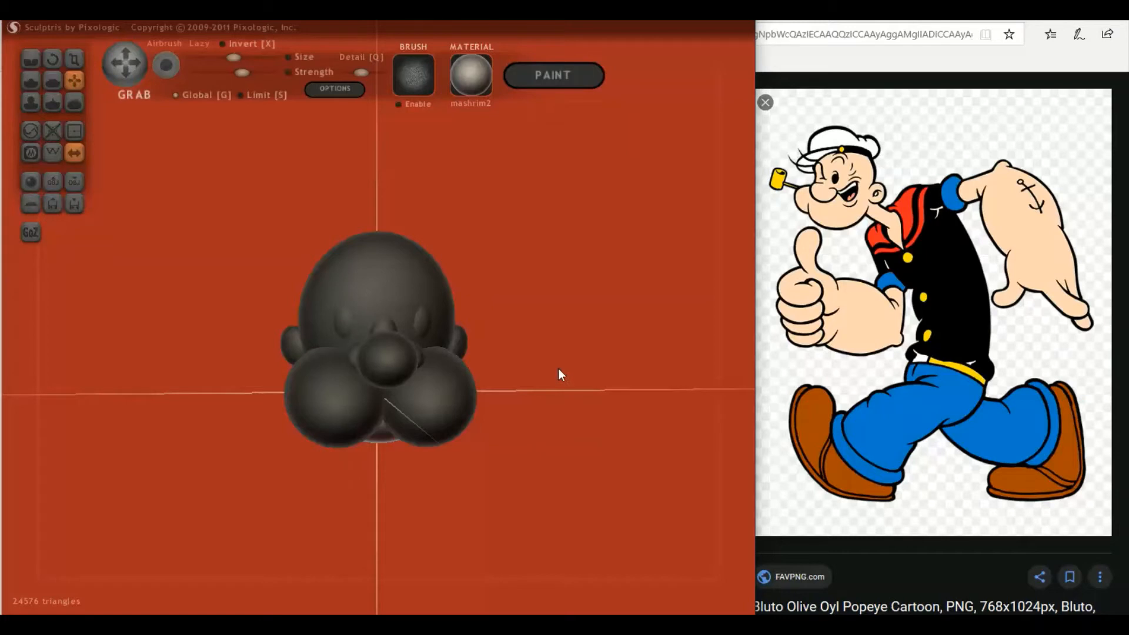
pyautogui.scroll(3, 559, 368)
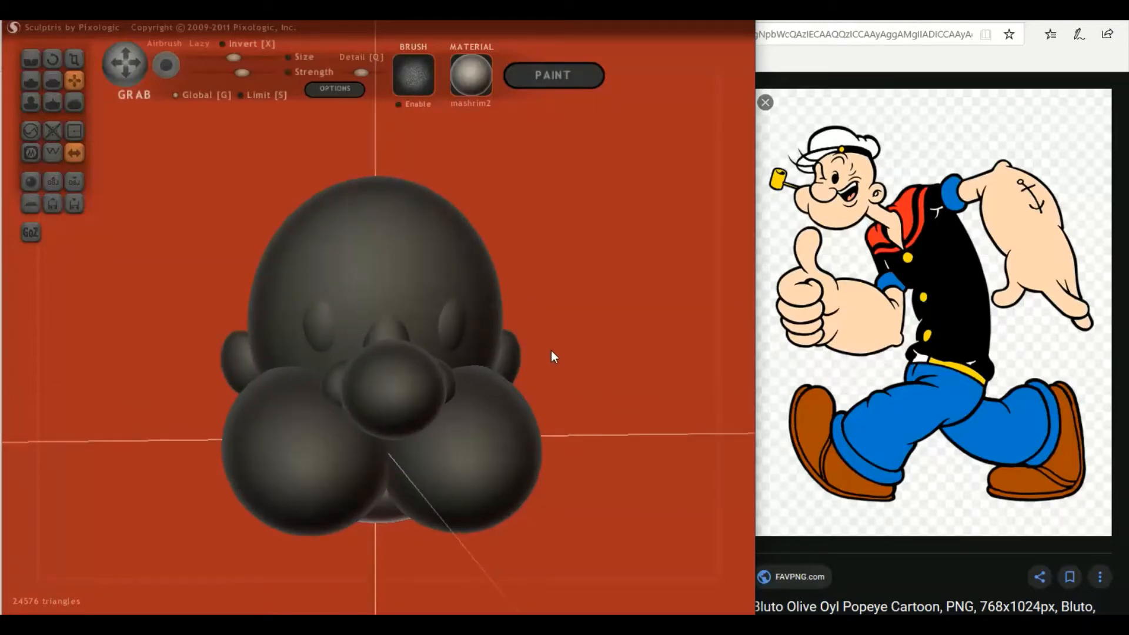
pyautogui.moveTo(557, 345); pyautogui.dragTo(461, 338)
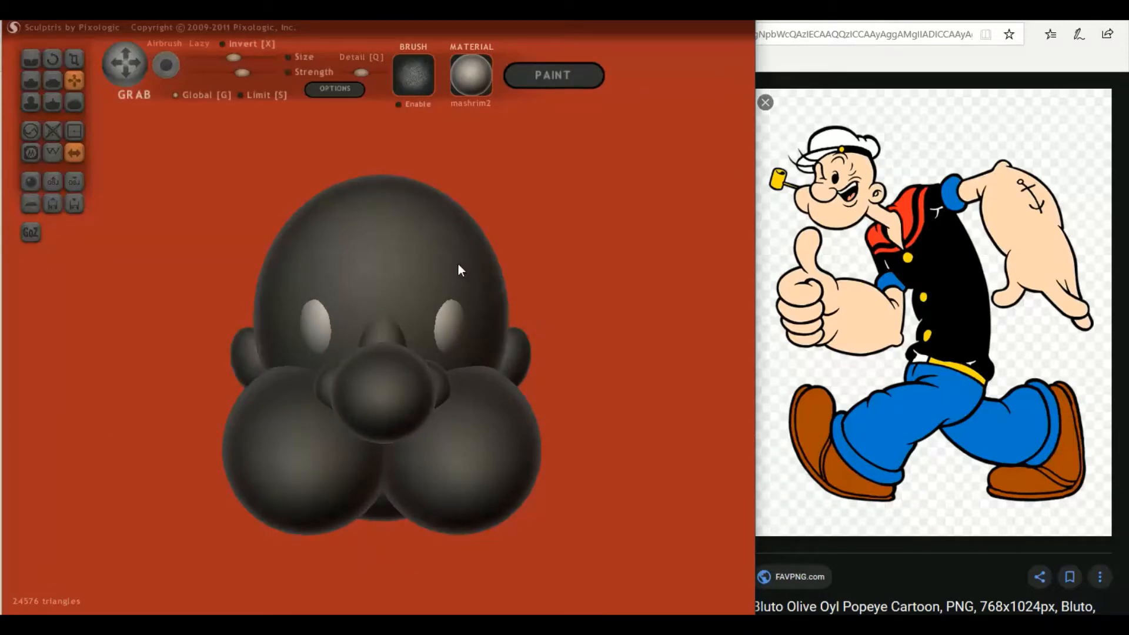
# - Add a mirrored pair of spheres for the eyebrows and shrink them to small balls in front view
pyautogui.click(33, 184)
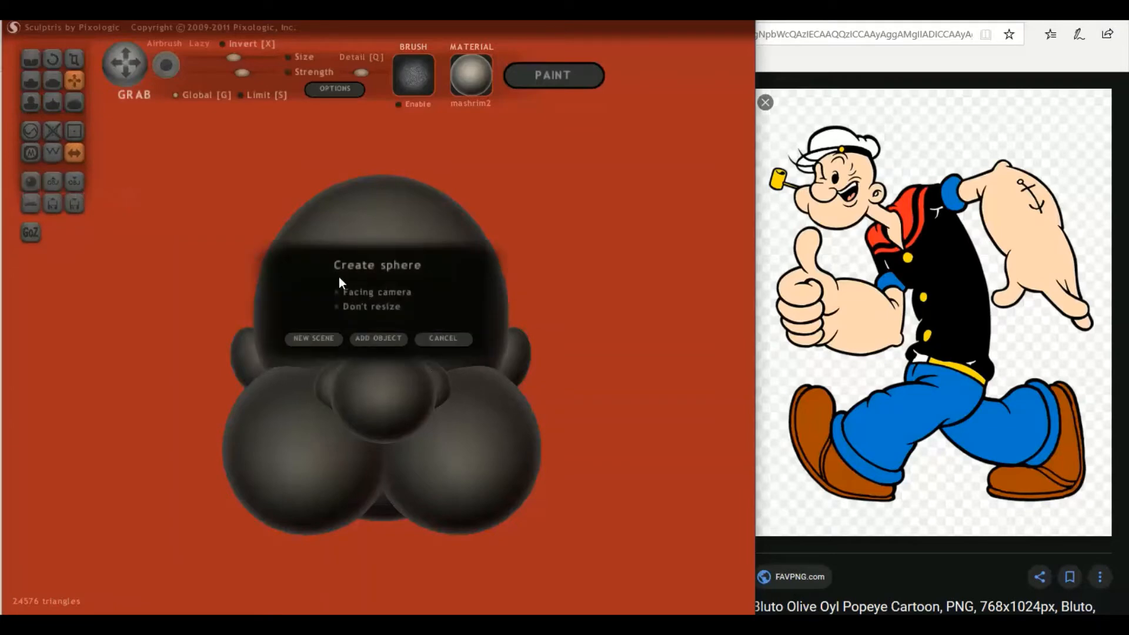
pyautogui.click(372, 338)
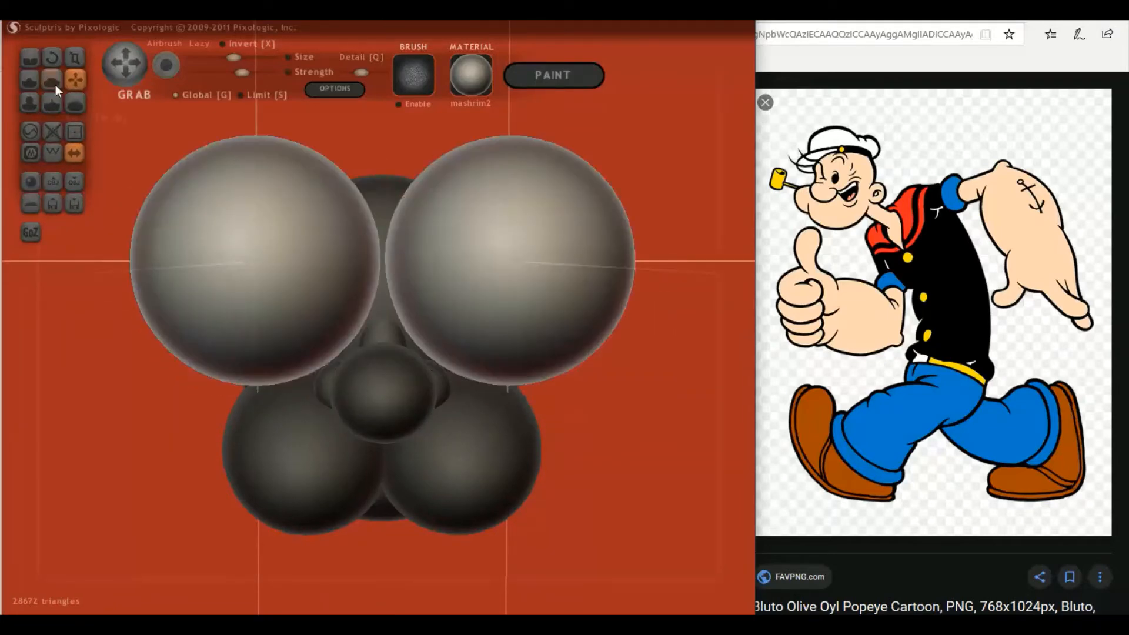
pyautogui.click(70, 57)
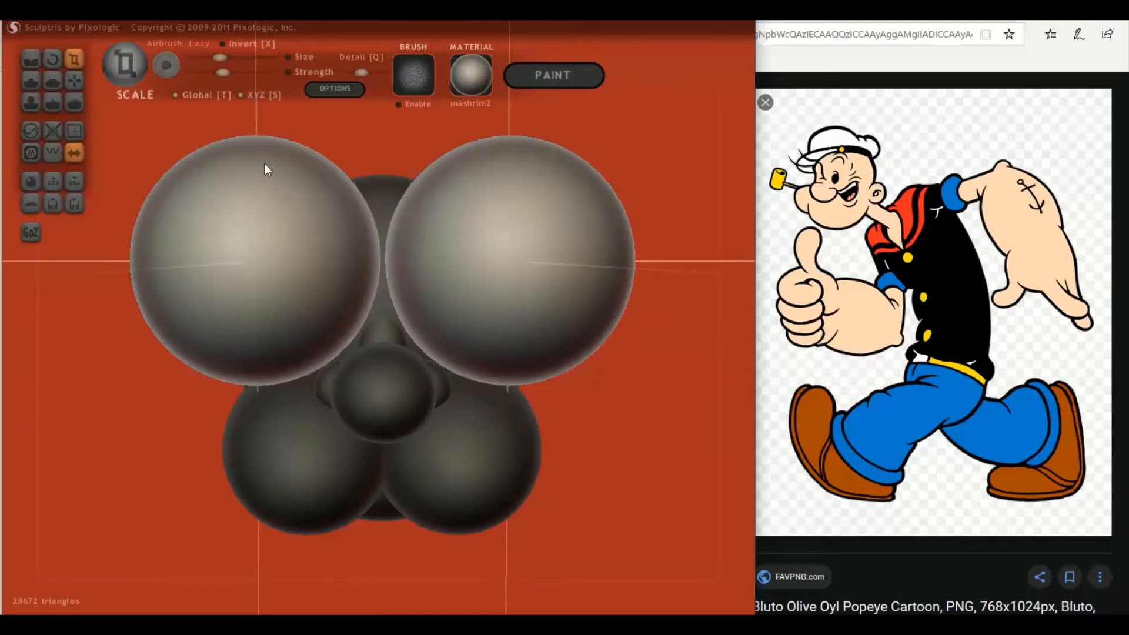
pyautogui.moveTo(265, 170); pyautogui.dragTo(115, 475)
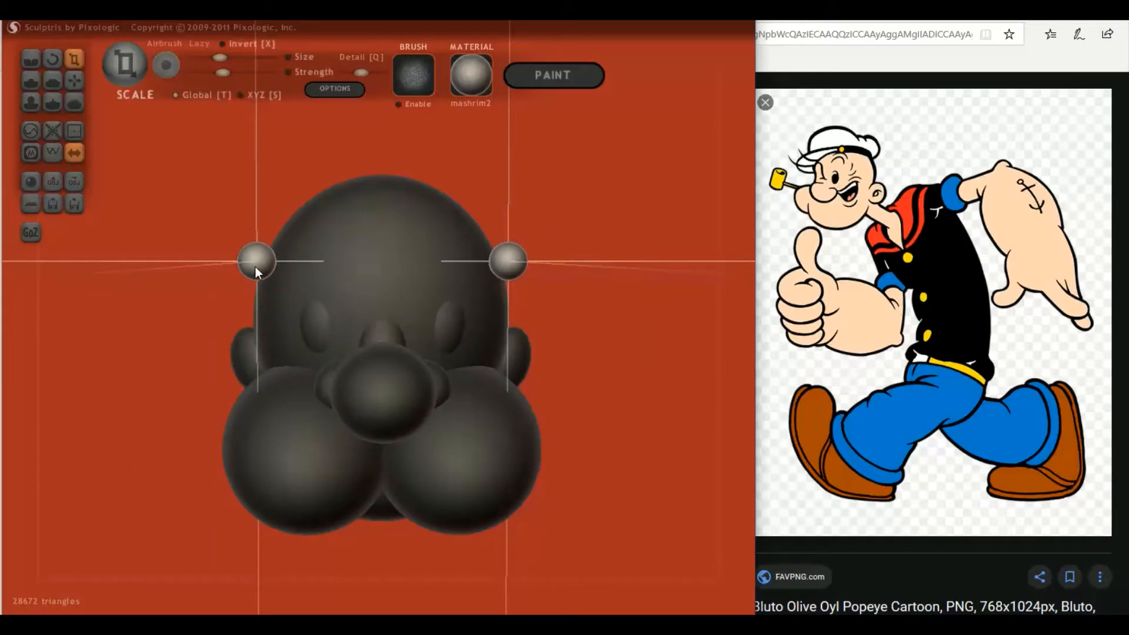
# - Flatten and widen the eyebrow spheres into thin horizontal ovals, and reduce their overall length
pyautogui.moveTo(254, 262)
pyautogui.mouseDown()
pyautogui.moveTo(375, 260)
pyautogui.moveTo(563, 298)
pyautogui.moveTo(522, 326)
pyautogui.moveTo(408, 335)
pyautogui.moveTo(419, 320)
pyautogui.mouseUp()
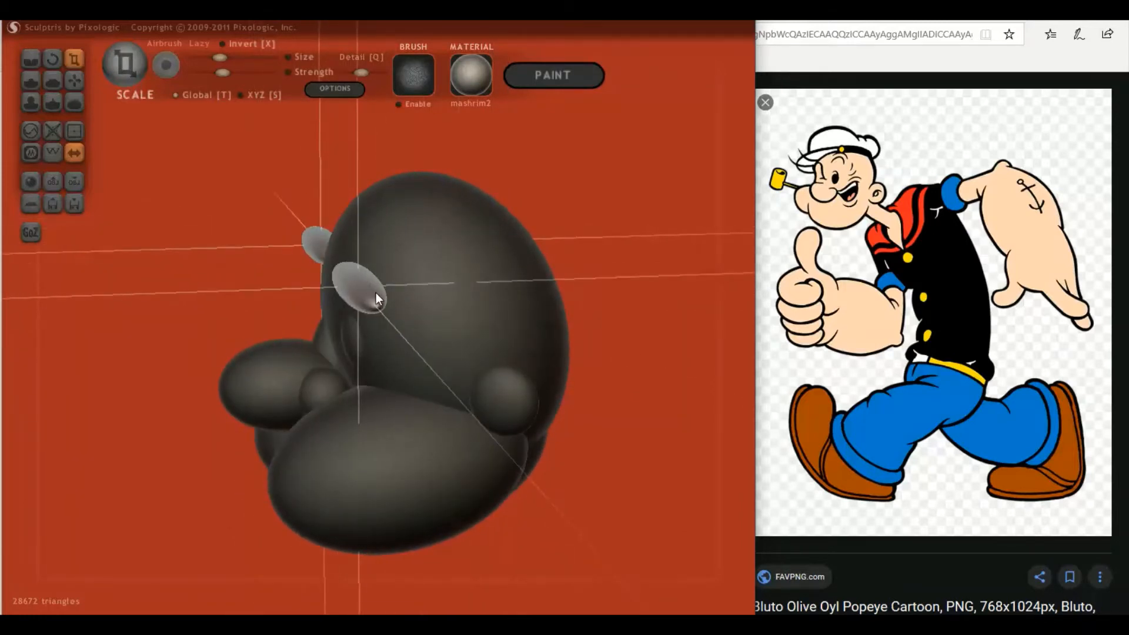
pyautogui.moveTo(324, 305)
pyautogui.mouseDown()
pyautogui.moveTo(491, 274)
pyautogui.moveTo(284, 262)
pyautogui.mouseUp()
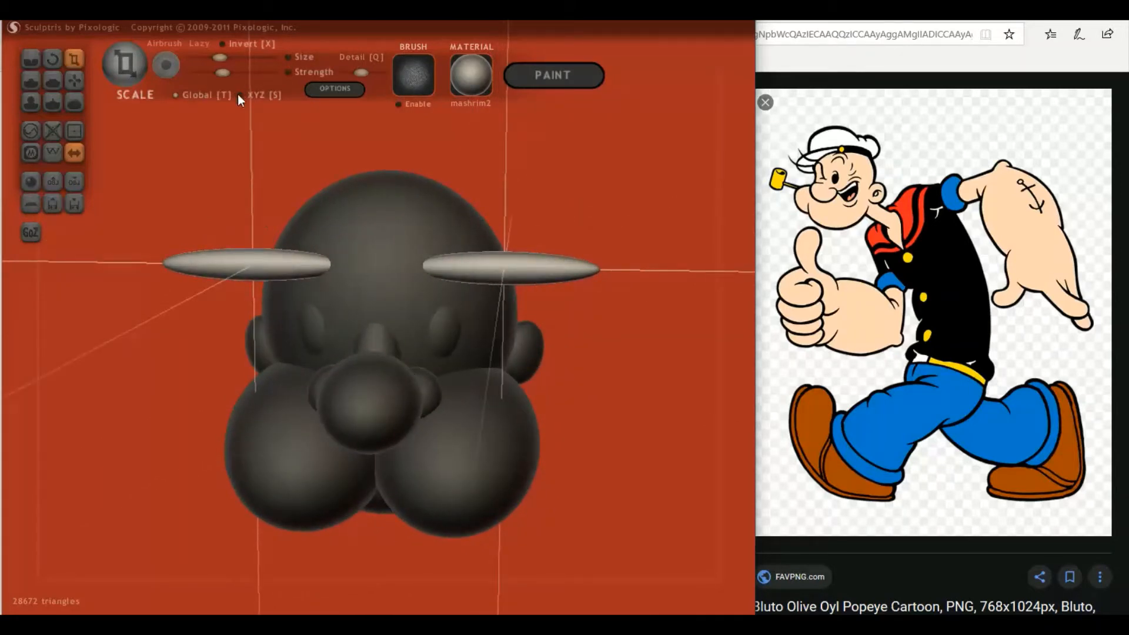
pyautogui.moveTo(259, 231); pyautogui.dragTo(229, 300)
pyautogui.moveTo(264, 262)
pyautogui.mouseDown()
pyautogui.moveTo(248, 298)
pyautogui.moveTo(262, 294)
pyautogui.mouseUp()
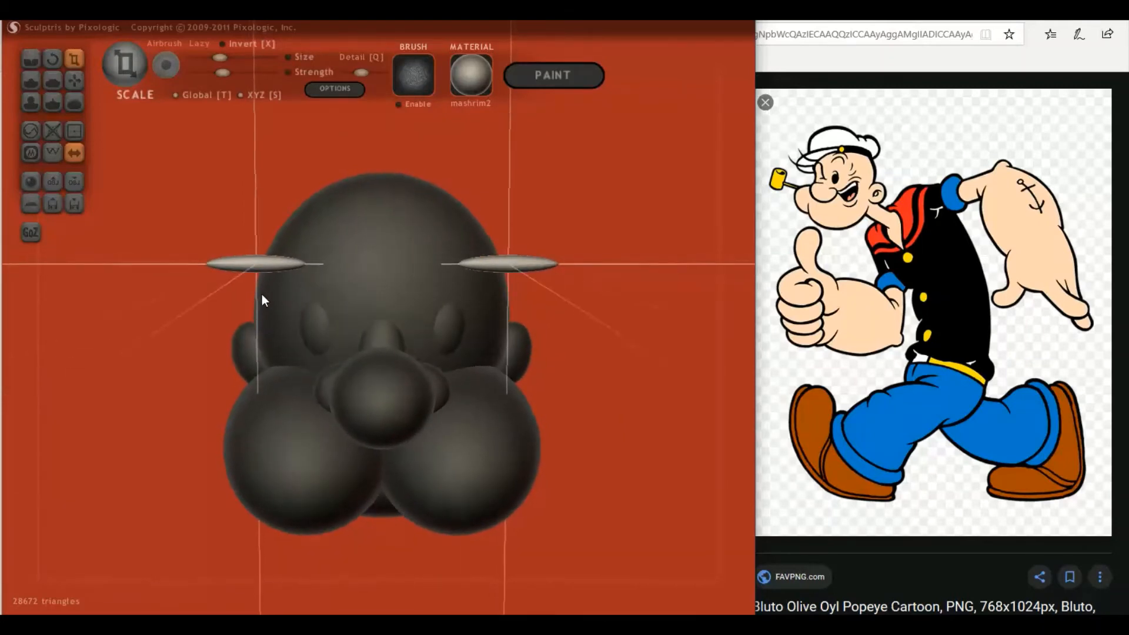
# - Move the eyebrows inward onto the forehead, one above each eye
pyautogui.click(75, 81)
pyautogui.moveTo(277, 266); pyautogui.dragTo(339, 284)
pyautogui.moveTo(338, 284)
pyautogui.mouseDown(button='right')
pyautogui.moveTo(376, 293)
pyautogui.moveTo(386, 265)
pyautogui.moveTo(309, 284)
pyautogui.moveTo(326, 280)
pyautogui.mouseUp(button='right')
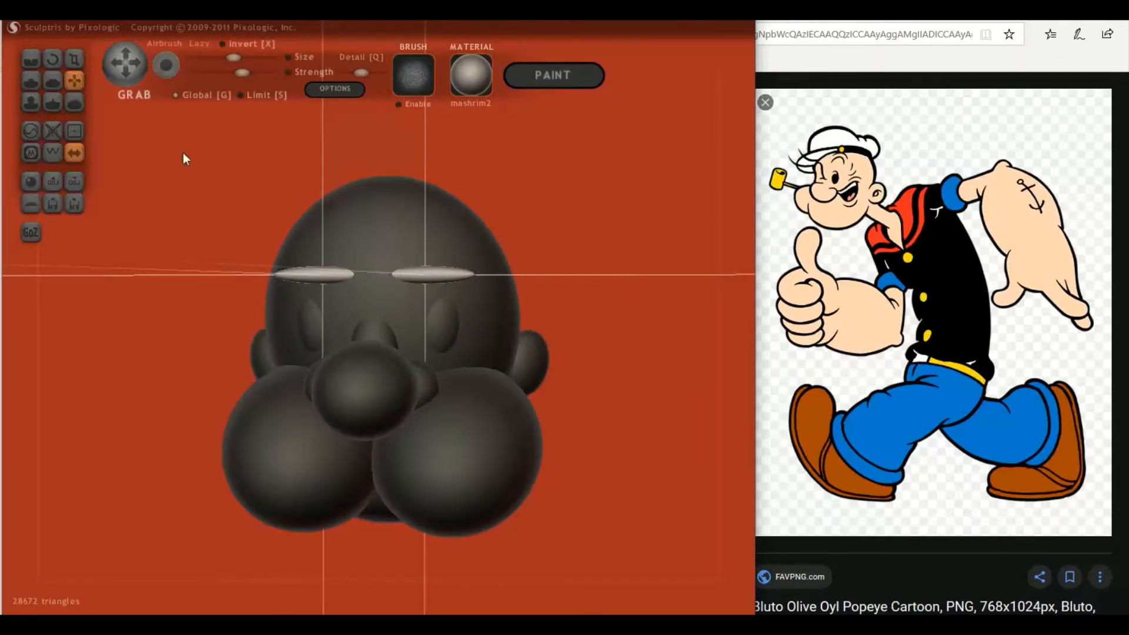
# - Rotate the mirrored eyebrows in front view so their inner ends slant down toward the nose bridge
pyautogui.click(53, 59)
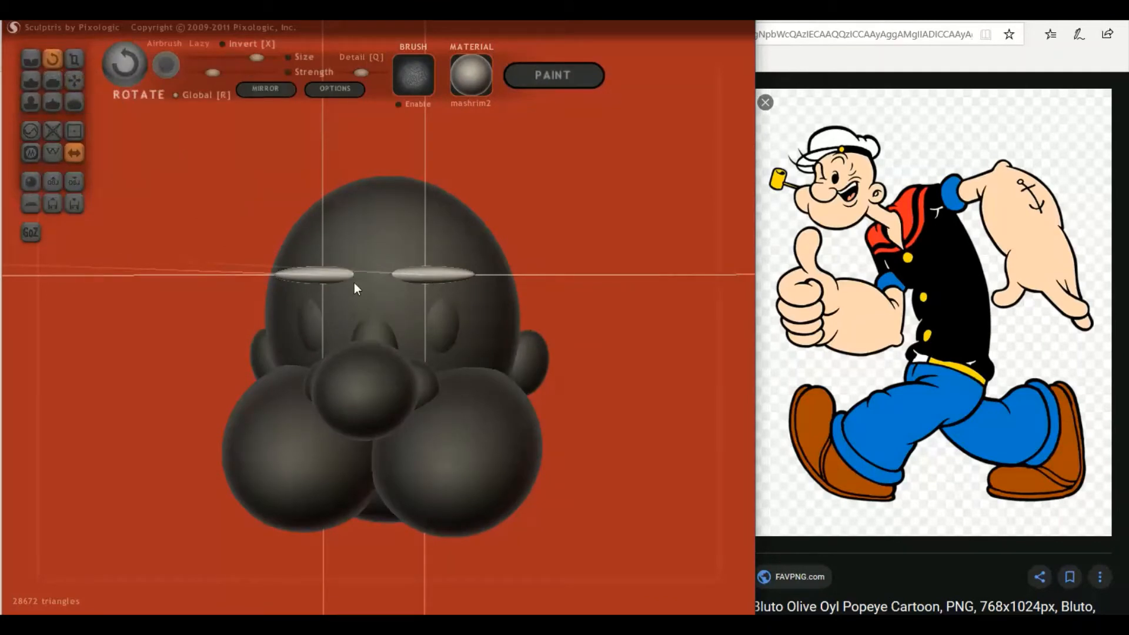
pyautogui.moveTo(266, 271); pyautogui.dragTo(277, 275, button='right')
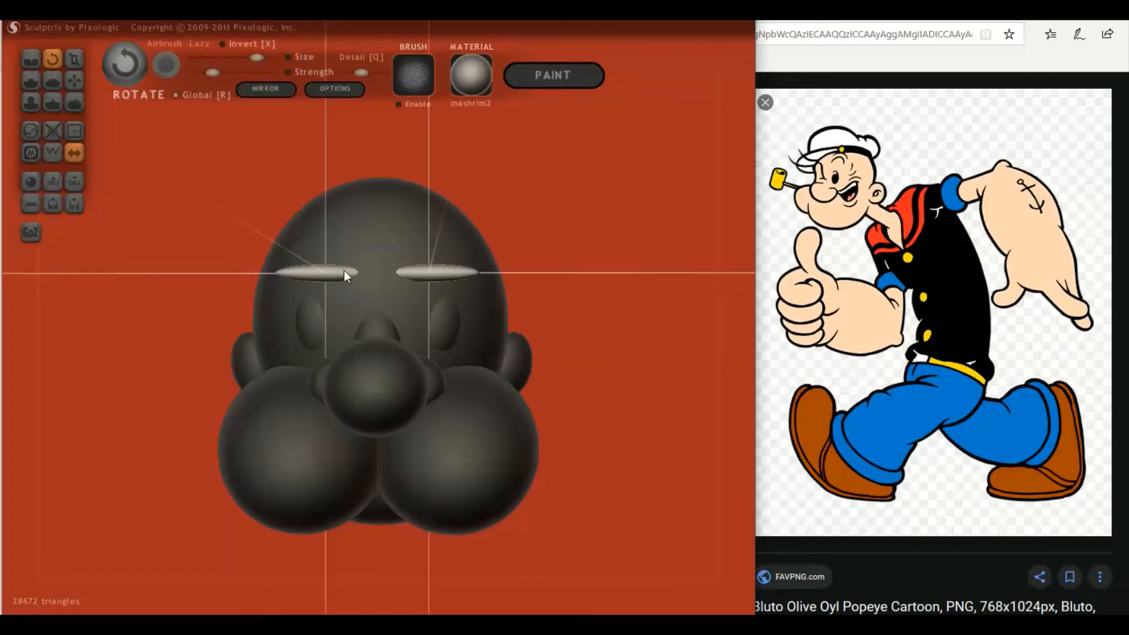
pyautogui.moveTo(344, 272); pyautogui.dragTo(284, 309)
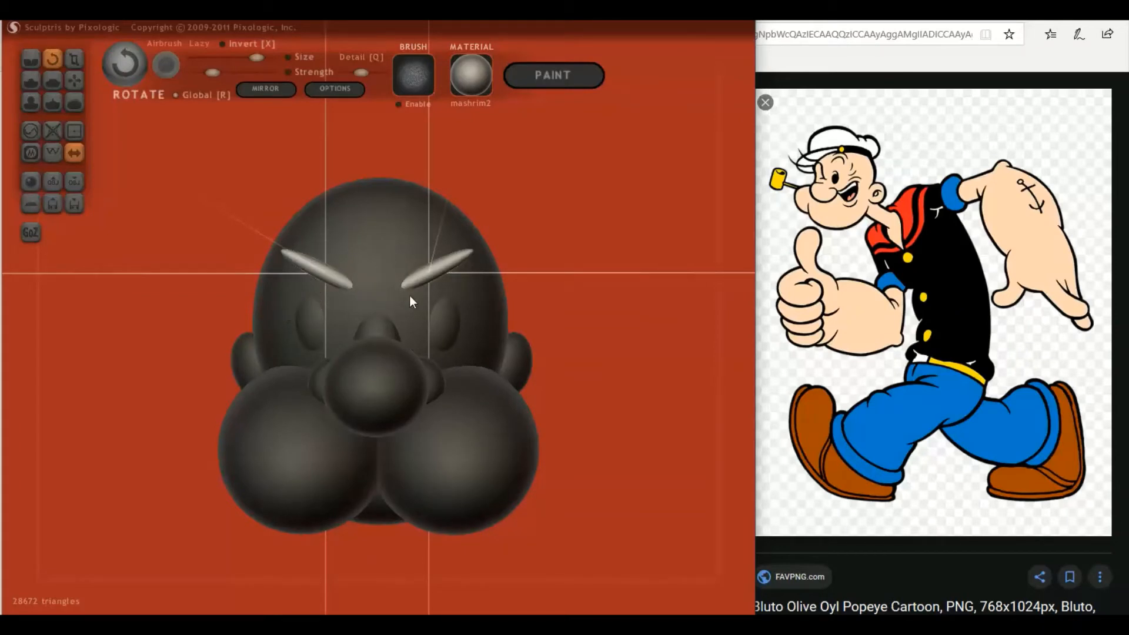
pyautogui.moveTo(410, 302); pyautogui.dragTo(475, 304, button='right')
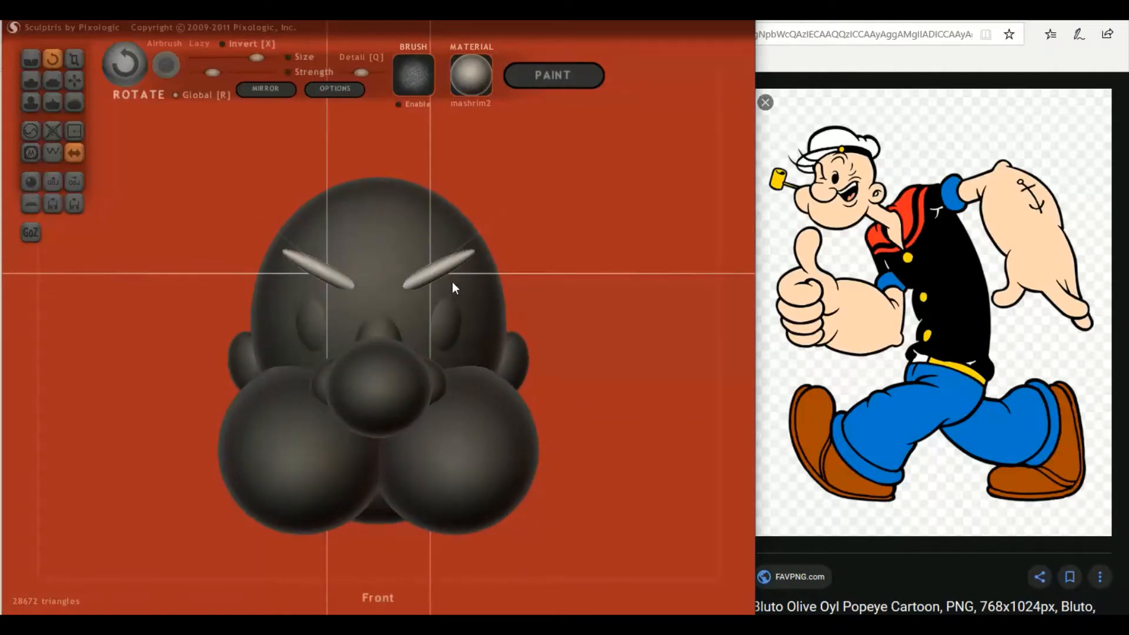
# - Rotate the mirrored eyebrows from above so they angle back along the curve of the skull
pyautogui.moveTo(441, 271); pyautogui.dragTo(366, 290)
pyautogui.moveTo(366, 291); pyautogui.dragTo(234, 392, button='right')
pyautogui.moveTo(247, 247)
pyautogui.mouseDown(button='right')
pyautogui.moveTo(256, 302)
pyautogui.moveTo(224, 291)
pyautogui.mouseUp(button='right')
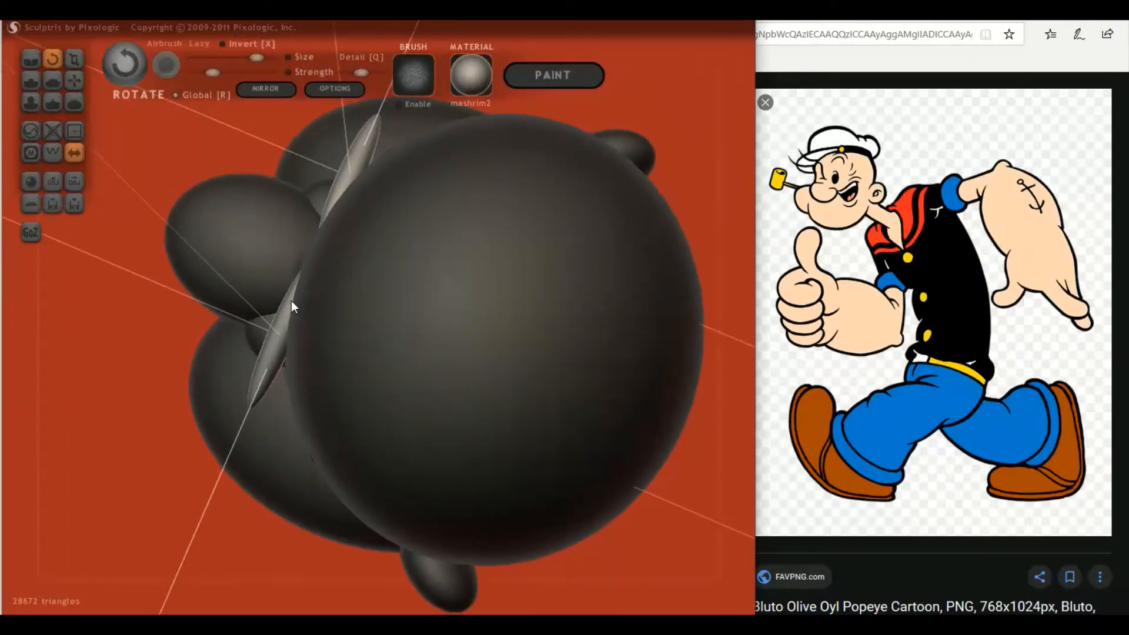
pyautogui.moveTo(291, 301); pyautogui.dragTo(344, 322)
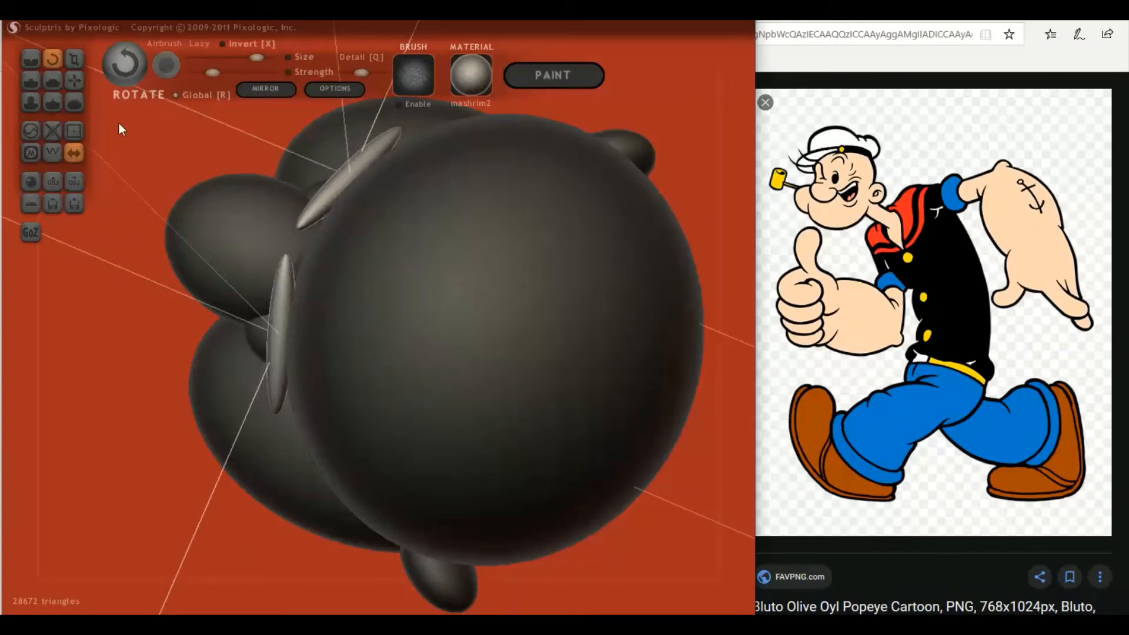
# - Move the mirrored eyebrows so they rest against the surface of the forehead
pyautogui.click(74, 80)
pyautogui.moveTo(281, 307); pyautogui.dragTo(288, 326)
pyautogui.moveTo(288, 326); pyautogui.dragTo(691, 196, button='right')
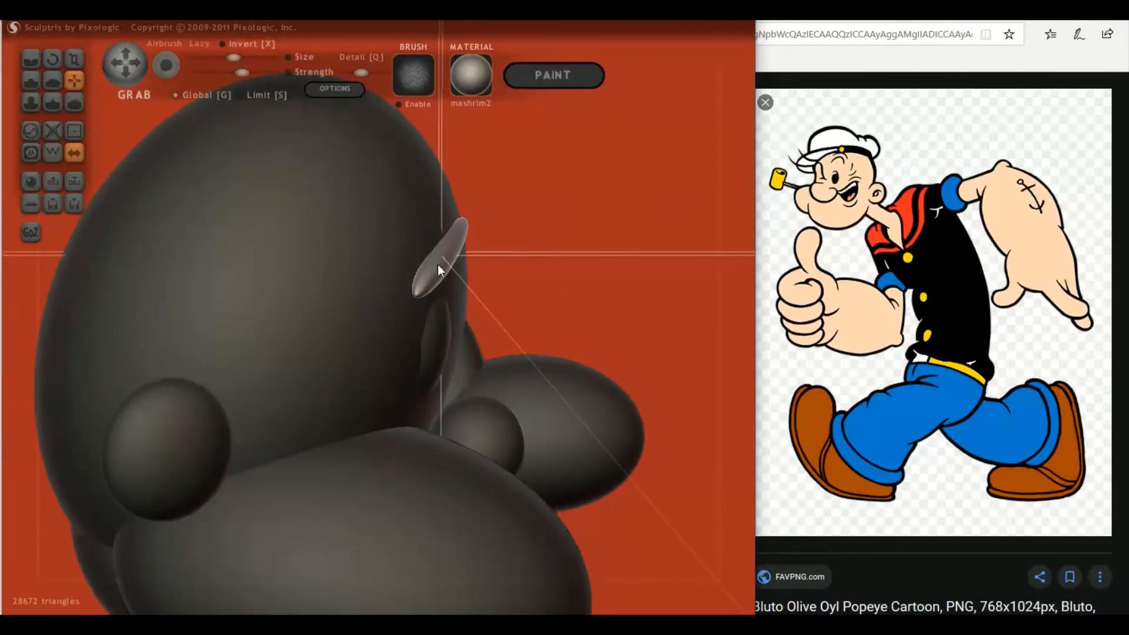
pyautogui.moveTo(438, 264); pyautogui.dragTo(464, 388, button='right')
# - Rotate the eyebrows from above to follow the forehead's curve more closely, and nudge them slightly against the skull
pyautogui.click(52, 58)
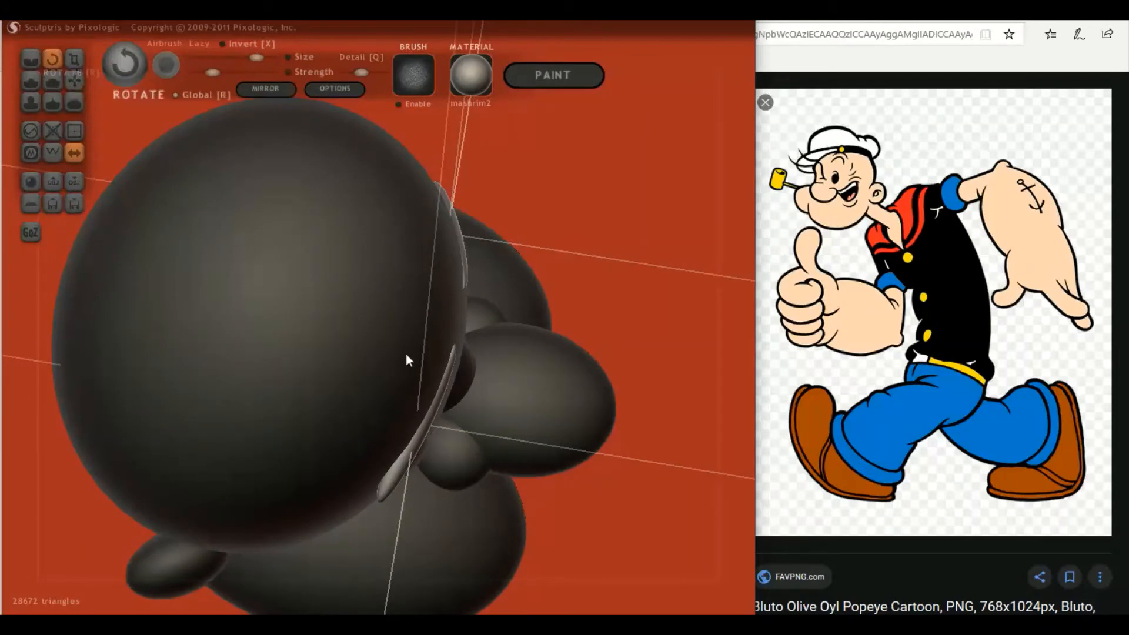
pyautogui.moveTo(405, 354); pyautogui.dragTo(424, 440)
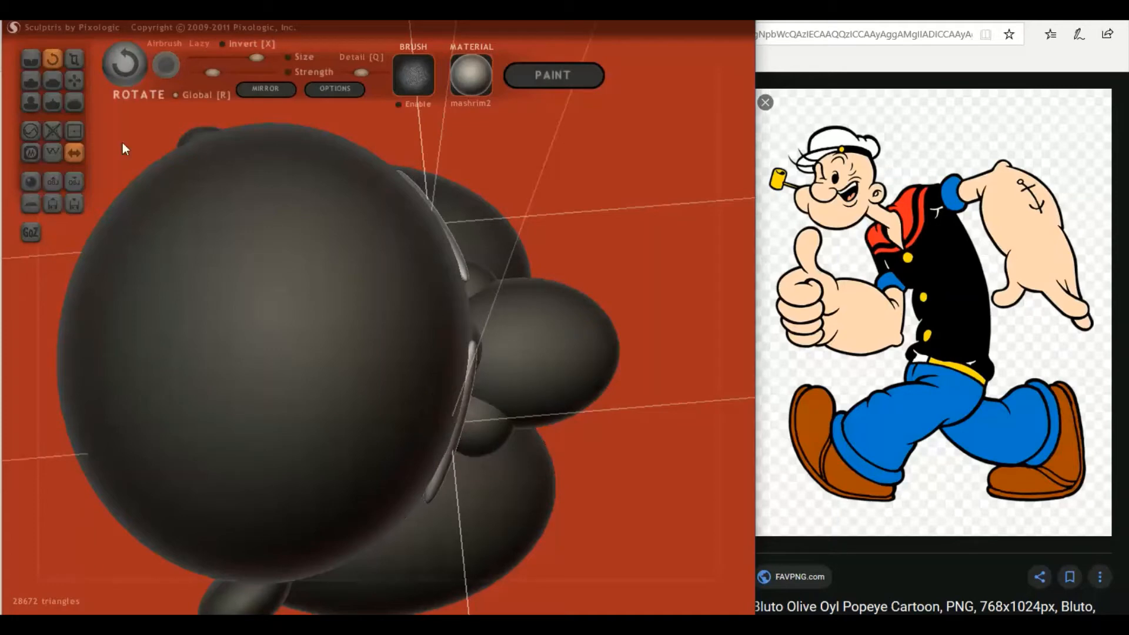
pyautogui.click(74, 81)
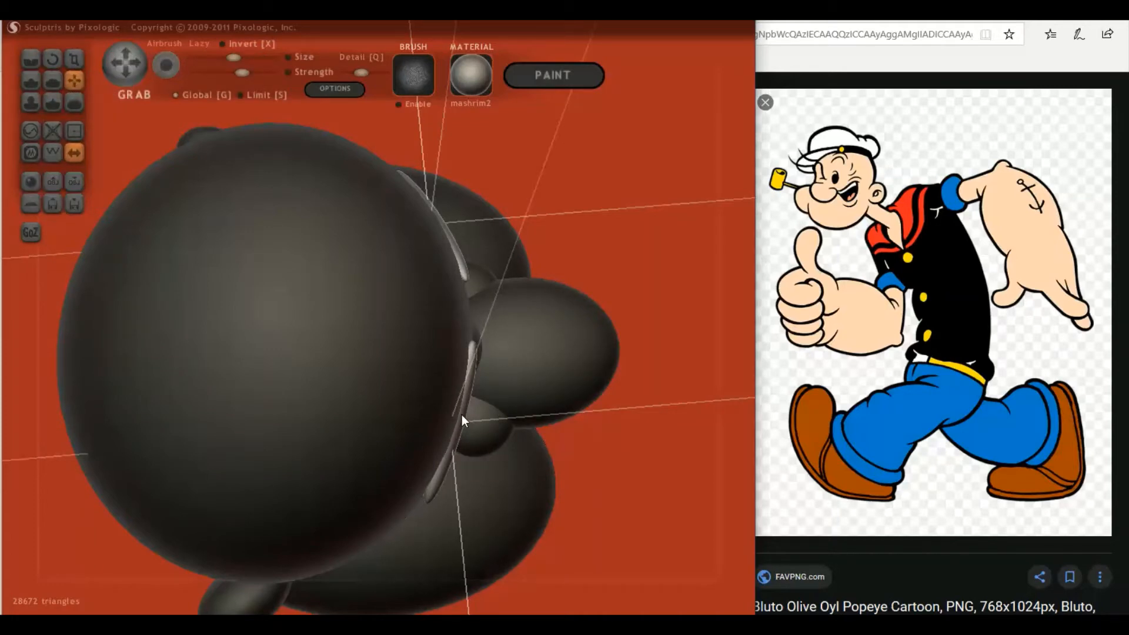
pyautogui.moveTo(461, 414); pyautogui.dragTo(460, 415)
pyautogui.moveTo(460, 414); pyautogui.dragTo(303, 313, button='right')
pyautogui.press('shift')
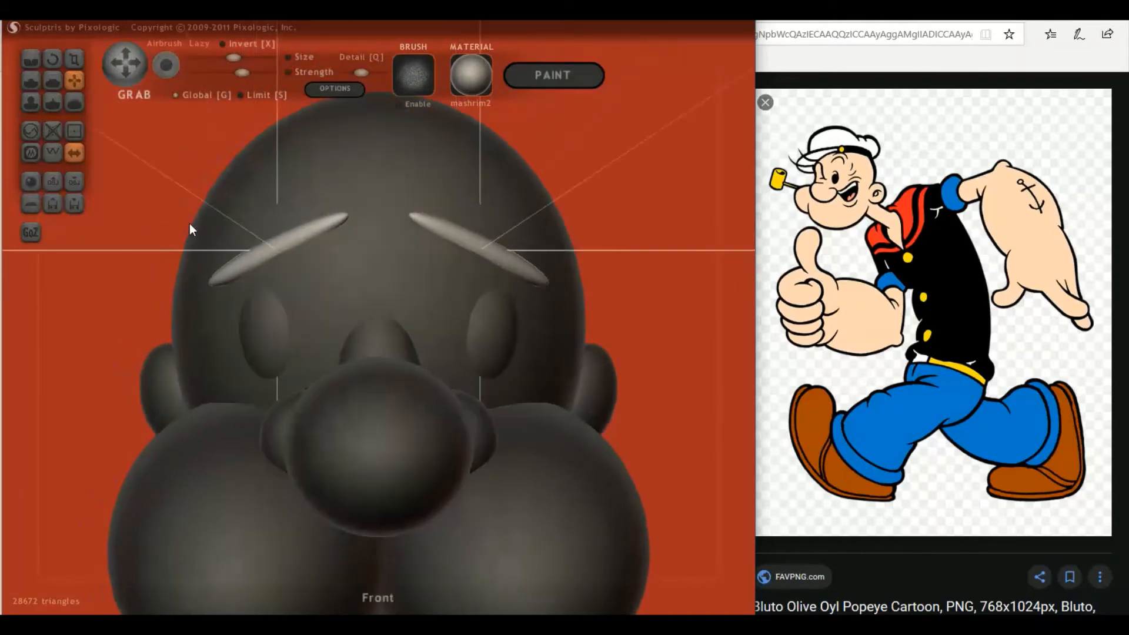
pyautogui.scroll(-2, 503, 265)
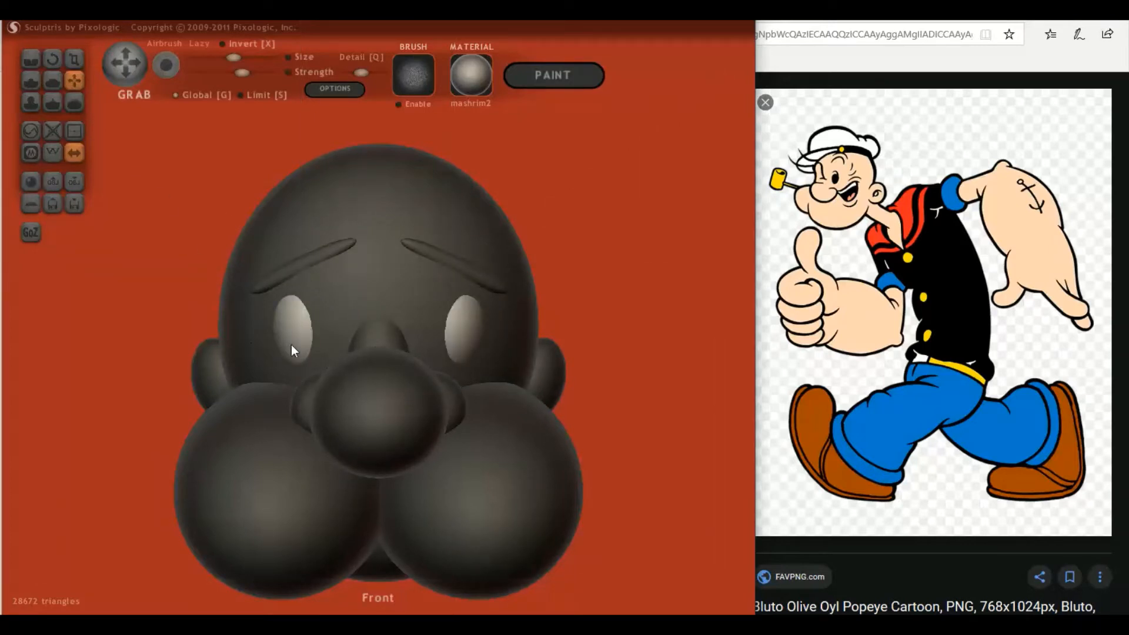
# - Move the mirrored eyes inward toward the nose bridge, keeping them seated on the face
pyautogui.moveTo(297, 344)
pyautogui.mouseDown(button='right')
pyautogui.moveTo(464, 359)
pyautogui.moveTo(362, 331)
pyautogui.moveTo(373, 330)
pyautogui.moveTo(261, 348)
pyautogui.moveTo(300, 330)
pyautogui.moveTo(343, 343)
pyautogui.moveTo(376, 333)
pyautogui.mouseUp(button='right')
pyautogui.moveTo(190, 133)
pyautogui.mouseDown(button='right')
pyautogui.moveTo(340, 344)
pyautogui.moveTo(297, 337)
pyautogui.mouseUp(button='right')
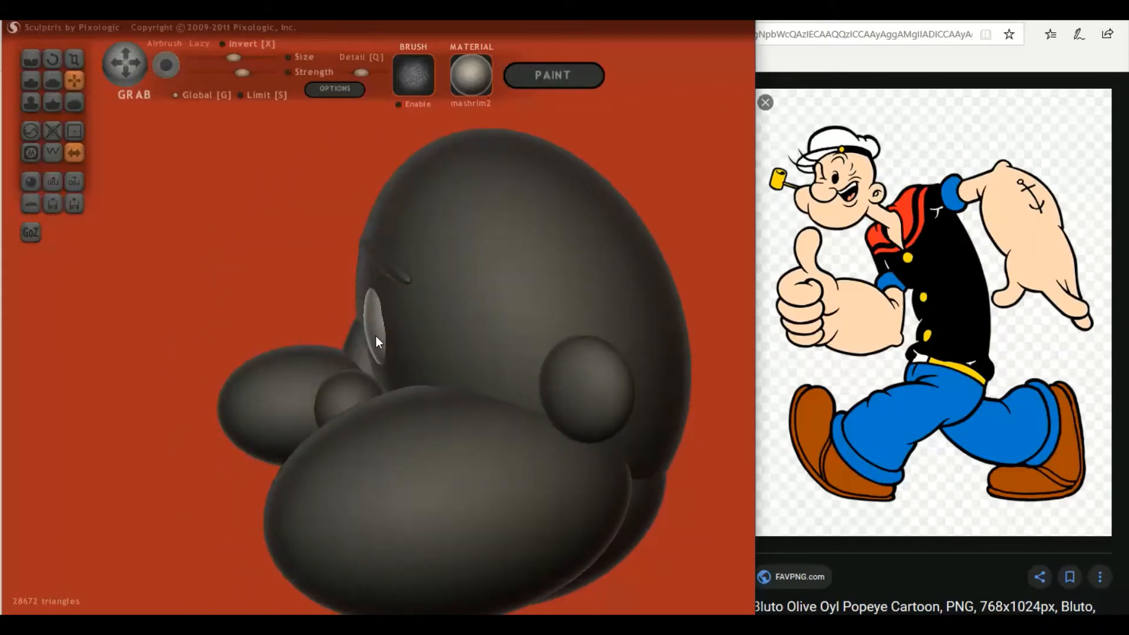
pyautogui.moveTo(421, 344); pyautogui.dragTo(586, 352, button='right')
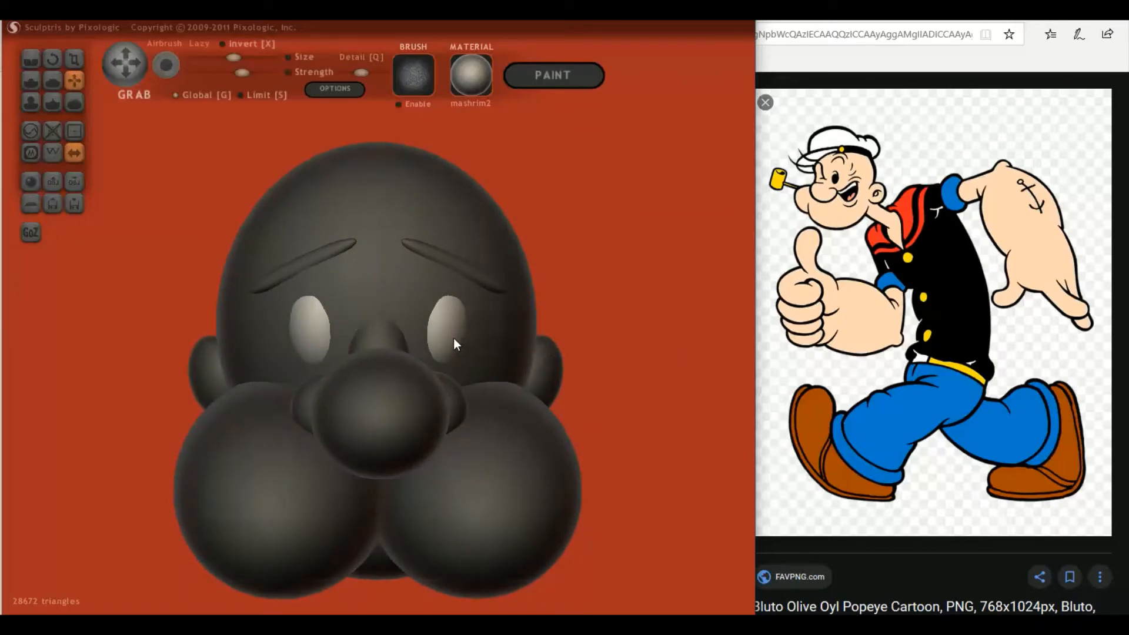
pyautogui.moveTo(450, 339); pyautogui.dragTo(449, 338)
pyautogui.scroll(-4, 498, 345)
pyautogui.moveTo(498, 346)
pyautogui.mouseDown(button='right')
pyautogui.moveTo(408, 355)
pyautogui.moveTo(627, 354)
pyautogui.moveTo(486, 347)
pyautogui.mouseUp(button='right')
pyautogui.scroll(3, 461, 337)
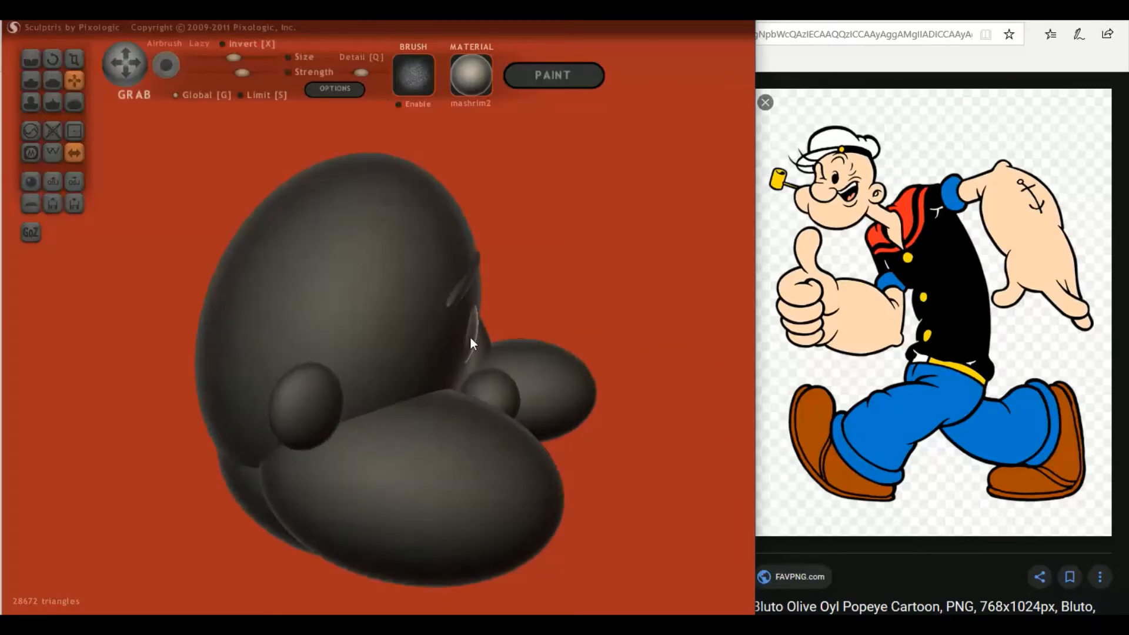
pyautogui.moveTo(464, 345)
pyautogui.mouseDown(button='right')
pyautogui.moveTo(298, 333)
pyautogui.moveTo(541, 342)
pyautogui.moveTo(386, 357)
pyautogui.mouseUp(button='right')
pyautogui.scroll(-5, 569, 349)
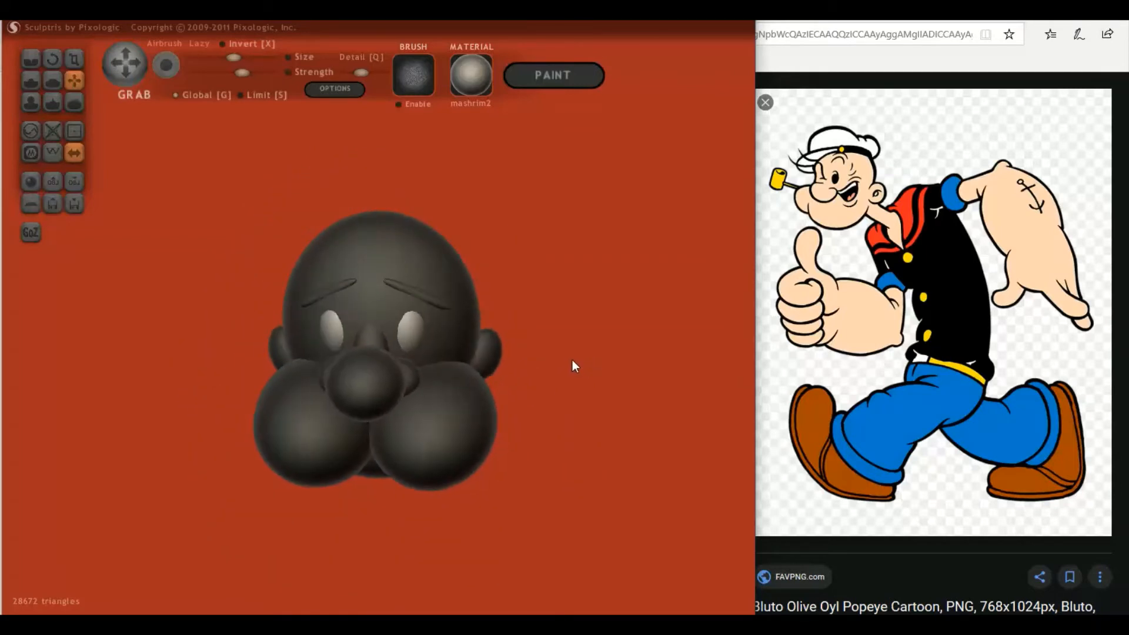
# - Move the mirrored ears backward and slightly down along the sides of the head
pyautogui.moveTo(573, 360); pyautogui.dragTo(472, 354)
pyautogui.moveTo(484, 355); pyautogui.dragTo(477, 356)
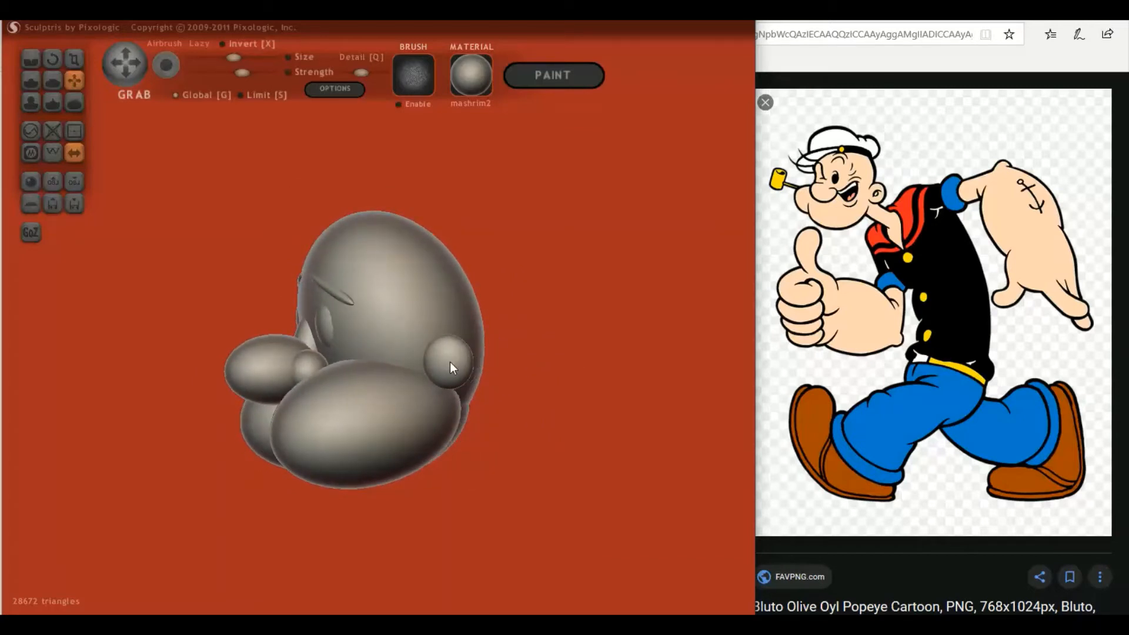
pyautogui.keyDown('ctrl'); pyautogui.click(189, 198); pyautogui.keyUp('ctrl')
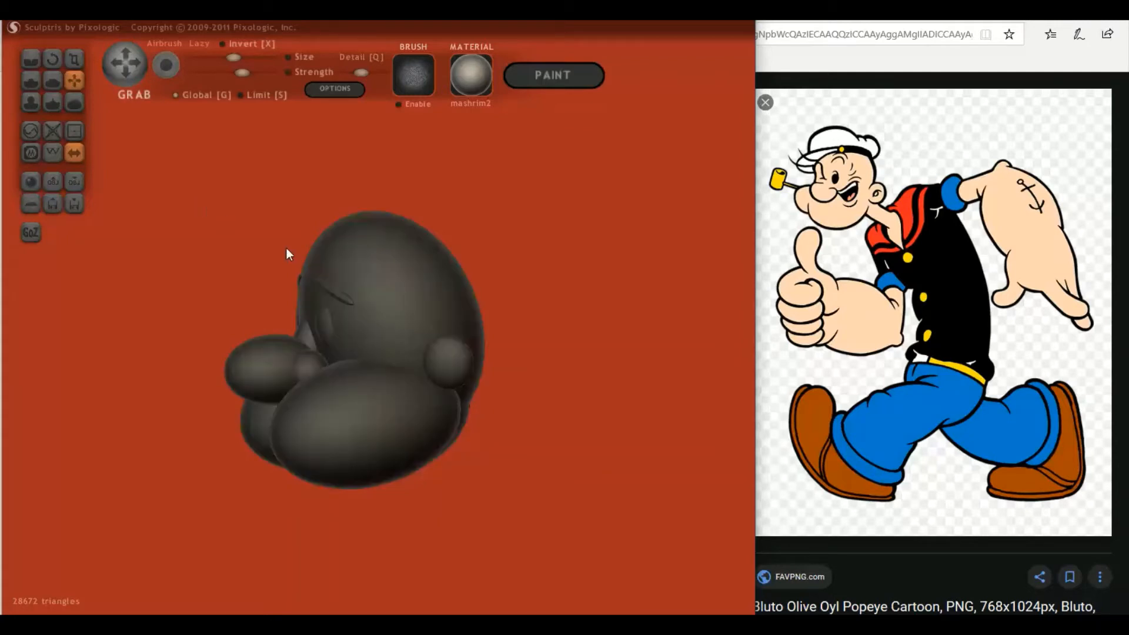
pyautogui.keyDown('ctrl'); pyautogui.click(450, 359); pyautogui.keyUp('ctrl')
pyautogui.moveTo(449, 359)
pyautogui.mouseDown(button='right')
pyautogui.moveTo(417, 352)
pyautogui.moveTo(579, 375)
pyautogui.moveTo(510, 359)
pyautogui.moveTo(461, 366)
pyautogui.mouseUp(button='right')
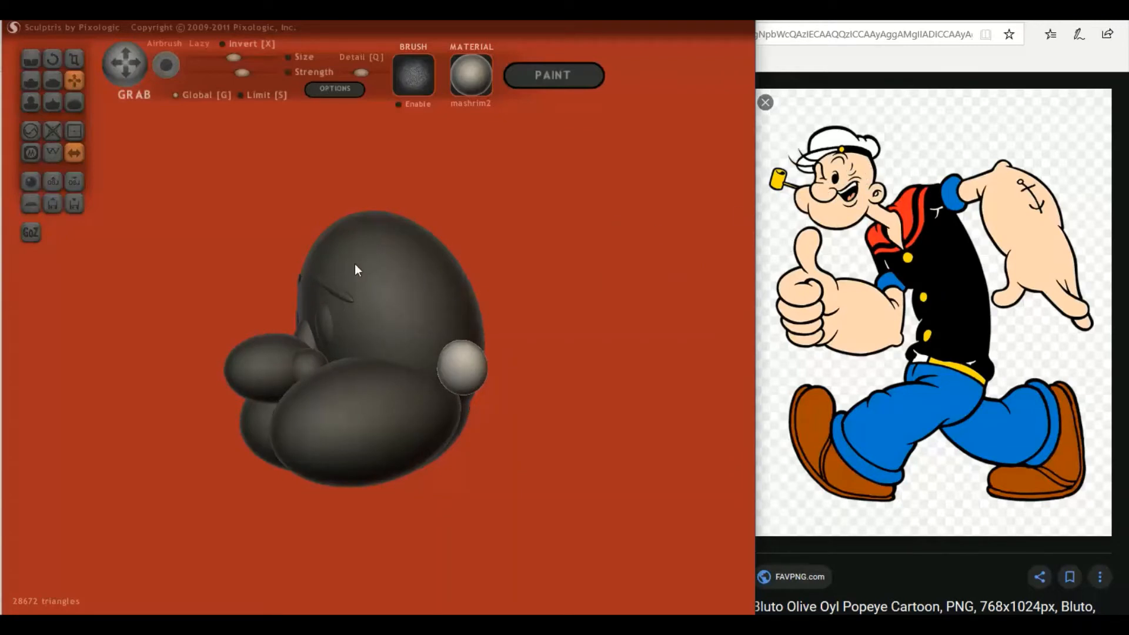
pyautogui.moveTo(416, 293); pyautogui.dragTo(391, 294, button='right')
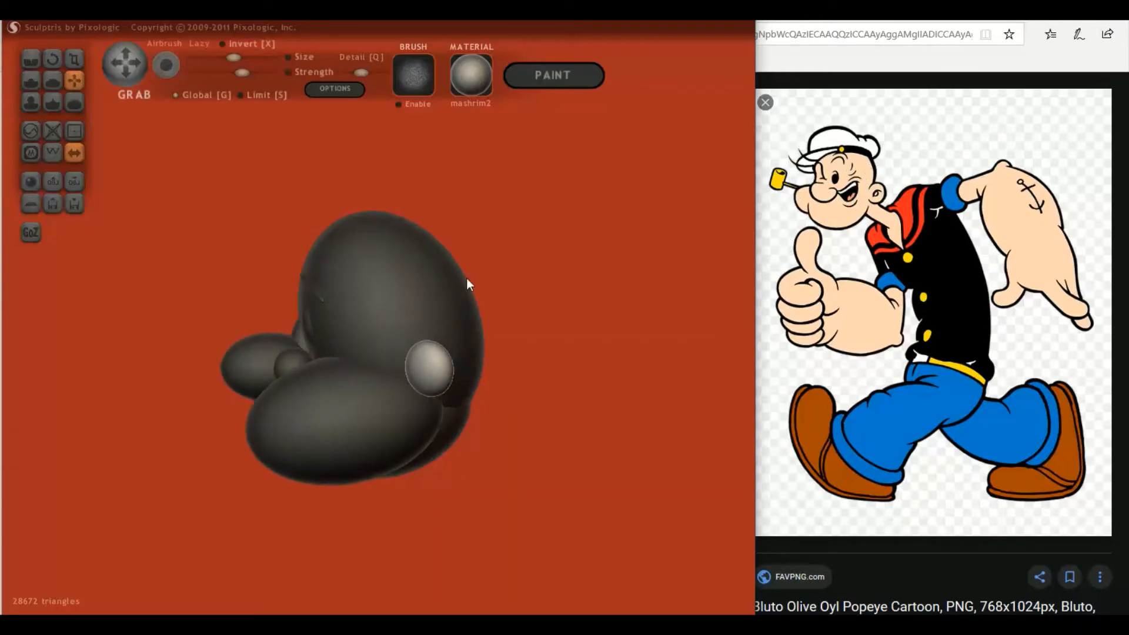
pyautogui.moveTo(479, 311)
pyautogui.mouseDown(button='right')
pyautogui.moveTo(573, 316)
pyautogui.moveTo(459, 307)
pyautogui.moveTo(510, 290)
pyautogui.moveTo(488, 289)
pyautogui.mouseUp(button='right')
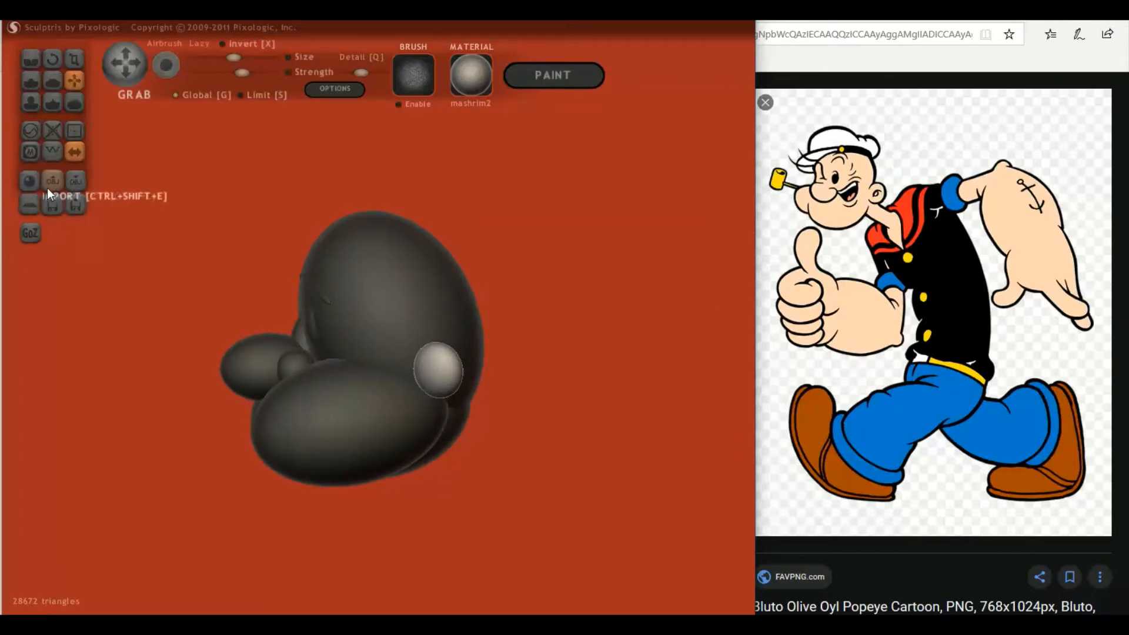
pyautogui.click(32, 182)
pyautogui.click(379, 340)
pyautogui.click(407, 305)
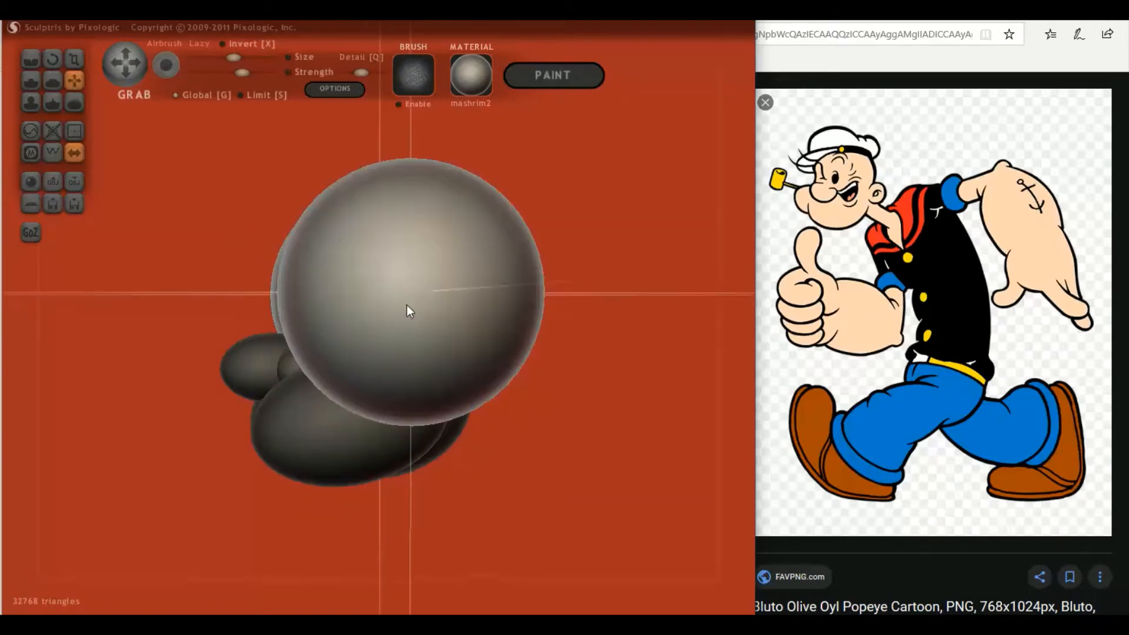
pyautogui.moveTo(500, 318); pyautogui.dragTo(373, 333, button='right')
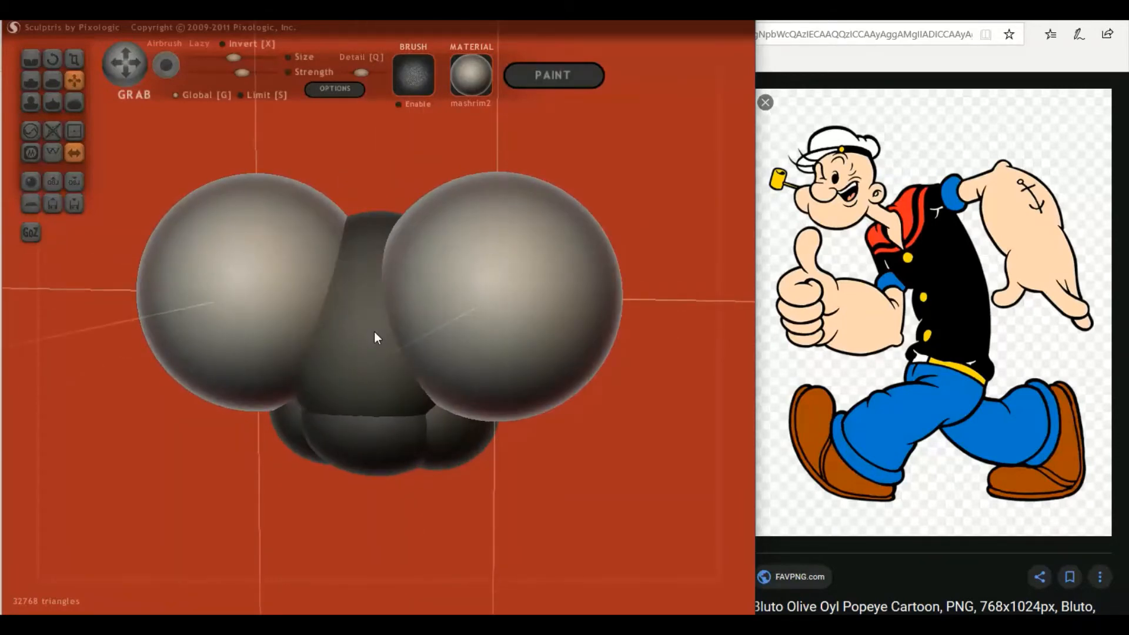
pyautogui.hotkey('ctrl', 'z')
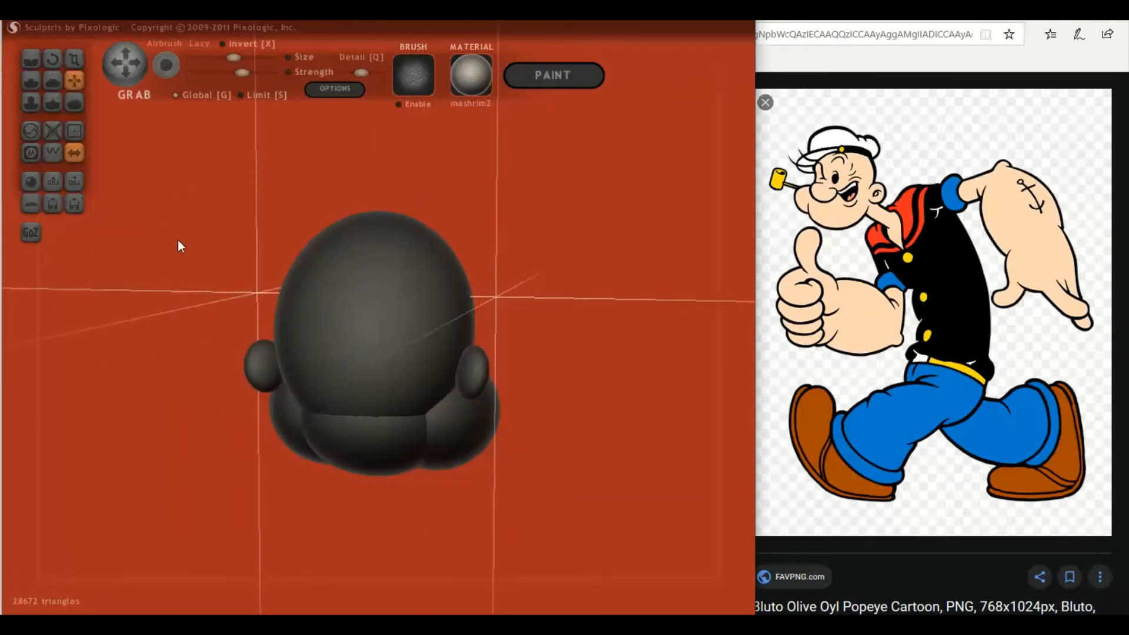
# - Add a new sphere centred on the back of the skull, placed from the back view
pyautogui.keyDown('shift'); pyautogui.moveTo(178, 241); pyautogui.dragTo(167, 227, button='right'); pyautogui.keyUp('shift')
pyautogui.click(31, 181)
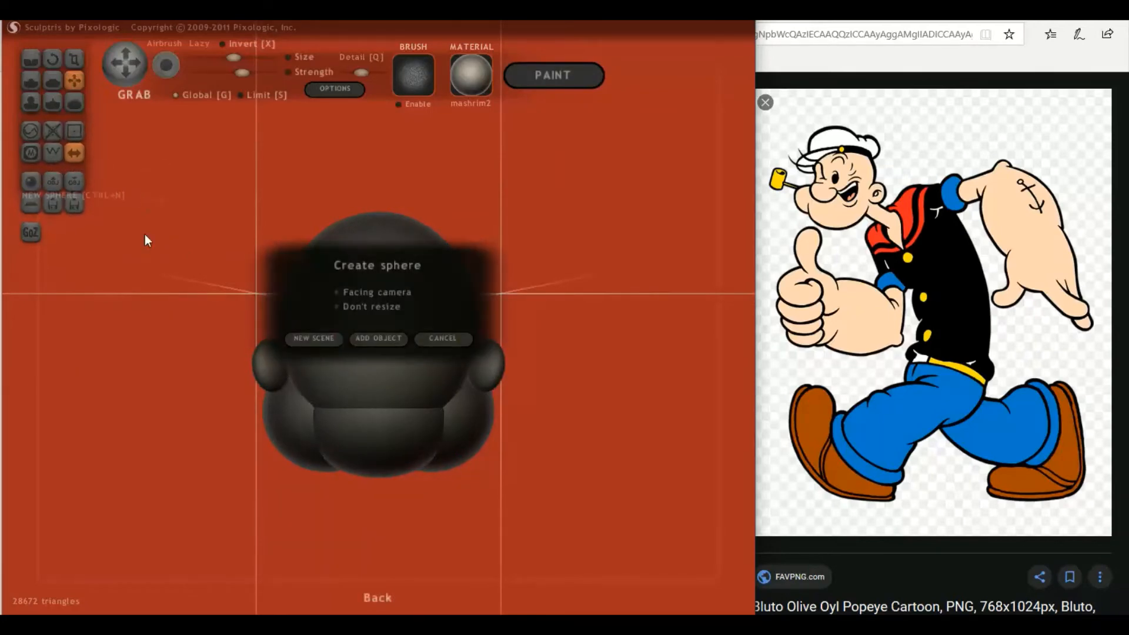
pyautogui.click(379, 336)
pyautogui.click(375, 319)
pyautogui.moveTo(269, 298); pyautogui.dragTo(454, 308, button='right')
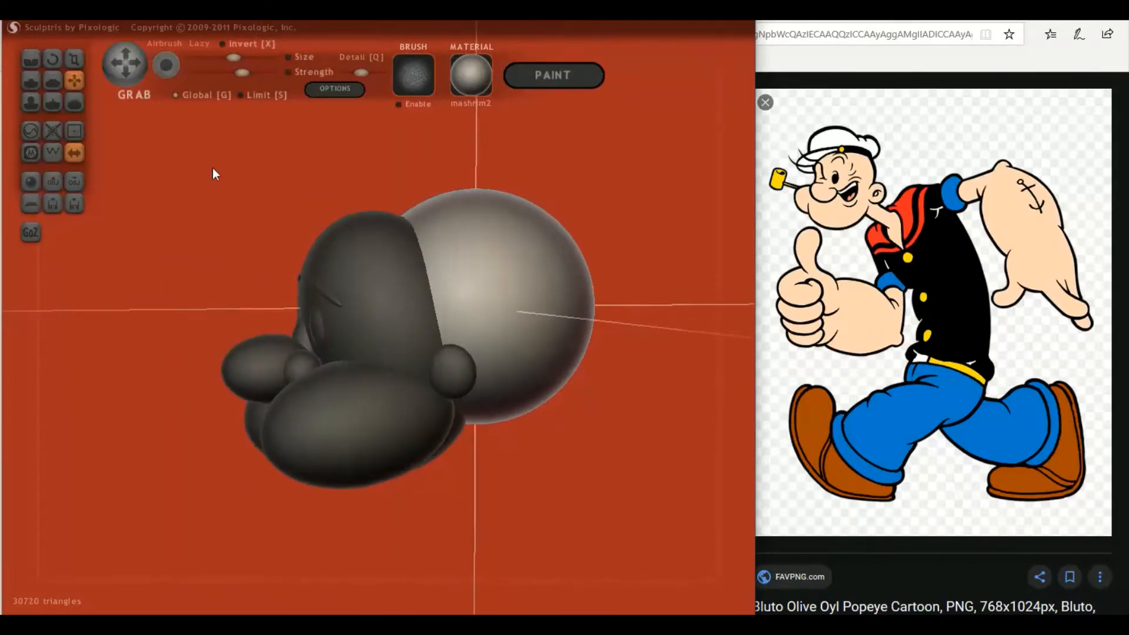
# - Scale down the new rear sphere and move it forward and up into the upper back of the skull
pyautogui.click(74, 58)
pyautogui.moveTo(492, 234); pyautogui.dragTo(398, 294)
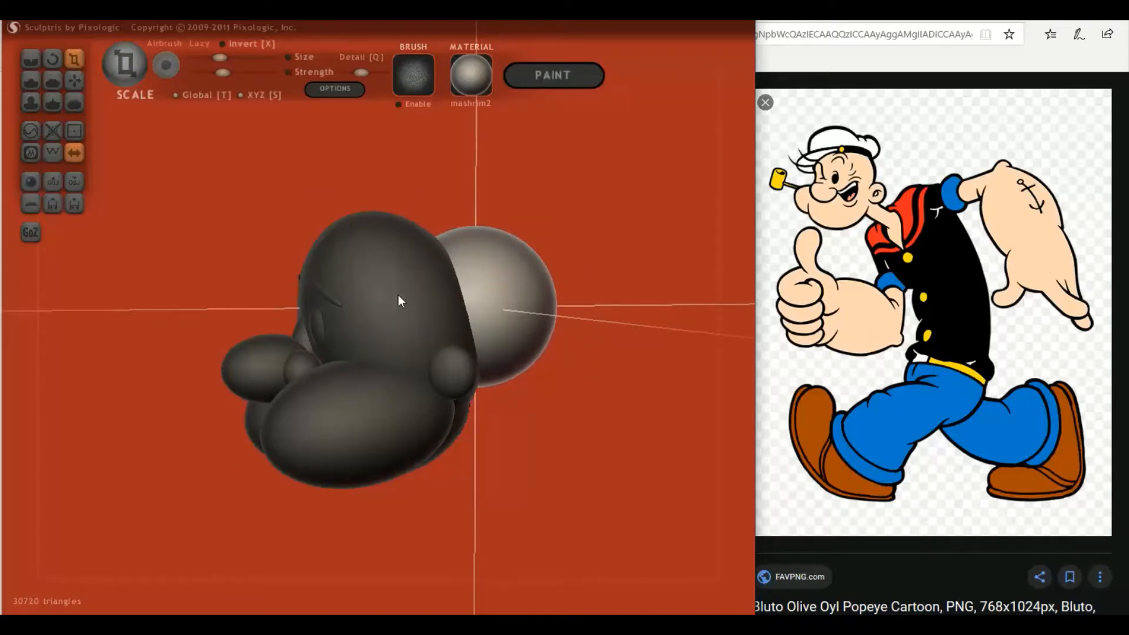
pyautogui.click(81, 81)
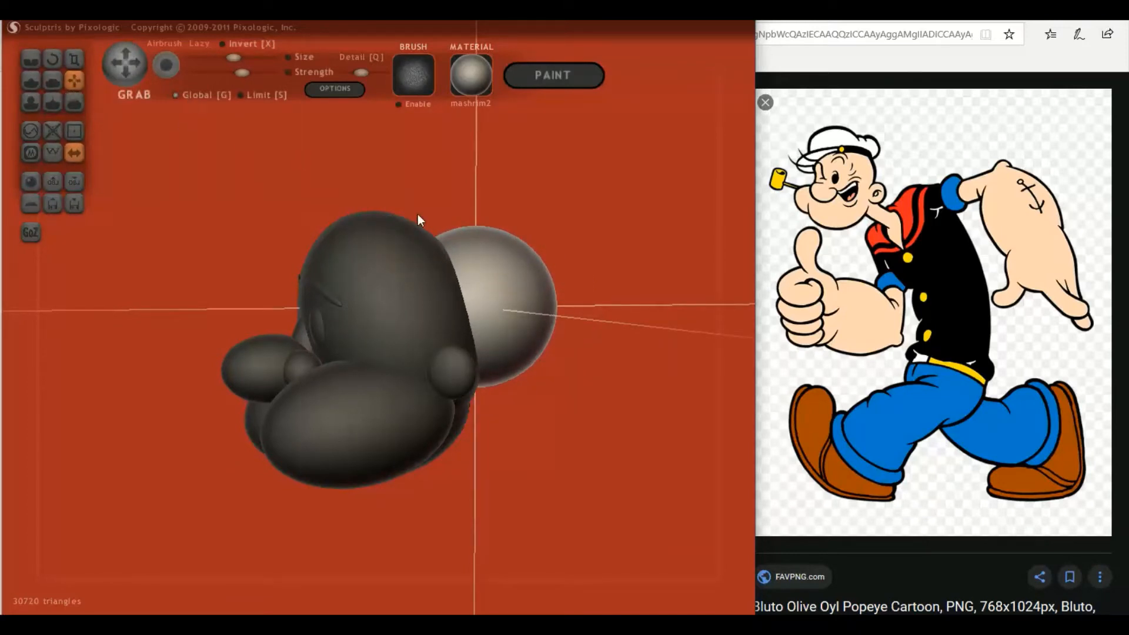
pyautogui.moveTo(464, 241); pyautogui.dragTo(426, 253)
# - Fine-tune the rear sphere's size and position so it rounds out the upper back of the skull
pyautogui.moveTo(474, 269); pyautogui.dragTo(346, 277, button='right')
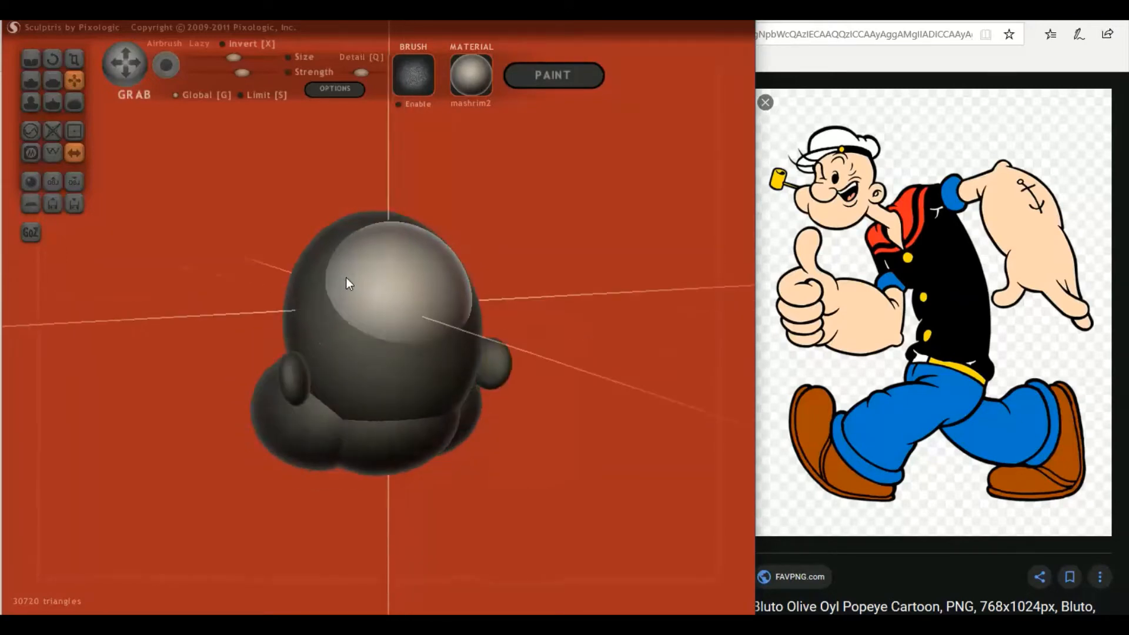
pyautogui.click(73, 59)
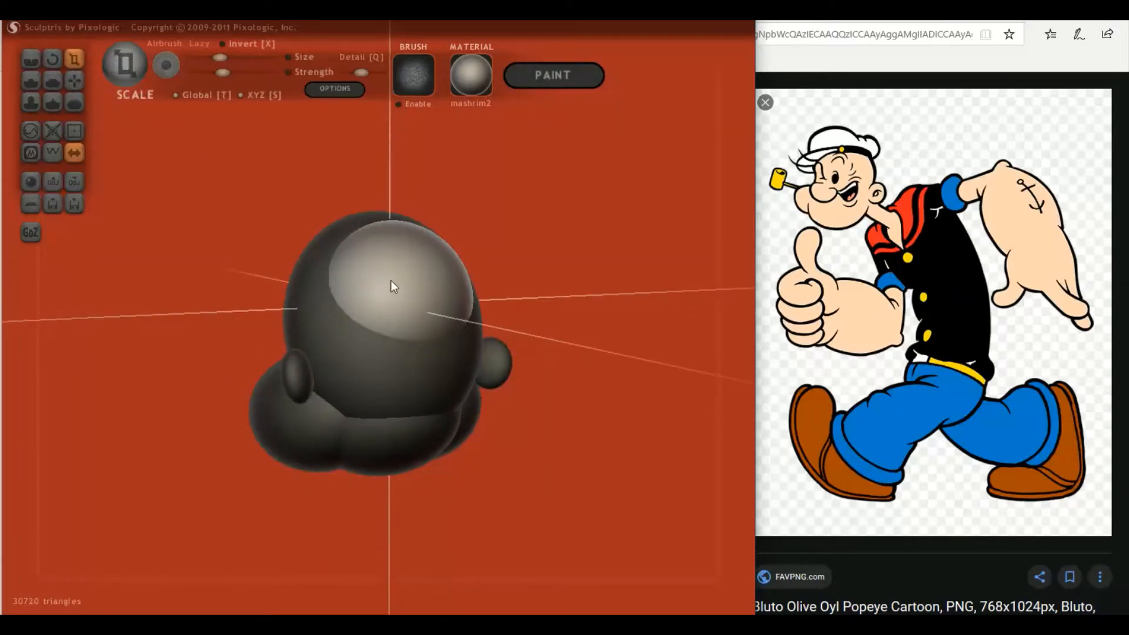
pyautogui.moveTo(408, 278); pyautogui.dragTo(469, 268, button='right')
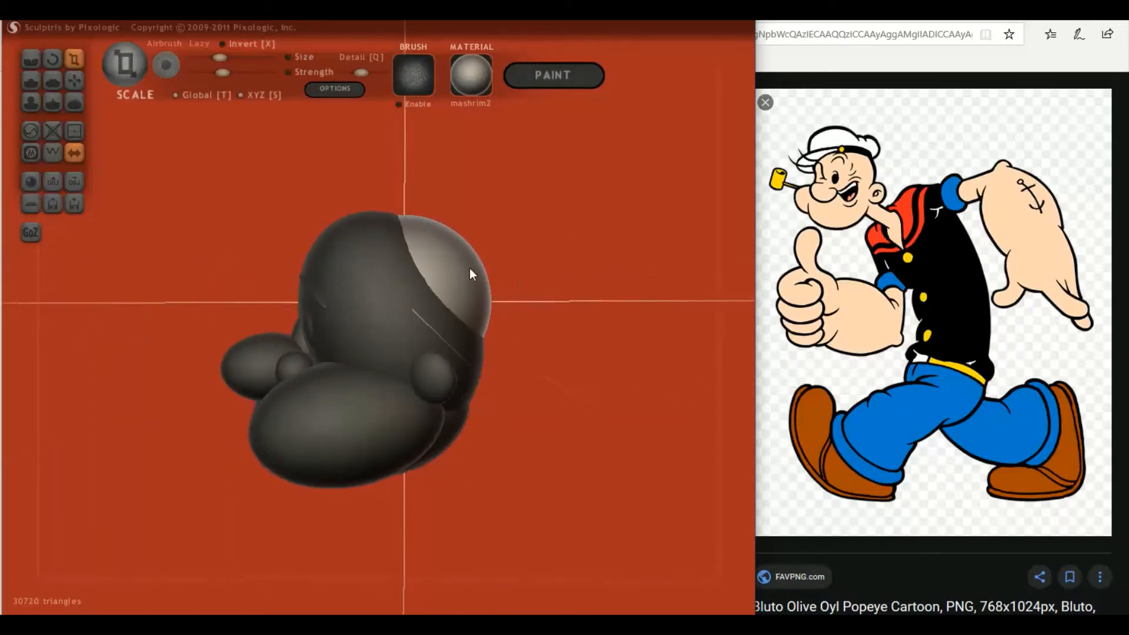
pyautogui.click(79, 80)
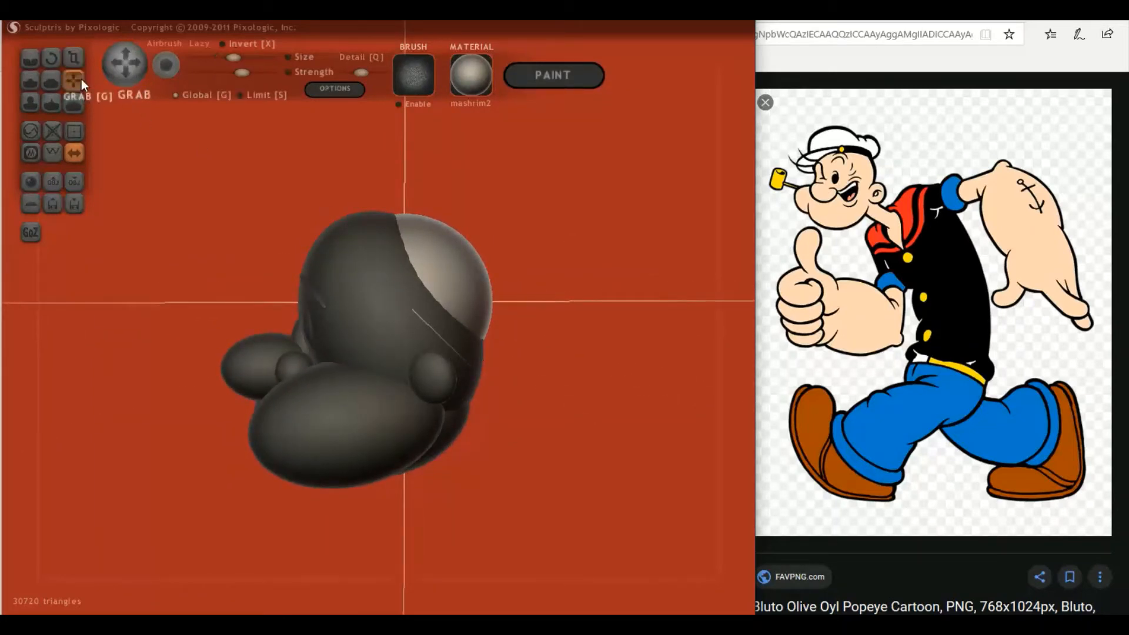
pyautogui.moveTo(433, 243); pyautogui.dragTo(430, 240)
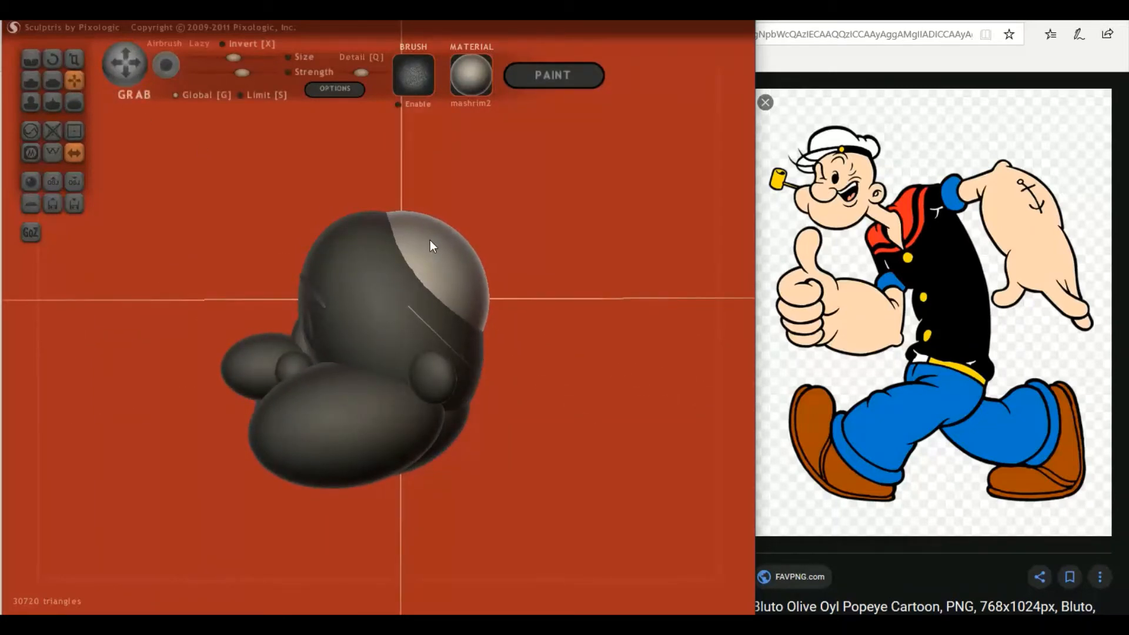
pyautogui.moveTo(429, 240); pyautogui.dragTo(578, 256, button='right')
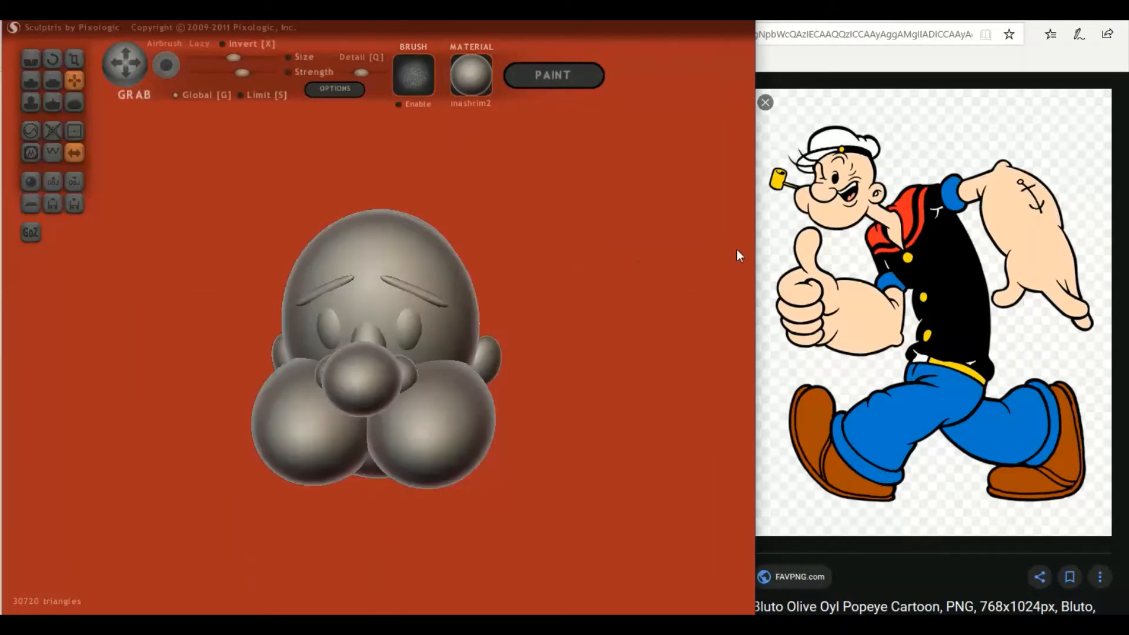
# - Add a centred sphere on top of the head for the cap and scale it down to less than the skull's width
pyautogui.click(34, 183)
pyautogui.click(383, 344)
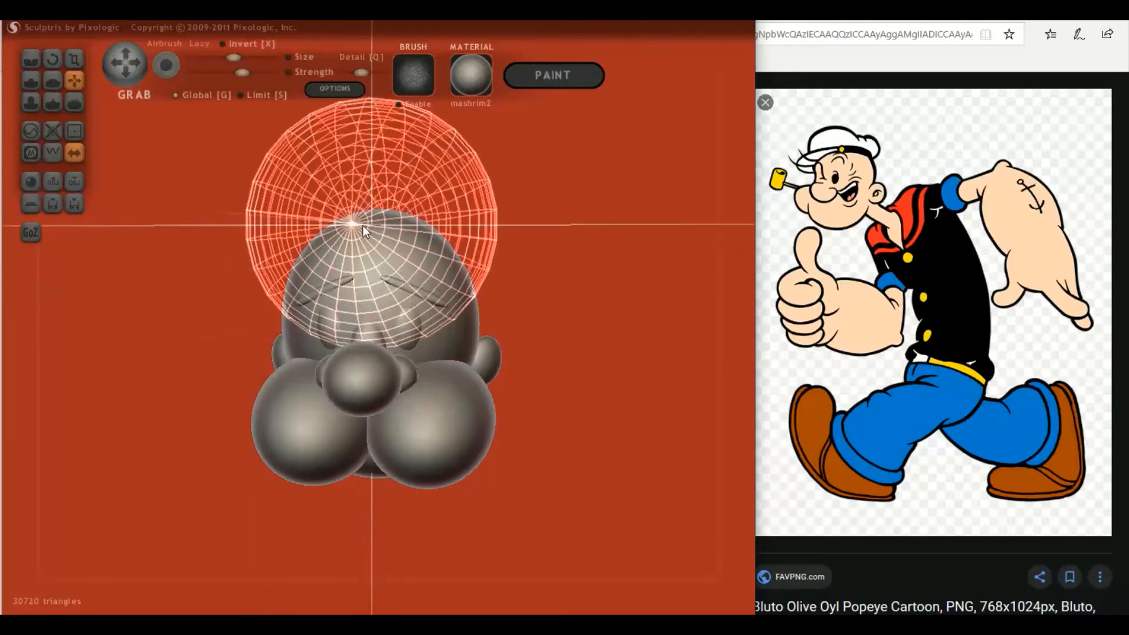
pyautogui.click(357, 212)
pyautogui.click(71, 57)
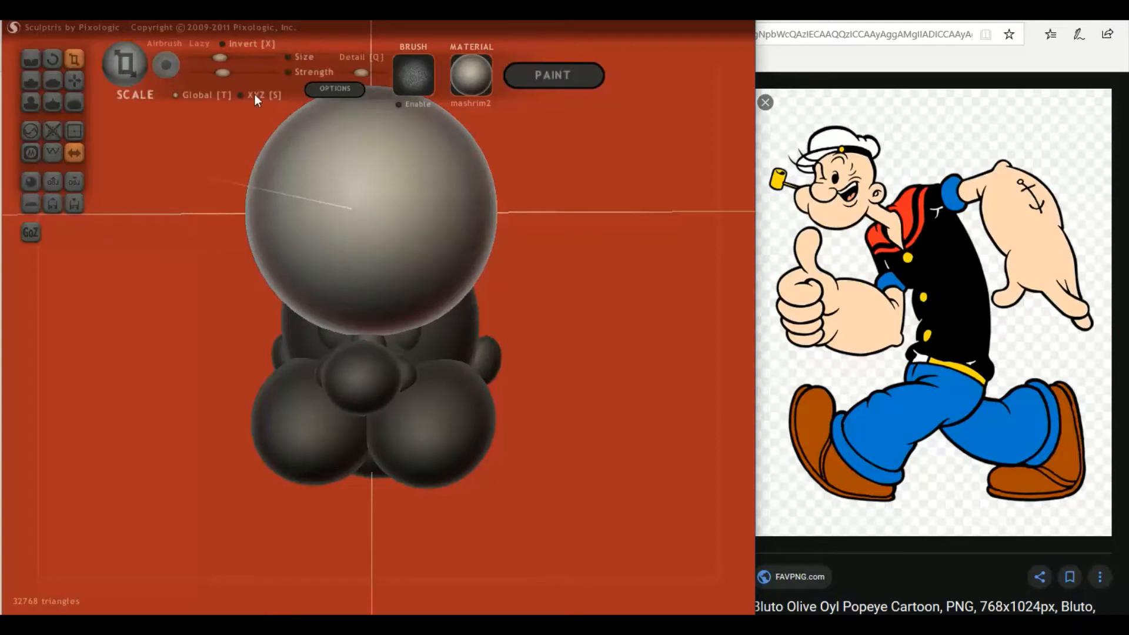
pyautogui.moveTo(350, 149); pyautogui.dragTo(326, 220)
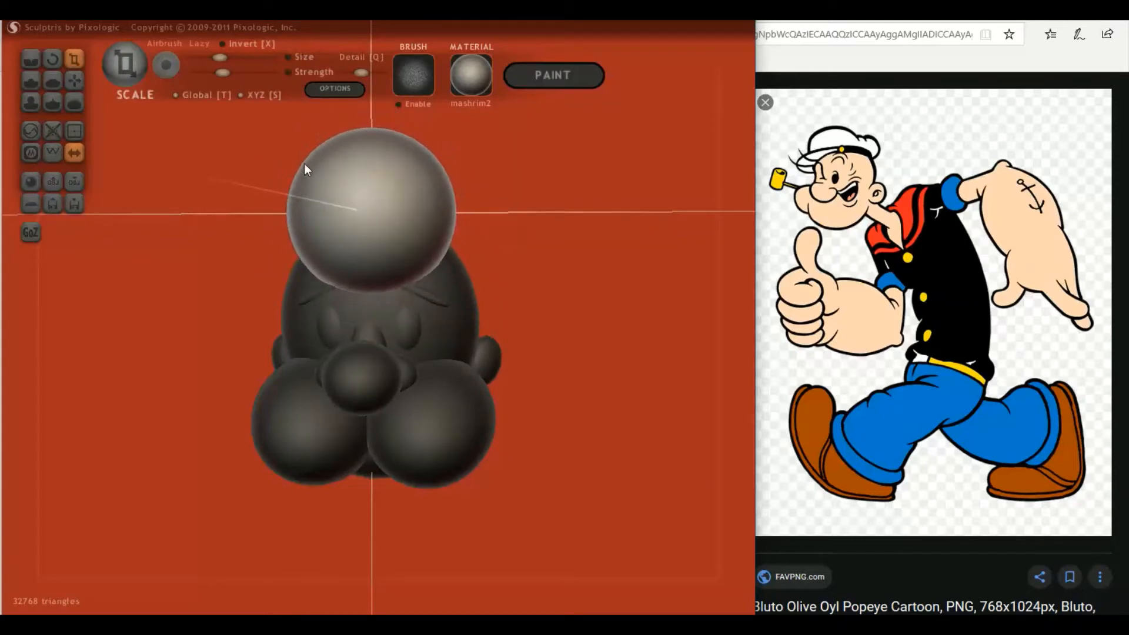
# - Flatten the cap sphere vertically into a horizontal oval and enlarge it slightly
pyautogui.moveTo(358, 203); pyautogui.dragTo(214, 139, button='right')
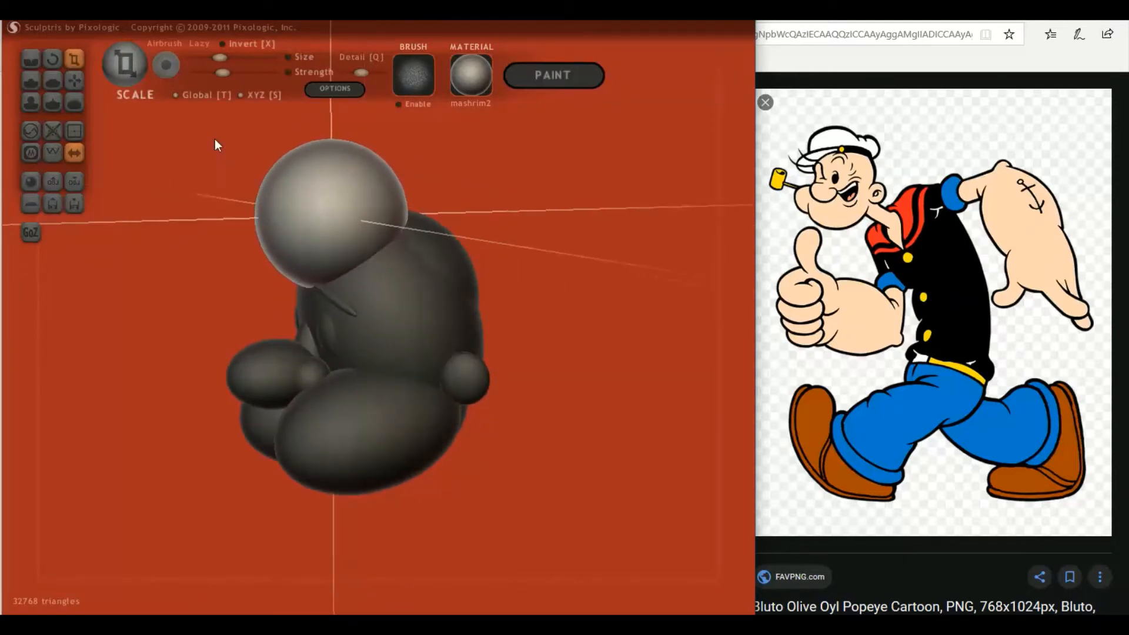
pyautogui.click(190, 94)
pyautogui.moveTo(315, 157); pyautogui.dragTo(323, 252)
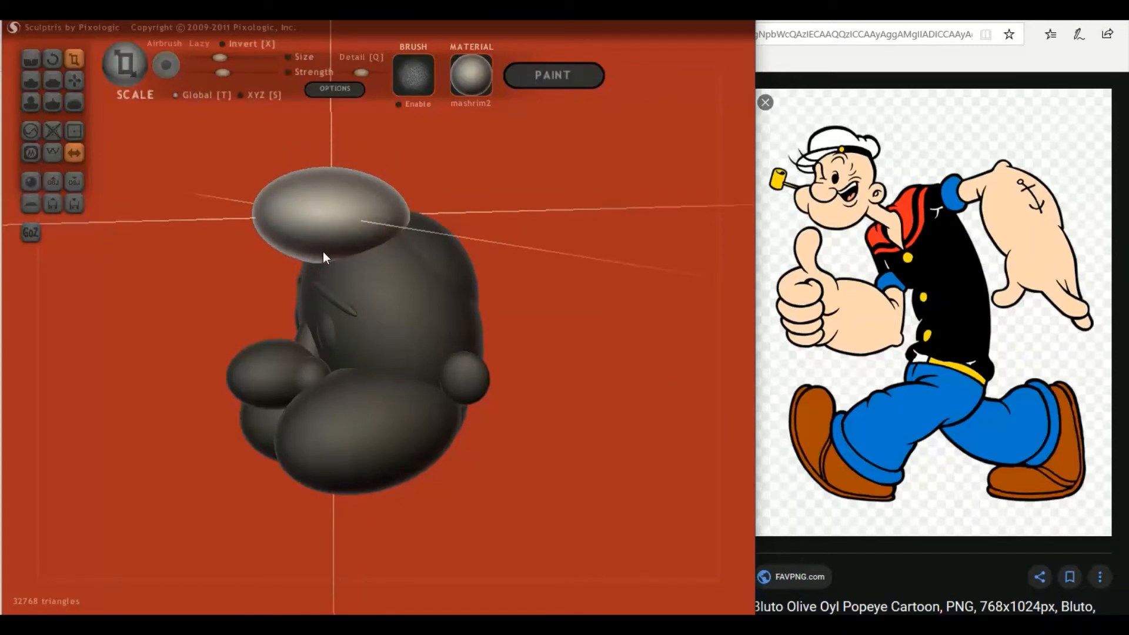
pyautogui.moveTo(323, 252); pyautogui.dragTo(421, 238, button='right')
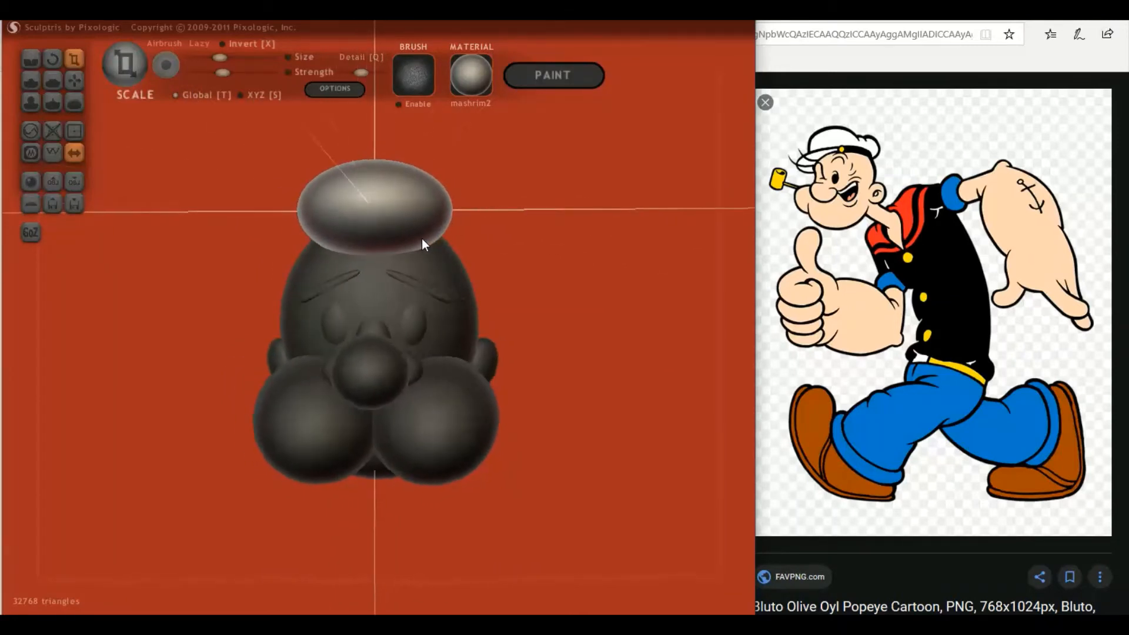
pyautogui.moveTo(363, 187); pyautogui.dragTo(404, 187)
pyautogui.click(257, 98)
# - Tilt the cap oval so its front rises, and move it back and down onto the top of the head
pyautogui.moveTo(403, 187); pyautogui.dragTo(152, 138, button='right')
pyautogui.click(52, 59)
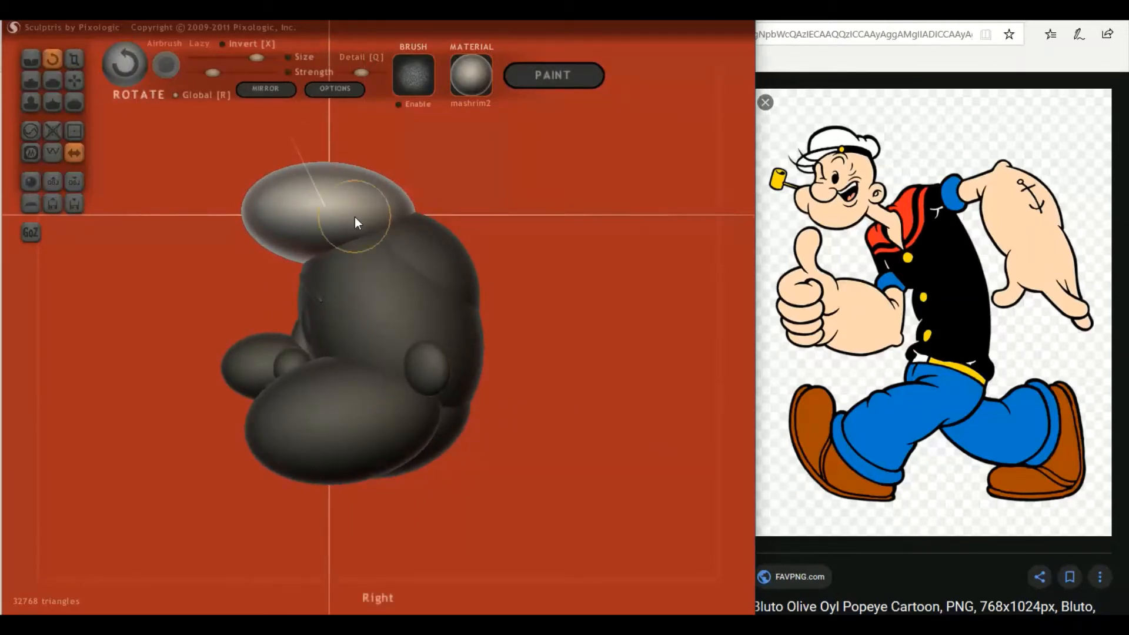
pyautogui.moveTo(355, 217); pyautogui.dragTo(298, 231)
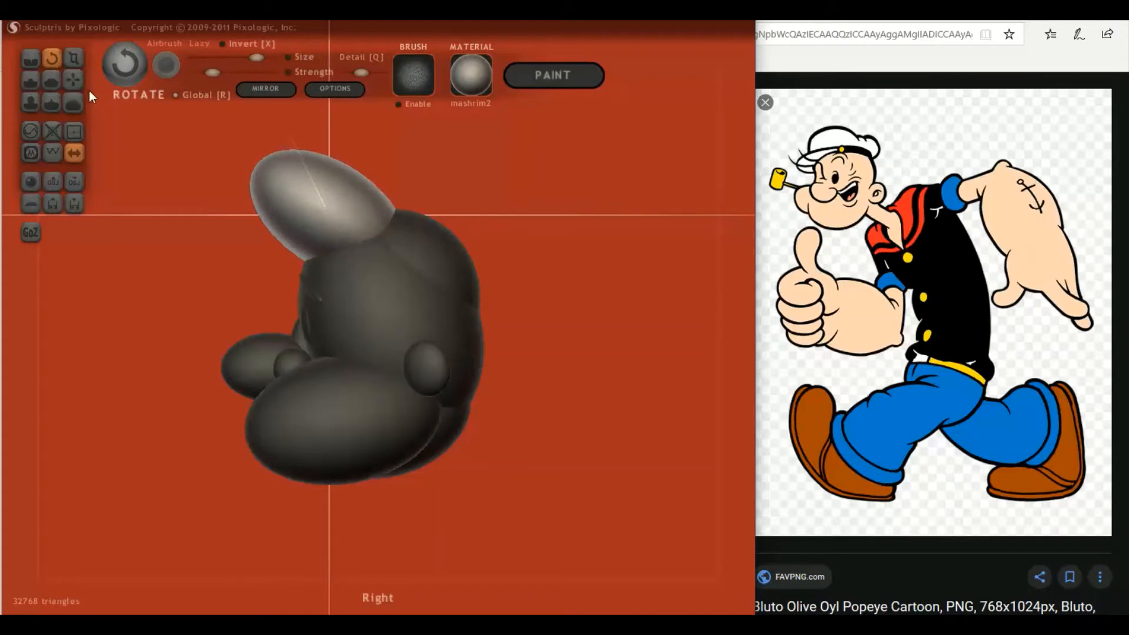
pyautogui.click(74, 80)
pyautogui.moveTo(288, 192); pyautogui.dragTo(328, 220)
pyautogui.moveTo(328, 220); pyautogui.dragTo(640, 237, button='right')
pyautogui.moveTo(421, 230); pyautogui.dragTo(264, 241, button='right')
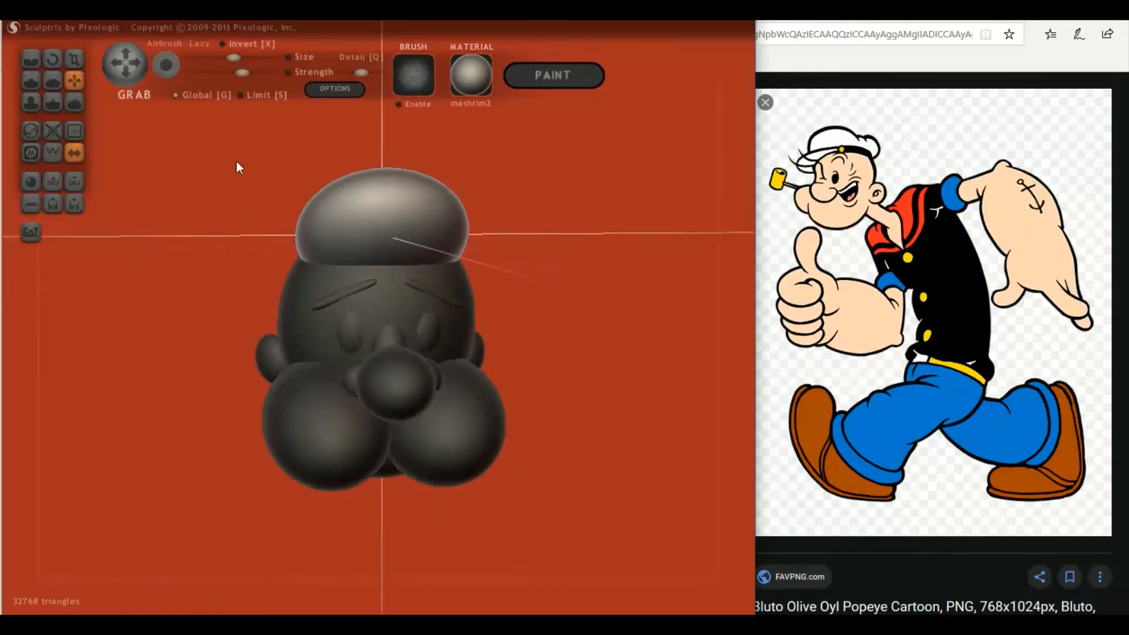
# - Enlarge the cap oval and shift it backward so it covers the whole top of the skull
pyautogui.click(74, 59)
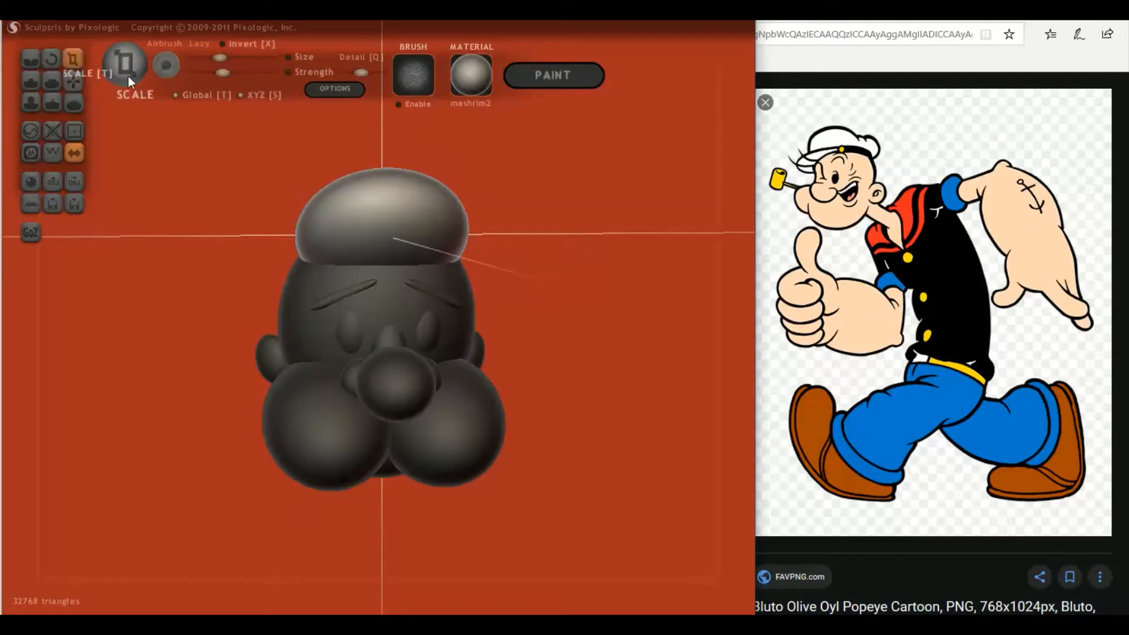
pyautogui.moveTo(355, 217); pyautogui.dragTo(400, 207)
pyautogui.moveTo(400, 206); pyautogui.dragTo(501, 207, button='right')
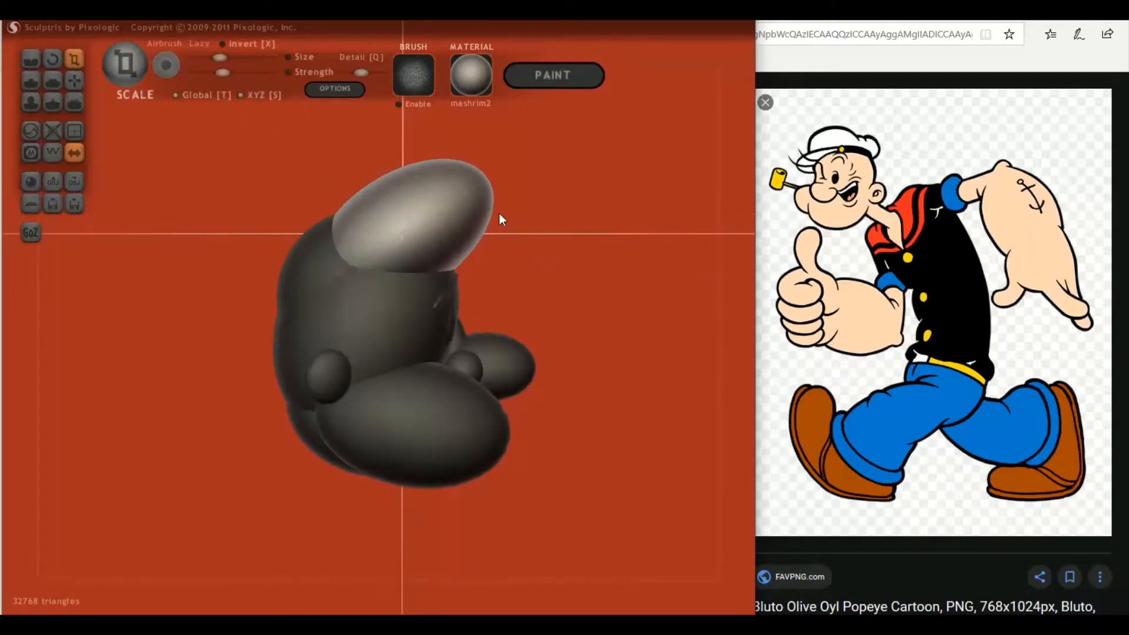
pyautogui.click(74, 80)
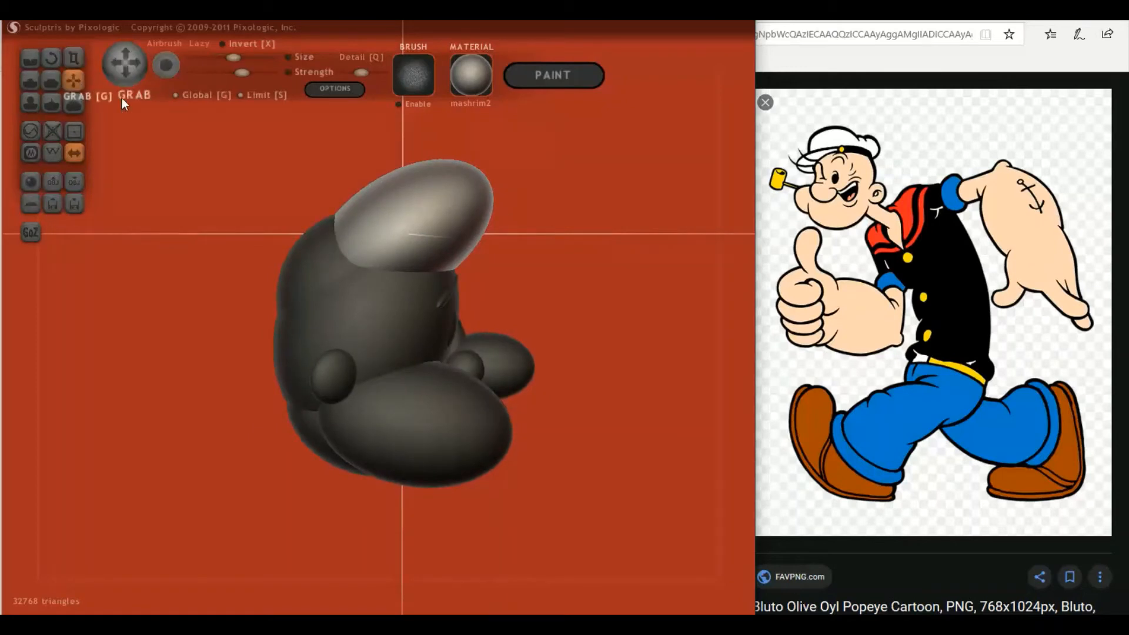
pyautogui.moveTo(393, 207); pyautogui.dragTo(363, 212)
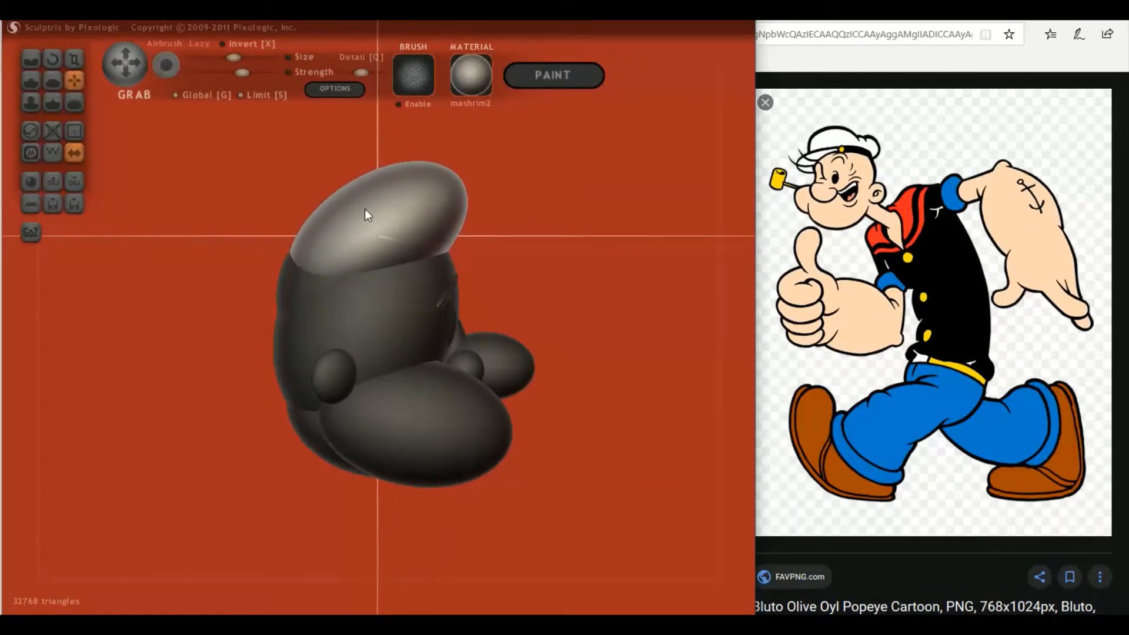
pyautogui.moveTo(377, 215); pyautogui.dragTo(281, 253, button='right')
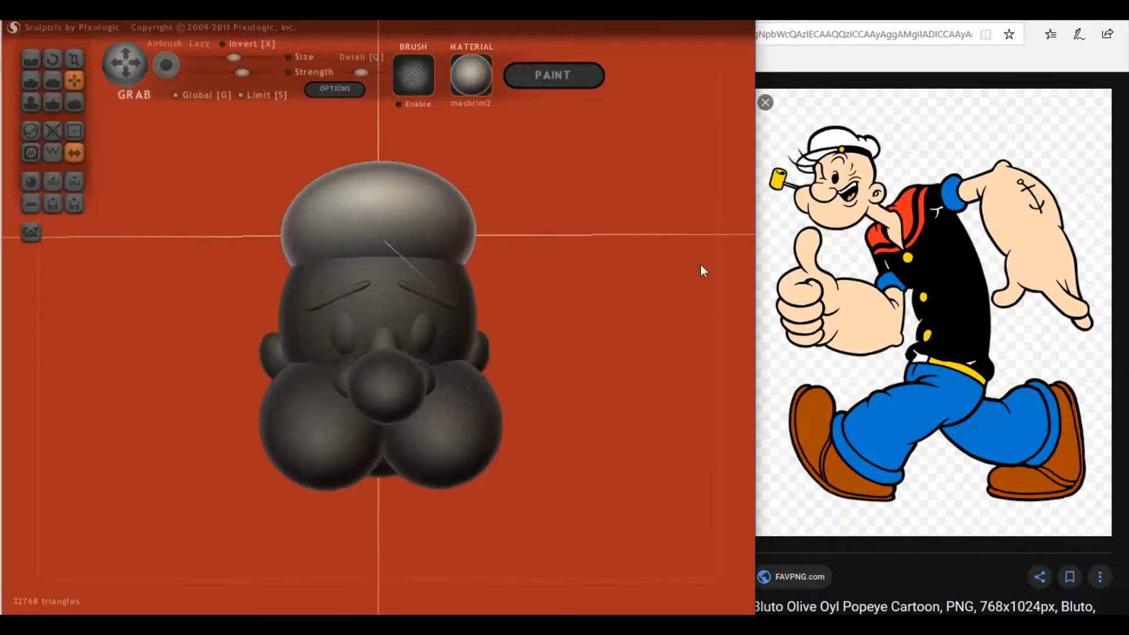
pyautogui.moveTo(600, 260); pyautogui.dragTo(601, 263, button='right')
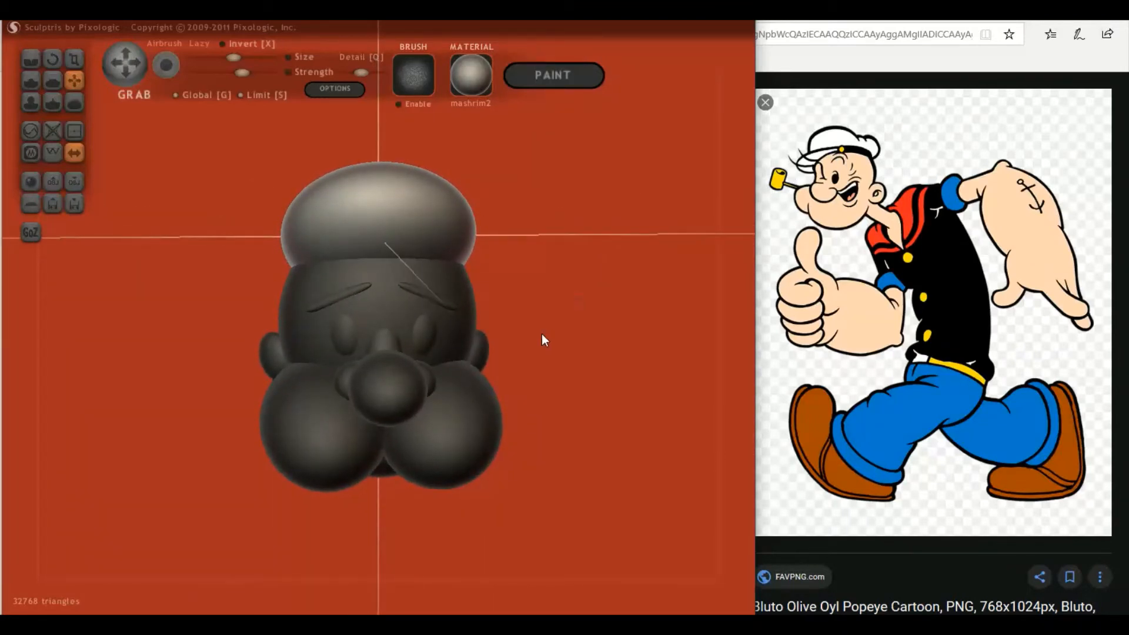
pyautogui.moveTo(542, 334); pyautogui.dragTo(401, 328, button='right')
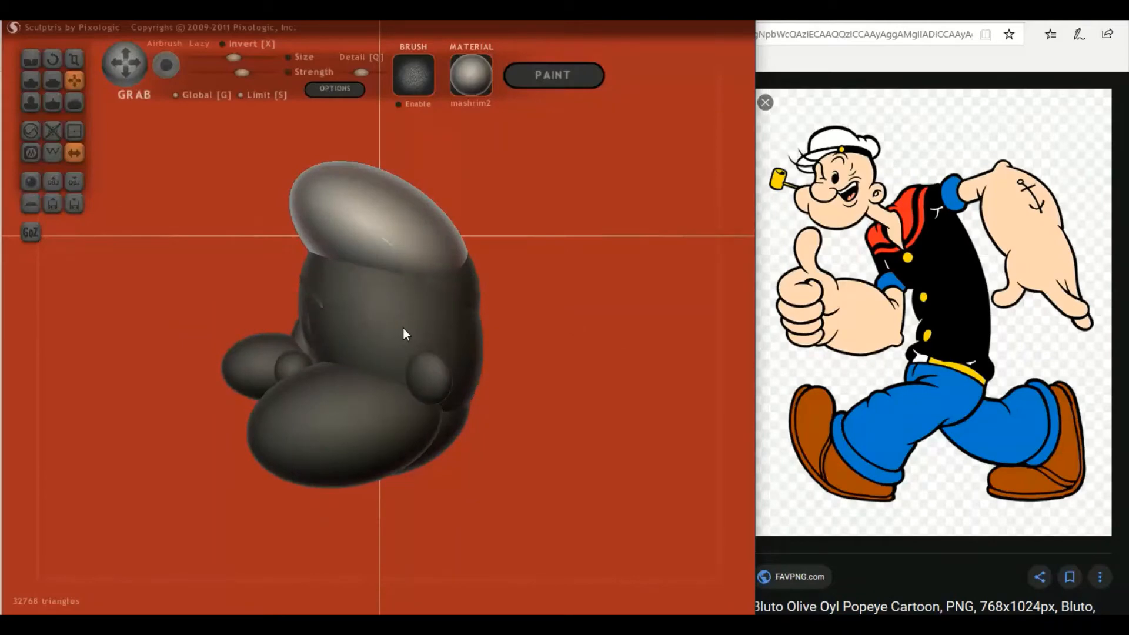
pyautogui.press('shift')
pyautogui.click(33, 181)
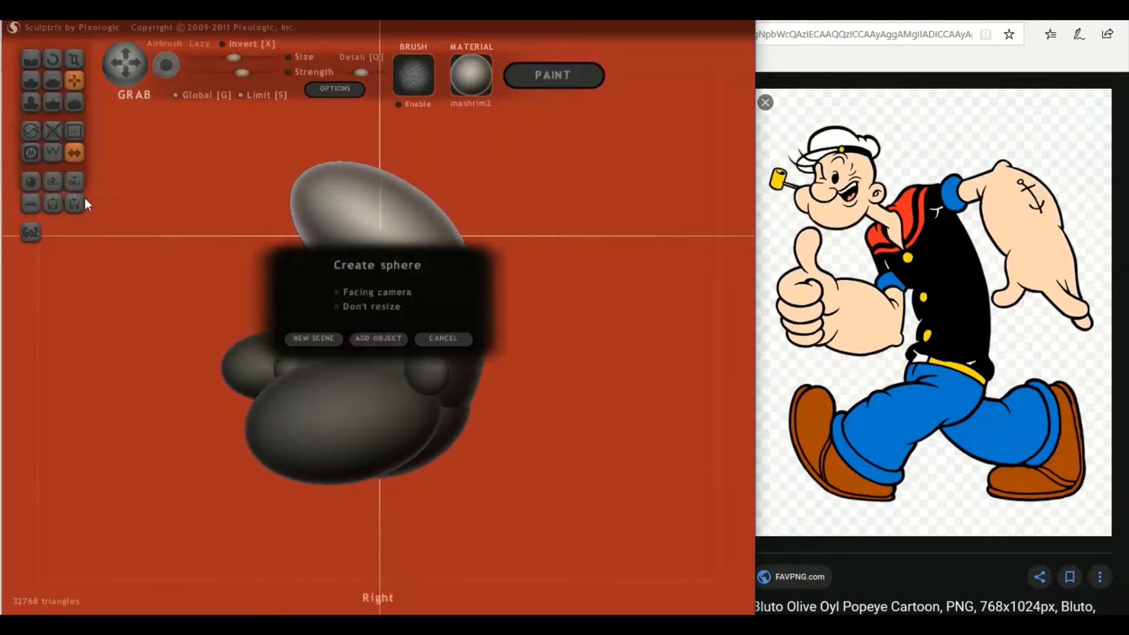
pyautogui.click(382, 338)
pyautogui.moveTo(347, 299); pyautogui.dragTo(627, 325)
pyautogui.hotkey('ctrl', 'z')
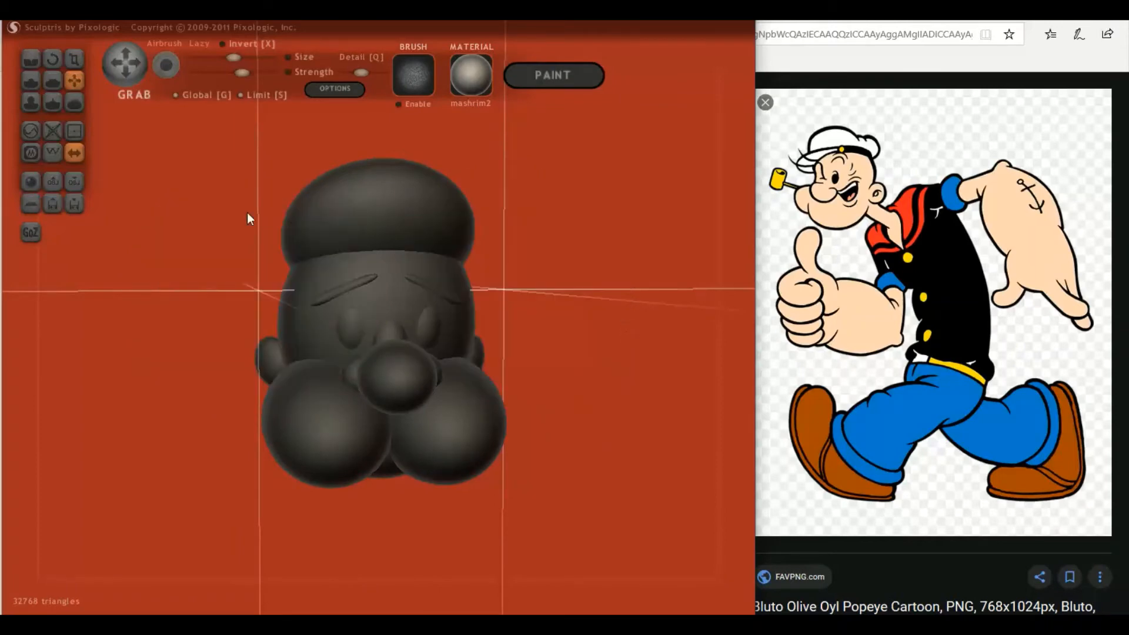
# - Add a centred sphere in front of the face and flatten it vertically into a thin disc for the cap's brim
pyautogui.click(31, 180)
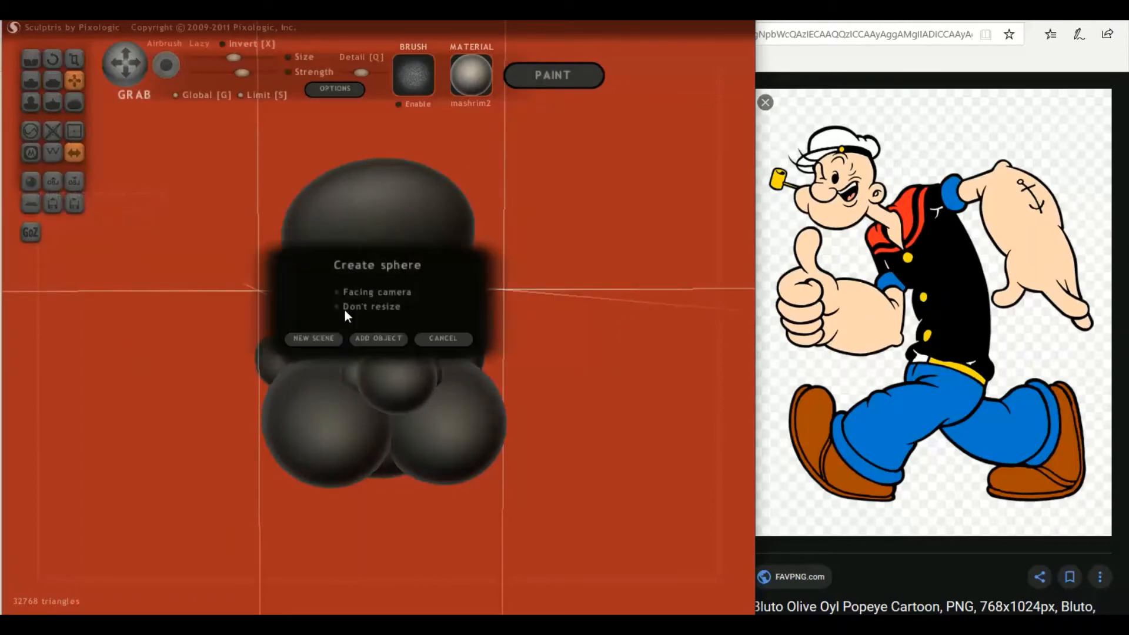
pyautogui.click(373, 340)
pyautogui.click(74, 58)
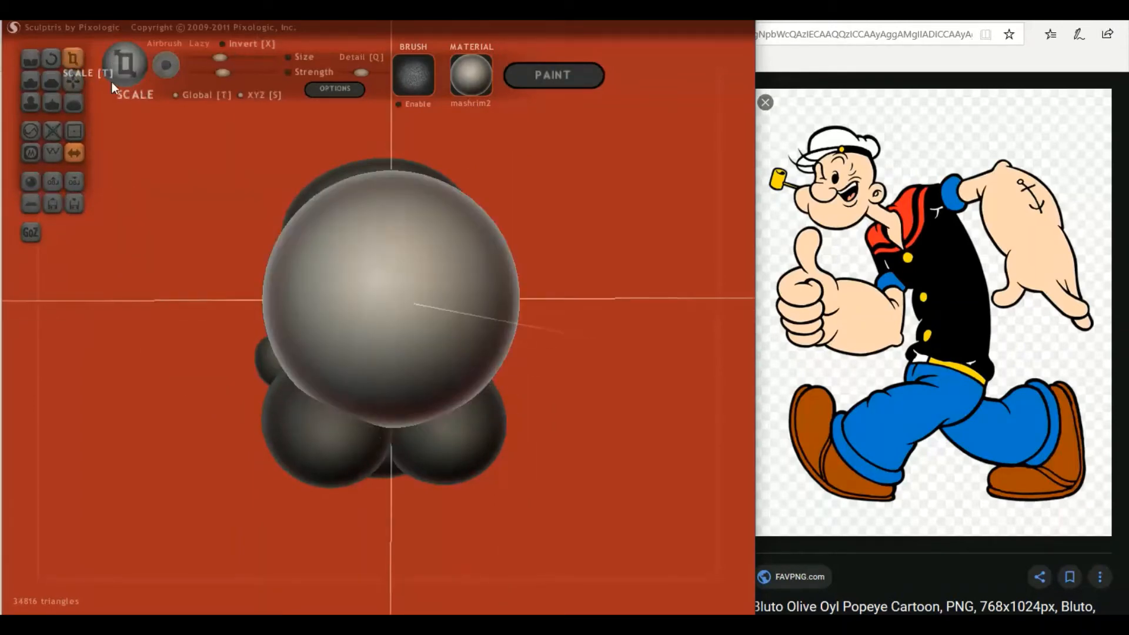
pyautogui.moveTo(390, 199); pyautogui.dragTo(374, 503)
pyautogui.moveTo(386, 295); pyautogui.dragTo(386, 402)
pyautogui.moveTo(380, 298); pyautogui.dragTo(427, 412, button='right')
pyautogui.moveTo(423, 406); pyautogui.dragTo(410, 355)
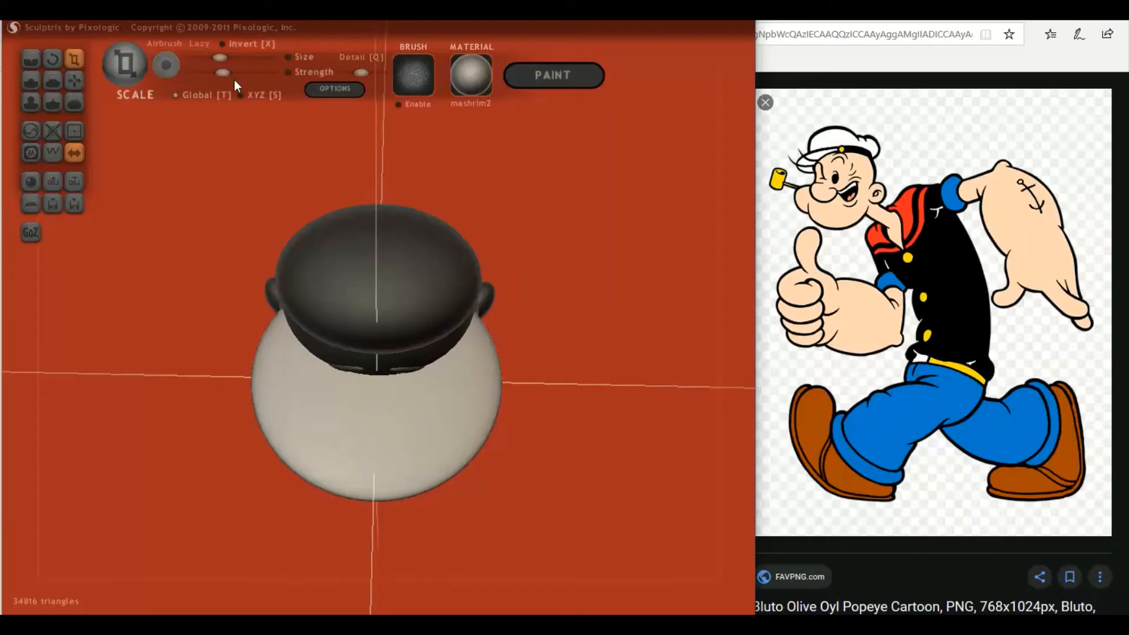
# - Scale down the brim disc front to back and move it up and back under the cap's front edge
pyautogui.moveTo(399, 394); pyautogui.dragTo(344, 447)
pyautogui.moveTo(343, 447); pyautogui.dragTo(454, 345, button='right')
pyautogui.click(75, 85)
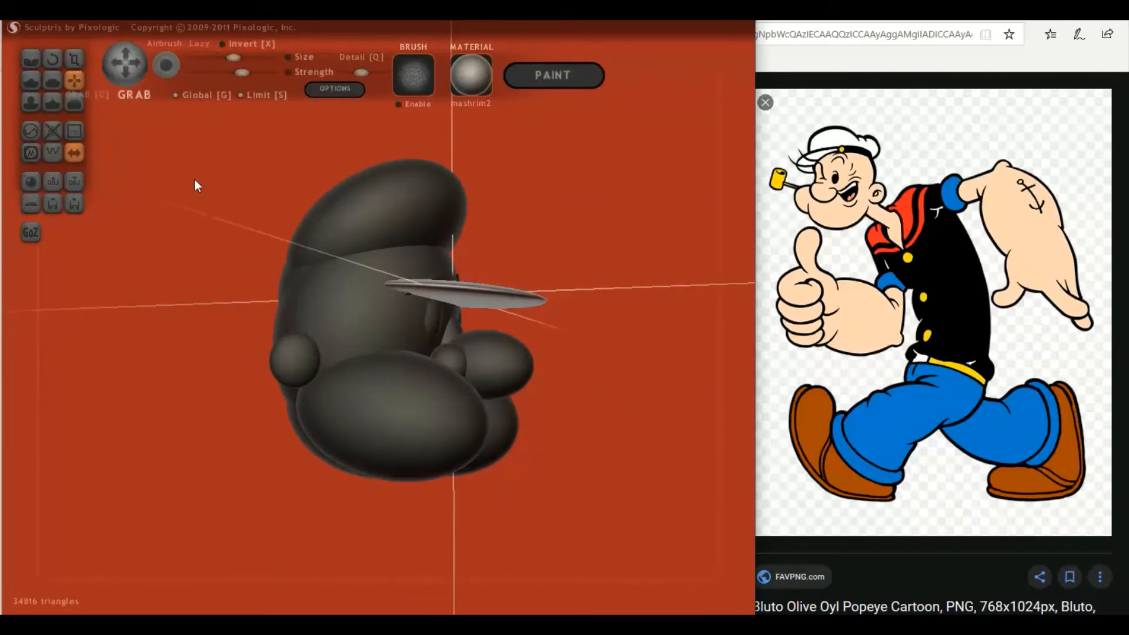
pyautogui.moveTo(195, 179); pyautogui.dragTo(251, 208, button='right')
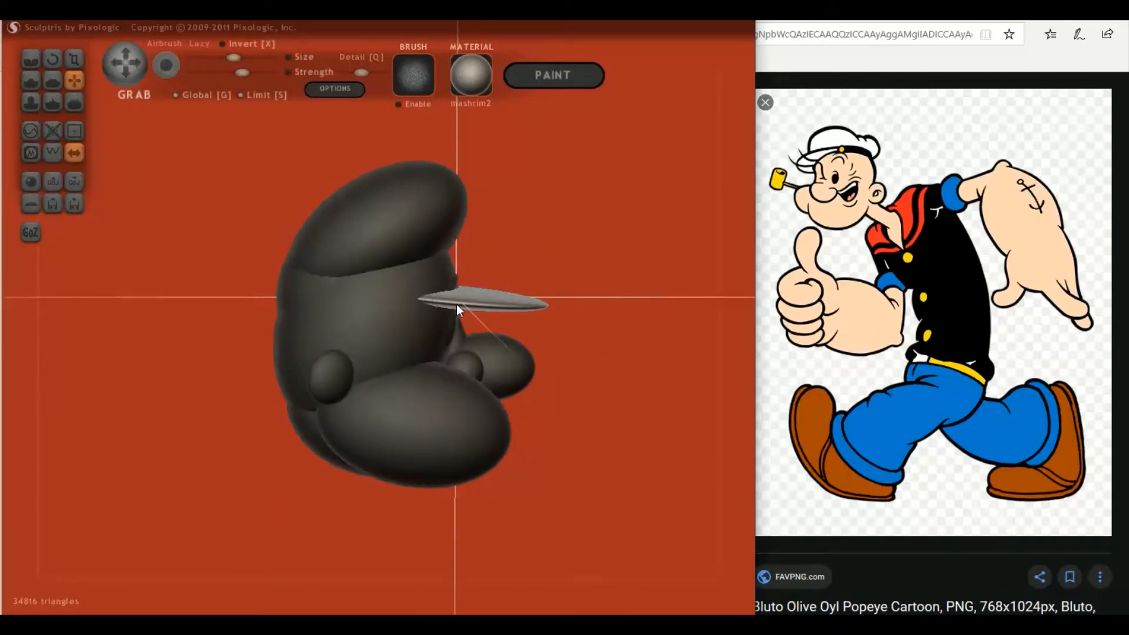
pyautogui.moveTo(457, 304); pyautogui.dragTo(417, 262)
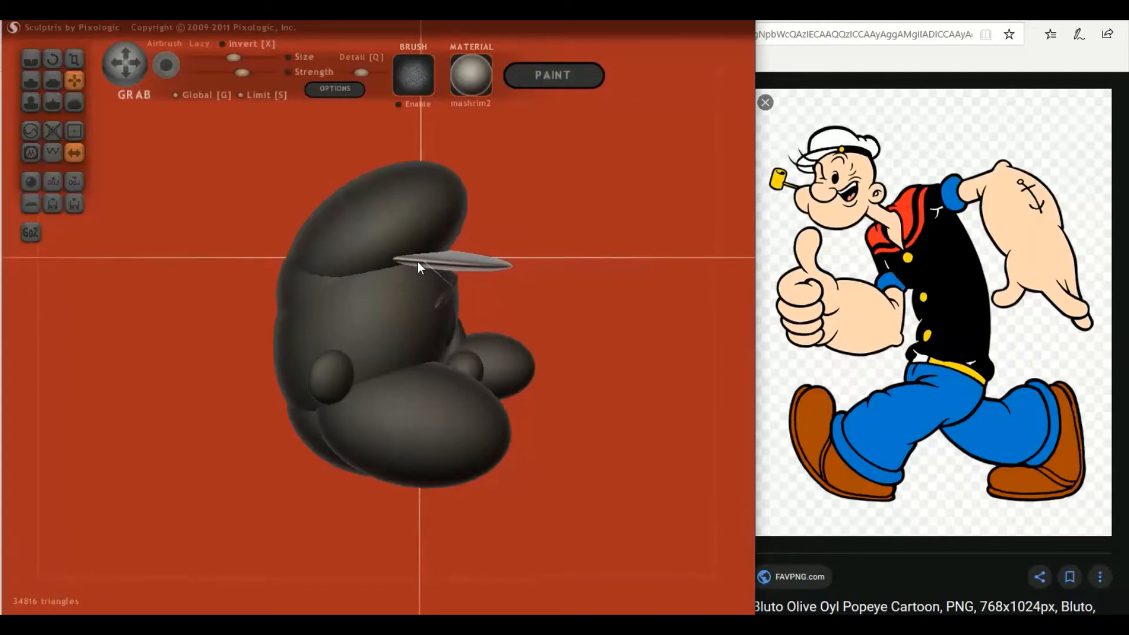
pyautogui.moveTo(397, 264); pyautogui.dragTo(205, 245, button='right')
pyautogui.moveTo(312, 254); pyautogui.dragTo(323, 259)
pyautogui.moveTo(324, 259)
pyautogui.mouseDown(button='right')
pyautogui.moveTo(440, 268)
pyautogui.moveTo(342, 271)
pyautogui.mouseUp(button='right')
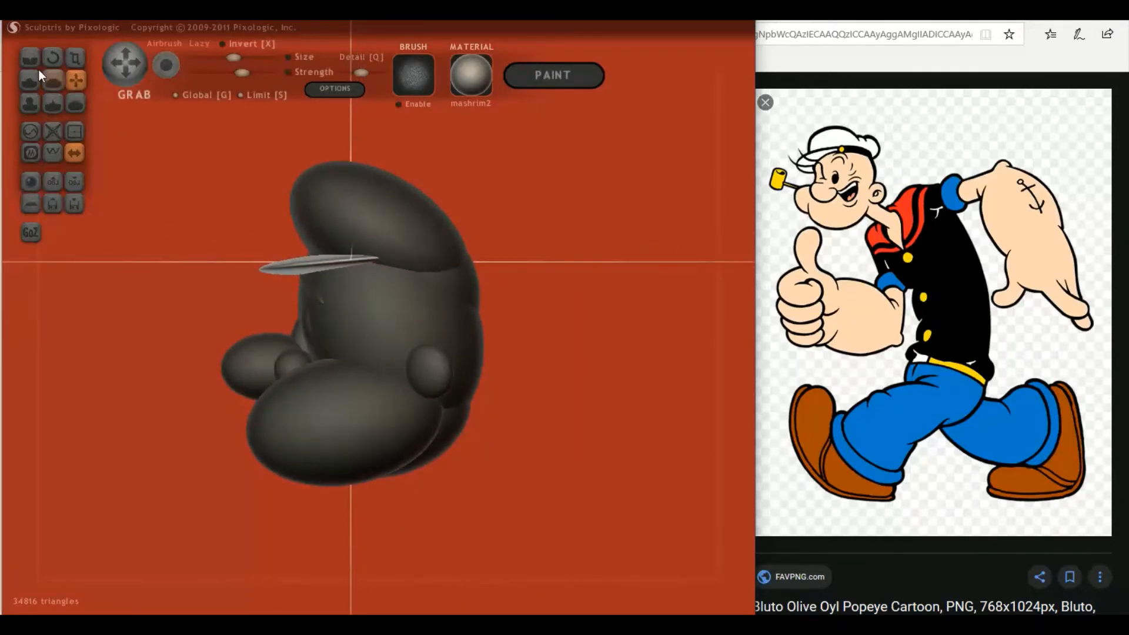
# - Rotate the brim so its front edge tilts upward, and compare it with the cap in the reference
pyautogui.click(48, 56)
pyautogui.moveTo(311, 220); pyautogui.dragTo(315, 223)
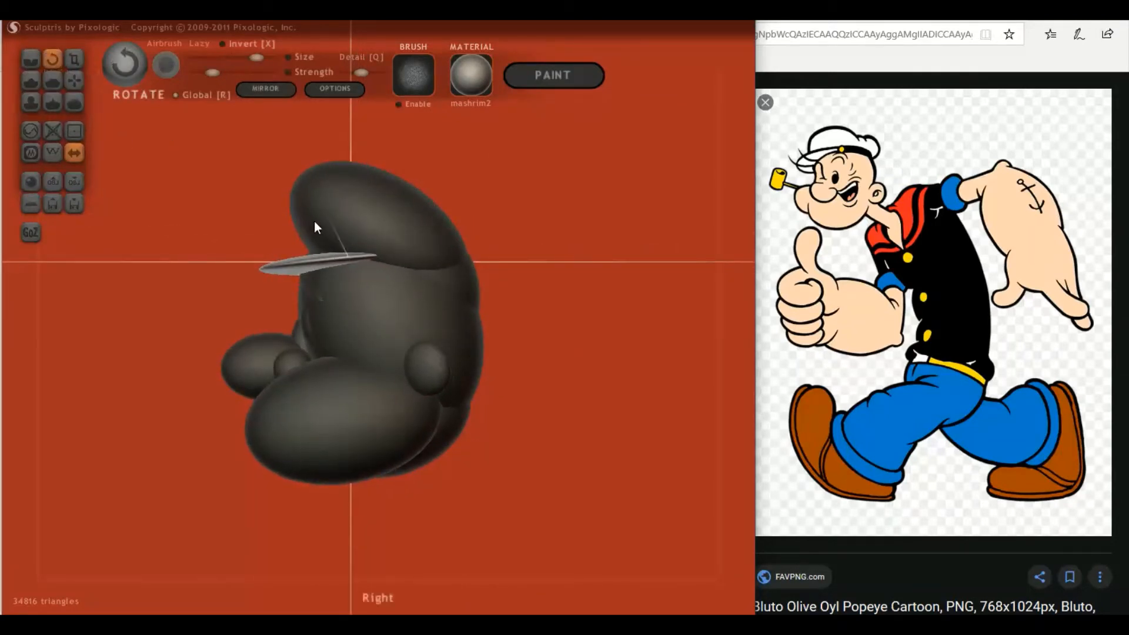
pyautogui.moveTo(359, 253)
pyautogui.mouseDown()
pyautogui.moveTo(335, 284)
pyautogui.moveTo(315, 281)
pyautogui.moveTo(588, 287)
pyautogui.mouseUp()
pyautogui.click(81, 80)
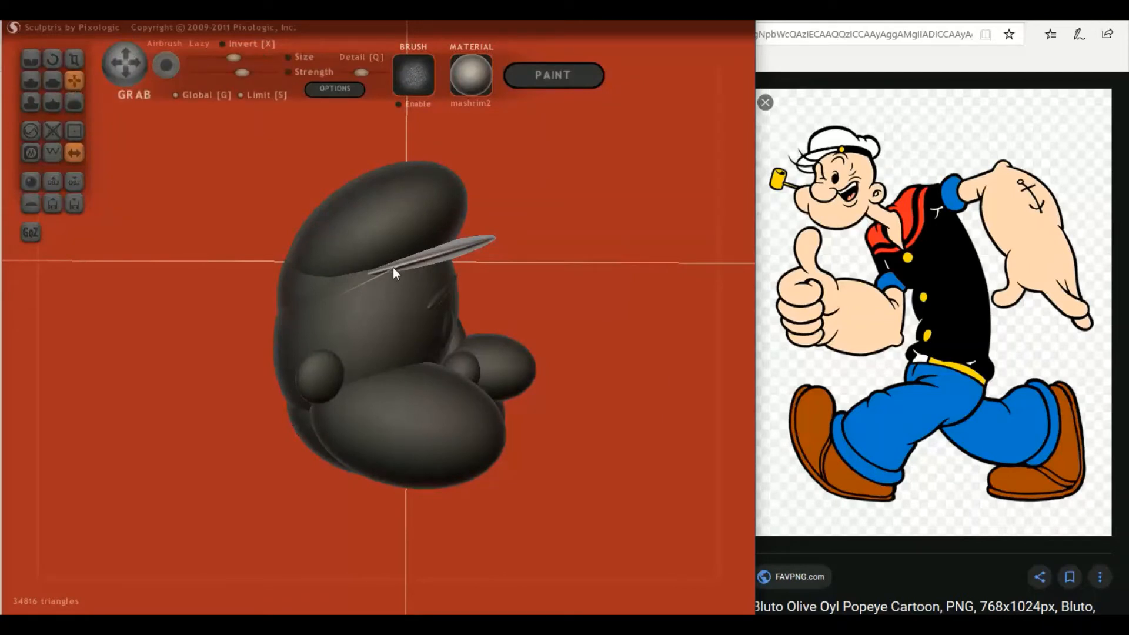
pyautogui.moveTo(393, 265)
pyautogui.mouseDown(button='right')
pyautogui.moveTo(373, 281)
pyautogui.moveTo(266, 281)
pyautogui.moveTo(127, 264)
pyautogui.moveTo(324, 223)
pyautogui.mouseUp(button='right')
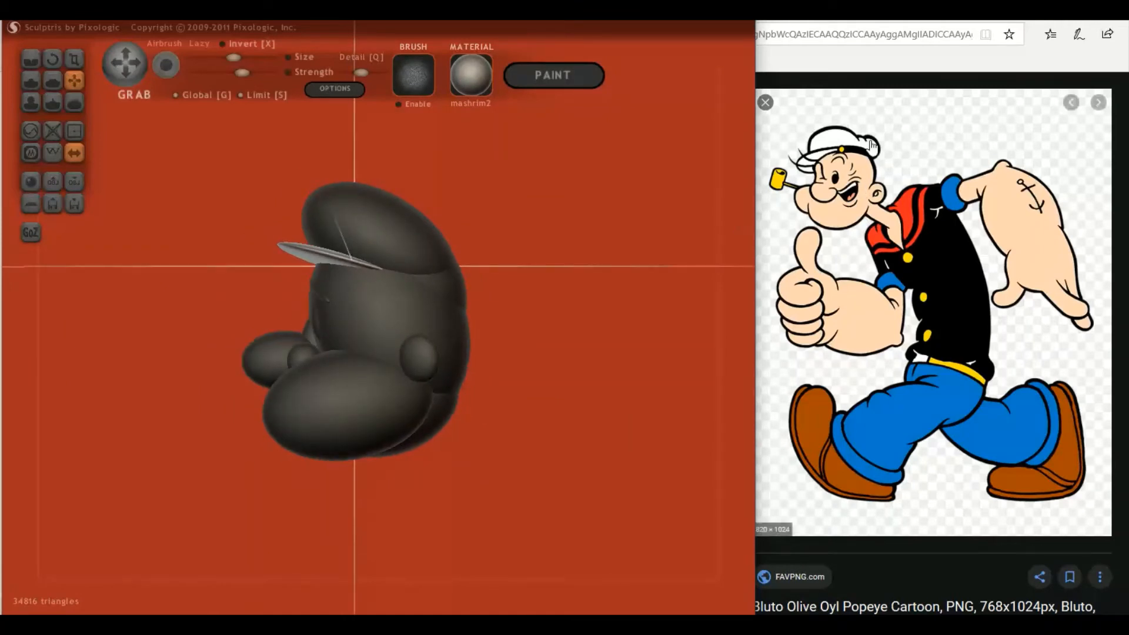
pyautogui.moveTo(724, 282)
pyautogui.mouseDown(button='right')
pyautogui.moveTo(647, 307)
pyautogui.moveTo(501, 273)
pyautogui.mouseUp(button='right')
pyautogui.moveTo(449, 243)
pyautogui.mouseDown(button='right')
pyautogui.moveTo(608, 259)
pyautogui.moveTo(489, 301)
pyautogui.moveTo(501, 309)
pyautogui.mouseUp(button='right')
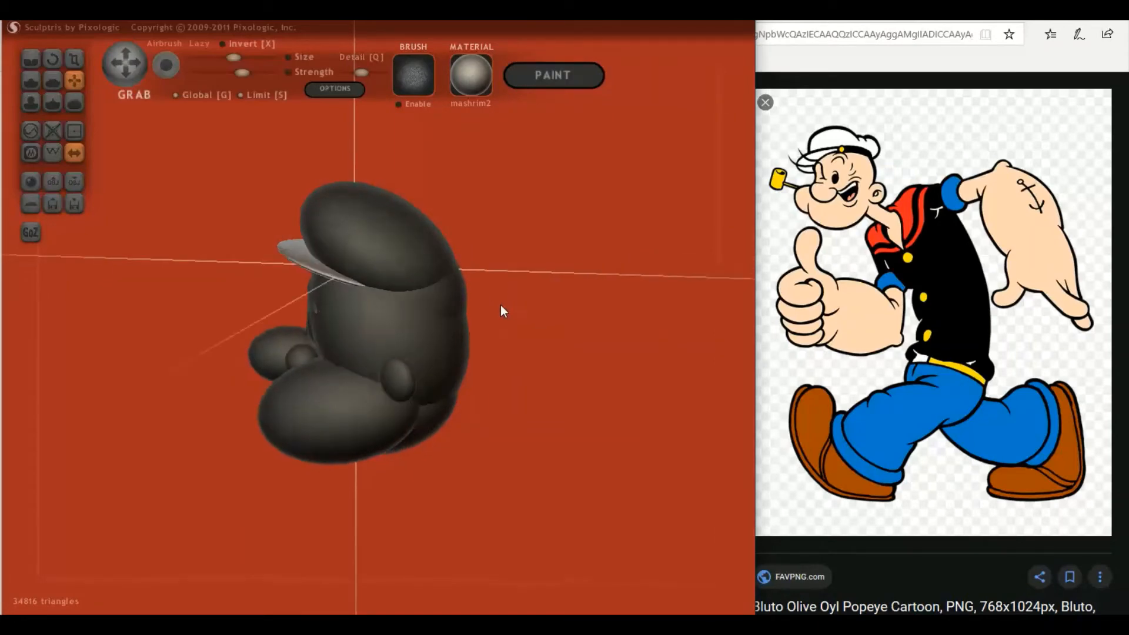
# - Add a centred sphere behind the head at cap height and scale it down to roughly half its size
pyautogui.click(31, 182)
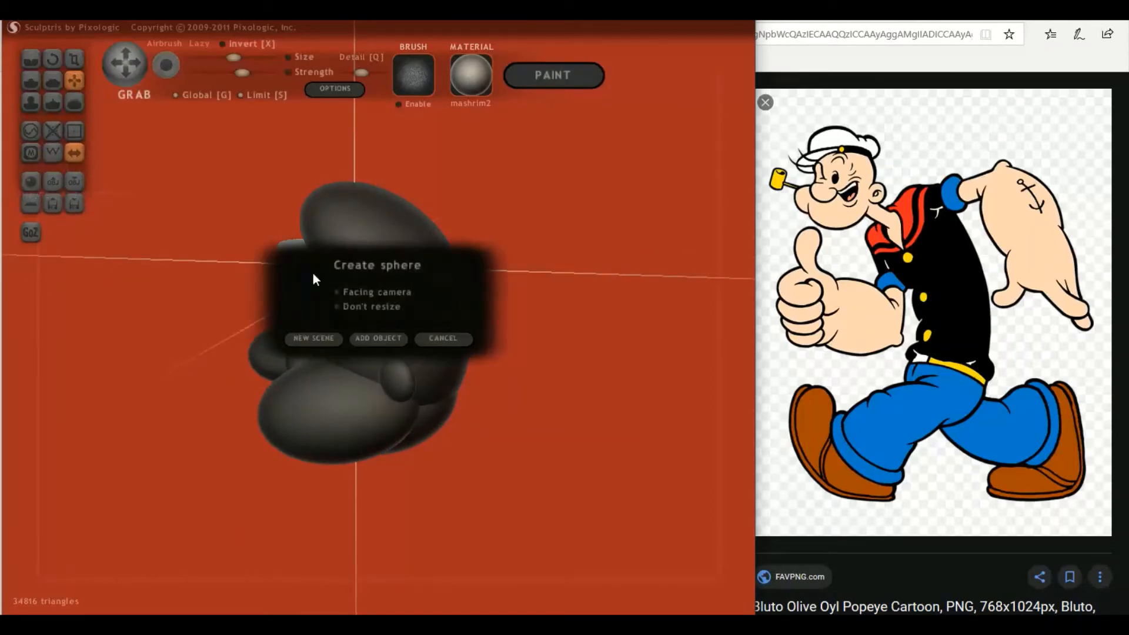
pyautogui.click(384, 339)
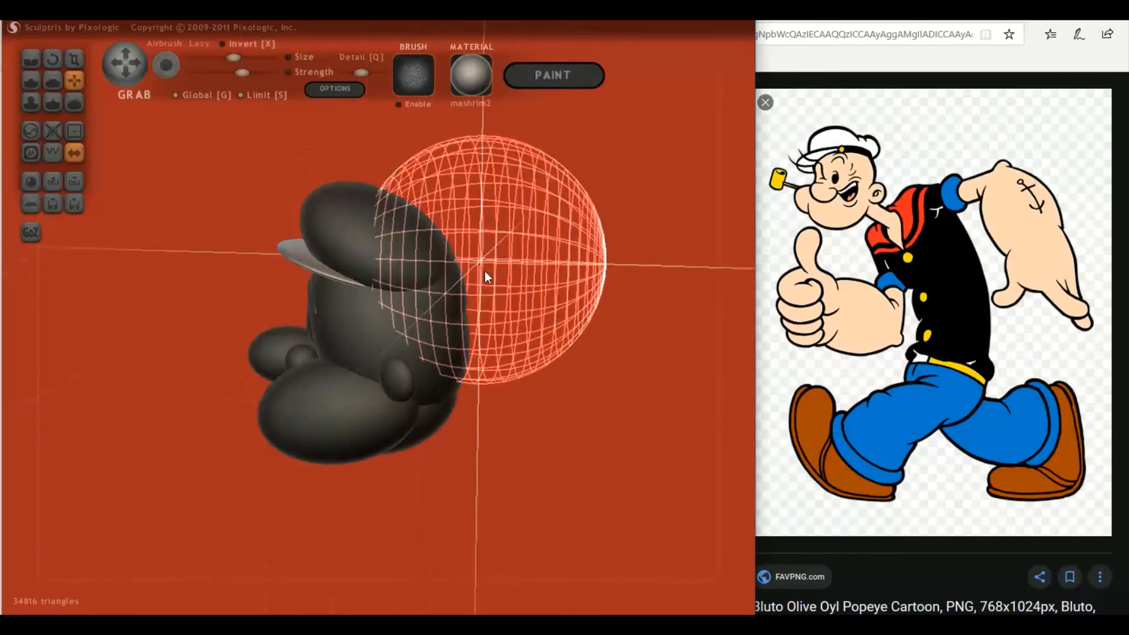
pyautogui.click(484, 270)
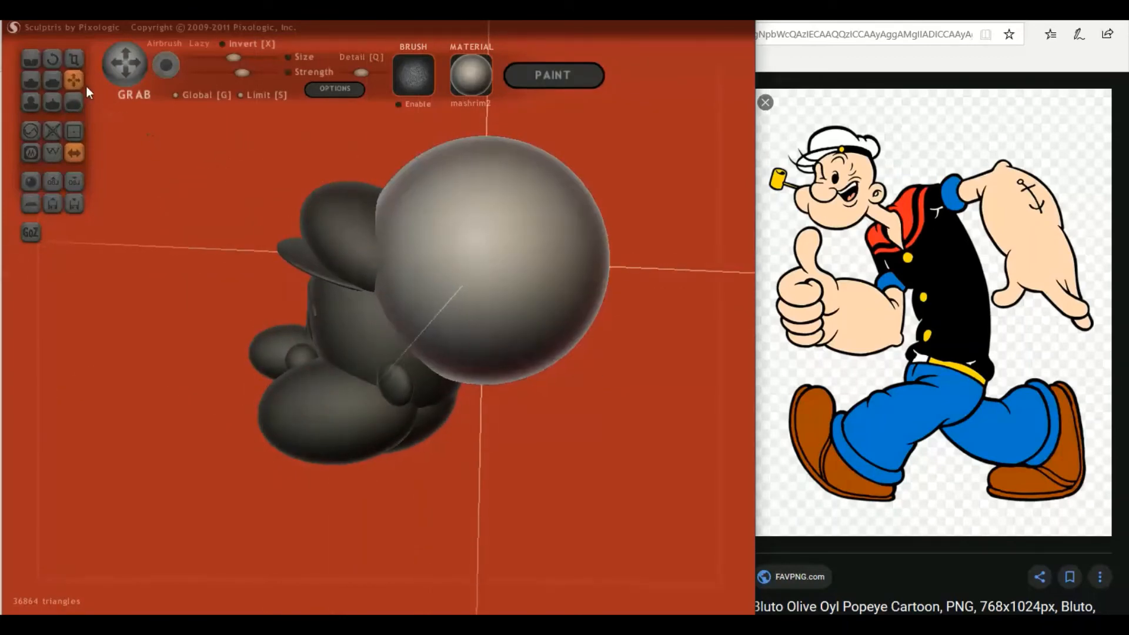
pyautogui.click(74, 58)
pyautogui.moveTo(478, 207); pyautogui.dragTo(447, 357)
pyautogui.moveTo(447, 357); pyautogui.dragTo(378, 323, button='right')
pyautogui.moveTo(379, 323); pyautogui.dragTo(471, 252)
pyautogui.moveTo(471, 253)
pyautogui.mouseDown(button='right')
pyautogui.moveTo(420, 285)
pyautogui.moveTo(485, 259)
pyautogui.mouseUp(button='right')
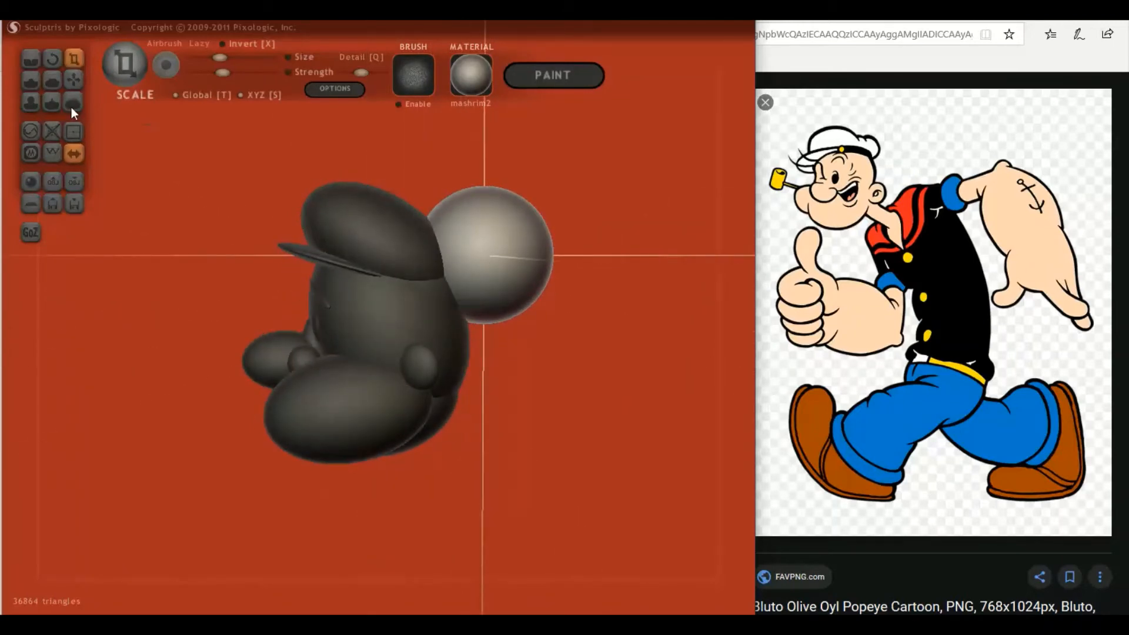
# - Flatten the rear sphere into a horizontal oval and move it forward and down against the cap's back edge
pyautogui.click(76, 59)
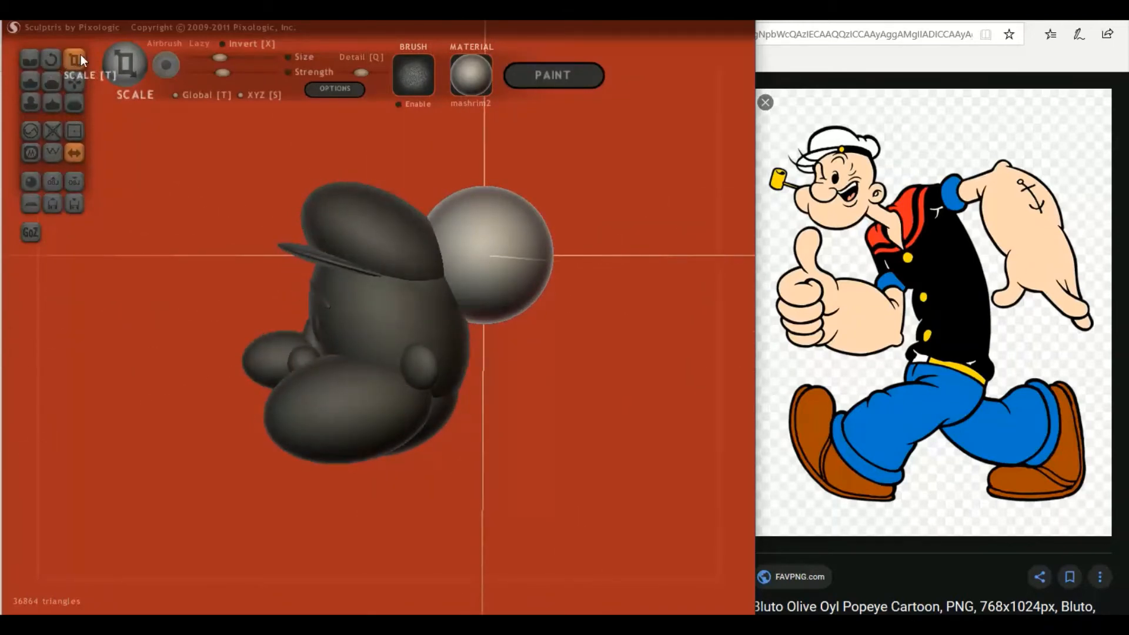
pyautogui.moveTo(488, 202); pyautogui.dragTo(456, 329)
pyautogui.moveTo(456, 329)
pyautogui.mouseDown(button='right')
pyautogui.moveTo(320, 341)
pyautogui.moveTo(362, 346)
pyautogui.moveTo(451, 315)
pyautogui.moveTo(452, 327)
pyautogui.mouseUp(button='right')
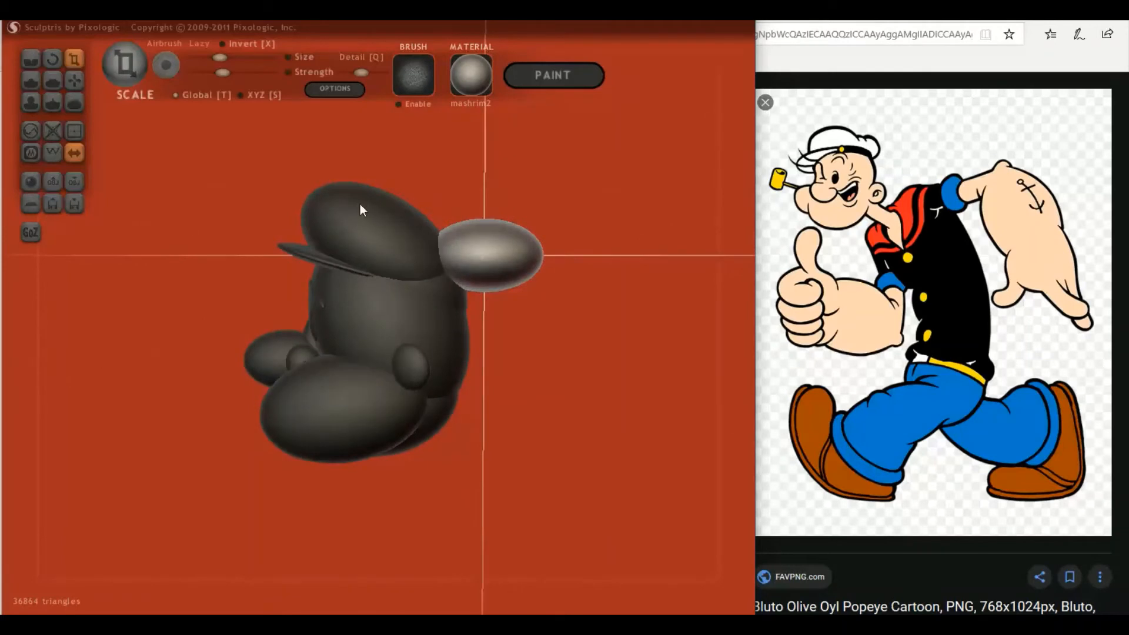
pyautogui.click(76, 79)
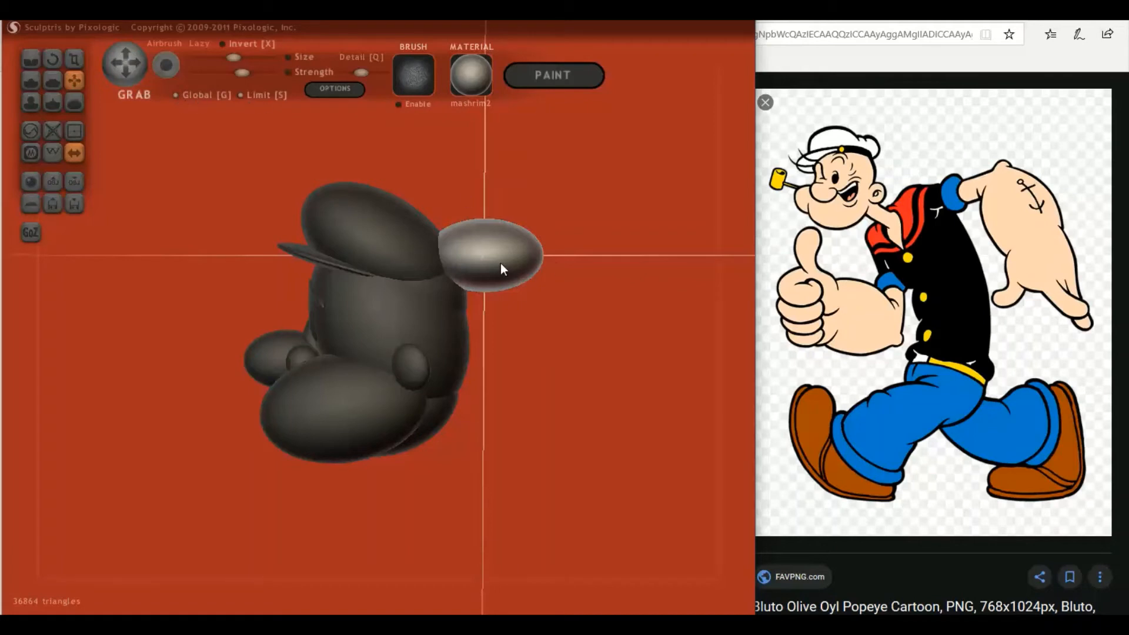
pyautogui.moveTo(500, 263); pyautogui.dragTo(439, 296)
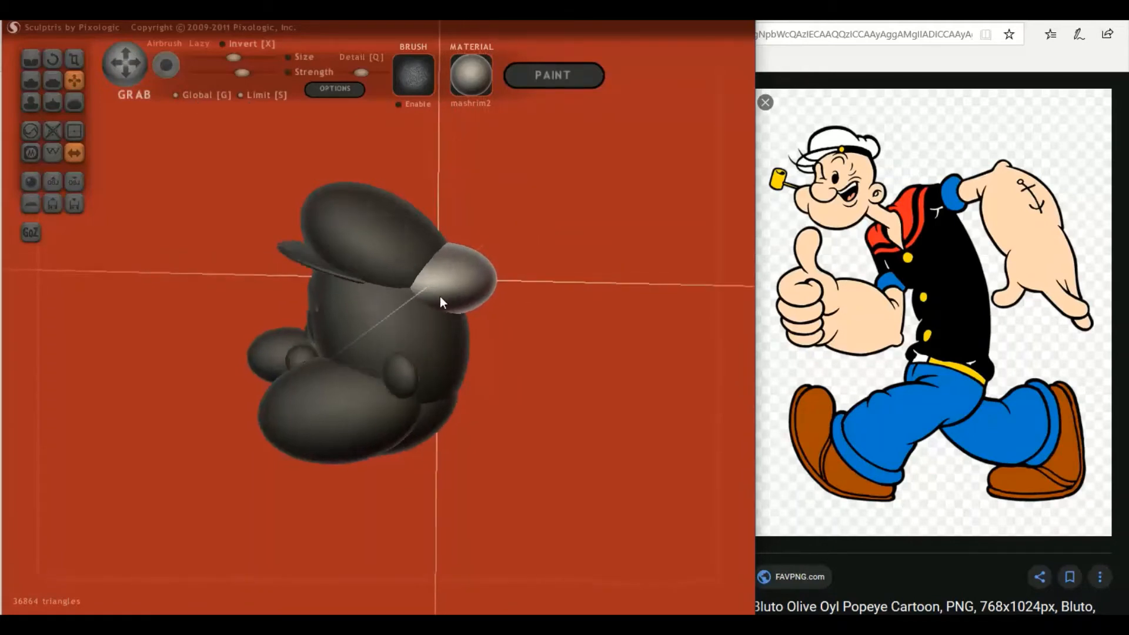
pyautogui.moveTo(440, 296); pyautogui.dragTo(329, 291, button='right')
# - Scale up the rear roll slightly so it spans the back of the cap, undoing the first resize and repeating it
pyautogui.click(74, 58)
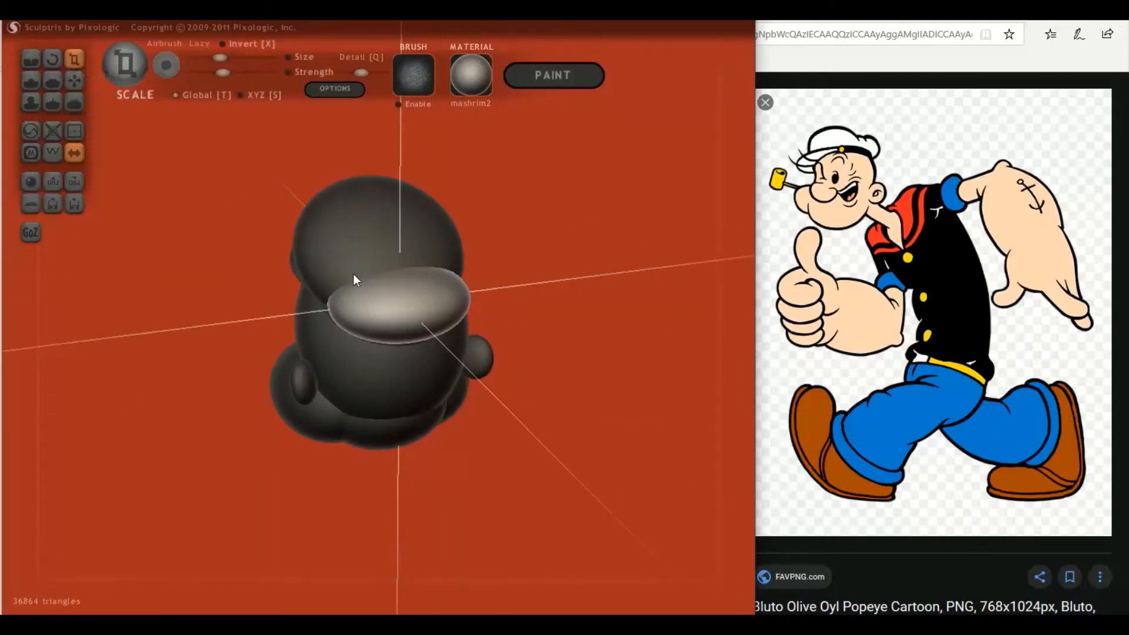
pyautogui.moveTo(387, 316); pyautogui.dragTo(418, 300)
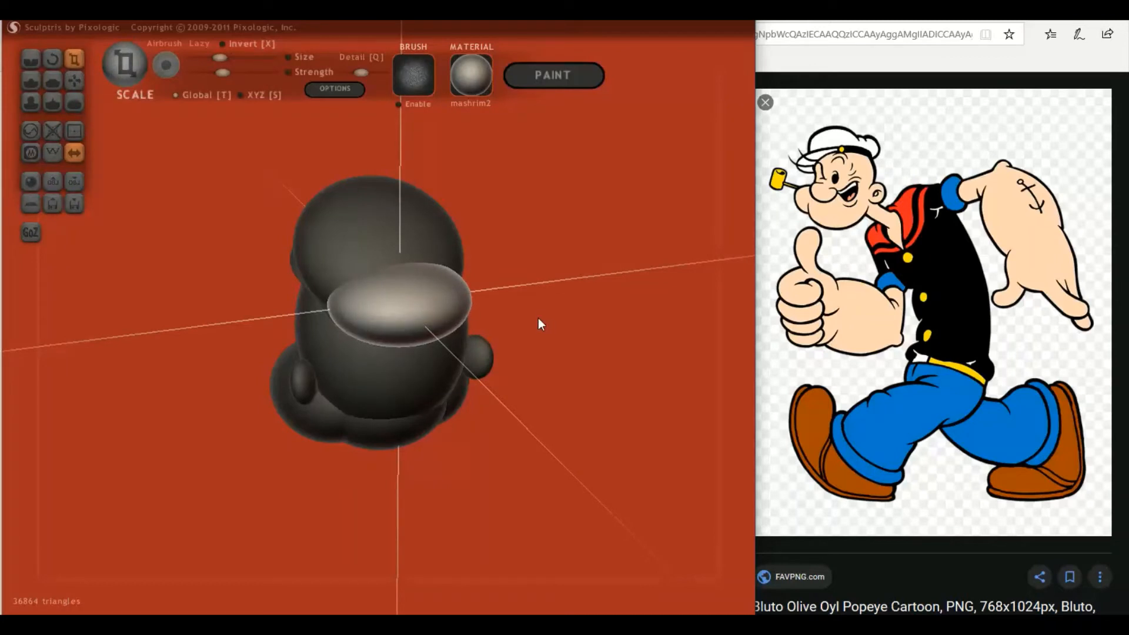
pyautogui.hotkey('ctrl', 'z')
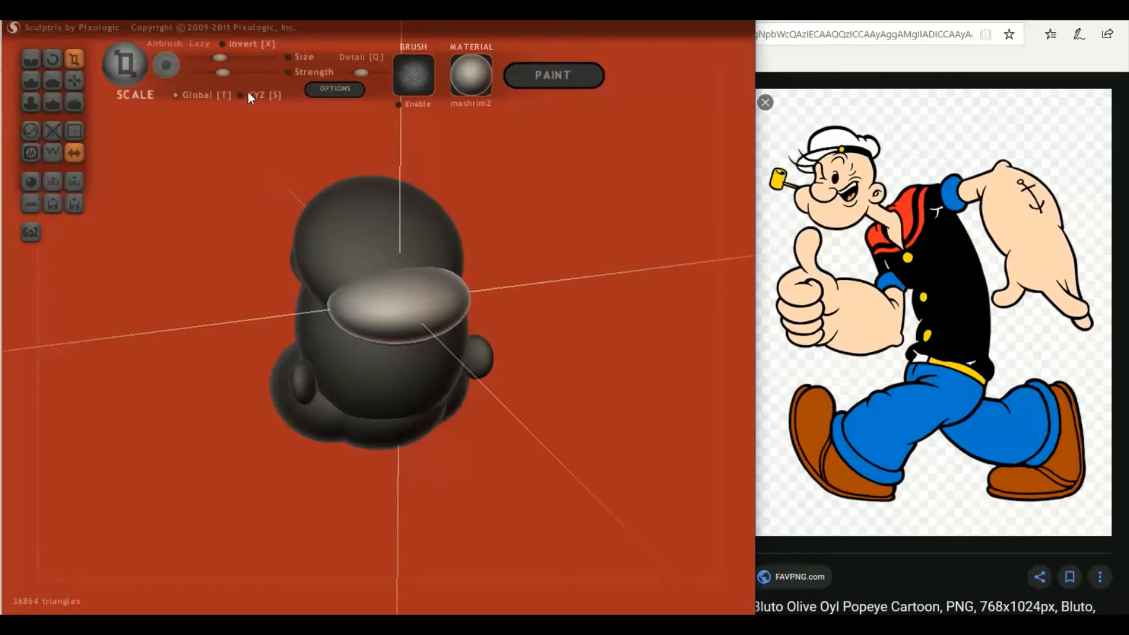
pyautogui.moveTo(433, 312); pyautogui.dragTo(460, 308)
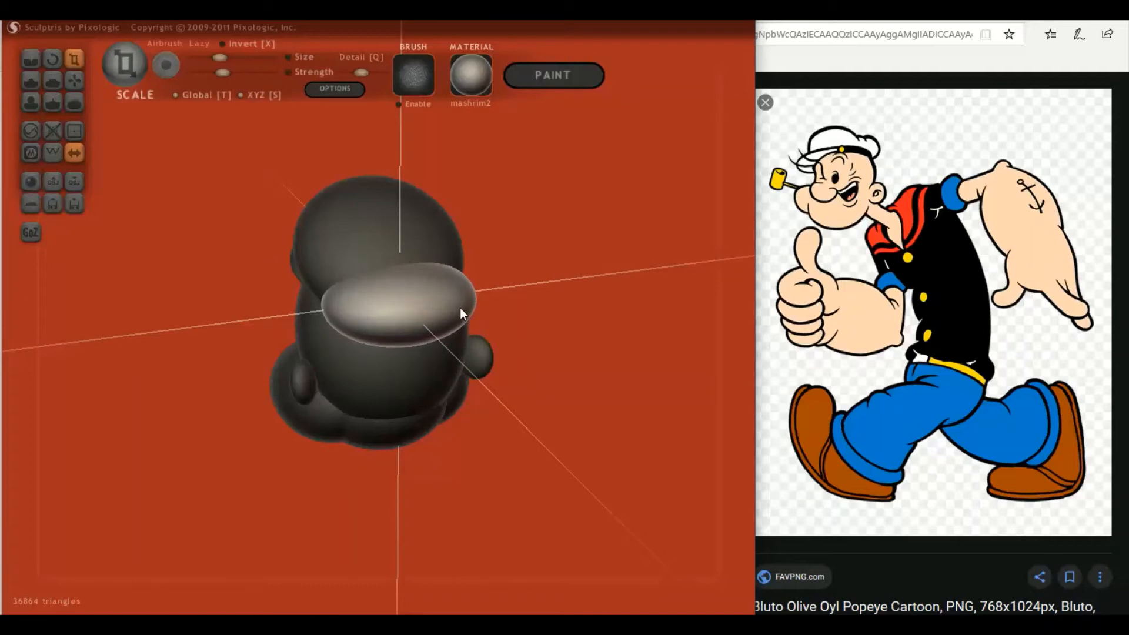
pyautogui.moveTo(461, 308); pyautogui.dragTo(566, 277, button='right')
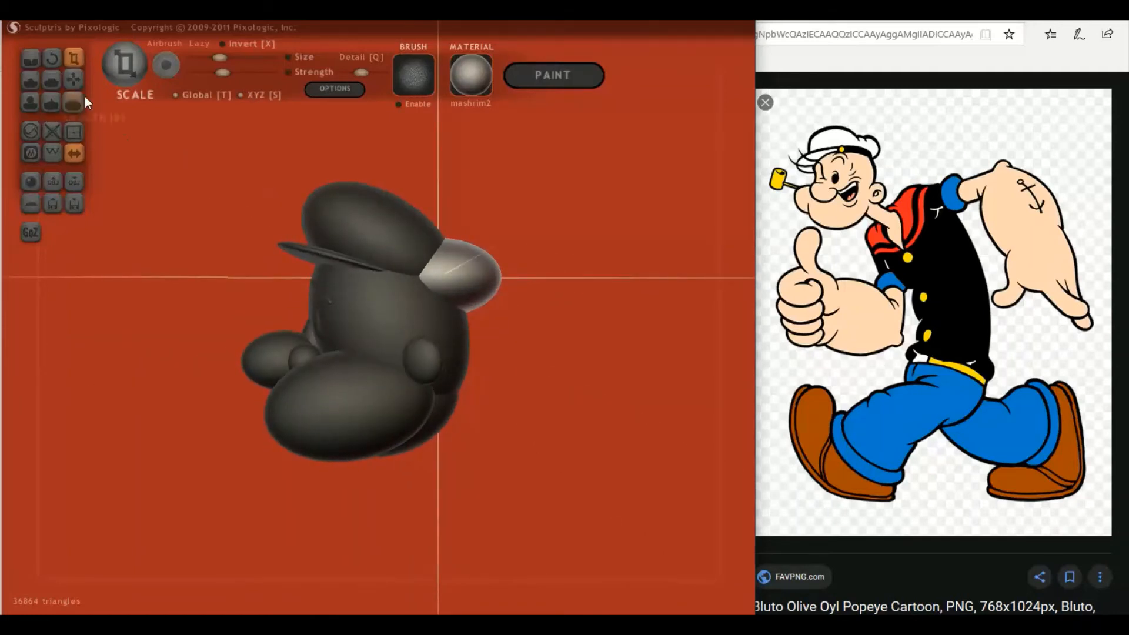
# - Move the rear roll slightly forward and down against the cap's back edge, checking it from the side
pyautogui.click(74, 80)
pyautogui.moveTo(452, 273); pyautogui.dragTo(446, 309)
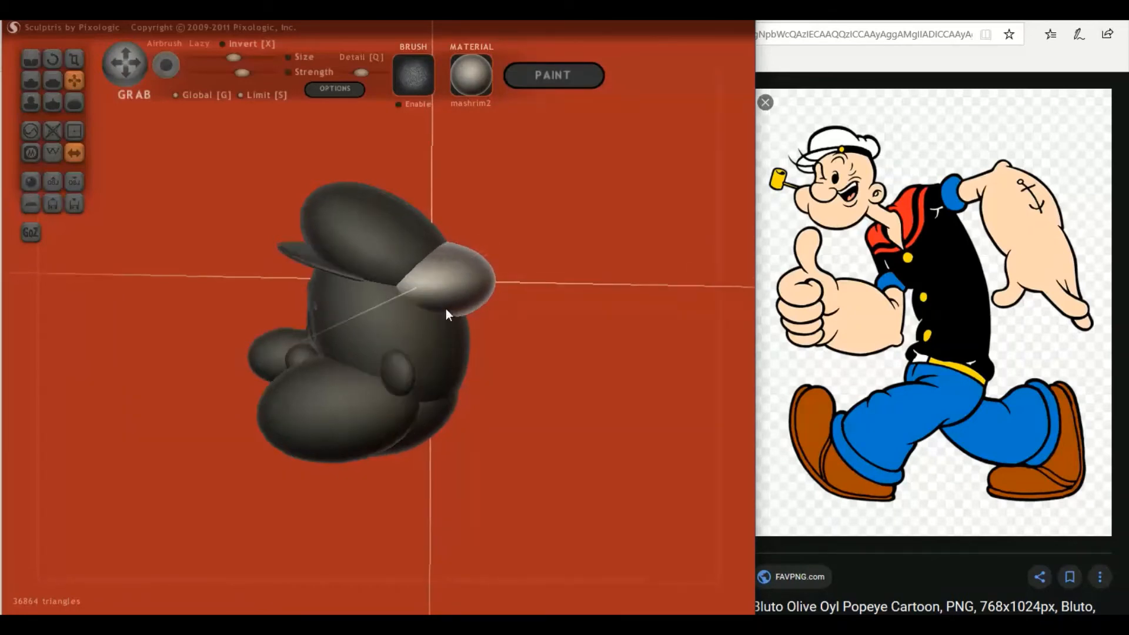
pyautogui.moveTo(446, 309)
pyautogui.mouseDown(button='right')
pyautogui.moveTo(361, 297)
pyautogui.moveTo(189, 309)
pyautogui.moveTo(238, 288)
pyautogui.moveTo(453, 320)
pyautogui.moveTo(491, 306)
pyautogui.moveTo(423, 278)
pyautogui.mouseUp(button='right')
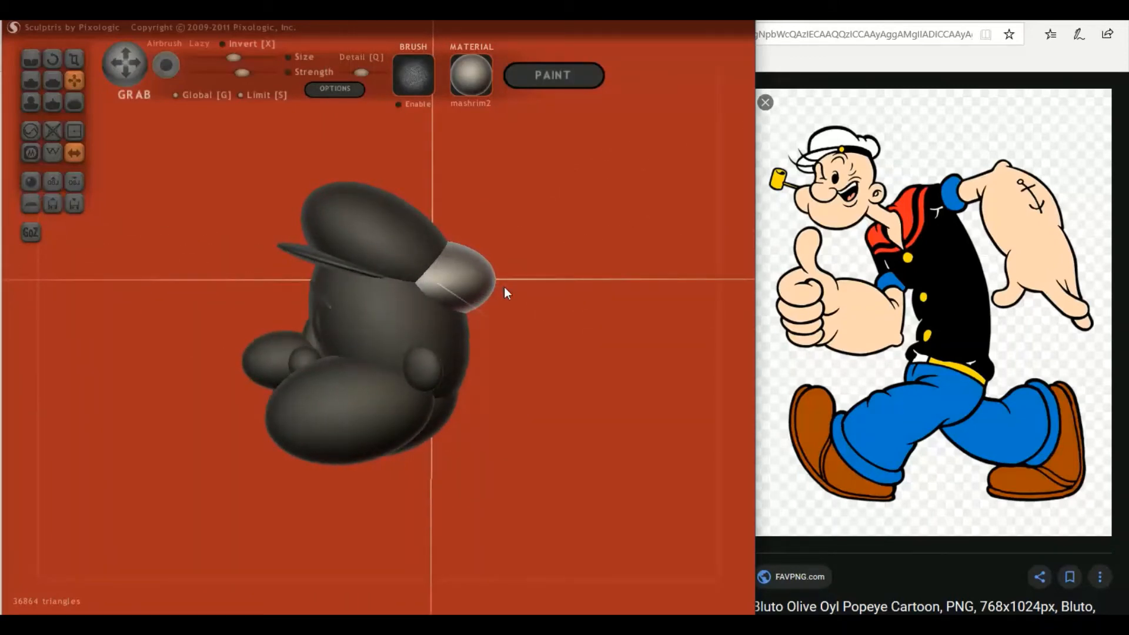
pyautogui.moveTo(504, 288)
pyautogui.mouseDown(button='right')
pyautogui.moveTo(431, 321)
pyautogui.moveTo(454, 253)
pyautogui.moveTo(458, 333)
pyautogui.moveTo(519, 263)
pyautogui.moveTo(496, 302)
pyautogui.moveTo(460, 282)
pyautogui.mouseUp(button='right')
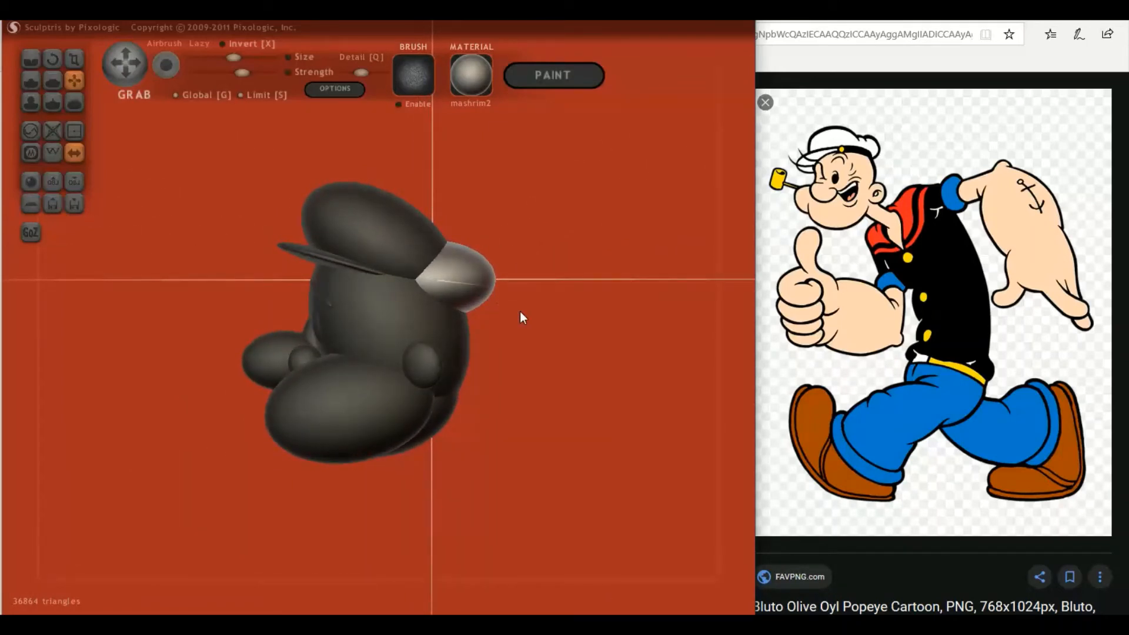
pyautogui.press('Insert')
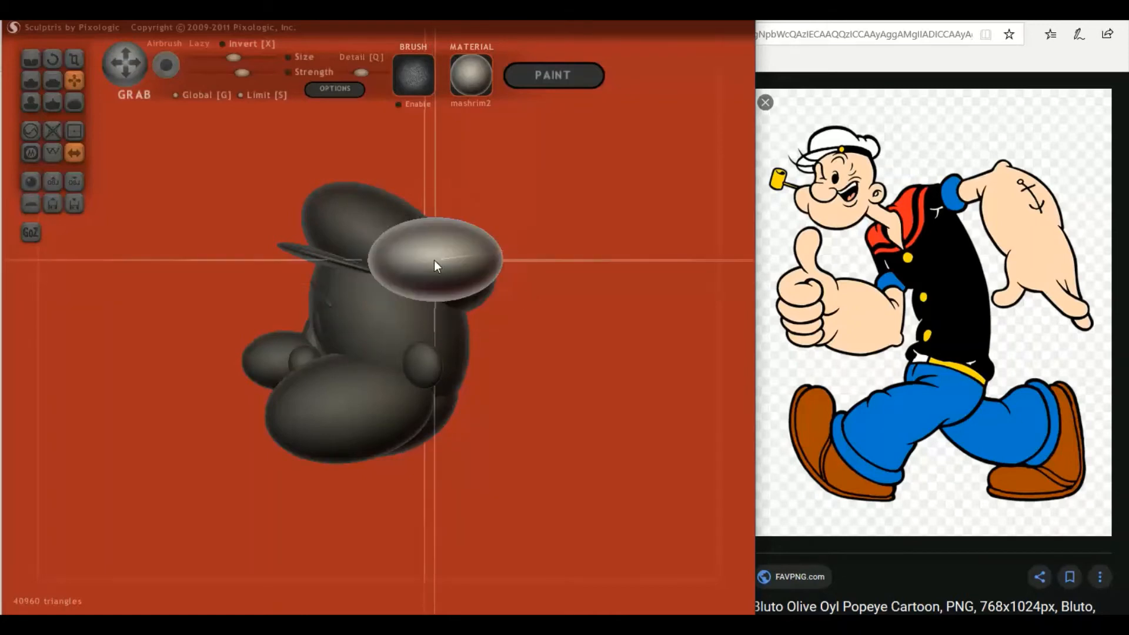
pyautogui.moveTo(326, 231); pyautogui.dragTo(221, 240, button='right')
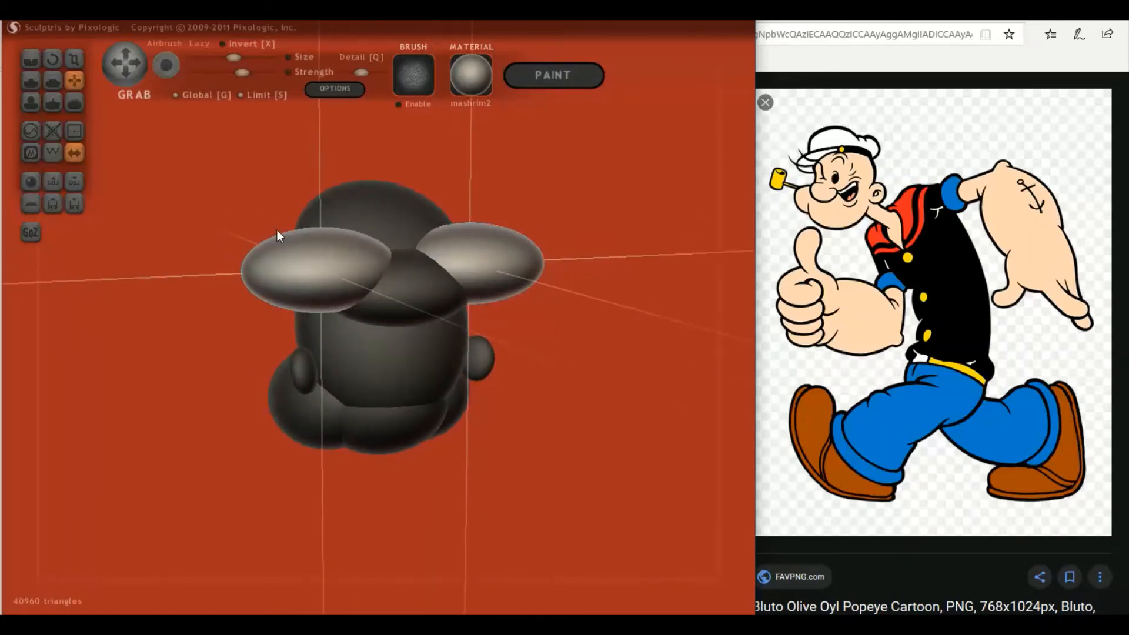
pyautogui.hotkey('ctrl', 'z')
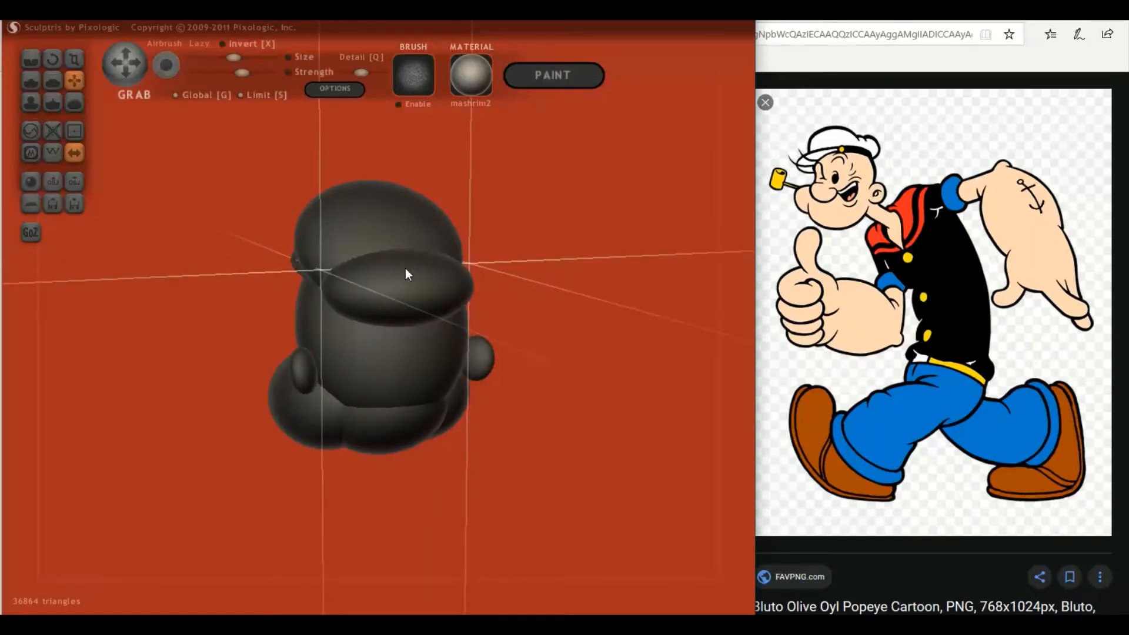
# - Add a flattened centred sphere behind the cap's crown, rotate it upright and move it into the gap between crown and rear roll
pyautogui.press('Insert')
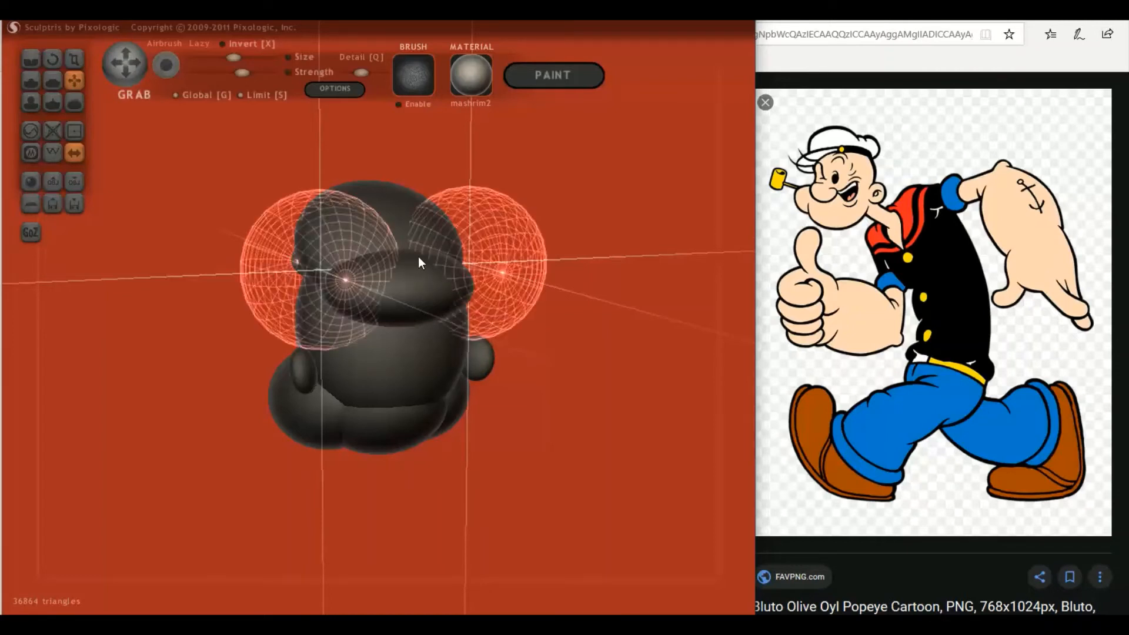
pyautogui.moveTo(412, 249); pyautogui.dragTo(495, 273, button='right')
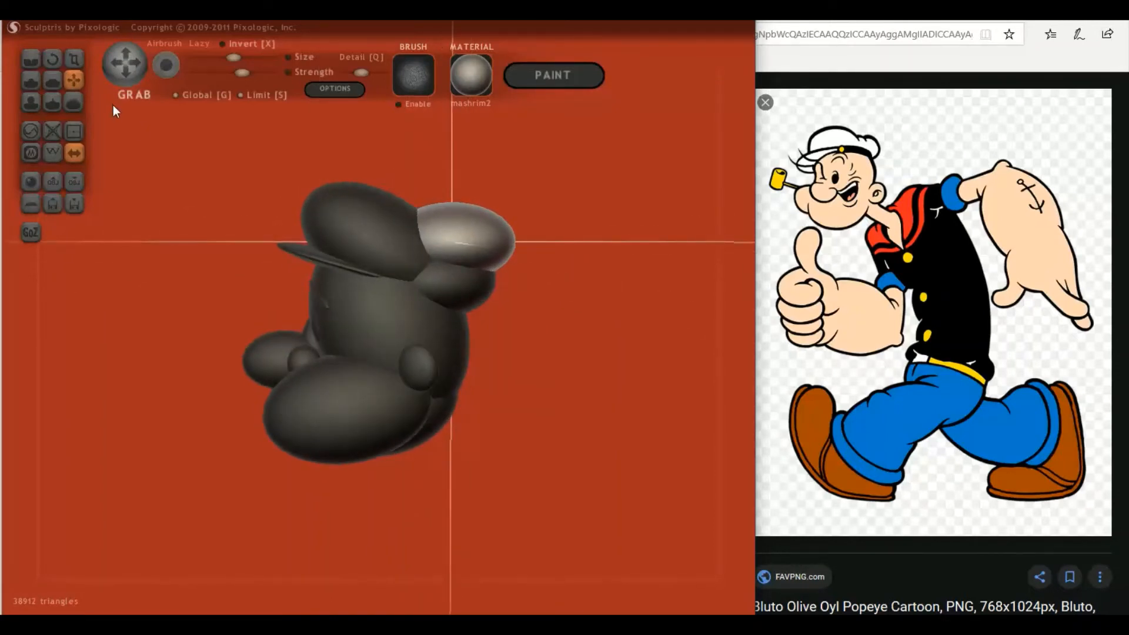
pyautogui.click(52, 59)
pyautogui.moveTo(434, 246); pyautogui.dragTo(500, 275)
pyautogui.click(74, 80)
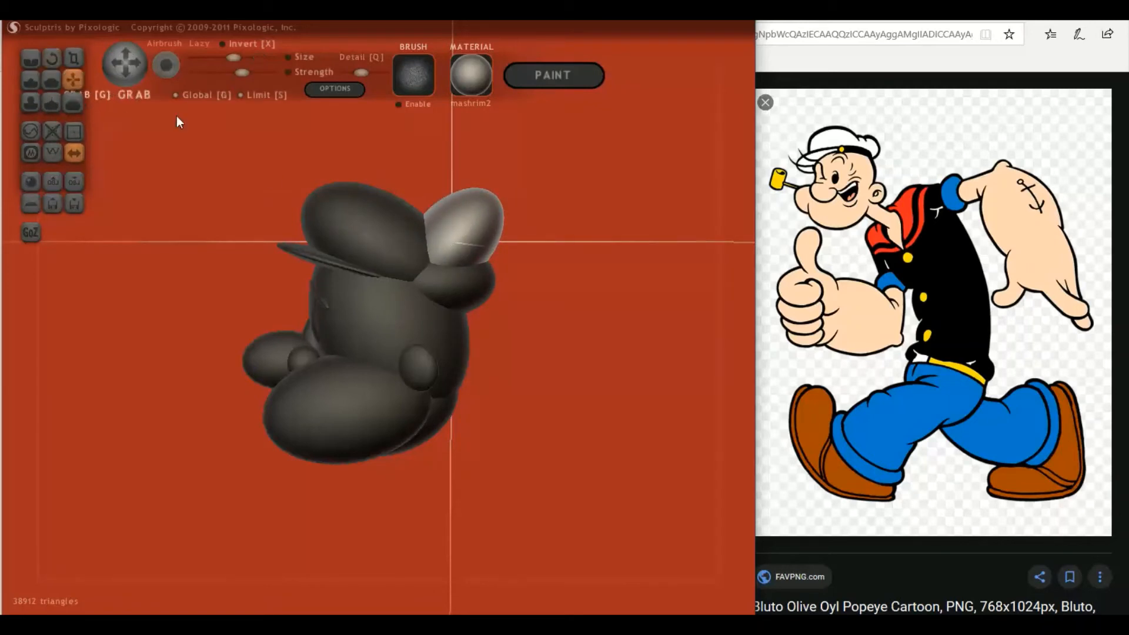
pyautogui.moveTo(451, 217); pyautogui.dragTo(422, 260)
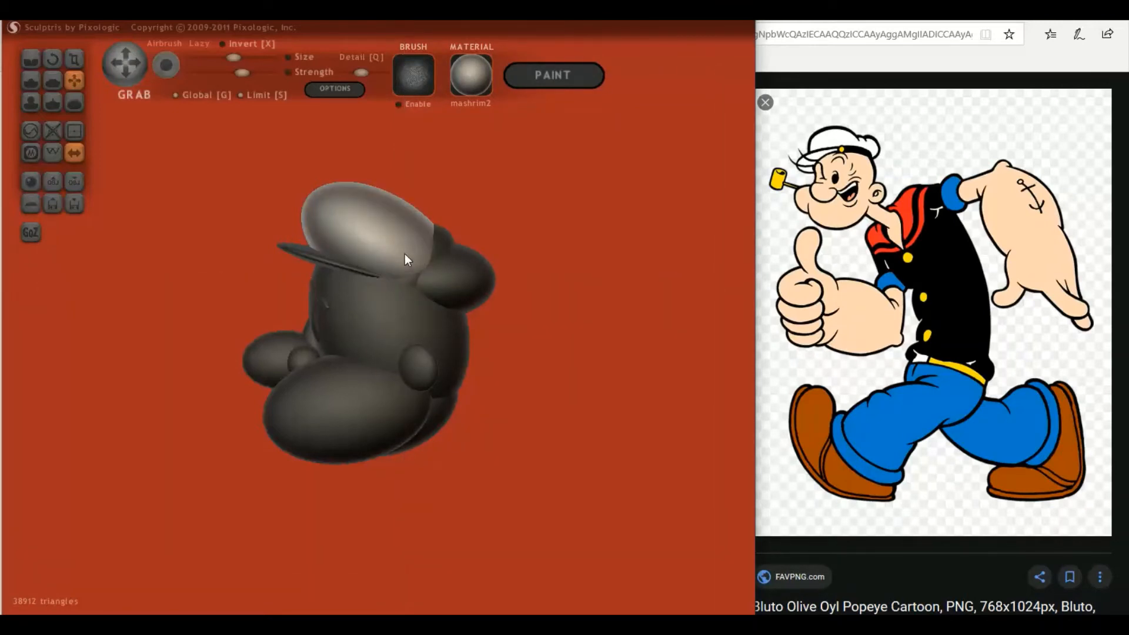
# - Rotate the filler sphere inside the cap to a steeper backward slope and move it slightly down
pyautogui.click(52, 59)
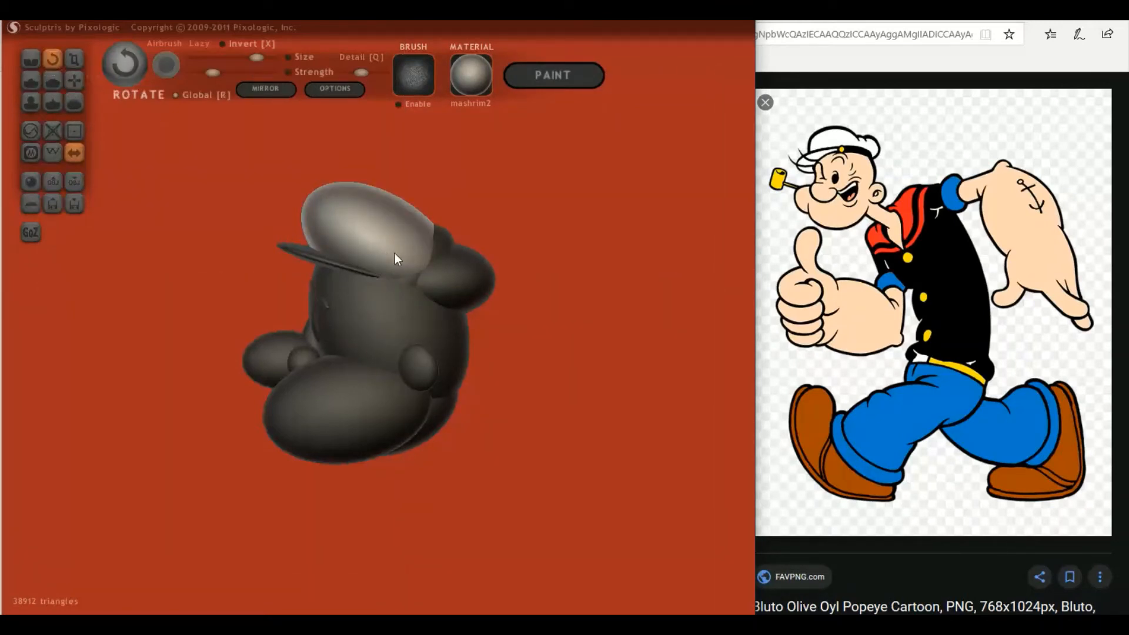
pyautogui.moveTo(401, 259); pyautogui.dragTo(366, 279)
pyautogui.click(74, 80)
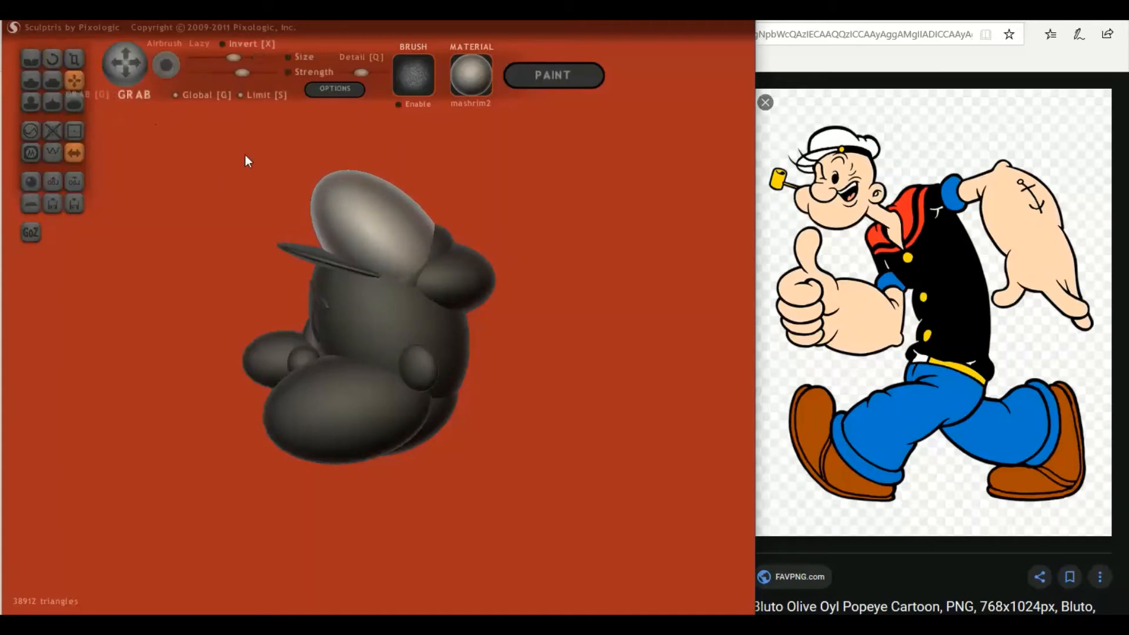
pyautogui.moveTo(359, 195); pyautogui.dragTo(356, 203)
# - Compare the cap's rear pieces from the back and side, and adjust the rear roll's scale to fit behind the crown
pyautogui.moveTo(410, 226)
pyautogui.mouseDown(button='right')
pyautogui.moveTo(446, 236)
pyautogui.moveTo(390, 280)
pyautogui.moveTo(316, 274)
pyautogui.mouseUp(button='right')
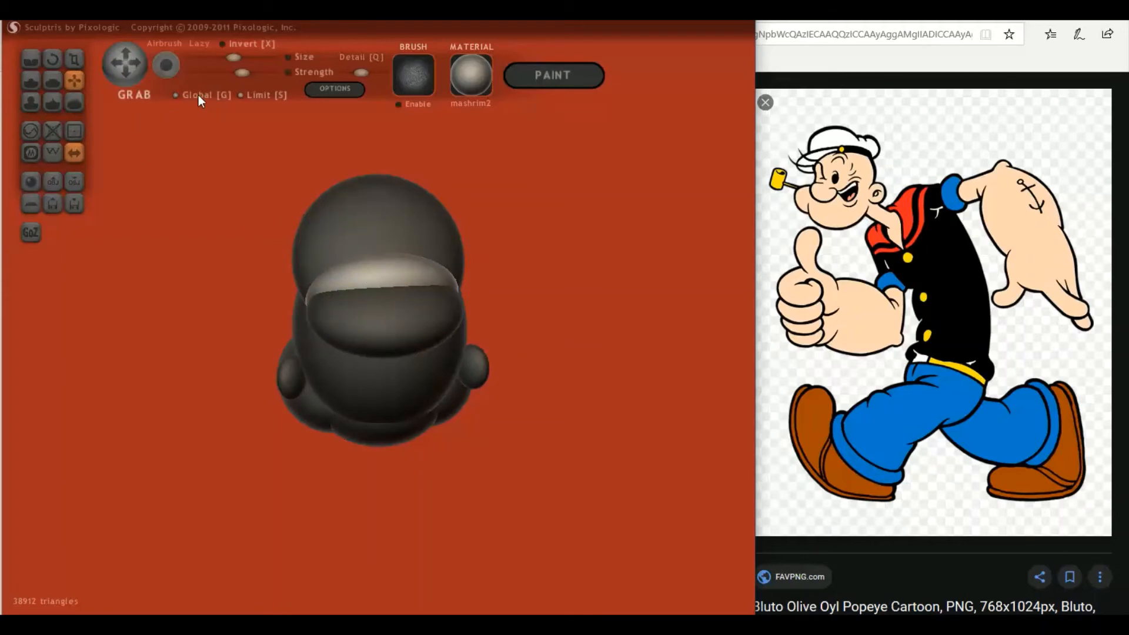
pyautogui.moveTo(199, 94)
pyautogui.mouseDown(button='right')
pyautogui.moveTo(233, 167)
pyautogui.moveTo(307, 154)
pyautogui.moveTo(402, 183)
pyautogui.mouseUp(button='right')
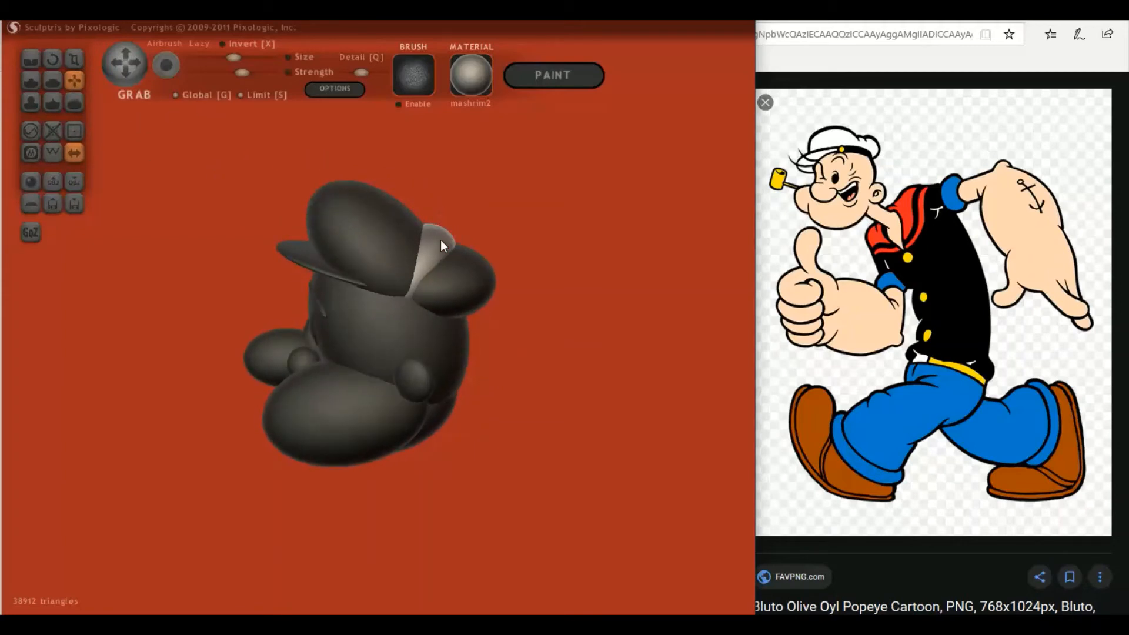
pyautogui.moveTo(439, 240); pyautogui.dragTo(309, 262, button='right')
pyautogui.click(73, 59)
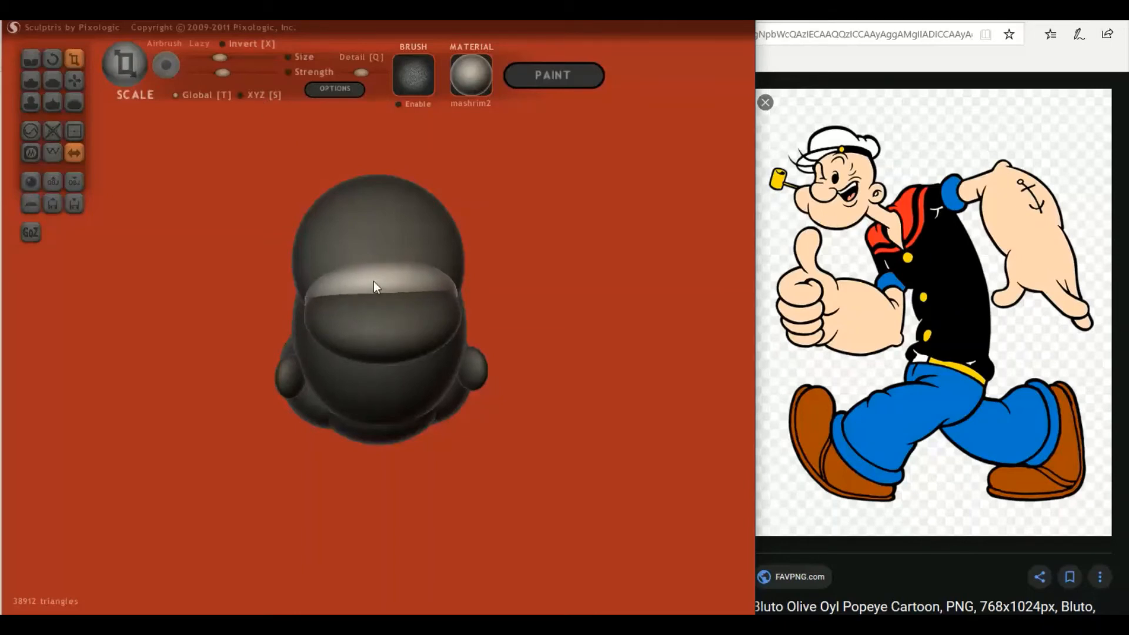
pyautogui.moveTo(333, 288); pyautogui.dragTo(464, 270, button='right')
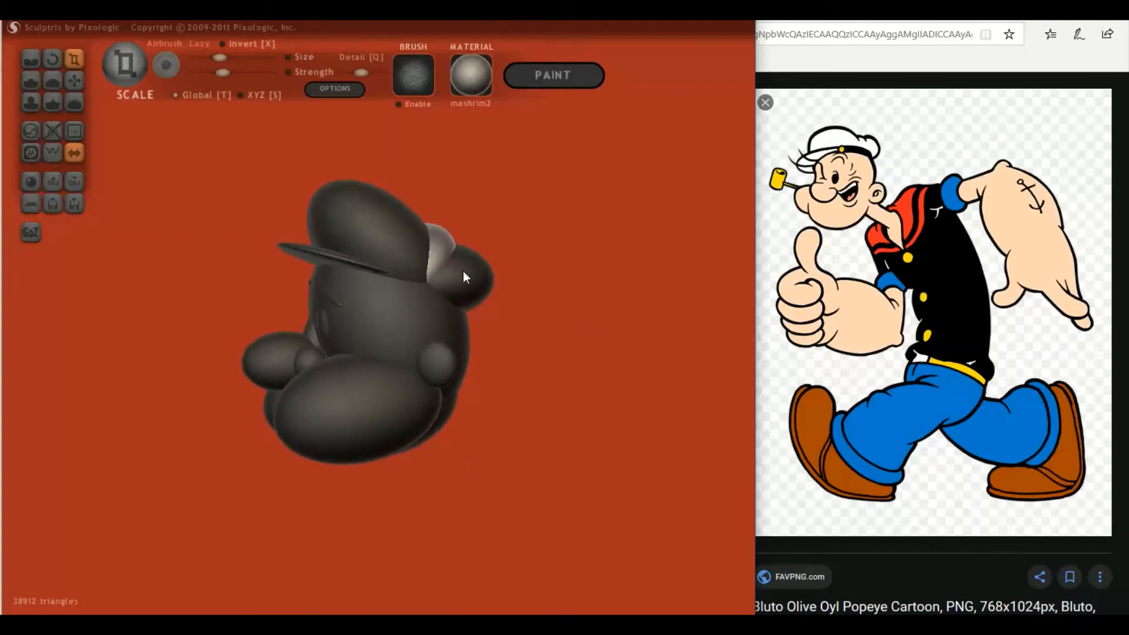
pyautogui.moveTo(471, 263); pyautogui.dragTo(478, 291)
pyautogui.moveTo(477, 291); pyautogui.dragTo(200, 142, button='right')
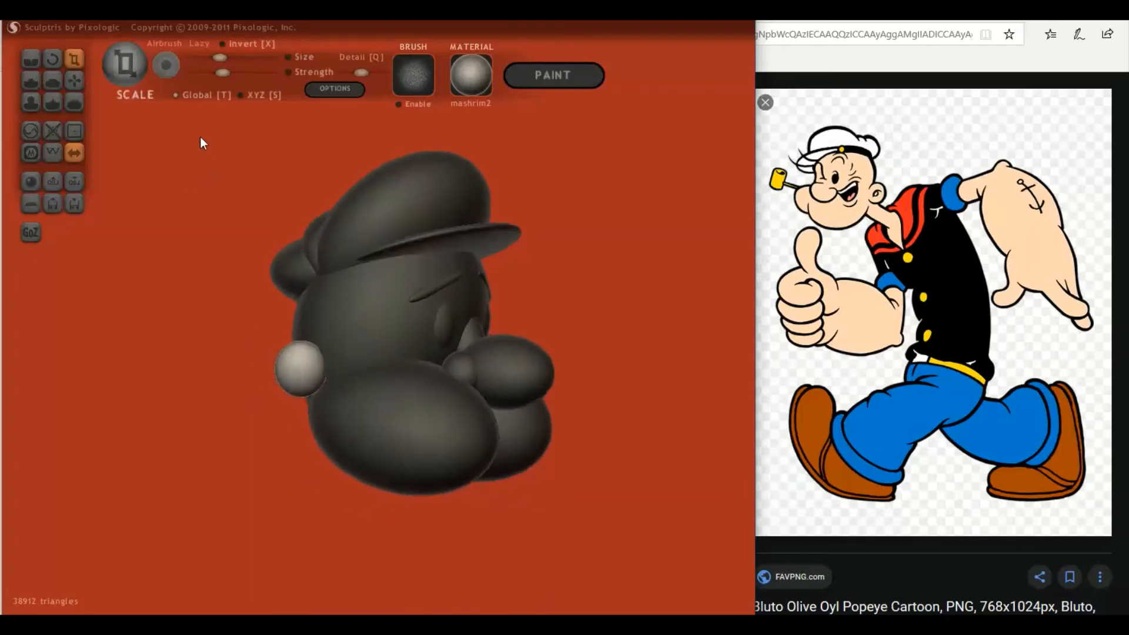
# - Scale up the mirrored ears slightly and check them from the other side of the head
pyautogui.moveTo(305, 369); pyautogui.dragTo(335, 381)
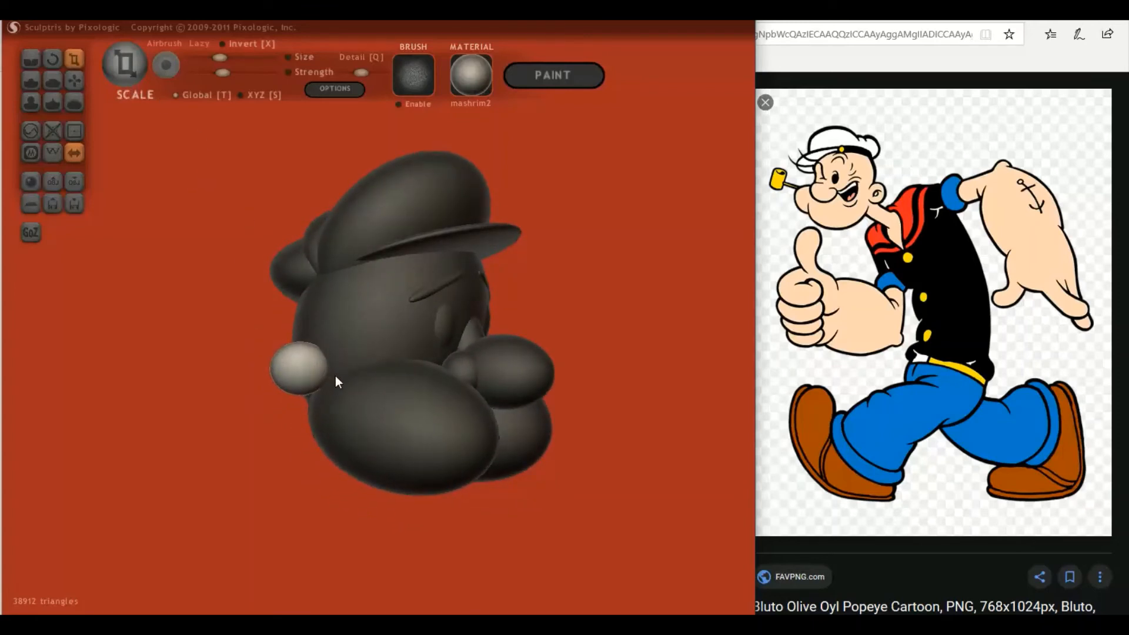
pyautogui.click(74, 80)
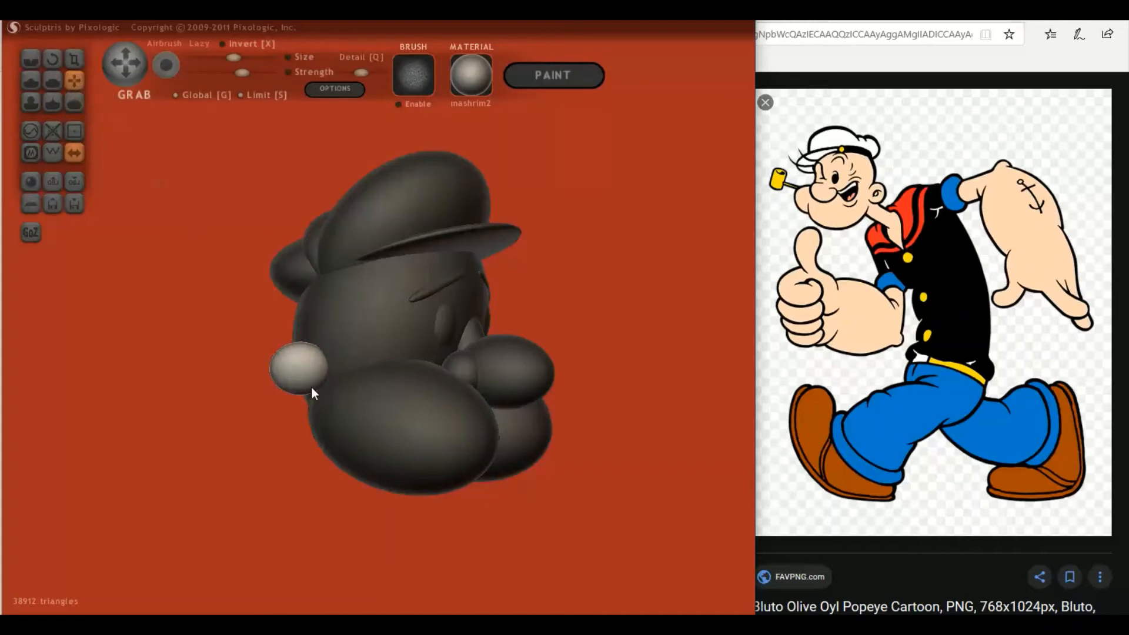
pyautogui.moveTo(316, 389); pyautogui.dragTo(370, 318, button='right')
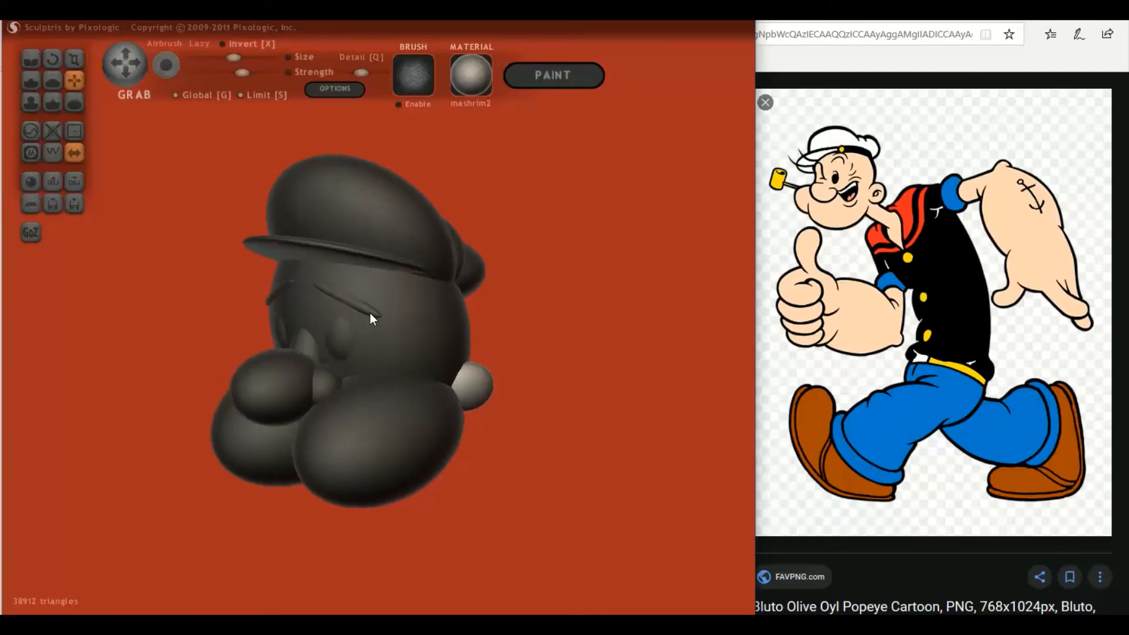
# - Add a large centred sphere in front of the face, scale it down and move it back into the forehead under the cap
pyautogui.click(29, 182)
pyautogui.click(384, 340)
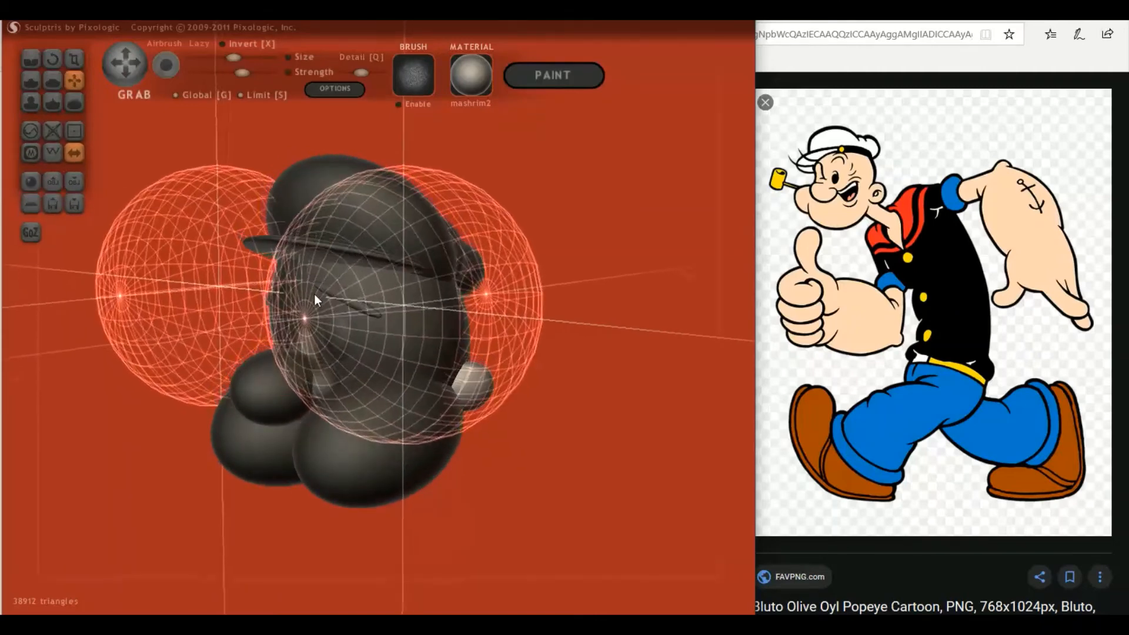
pyautogui.click(294, 288)
pyautogui.moveTo(294, 289); pyautogui.dragTo(207, 277, button='right')
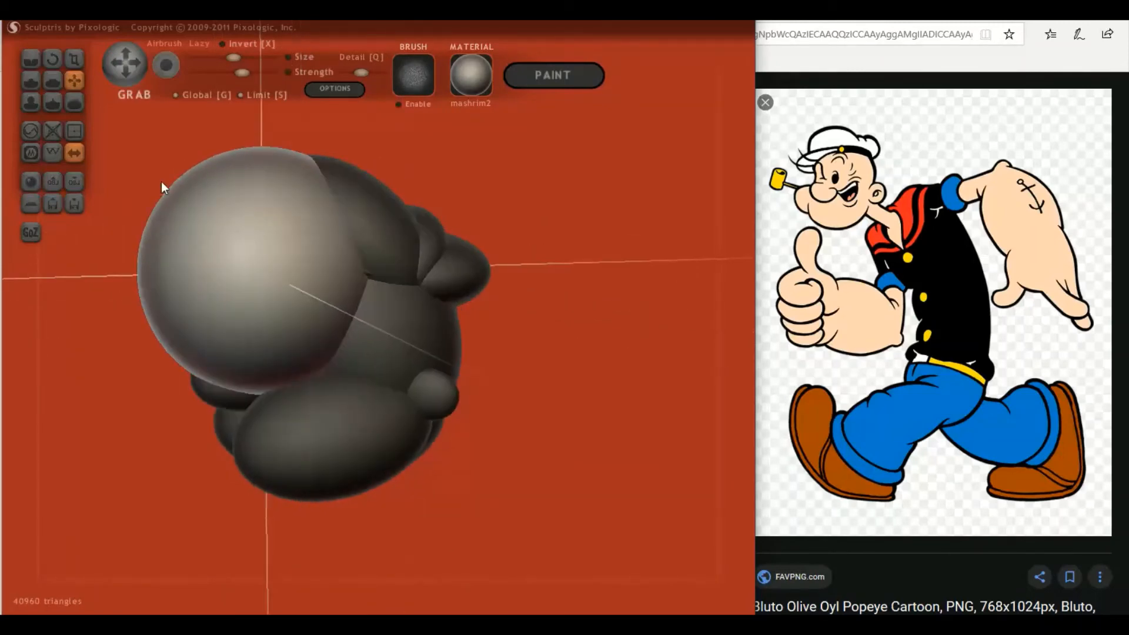
pyautogui.click(74, 60)
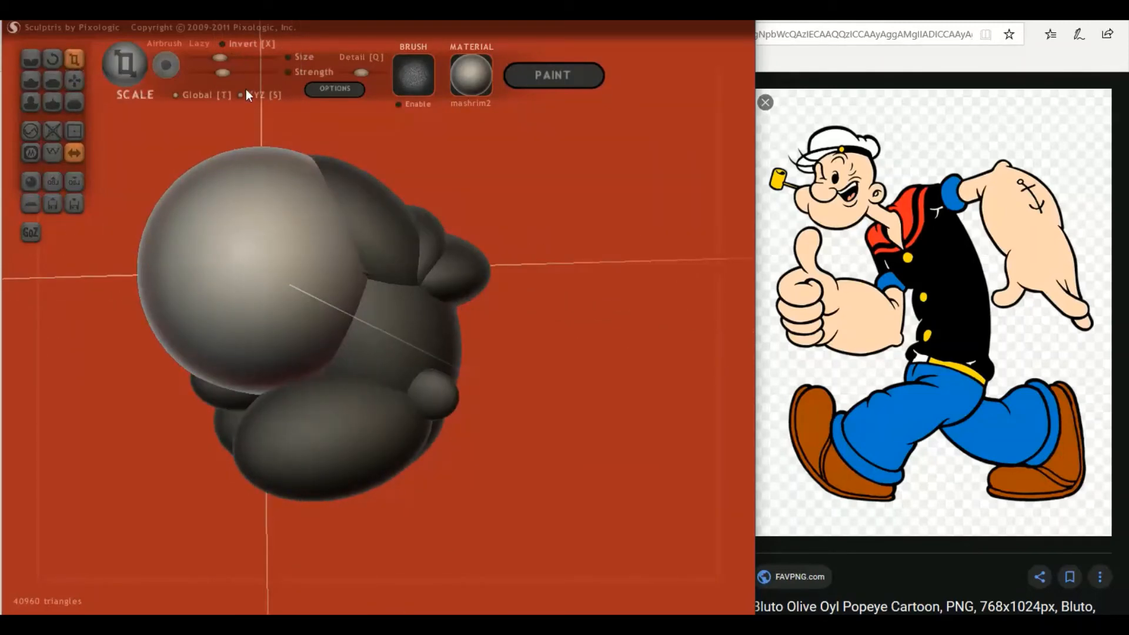
pyautogui.moveTo(242, 247); pyautogui.dragTo(326, 334)
pyautogui.click(74, 81)
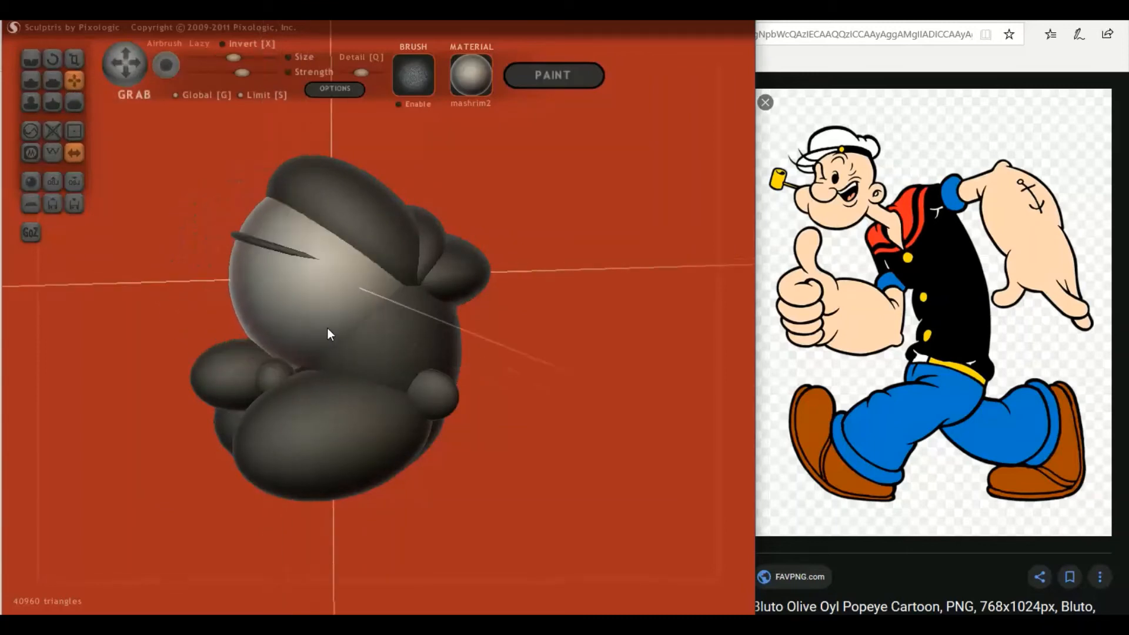
pyautogui.moveTo(327, 329); pyautogui.dragTo(360, 316, button='right')
pyautogui.moveTo(282, 321); pyautogui.dragTo(453, 302, button='right')
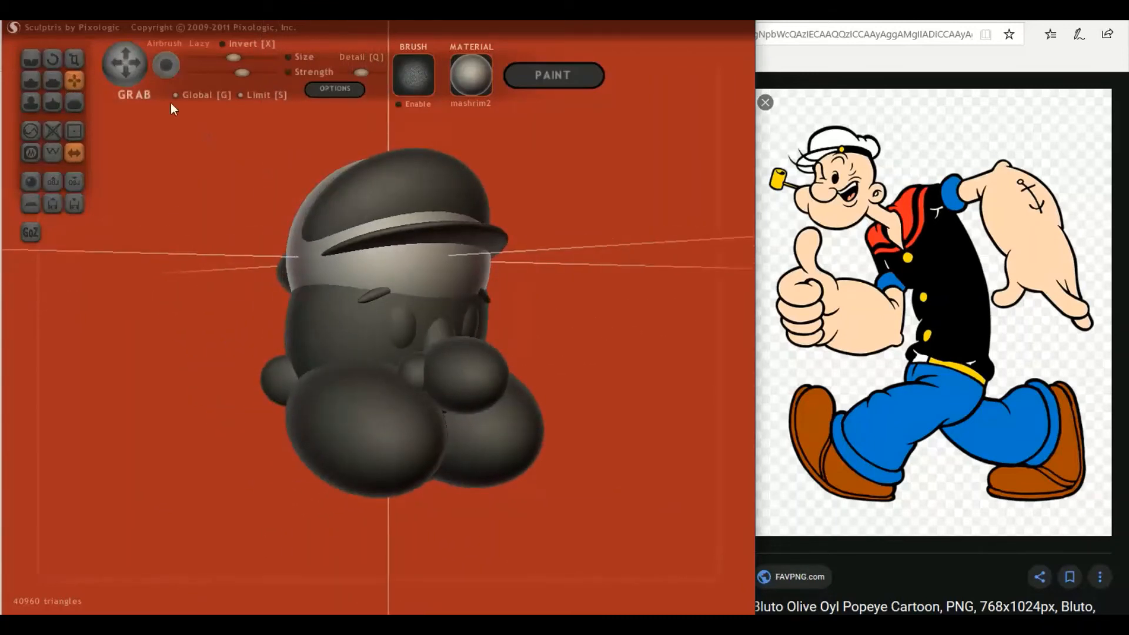
# - Lock the selection on the forehead sphere, scale it down and move it forward and down beneath the brim
pyautogui.click(74, 59)
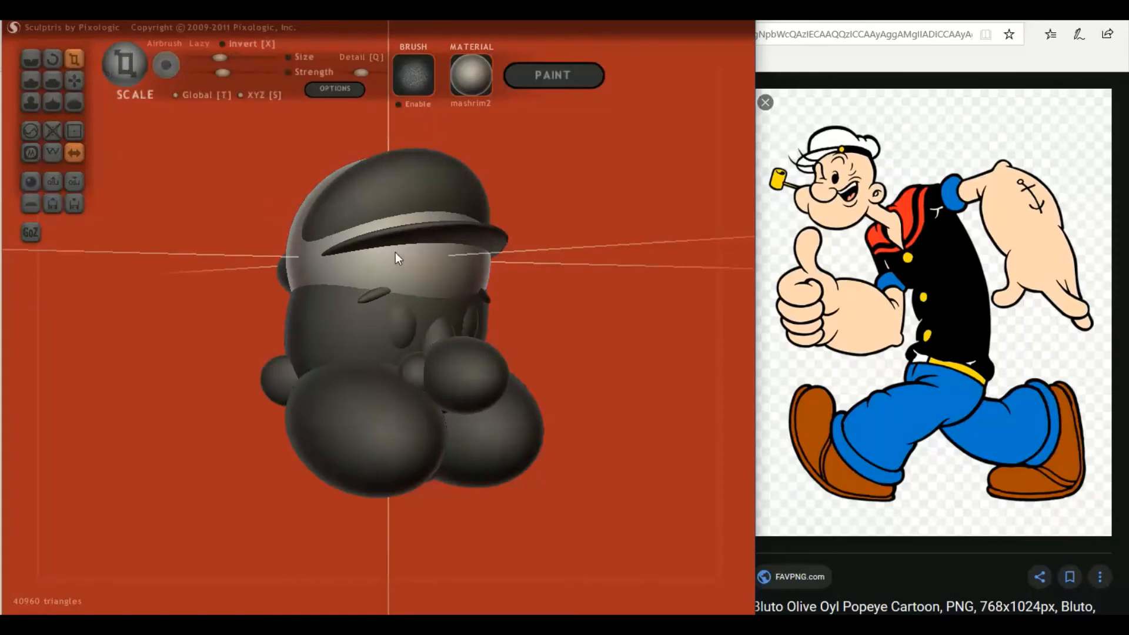
pyautogui.press('Return')
pyautogui.moveTo(395, 253); pyautogui.dragTo(403, 324)
pyautogui.moveTo(402, 323); pyautogui.dragTo(435, 300, button='right')
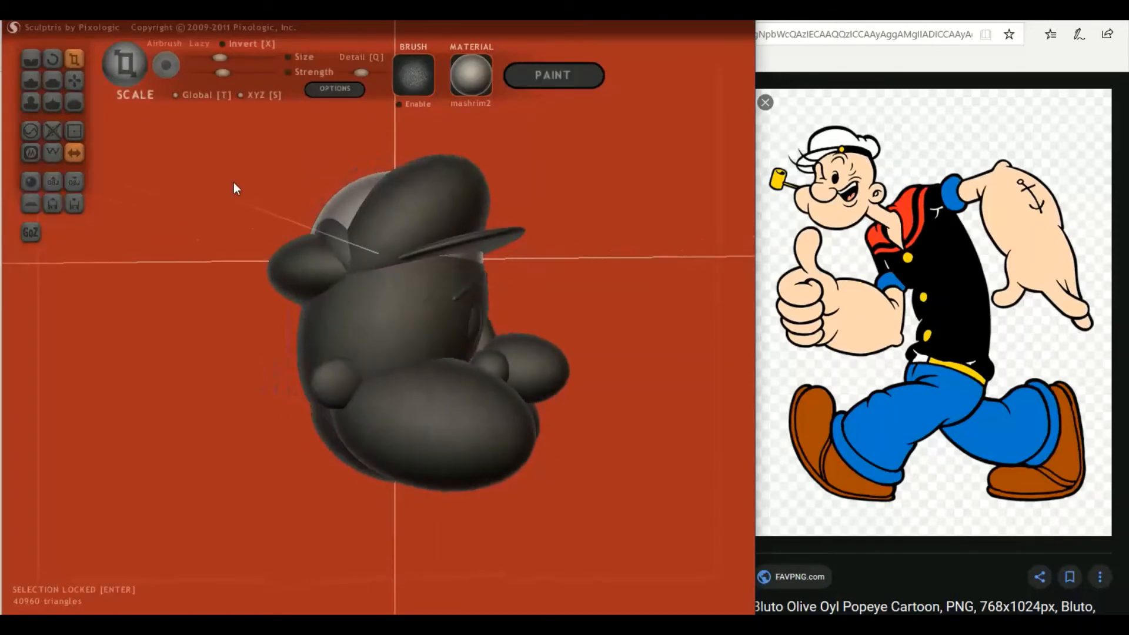
pyautogui.click(74, 79)
pyautogui.moveTo(340, 217)
pyautogui.mouseDown()
pyautogui.moveTo(347, 238)
pyautogui.moveTo(356, 231)
pyautogui.mouseUp()
pyautogui.moveTo(357, 230)
pyautogui.mouseDown(button='right')
pyautogui.moveTo(221, 244)
pyautogui.moveTo(351, 239)
pyautogui.mouseUp(button='right')
# - Scale down the forehead sphere beneath the brim, undoing the first resize and repeating it at a fuller size
pyautogui.click(75, 58)
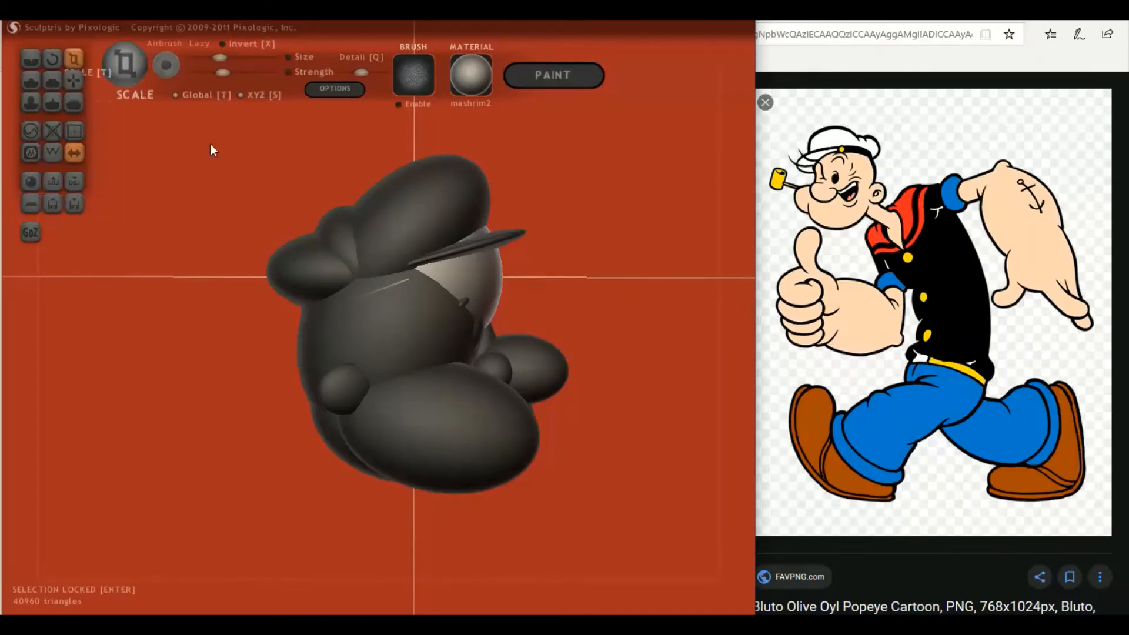
pyautogui.moveTo(429, 263); pyautogui.dragTo(435, 309)
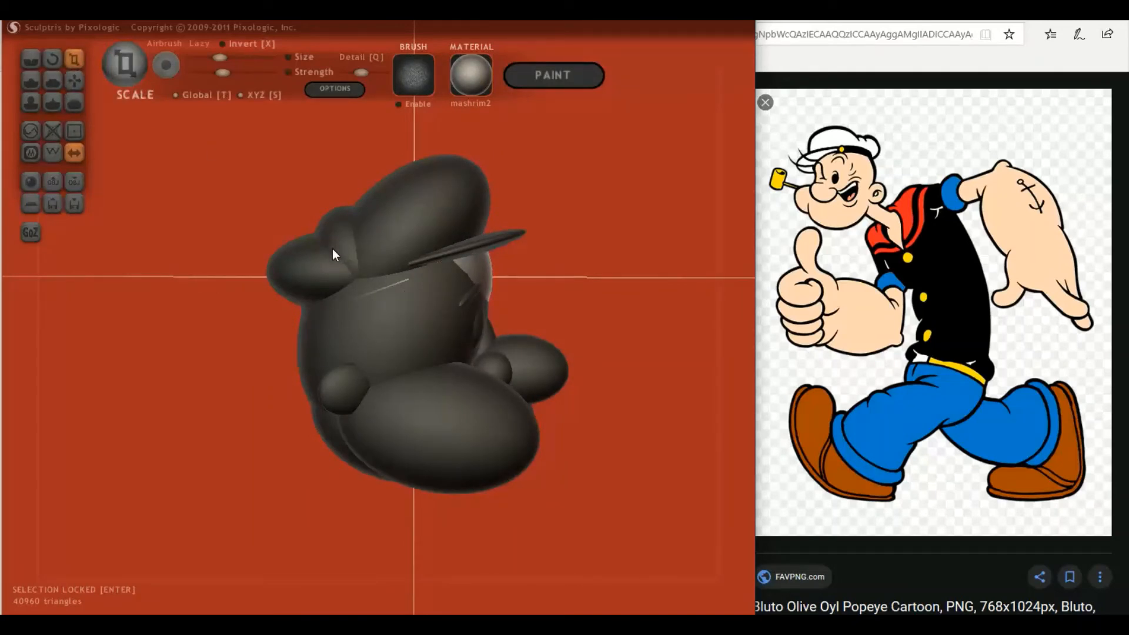
pyautogui.hotkey('ctrl', 'z')
pyautogui.moveTo(440, 208); pyautogui.dragTo(445, 276)
pyautogui.click(74, 81)
pyautogui.moveTo(443, 270)
pyautogui.mouseDown(button='right')
pyautogui.moveTo(452, 278)
pyautogui.moveTo(404, 291)
pyautogui.moveTo(336, 291)
pyautogui.moveTo(432, 284)
pyautogui.moveTo(443, 272)
pyautogui.moveTo(389, 277)
pyautogui.moveTo(427, 281)
pyautogui.mouseUp(button='right')
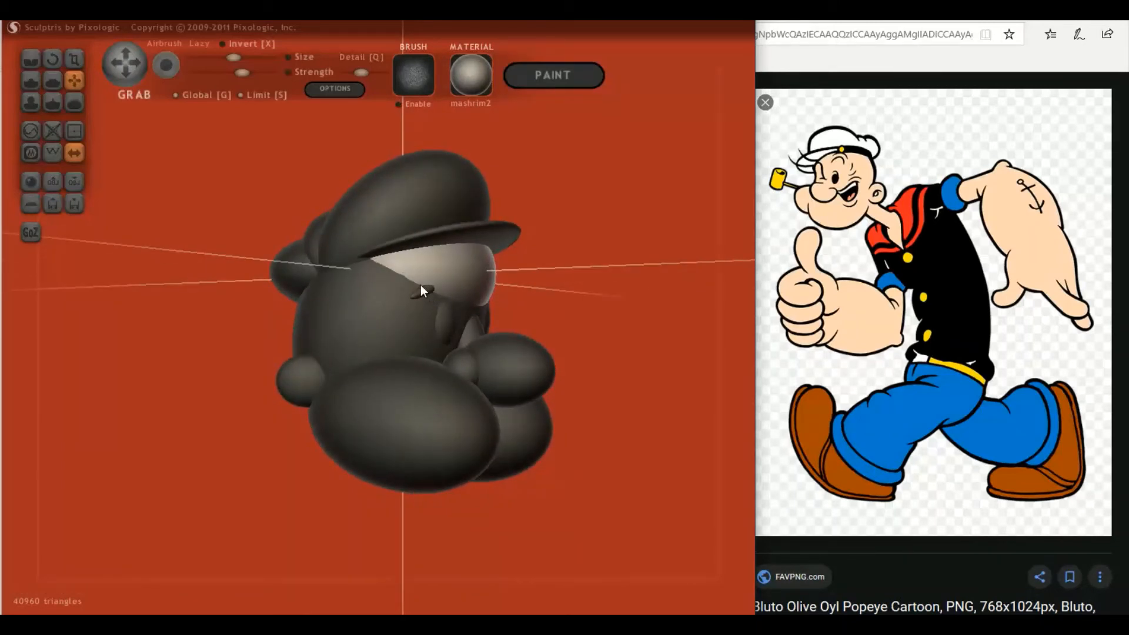
# - Lock the selection on the thin eyebrow piece and rotate it to slant across the forehead beneath the brim
pyautogui.moveTo(424, 290); pyautogui.dragTo(463, 364, button='right')
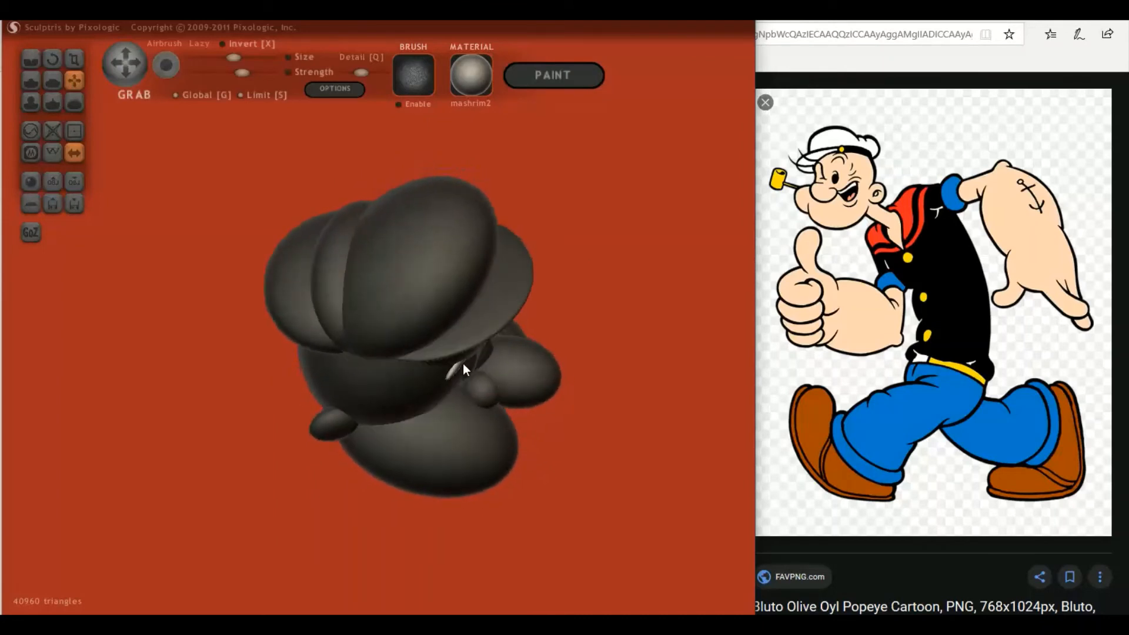
pyautogui.click(52, 58)
pyautogui.moveTo(243, 177)
pyautogui.mouseDown()
pyautogui.moveTo(382, 340)
pyautogui.moveTo(269, 170)
pyautogui.moveTo(322, 247)
pyautogui.moveTo(367, 257)
pyautogui.mouseUp()
pyautogui.moveTo(340, 269); pyautogui.dragTo(193, 303, button='right')
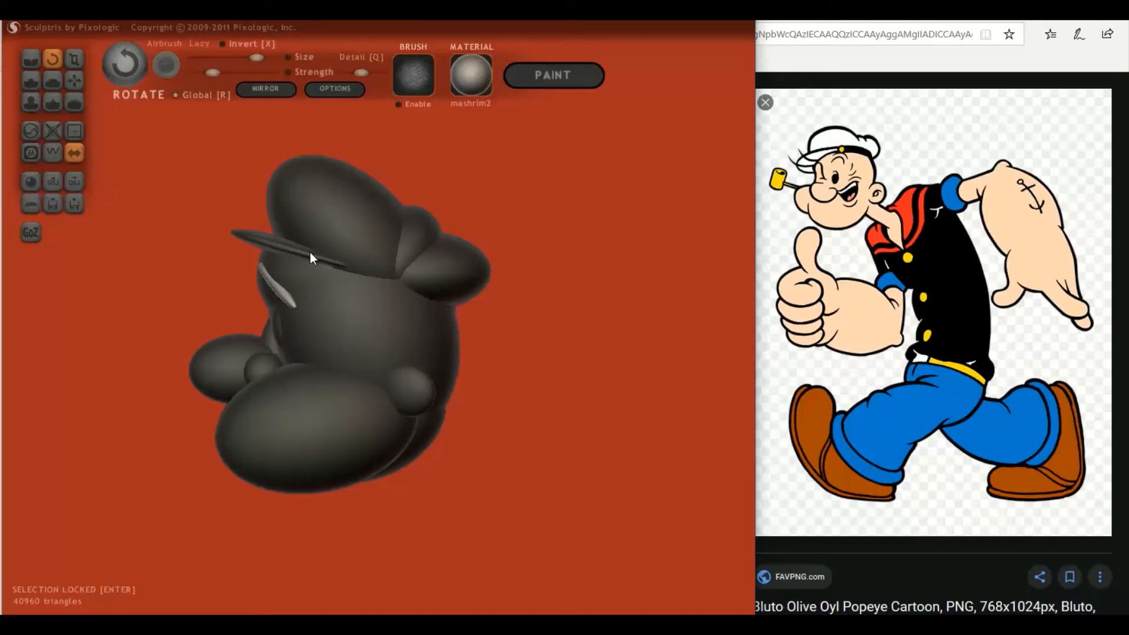
pyautogui.press('Return')
# - Select the cap's brim and crown together and move them slightly forward over the face
pyautogui.click(261, 242)
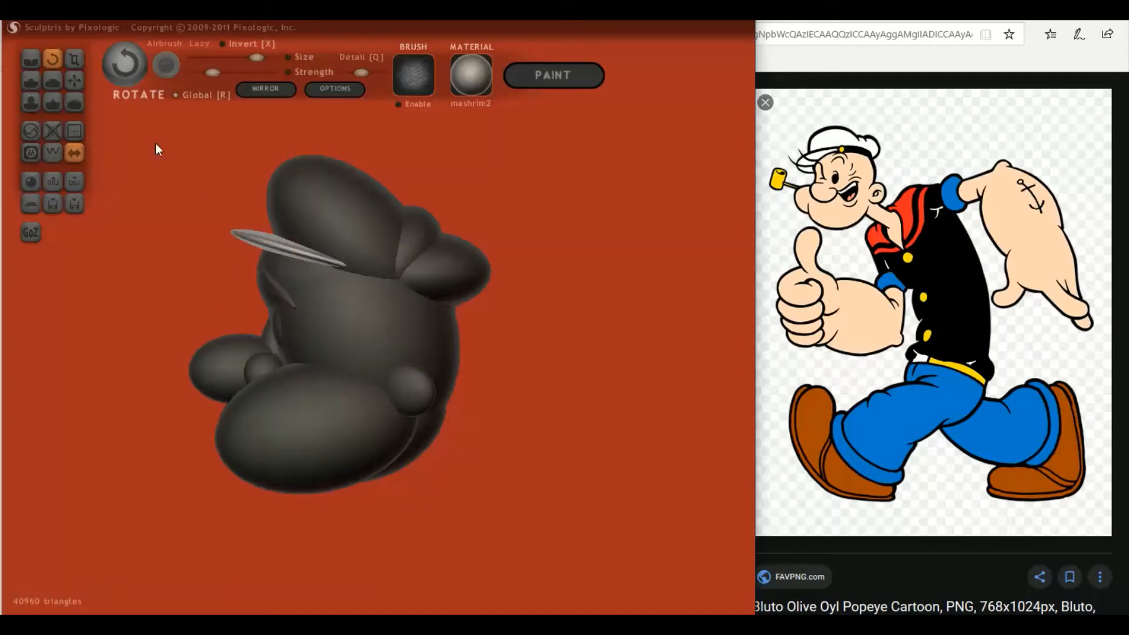
pyautogui.click(76, 82)
pyautogui.moveTo(275, 190)
pyautogui.mouseDown(button='right')
pyautogui.moveTo(383, 194)
pyautogui.moveTo(290, 191)
pyautogui.mouseUp(button='right')
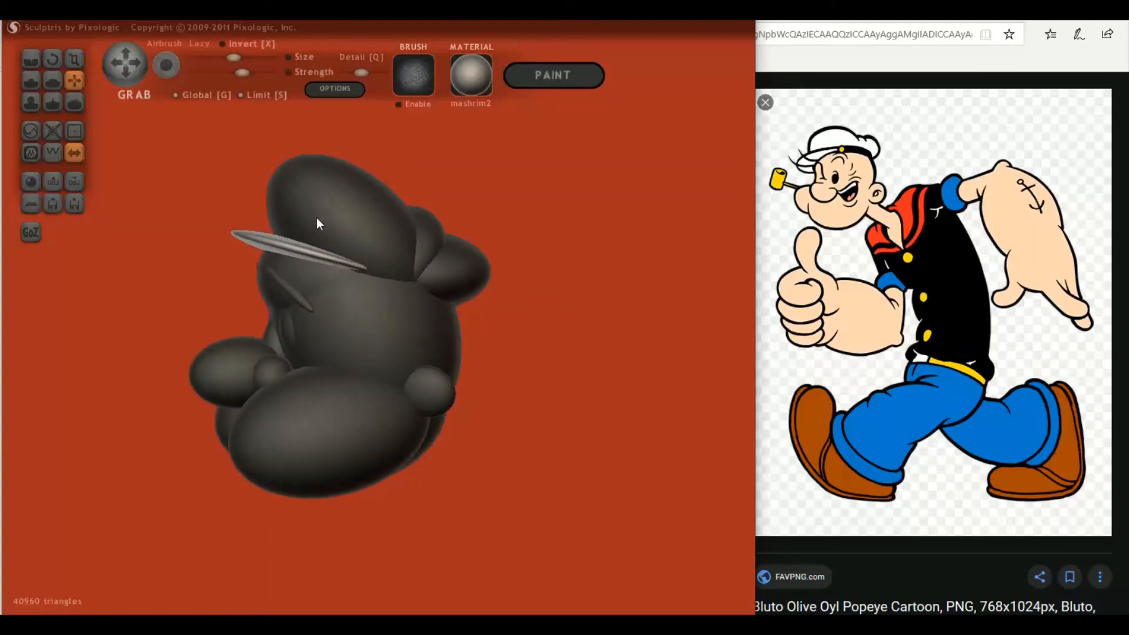
pyautogui.moveTo(316, 217); pyautogui.dragTo(357, 242)
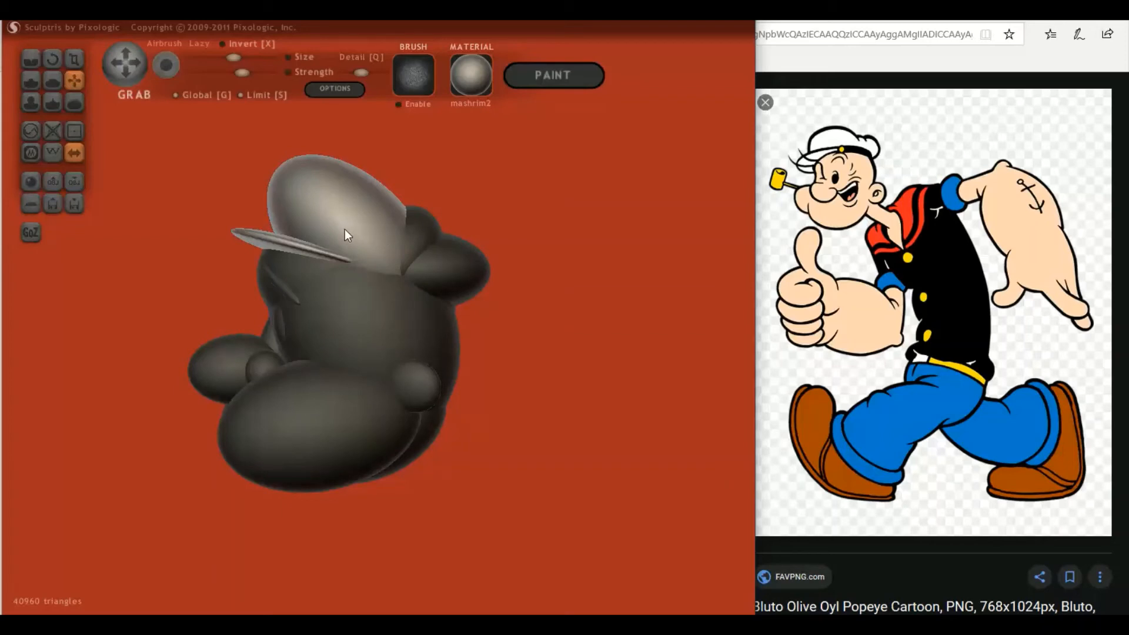
pyautogui.moveTo(345, 230); pyautogui.dragTo(324, 232)
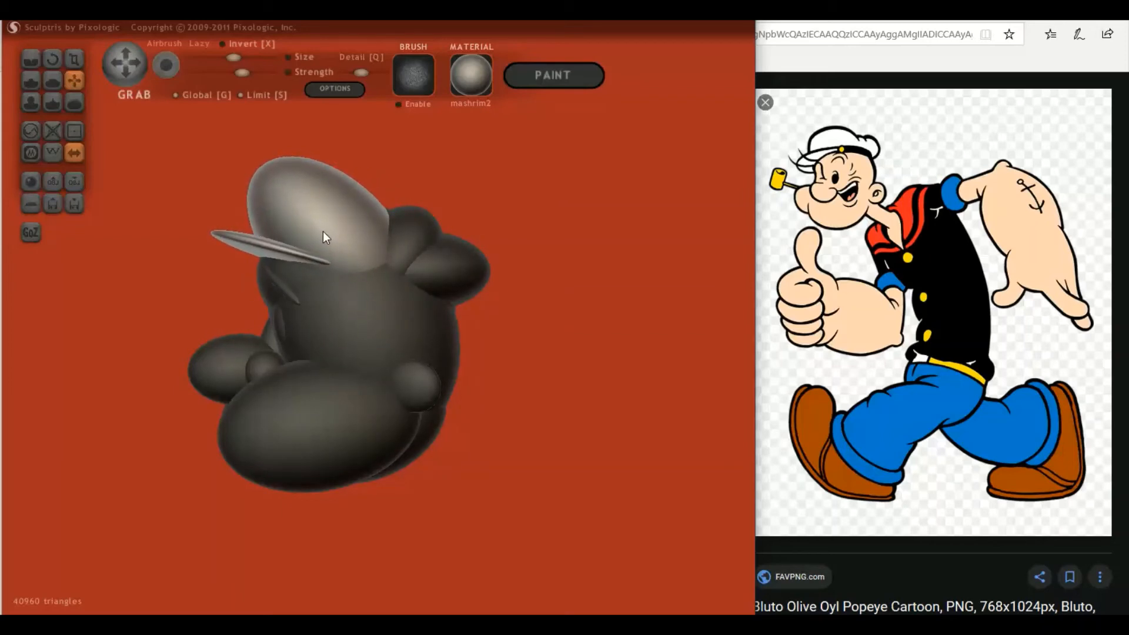
# - Nudge the cap's middle rear piece slightly forward against the crown
pyautogui.moveTo(323, 231)
pyautogui.mouseDown(button='right')
pyautogui.moveTo(431, 243)
pyautogui.moveTo(355, 239)
pyautogui.moveTo(417, 234)
pyautogui.moveTo(394, 238)
pyautogui.mouseUp(button='right')
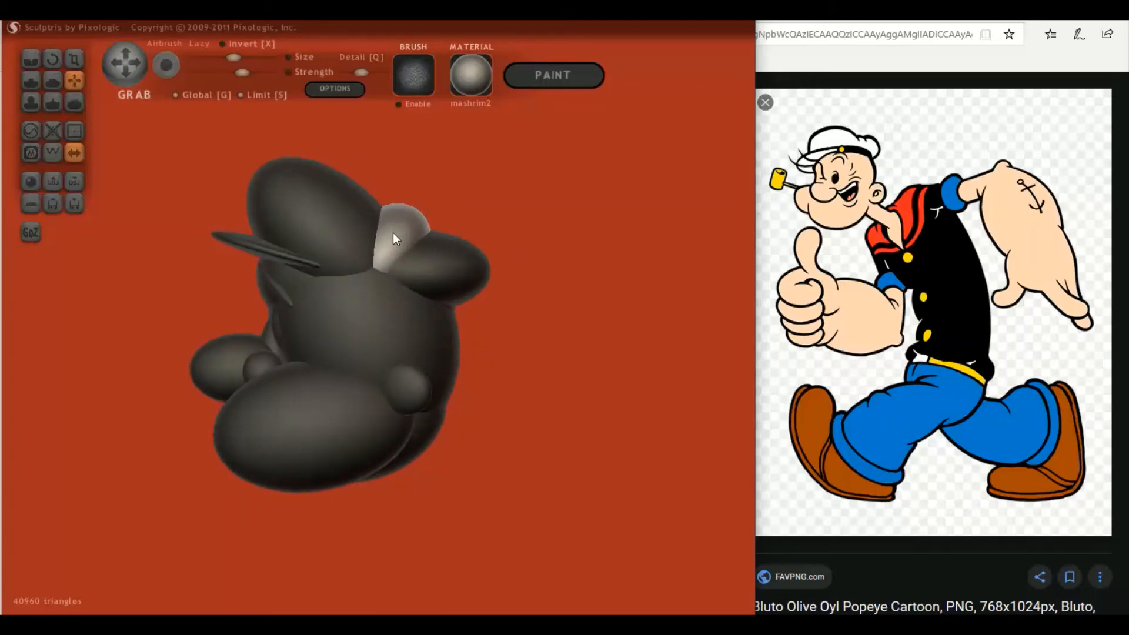
pyautogui.moveTo(394, 233); pyautogui.dragTo(391, 234)
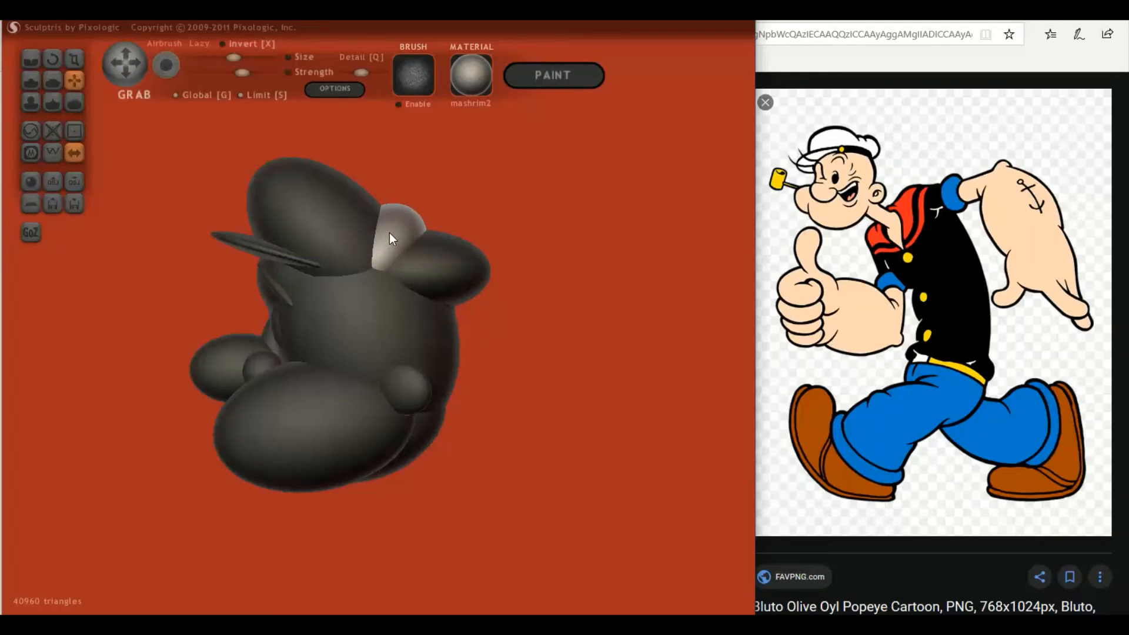
pyautogui.moveTo(391, 238)
pyautogui.mouseDown(button='right')
pyautogui.moveTo(360, 268)
pyautogui.moveTo(375, 258)
pyautogui.moveTo(304, 284)
pyautogui.moveTo(382, 262)
pyautogui.mouseUp(button='right')
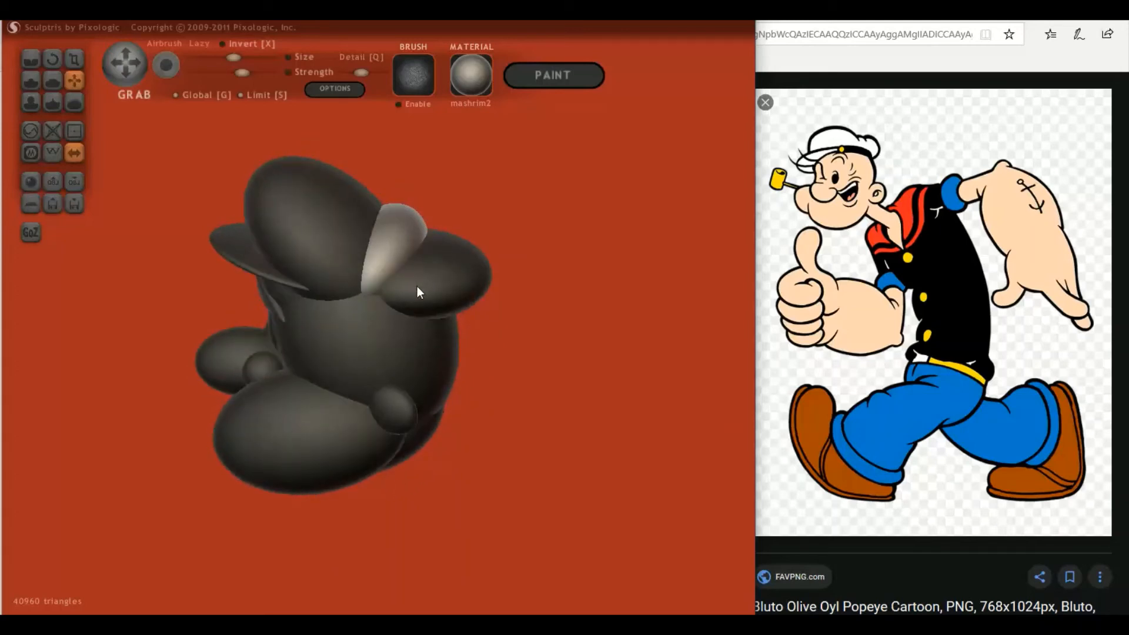
# - Add the rearmost cap piece to the selection and scale both rear pieces up slightly
pyautogui.keyDown('ctrl'); pyautogui.click(438, 305); pyautogui.keyUp('ctrl')
pyautogui.moveTo(438, 304); pyautogui.dragTo(353, 300, button='right')
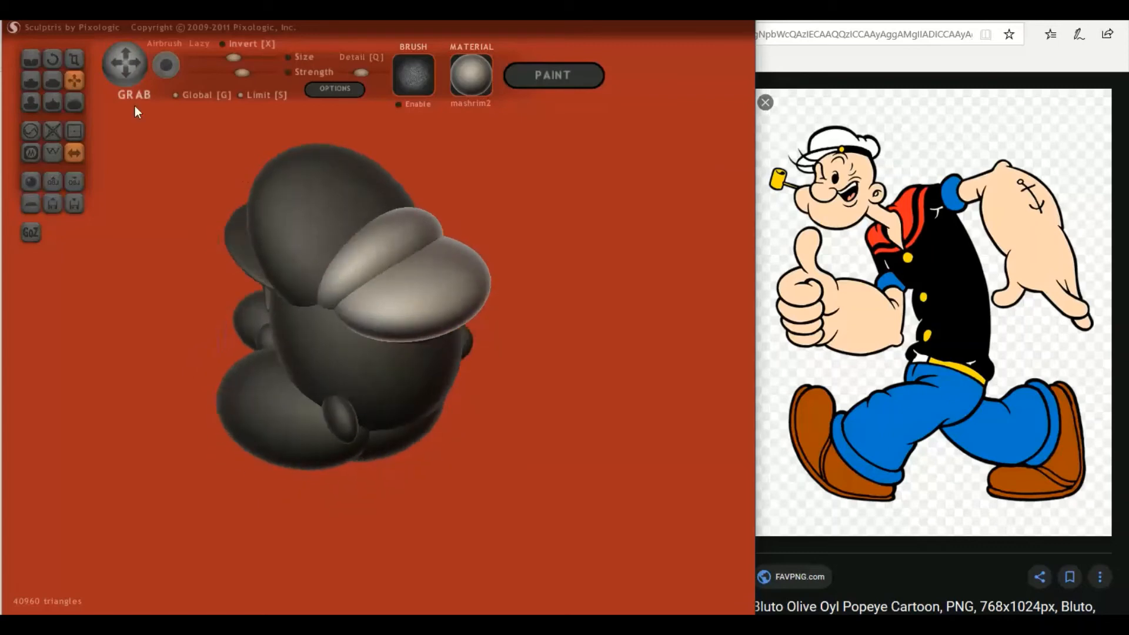
pyautogui.click(79, 60)
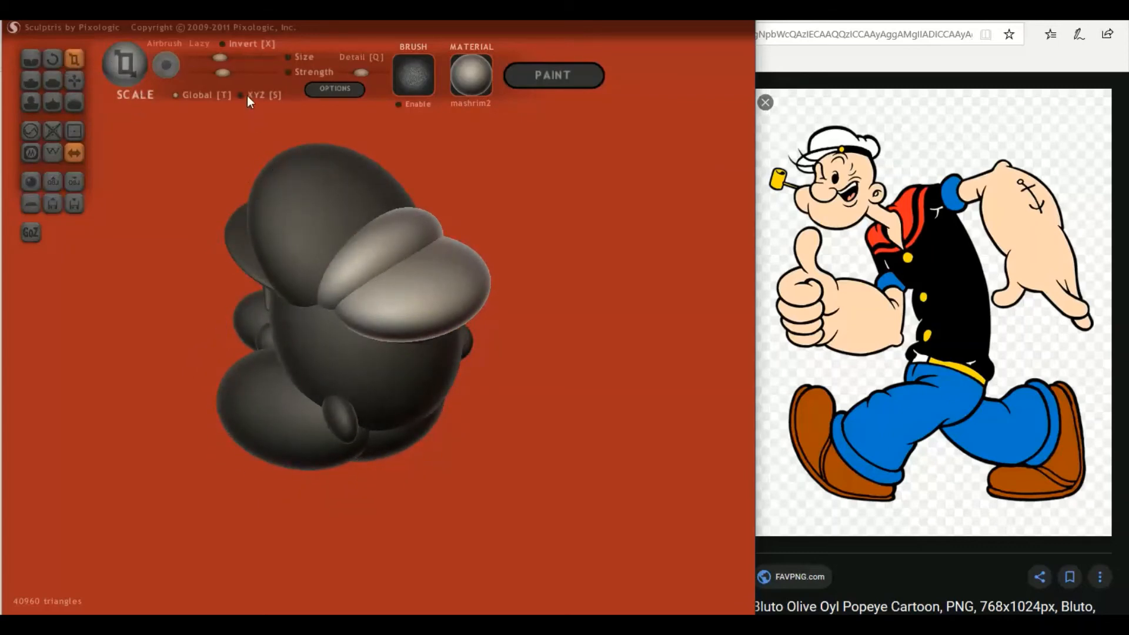
pyautogui.moveTo(375, 312); pyautogui.dragTo(409, 285)
pyautogui.moveTo(434, 277); pyautogui.dragTo(481, 242, button='right')
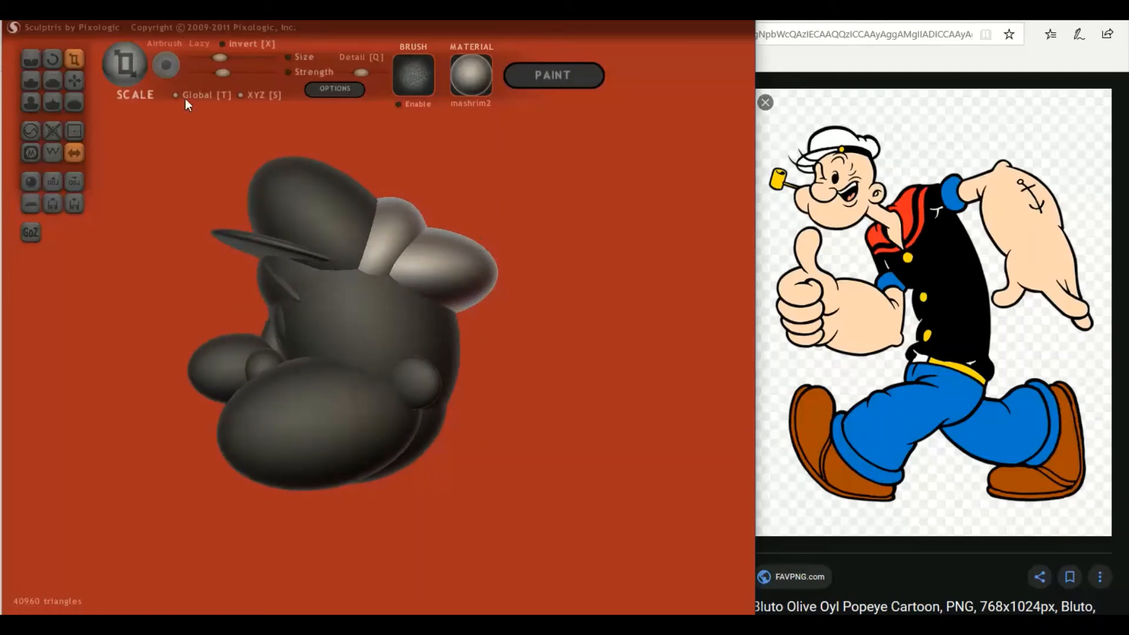
# - Lower the two rear cap pieces slightly and enlarge them a little more with global scaling
pyautogui.click(74, 80)
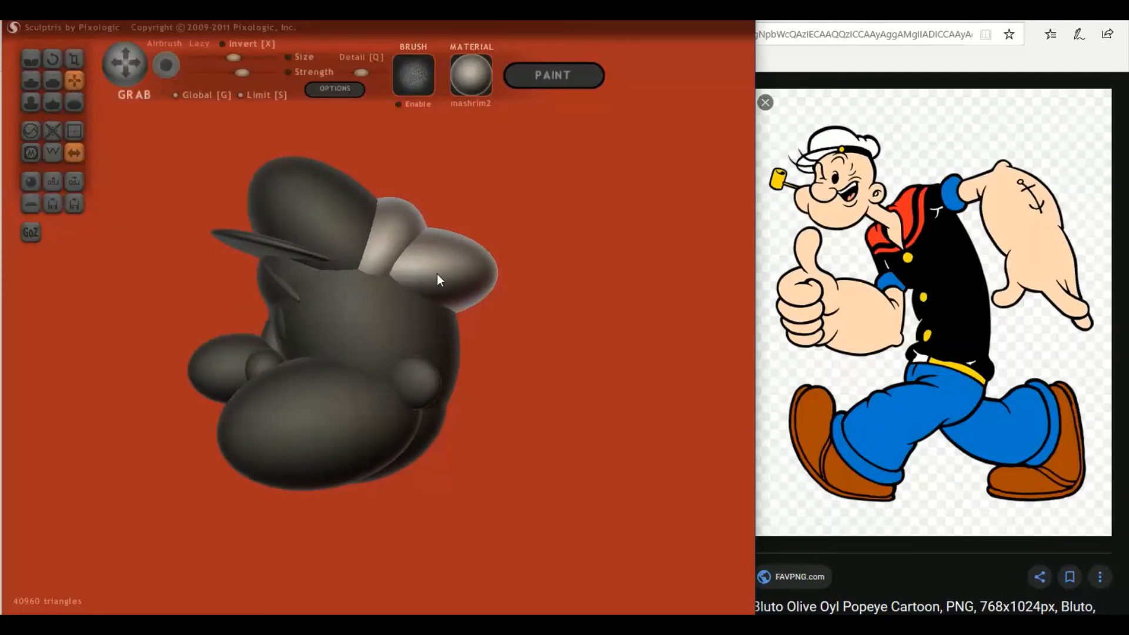
pyautogui.moveTo(437, 275); pyautogui.dragTo(437, 277)
pyautogui.click(74, 58)
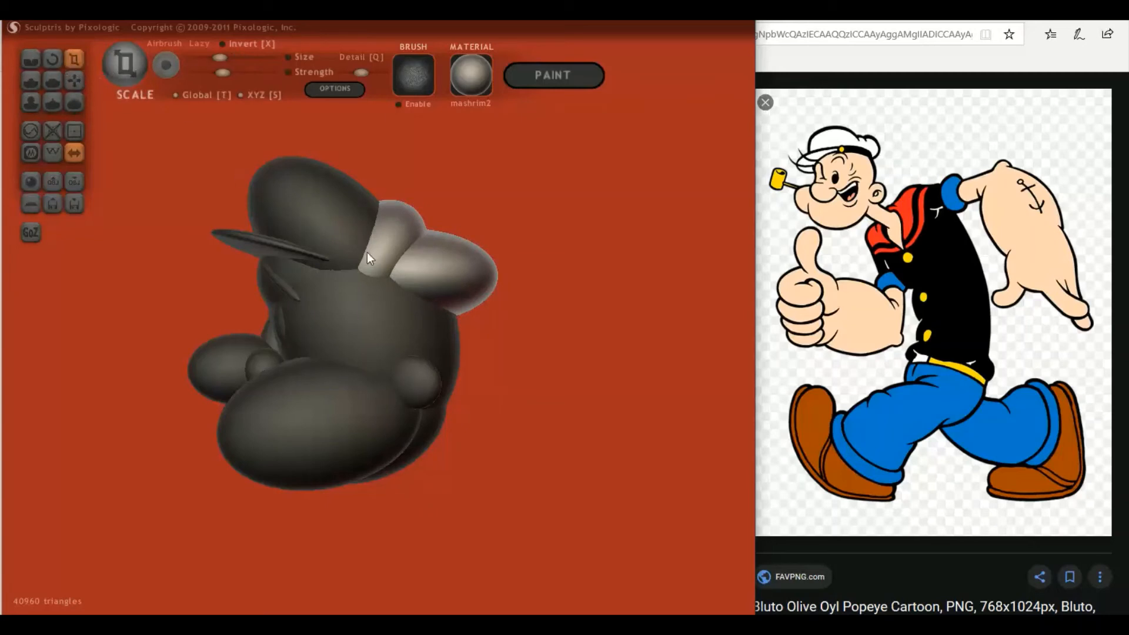
pyautogui.moveTo(367, 252); pyautogui.dragTo(398, 255)
pyautogui.moveTo(505, 272); pyautogui.dragTo(428, 276)
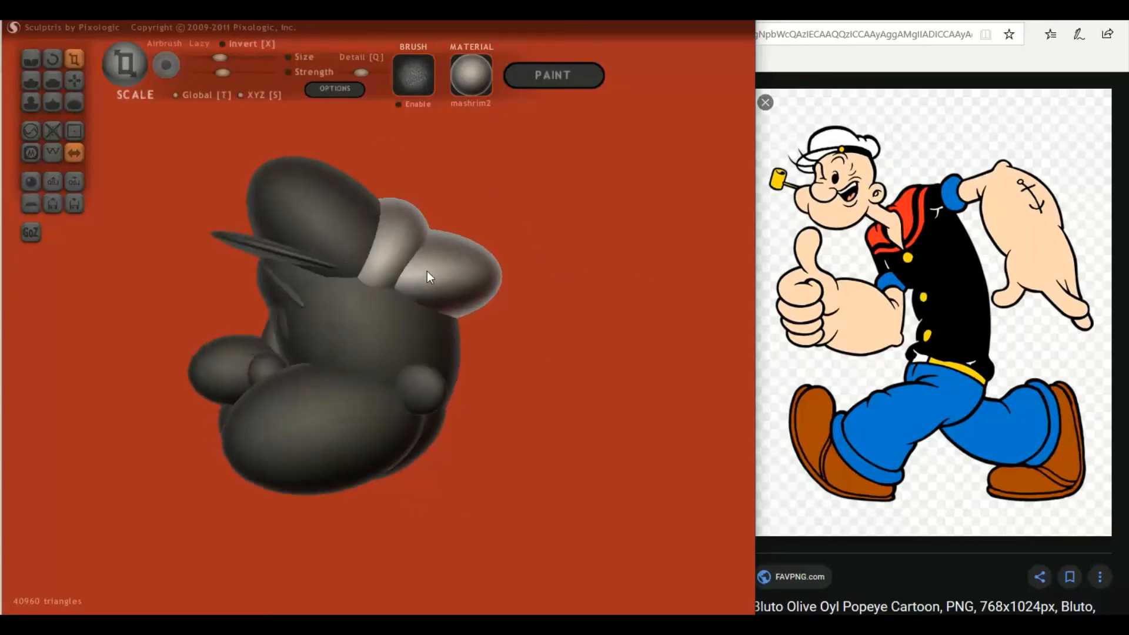
# - Reduce the nose sphere's height slightly and move it a little down in front of the face
pyautogui.moveTo(270, 263); pyautogui.dragTo(334, 282)
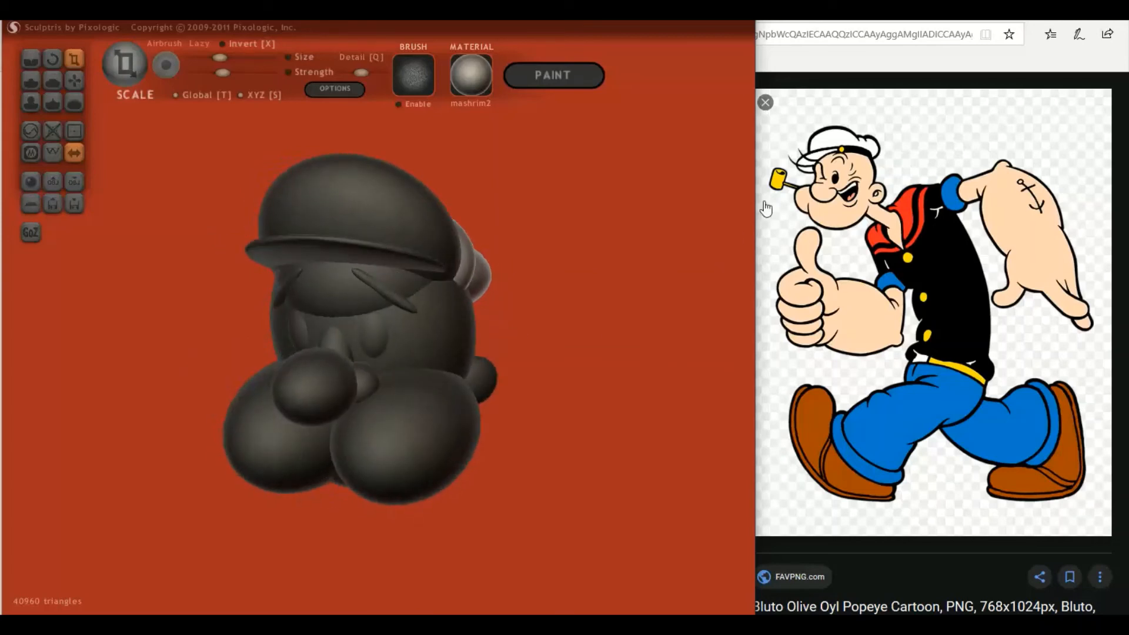
pyautogui.moveTo(528, 345); pyautogui.dragTo(426, 341)
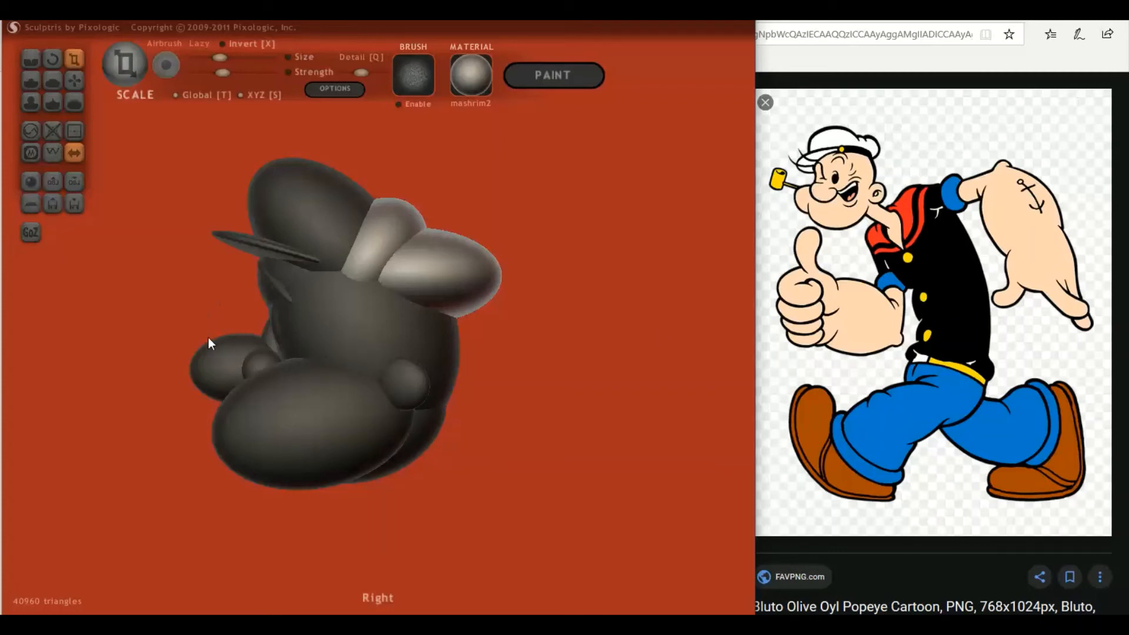
pyautogui.moveTo(199, 349); pyautogui.dragTo(227, 343)
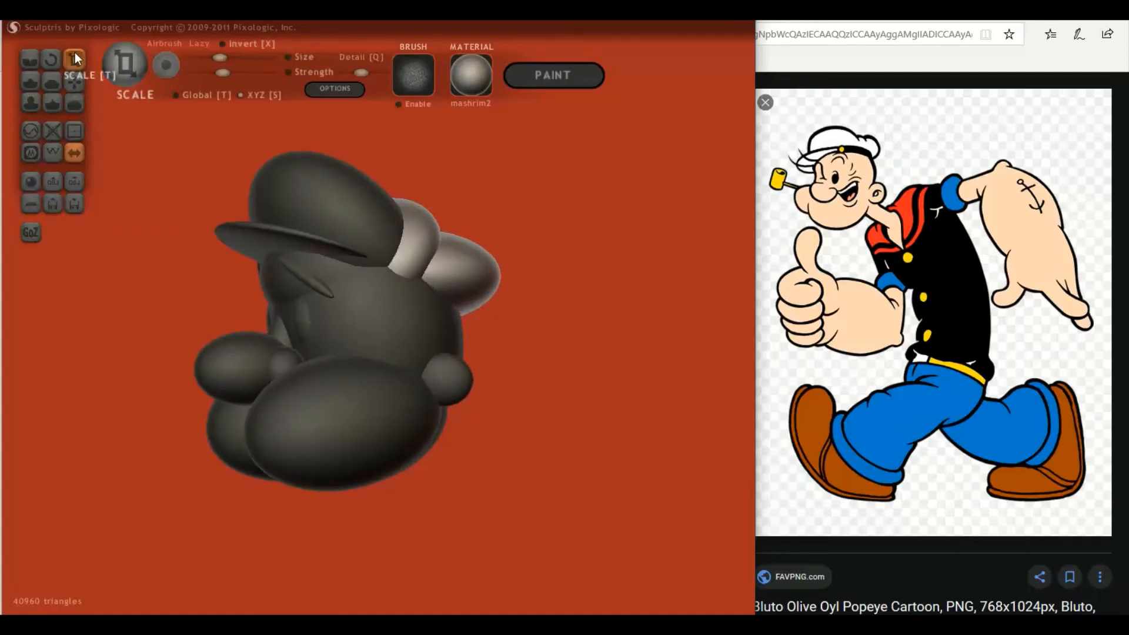
pyautogui.click(241, 360)
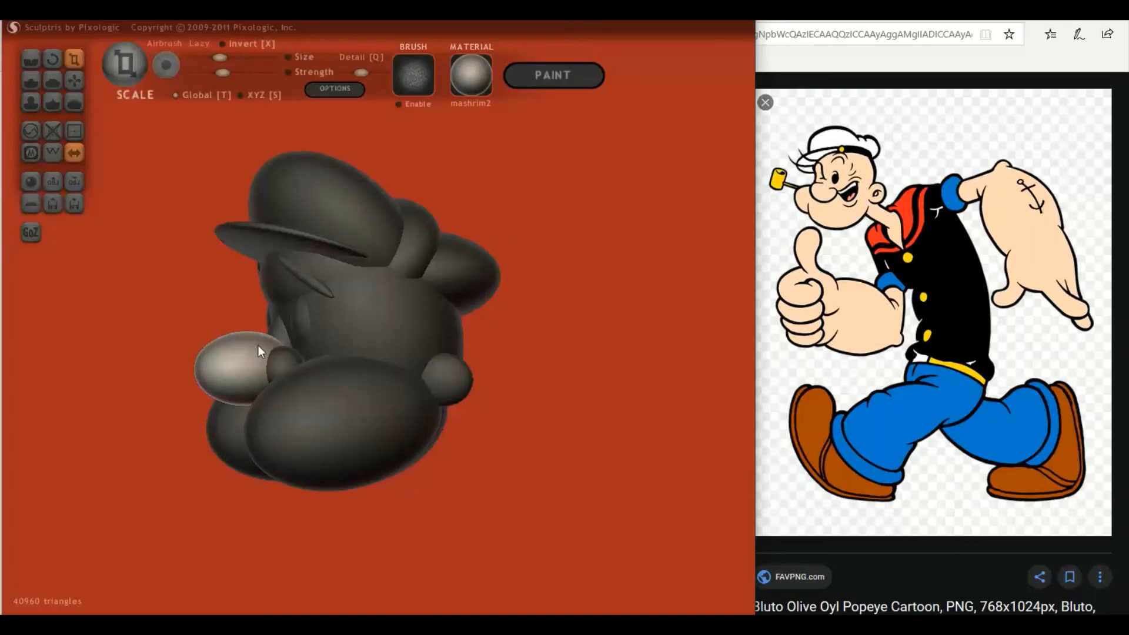
pyautogui.moveTo(258, 346); pyautogui.dragTo(258, 369)
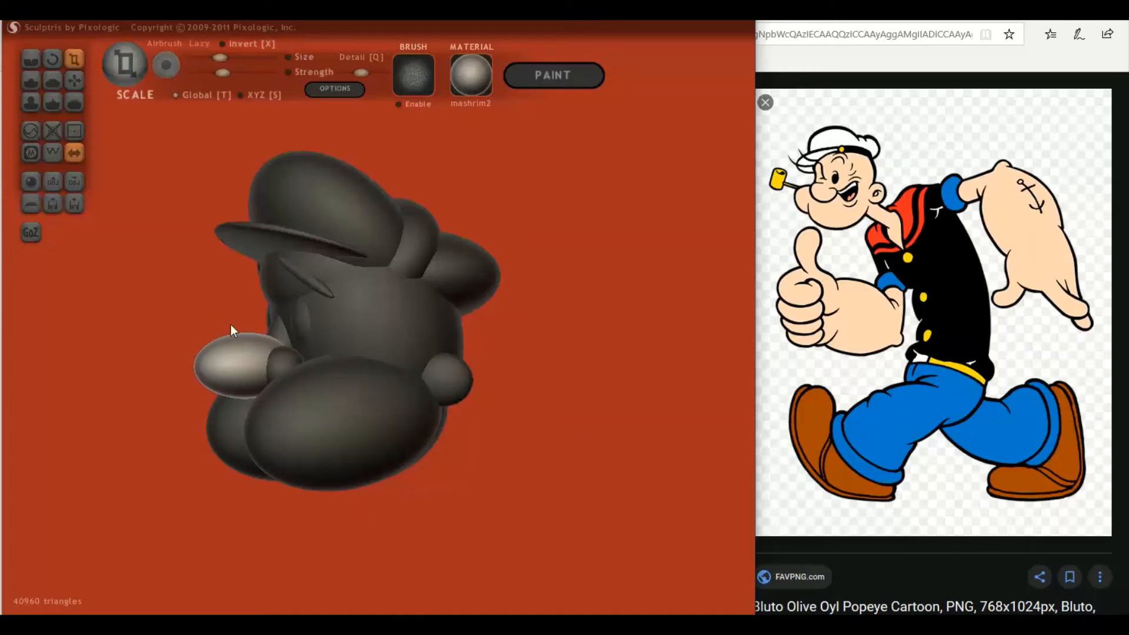
pyautogui.click(77, 80)
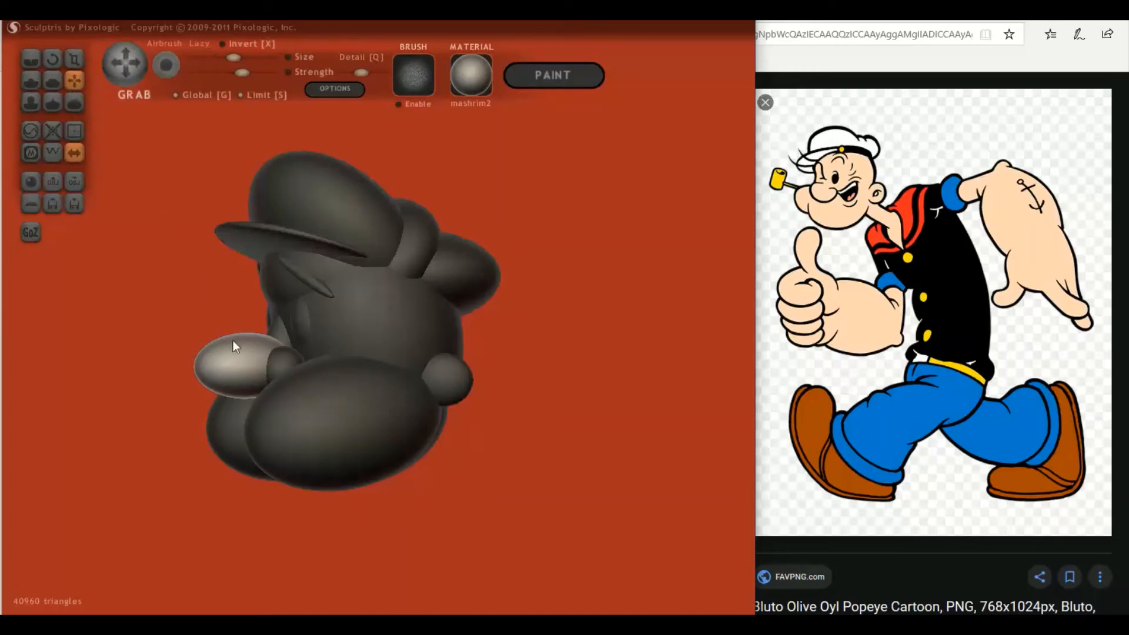
pyautogui.moveTo(221, 345); pyautogui.dragTo(202, 347, button='middle')
pyautogui.moveTo(225, 358); pyautogui.dragTo(225, 361)
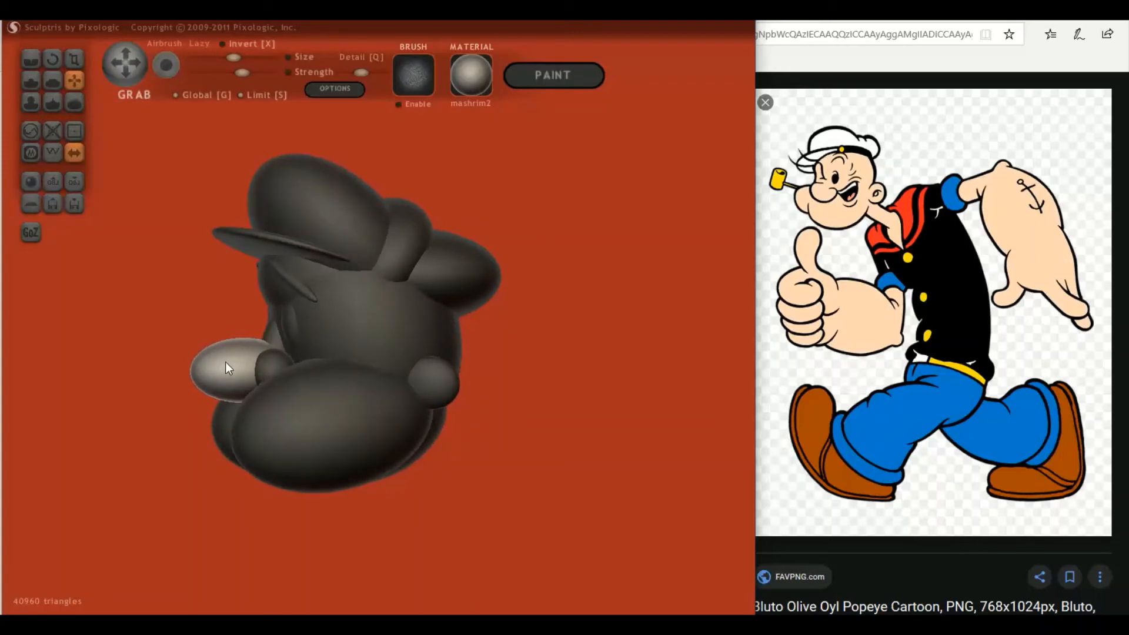
# - Add a new sphere in front of the face and scale it down uniformly to a small ball, undoing the first uneven squash
pyautogui.click(30, 178)
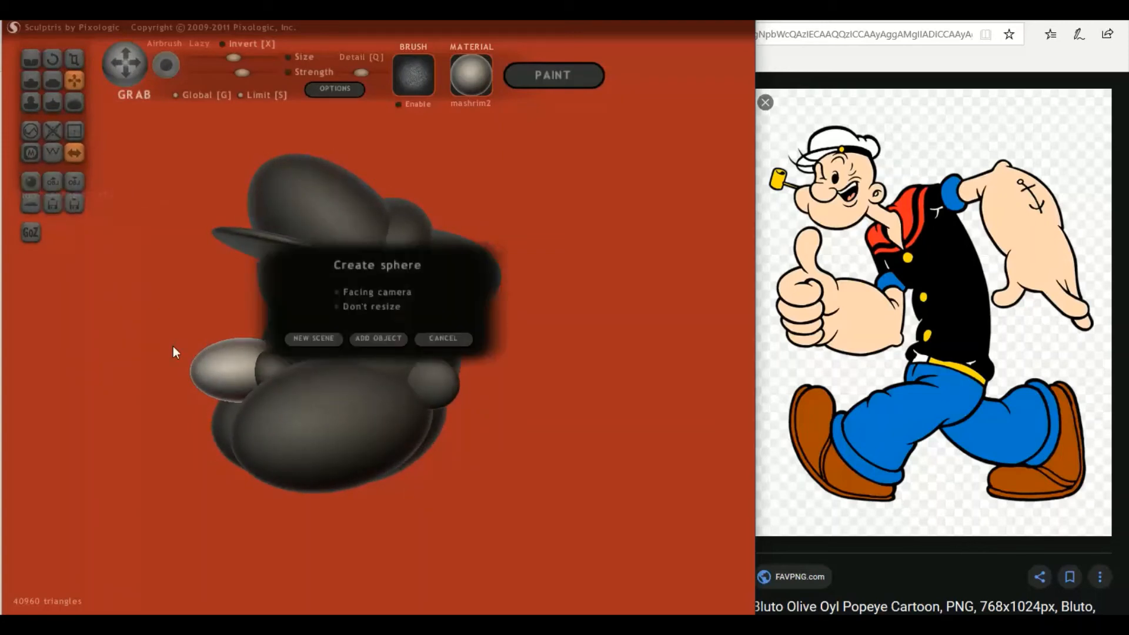
pyautogui.click(378, 338)
pyautogui.click(253, 352)
pyautogui.moveTo(252, 345); pyautogui.dragTo(256, 305, button='middle')
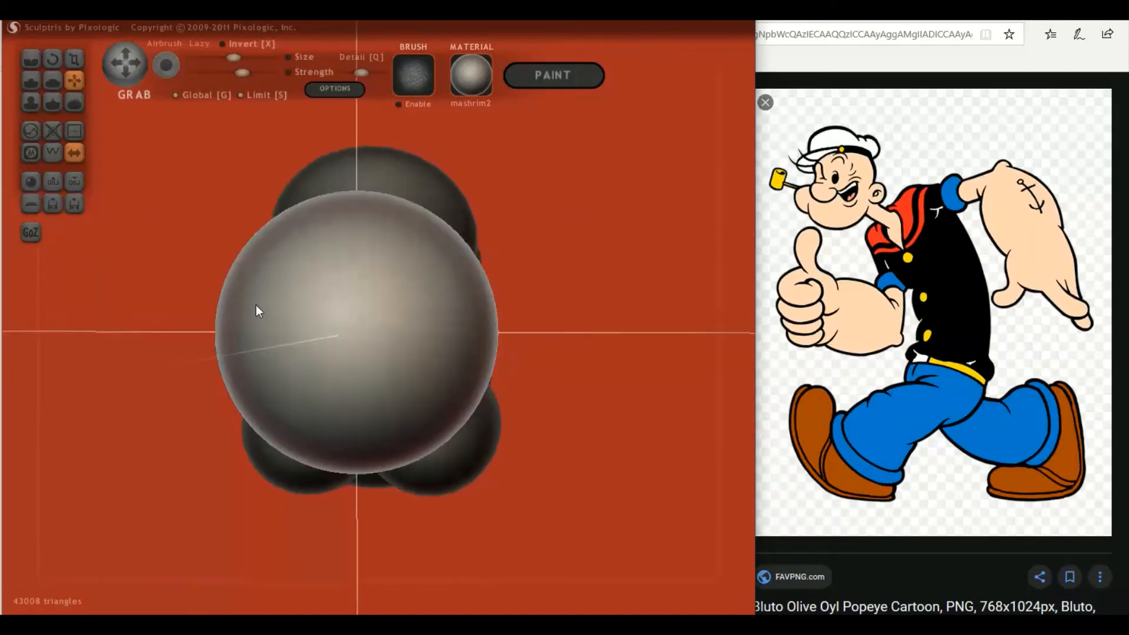
pyautogui.click(75, 59)
pyautogui.moveTo(378, 266); pyautogui.dragTo(267, 427)
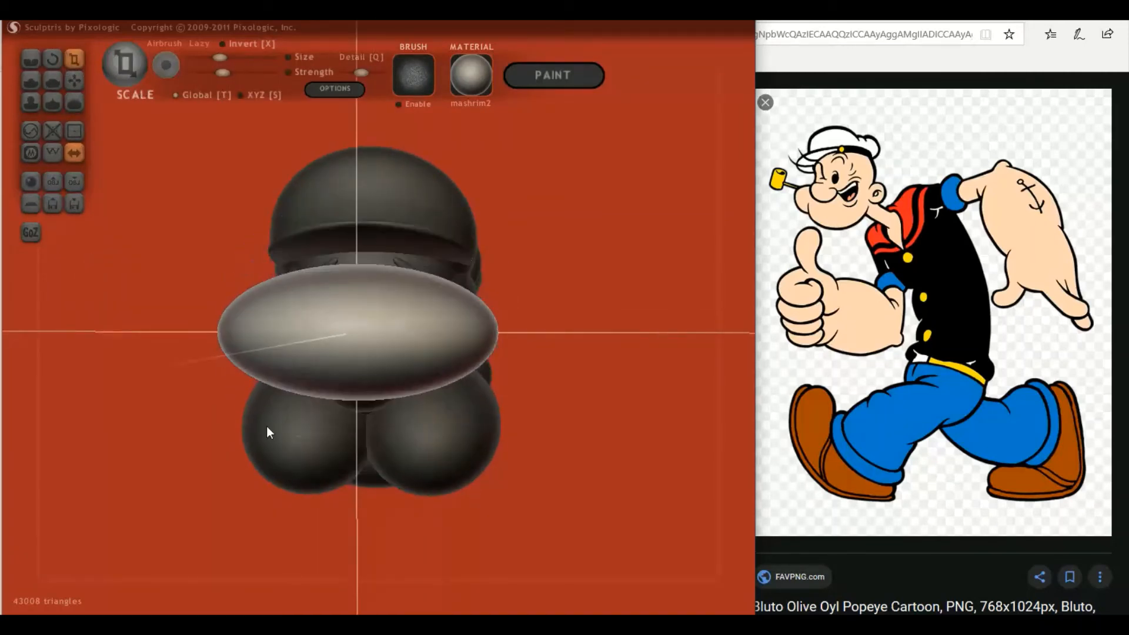
pyautogui.hotkey('ctrl', 'z')
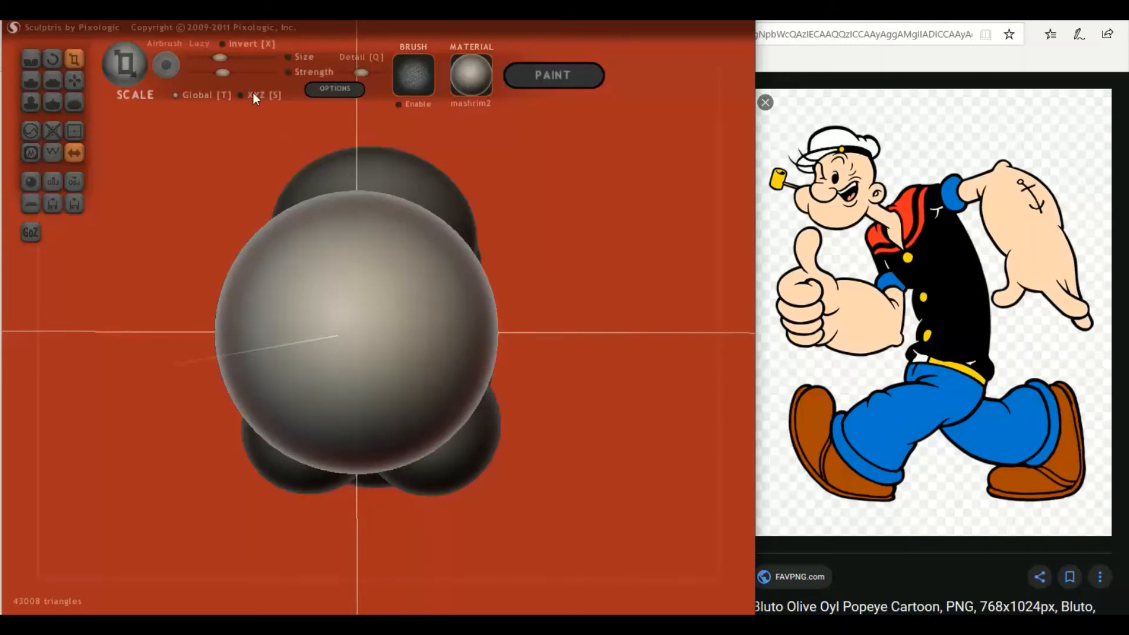
pyautogui.moveTo(386, 285); pyautogui.dragTo(160, 424)
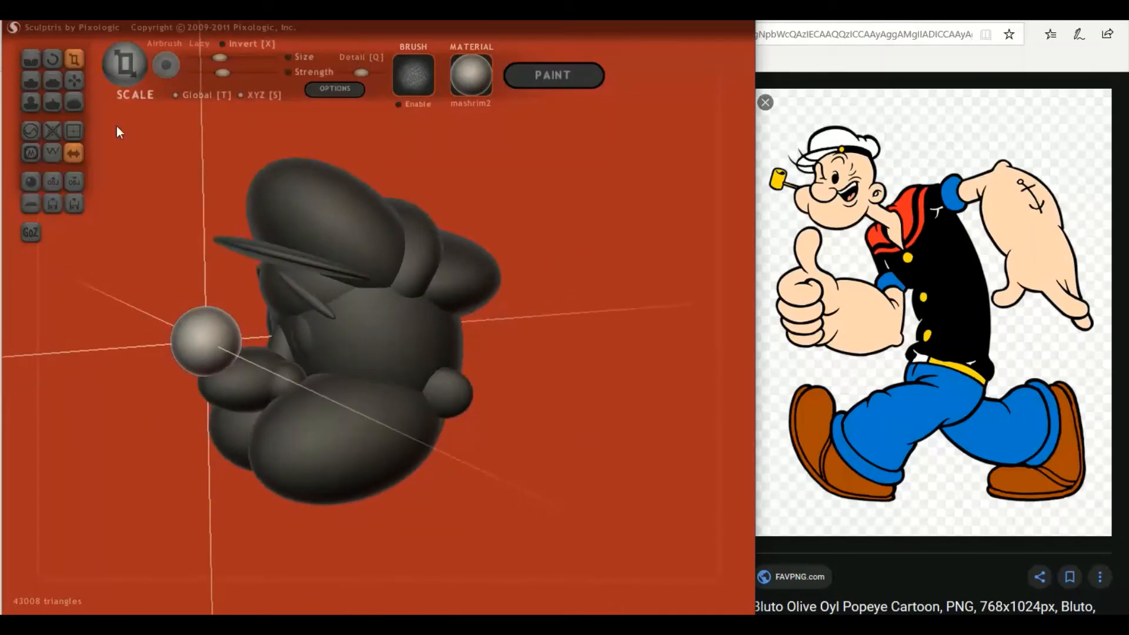
# - Move the small sphere onto the tip of the nose, scale it down slightly and push it back into the nose
pyautogui.click(76, 80)
pyautogui.moveTo(158, 218); pyautogui.dragTo(179, 263)
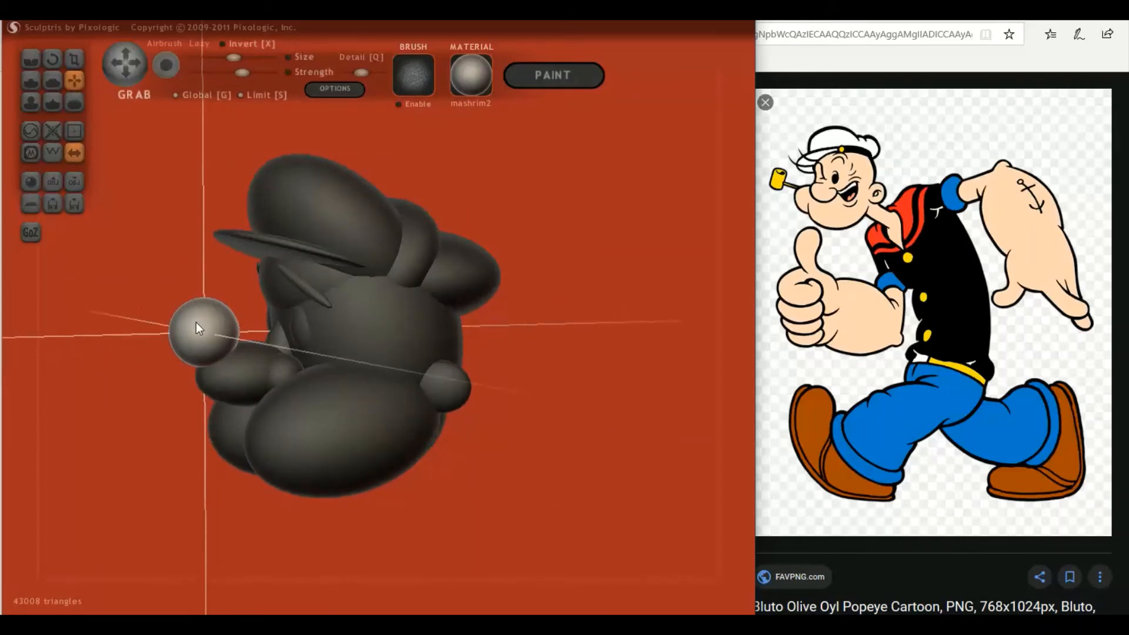
pyautogui.moveTo(196, 323); pyautogui.dragTo(210, 355)
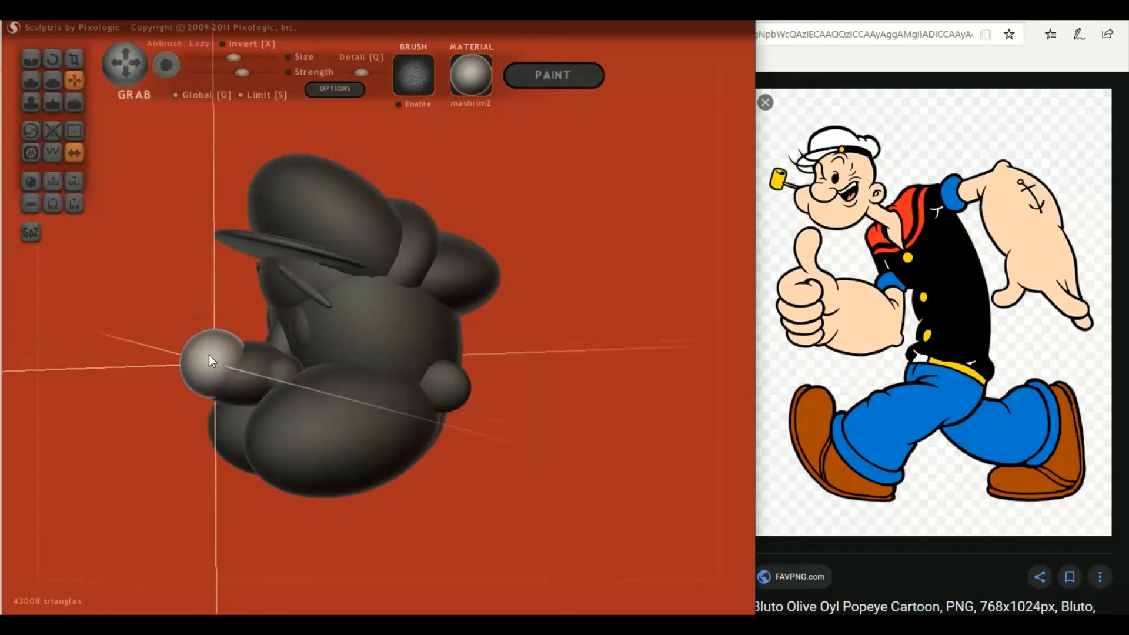
pyautogui.click(70, 59)
pyautogui.moveTo(210, 372)
pyautogui.mouseDown()
pyautogui.moveTo(200, 388)
pyautogui.moveTo(193, 381)
pyautogui.mouseUp()
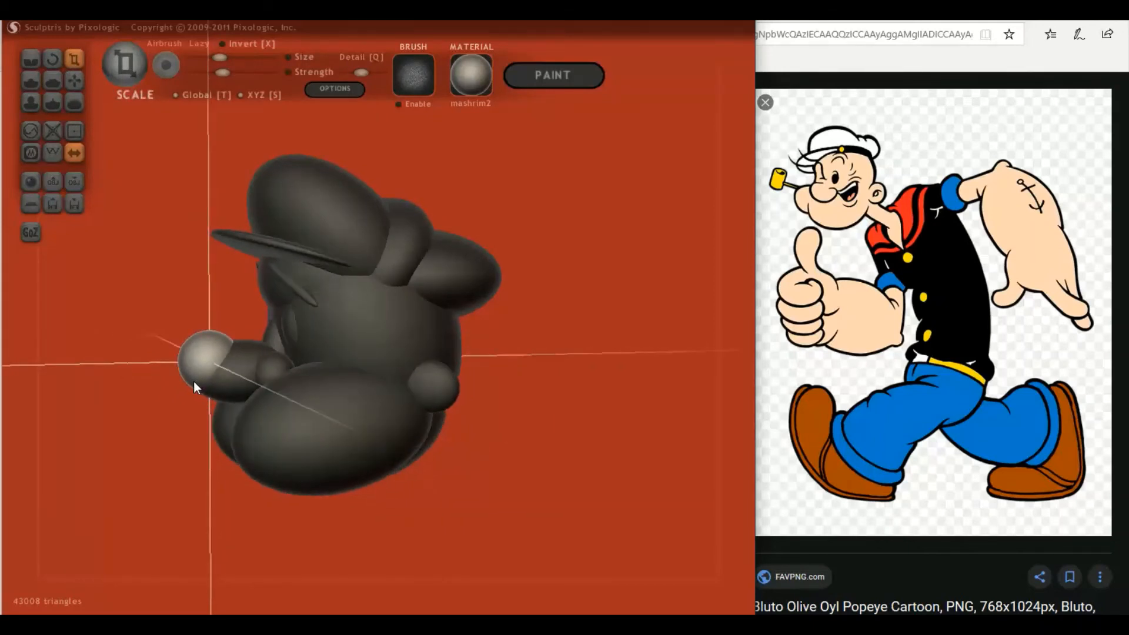
pyautogui.click(72, 80)
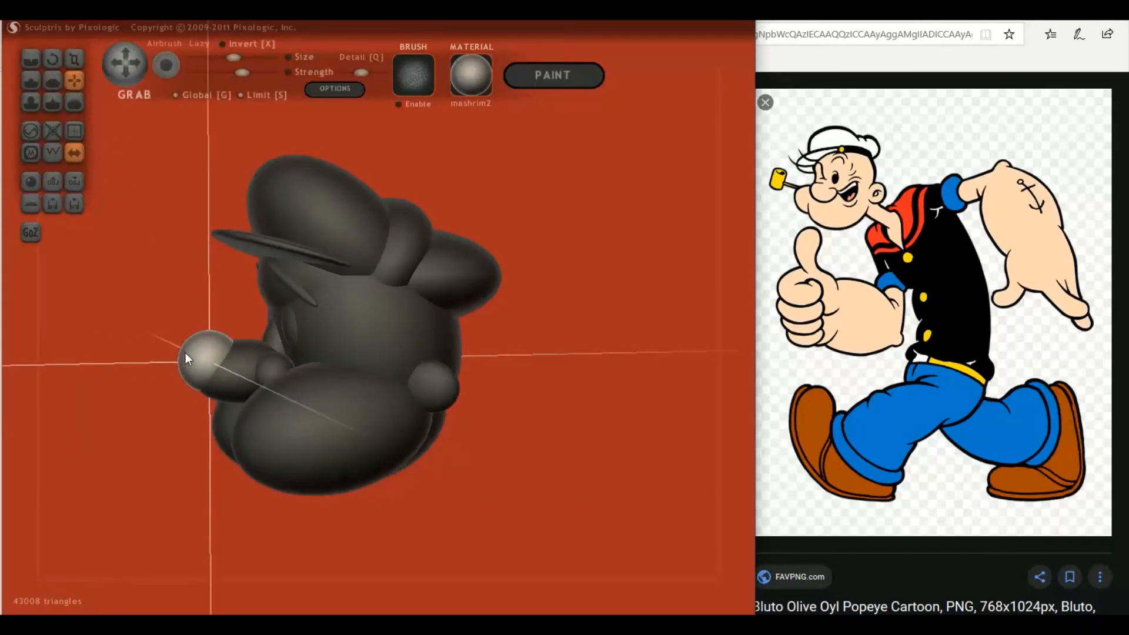
pyautogui.moveTo(193, 354); pyautogui.dragTo(200, 359)
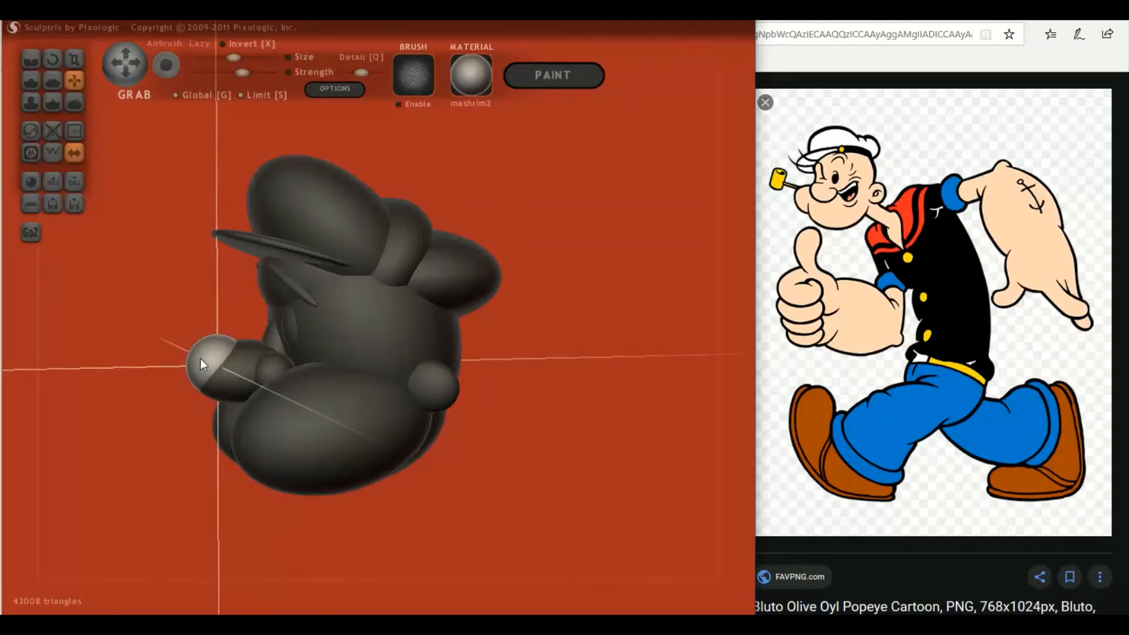
pyautogui.moveTo(200, 358); pyautogui.dragTo(189, 373, button='middle')
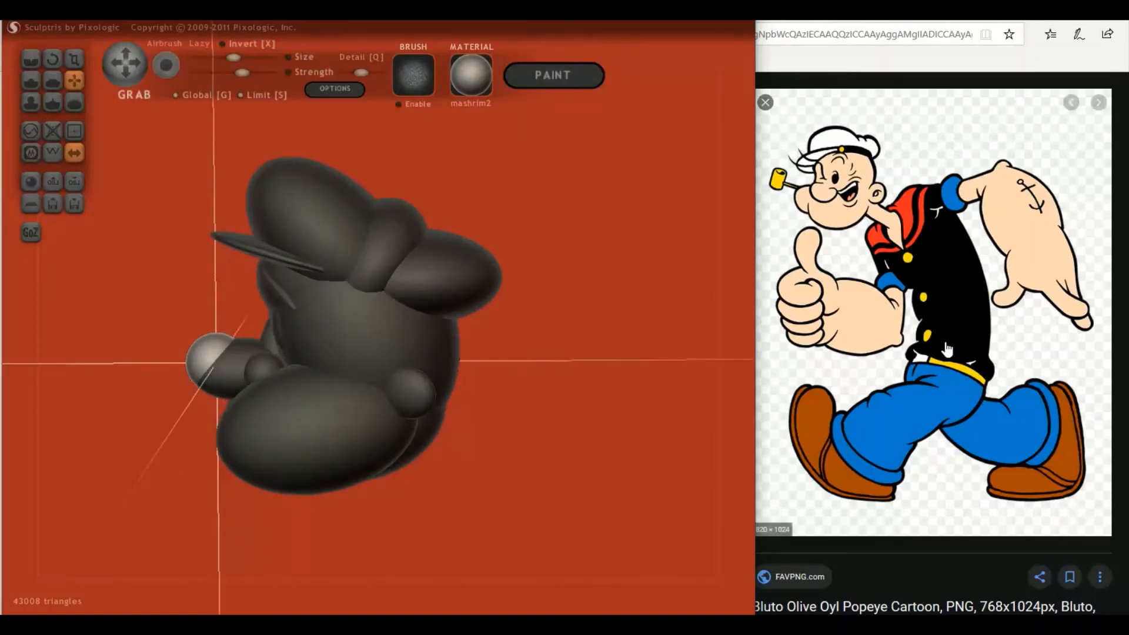
# - Shrink the nose pieces slightly with global scaling and set the rounded tip further back toward the face
pyautogui.moveTo(406, 435)
pyautogui.mouseDown(button='middle')
pyautogui.moveTo(539, 424)
pyautogui.moveTo(397, 437)
pyautogui.mouseUp(button='middle')
pyautogui.moveTo(462, 464); pyautogui.dragTo(509, 473, button='middle')
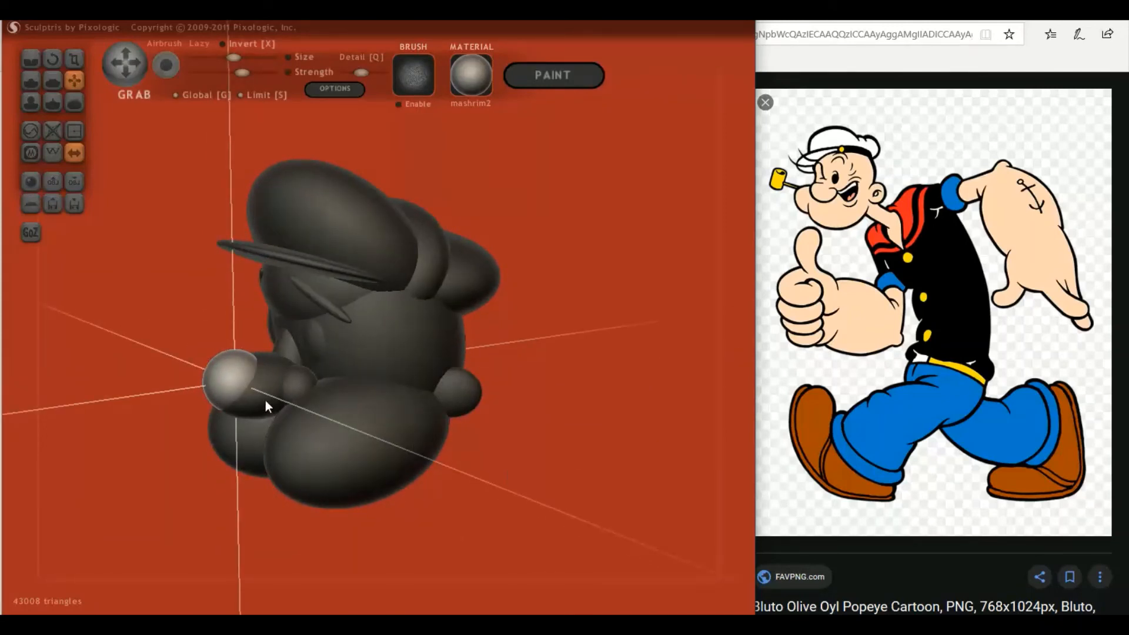
pyautogui.moveTo(291, 390)
pyautogui.mouseDown(button='middle')
pyautogui.moveTo(275, 424)
pyautogui.moveTo(259, 388)
pyautogui.mouseUp(button='middle')
pyautogui.click(75, 60)
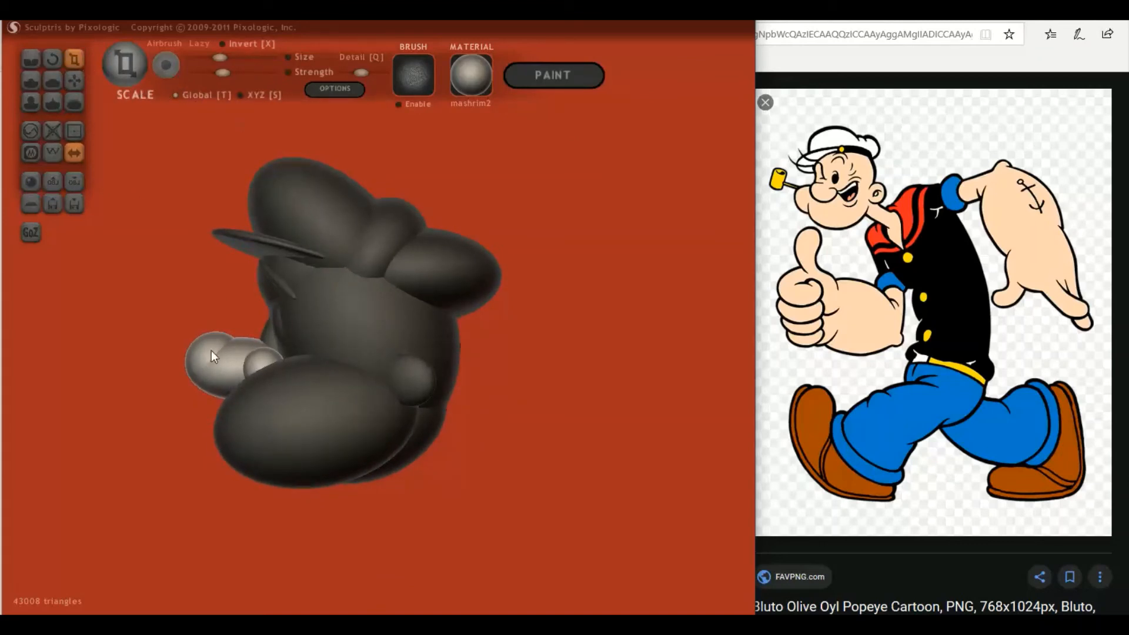
pyautogui.moveTo(231, 363)
pyautogui.mouseDown()
pyautogui.moveTo(164, 373)
pyautogui.moveTo(230, 369)
pyautogui.mouseUp()
pyautogui.click(73, 81)
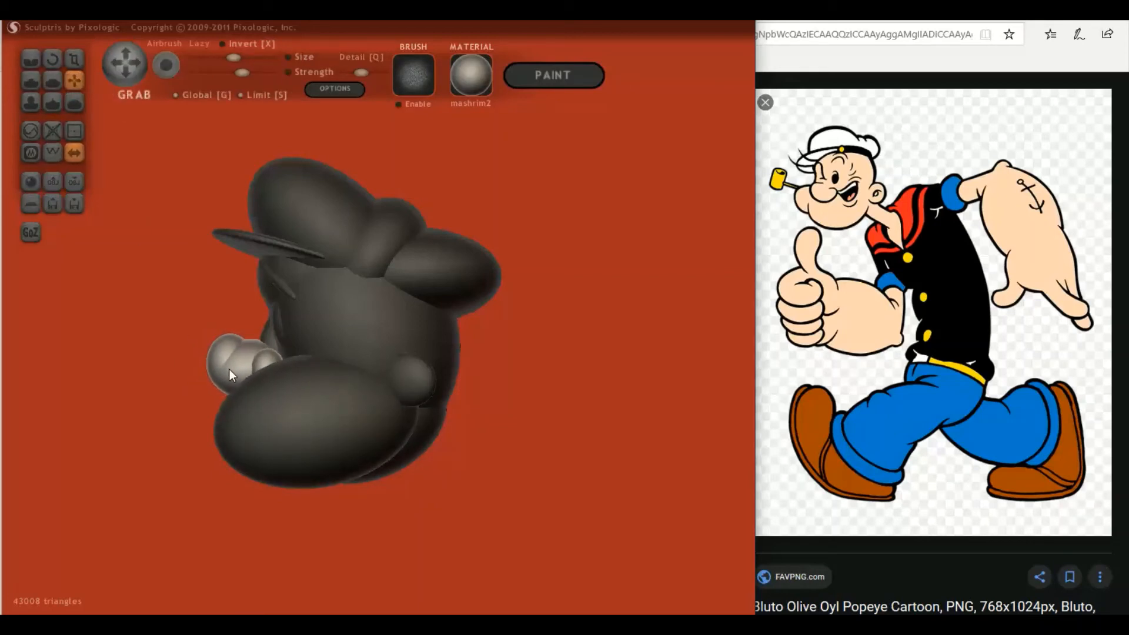
# - Clear the selection and check the nose tip's size and placement from the front, angled and side views
pyautogui.moveTo(229, 370); pyautogui.dragTo(377, 380, button='middle')
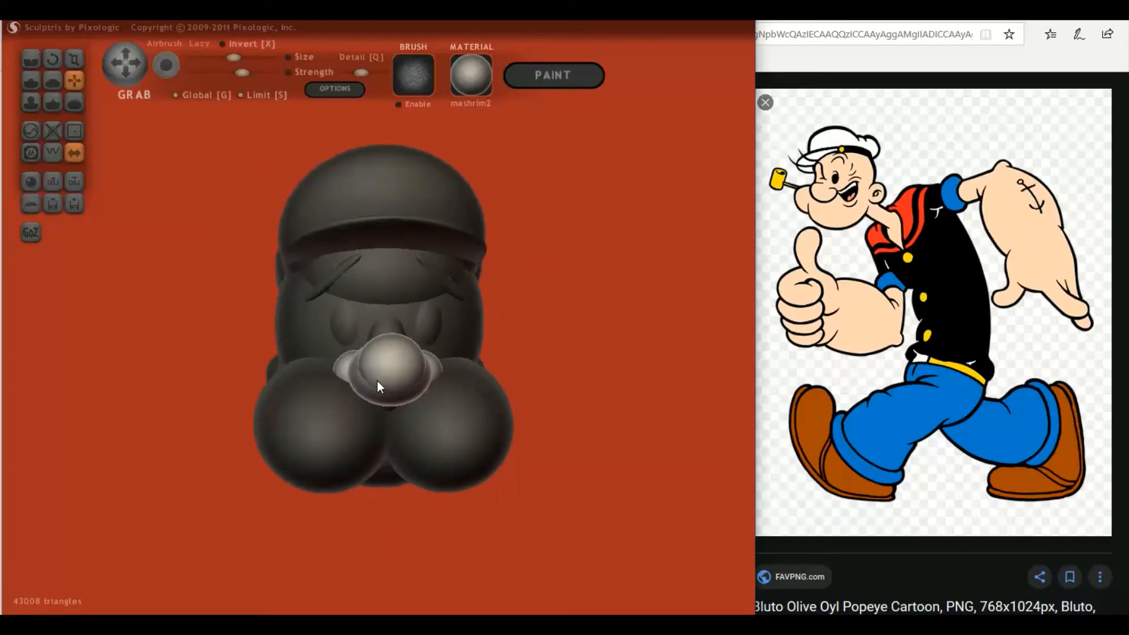
pyautogui.hotkey('ctrl', 'a')
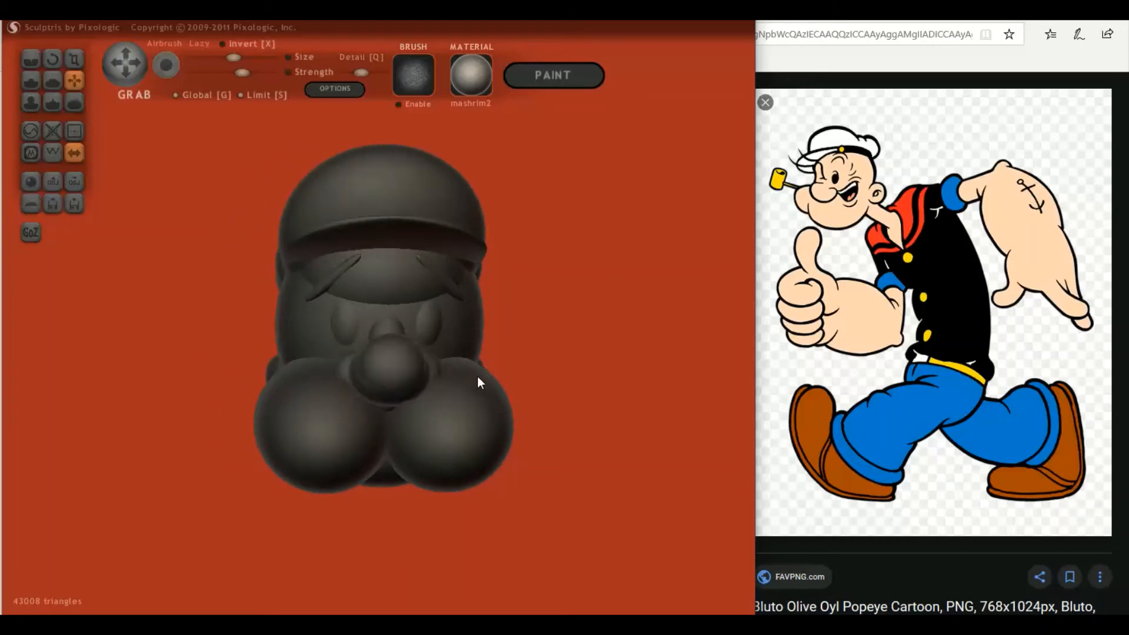
pyautogui.click(75, 57)
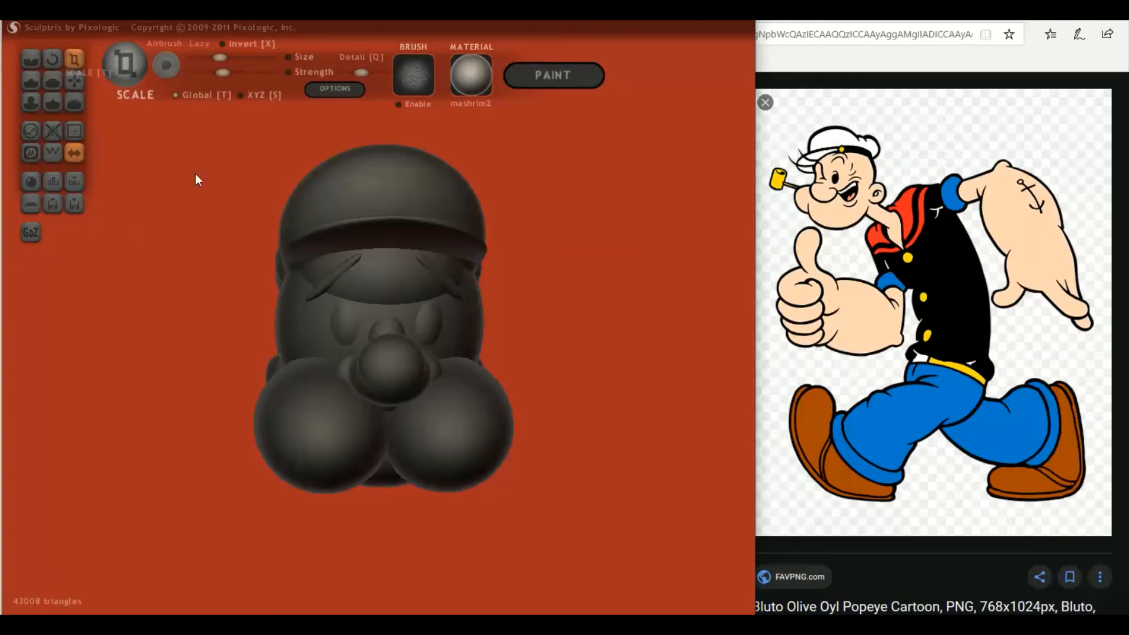
pyautogui.click(385, 368)
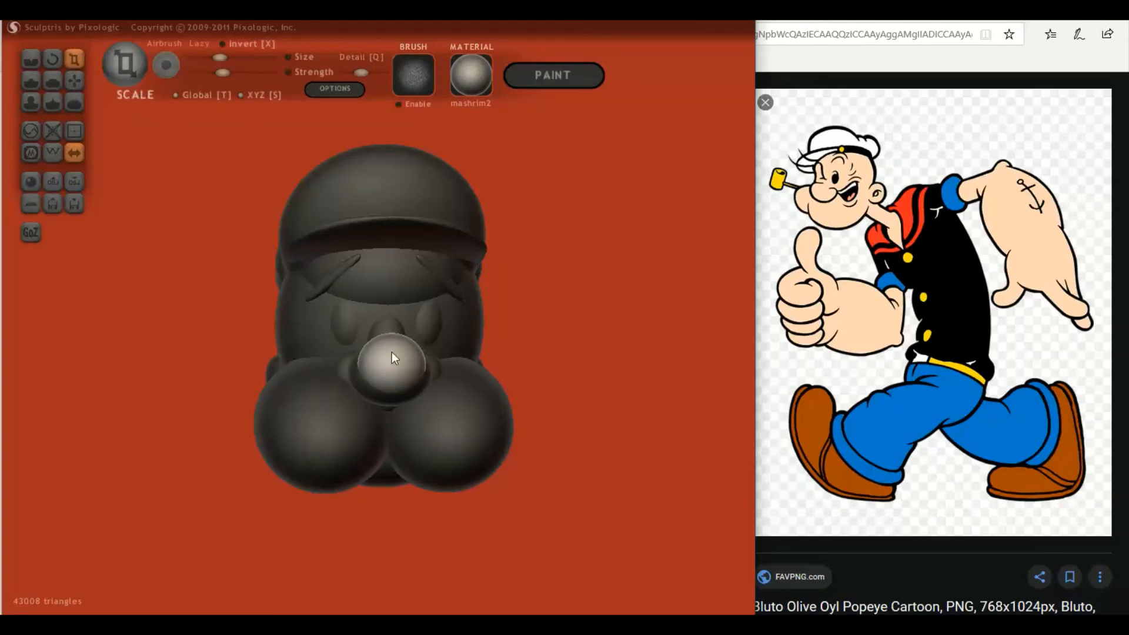
pyautogui.moveTo(398, 352)
pyautogui.mouseDown(button='right')
pyautogui.moveTo(363, 379)
pyautogui.moveTo(266, 375)
pyautogui.moveTo(510, 365)
pyautogui.moveTo(412, 388)
pyautogui.moveTo(389, 428)
pyautogui.moveTo(370, 305)
pyautogui.moveTo(265, 328)
pyautogui.moveTo(263, 362)
pyautogui.moveTo(306, 406)
pyautogui.moveTo(369, 407)
pyautogui.mouseUp(button='right')
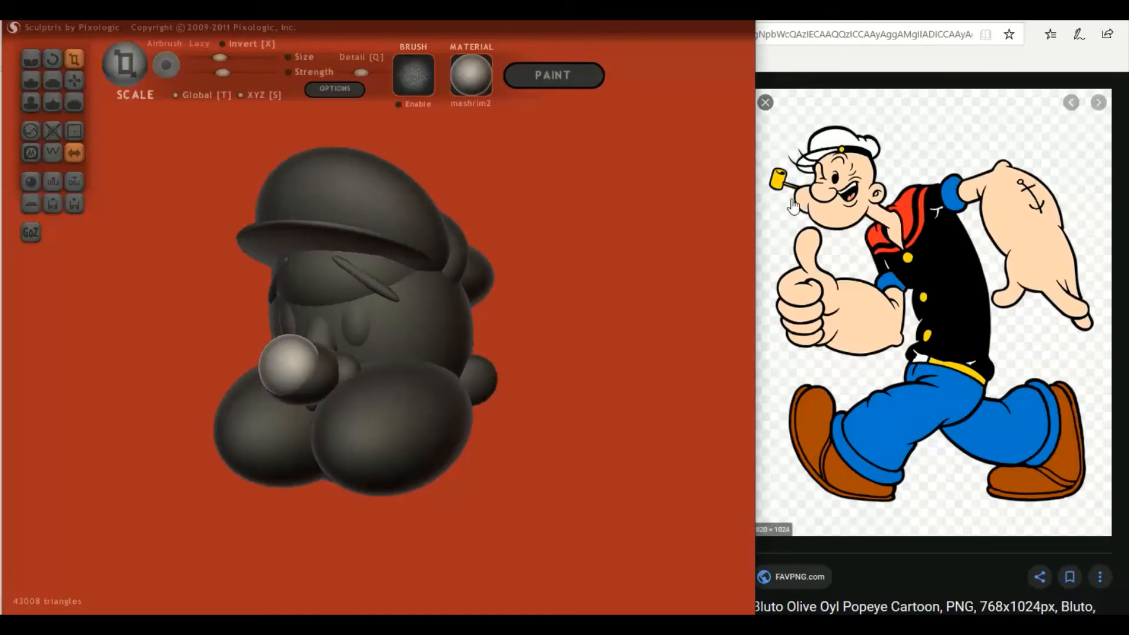
pyautogui.moveTo(415, 373)
pyautogui.mouseDown(button='right')
pyautogui.moveTo(423, 447)
pyautogui.moveTo(389, 417)
pyautogui.mouseUp(button='right')
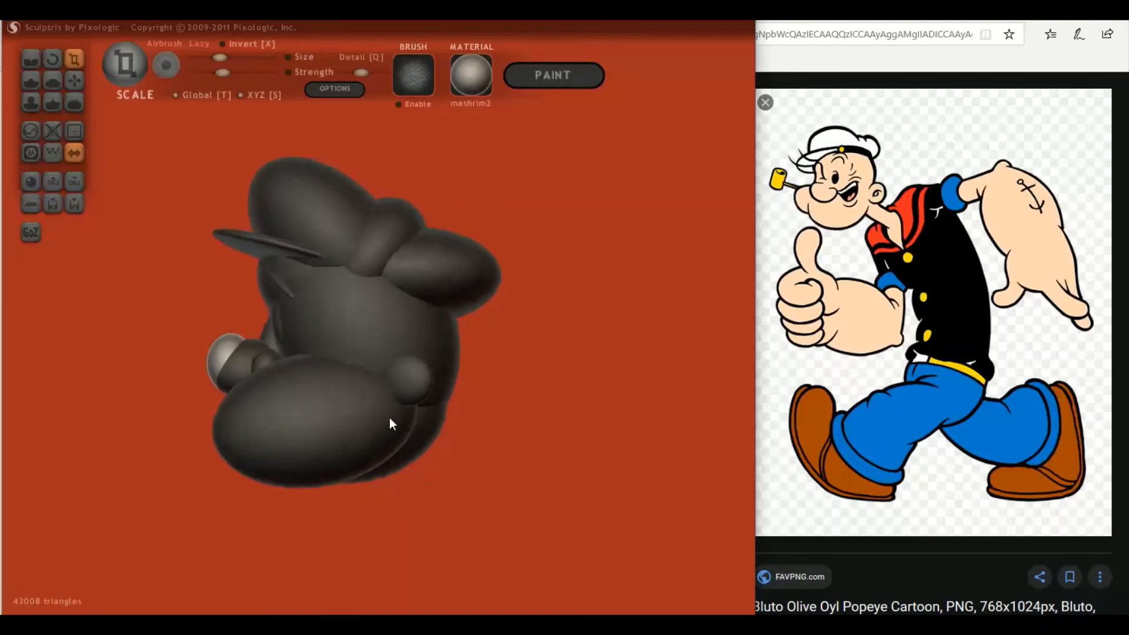
pyautogui.moveTo(196, 413)
pyautogui.mouseDown(button='right')
pyautogui.moveTo(291, 399)
pyautogui.moveTo(386, 414)
pyautogui.mouseUp(button='right')
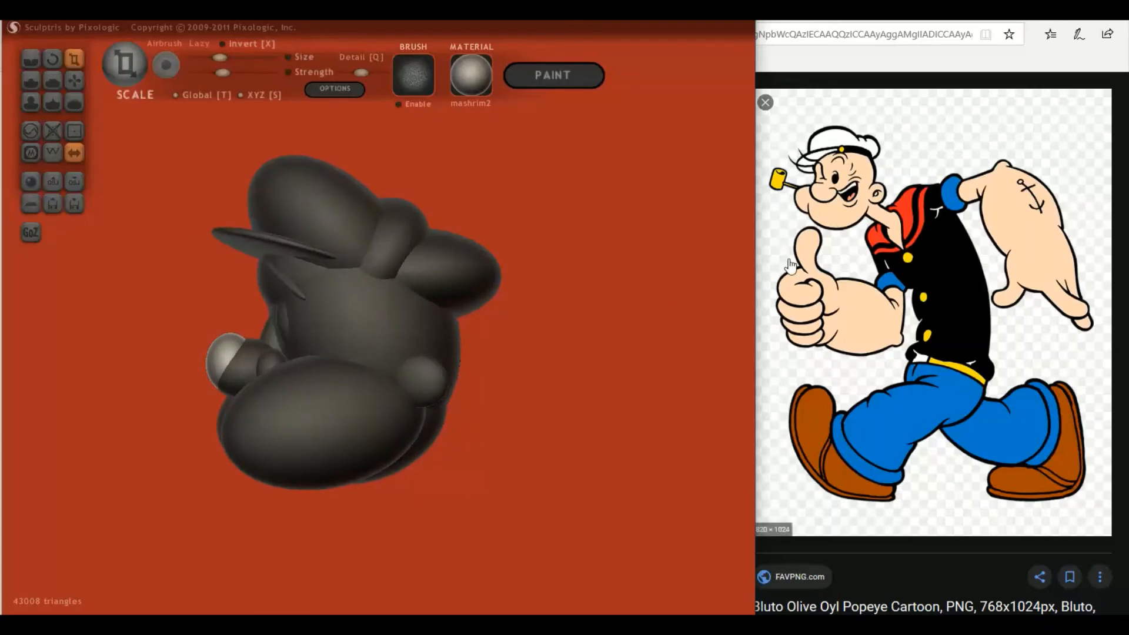
pyautogui.moveTo(654, 317); pyautogui.dragTo(708, 334, button='right')
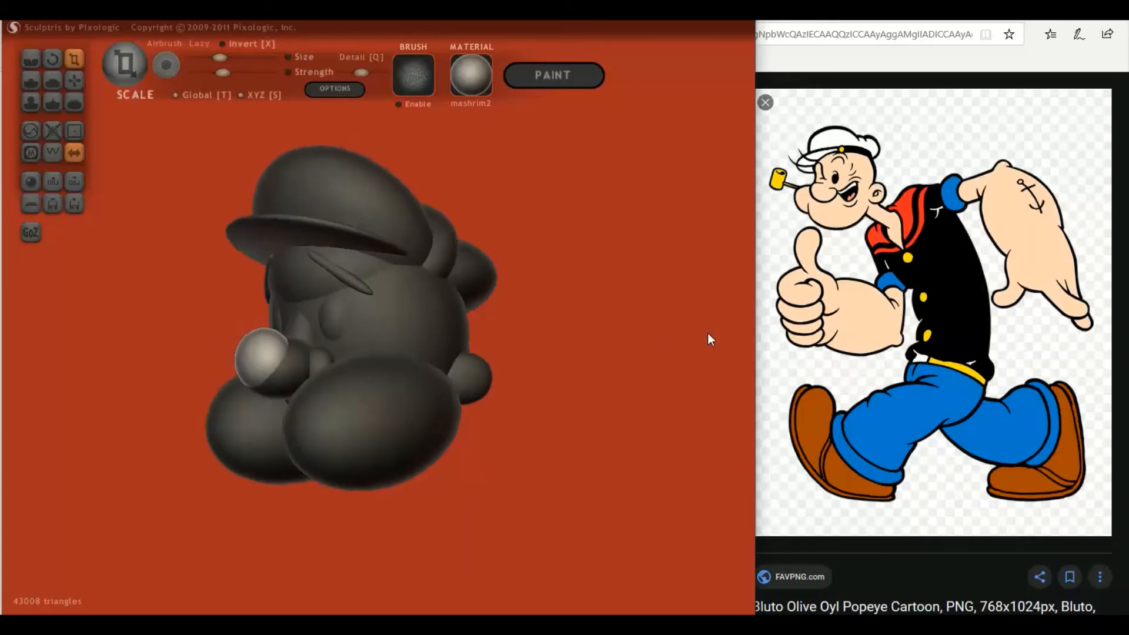
# - Add a mirrored pair of new spheres and scale them down uniformly to less than half their size
pyautogui.click(30, 180)
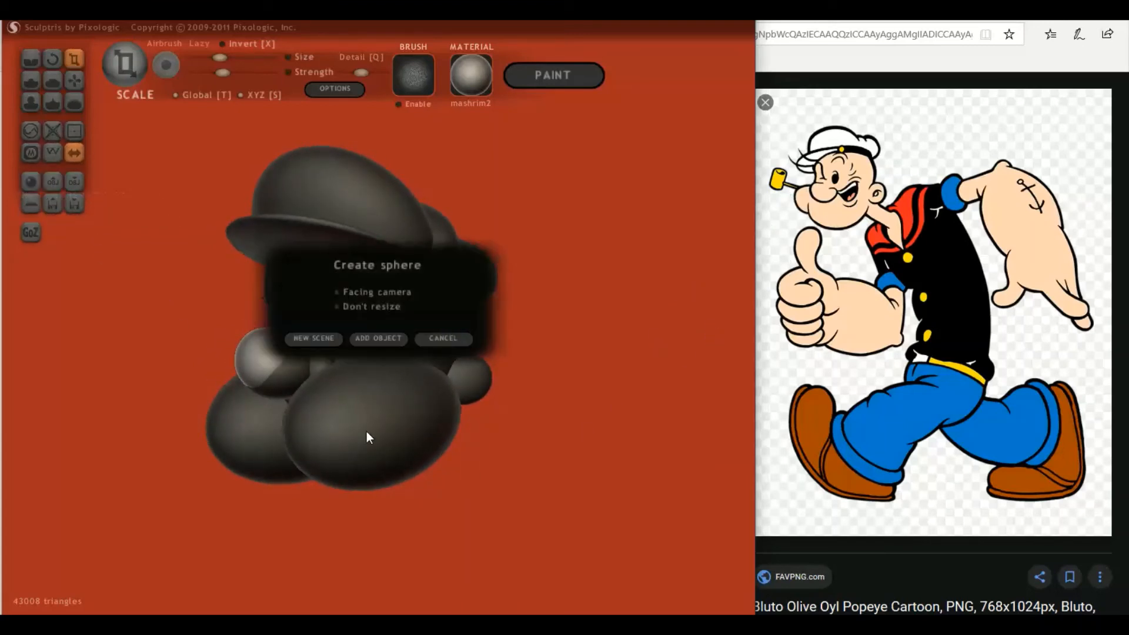
pyautogui.click(376, 339)
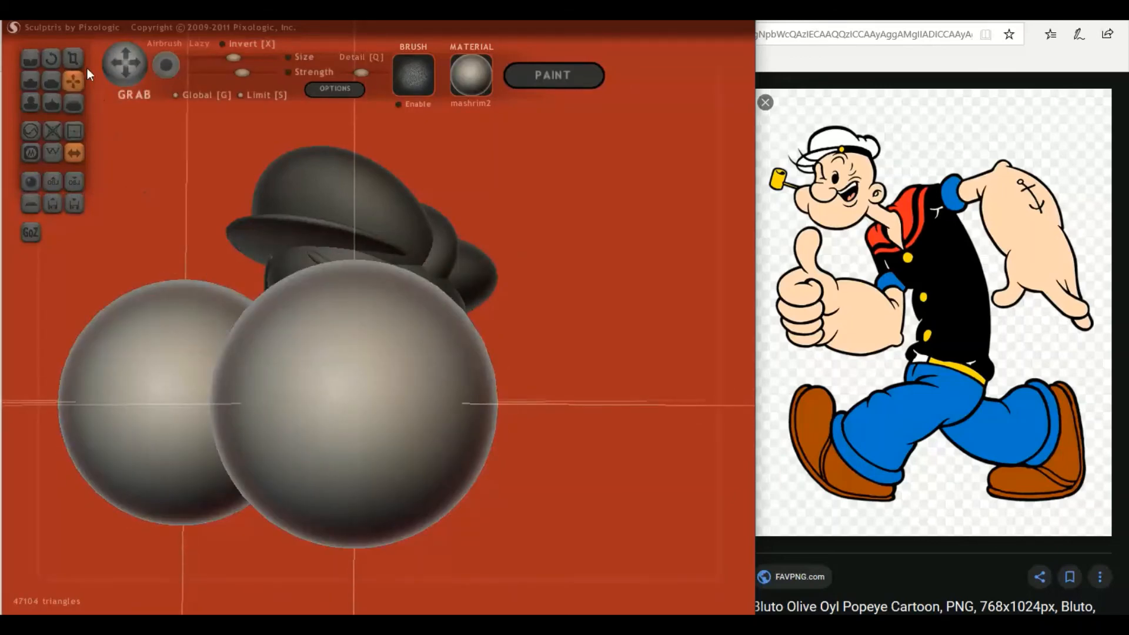
pyautogui.click(73, 57)
pyautogui.moveTo(404, 390); pyautogui.dragTo(194, 516, button='right')
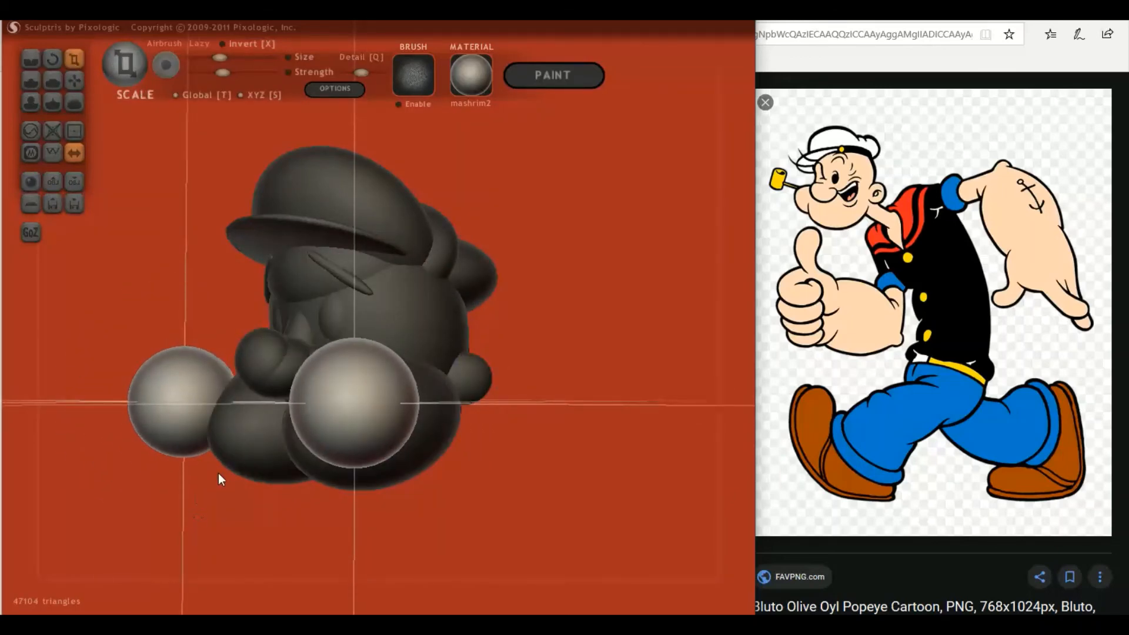
pyautogui.moveTo(220, 479); pyautogui.dragTo(295, 478, button='right')
# - Move the new sphere pair inward in front of the large cheek spheres, below the nose, and scale it down a little more
pyautogui.click(75, 80)
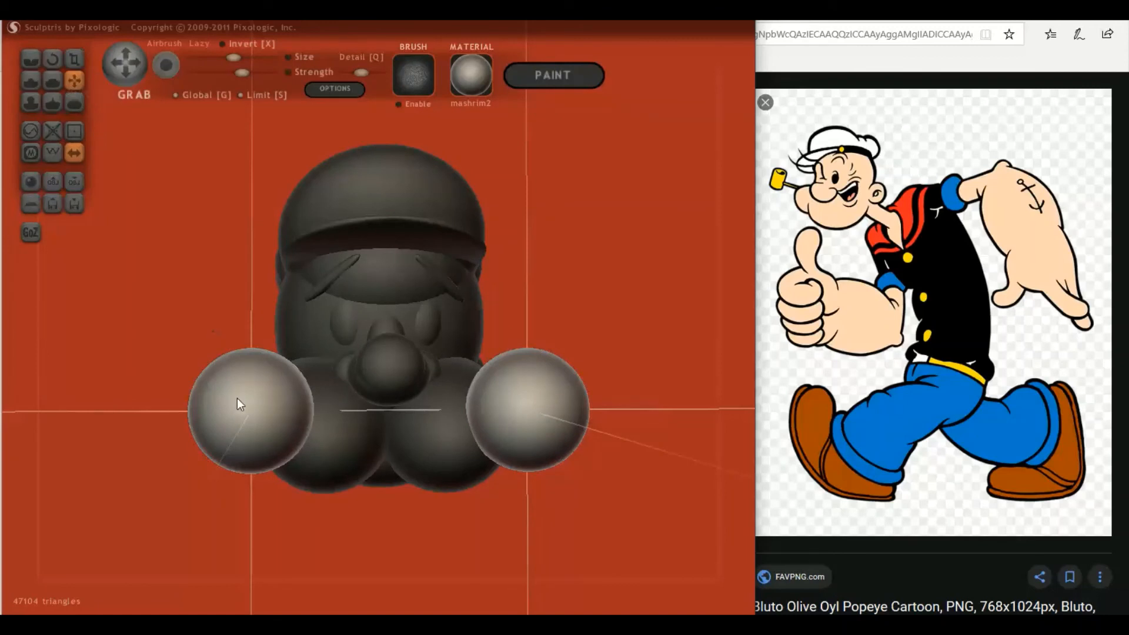
pyautogui.moveTo(237, 398); pyautogui.dragTo(309, 418)
pyautogui.moveTo(309, 417)
pyautogui.mouseDown(button='right')
pyautogui.moveTo(109, 412)
pyautogui.moveTo(156, 160)
pyautogui.mouseUp(button='right')
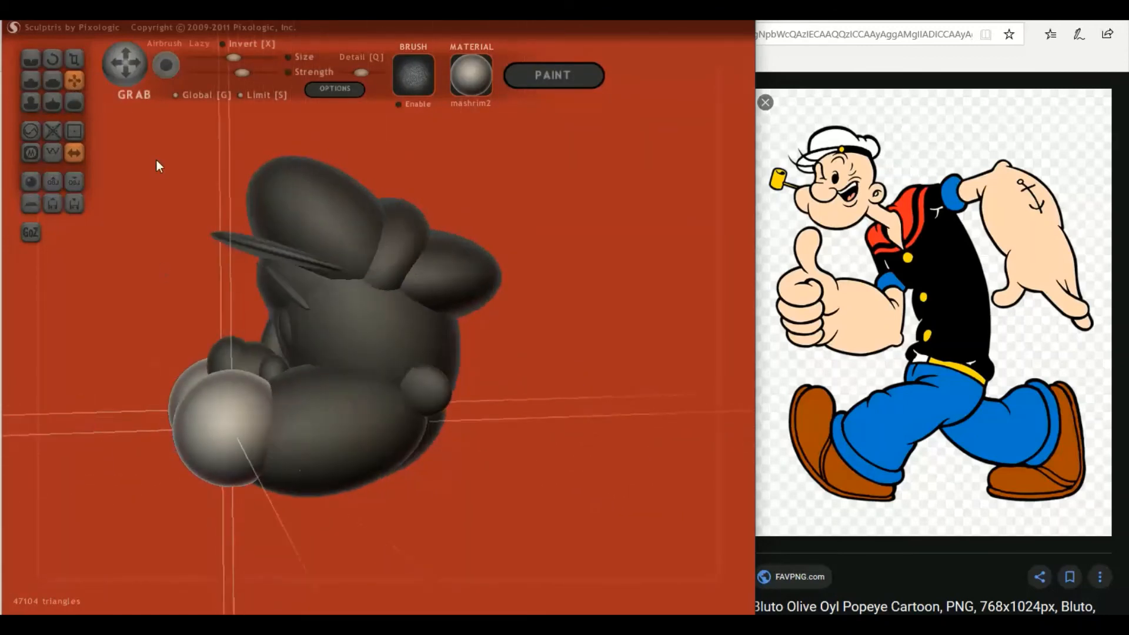
pyautogui.click(74, 59)
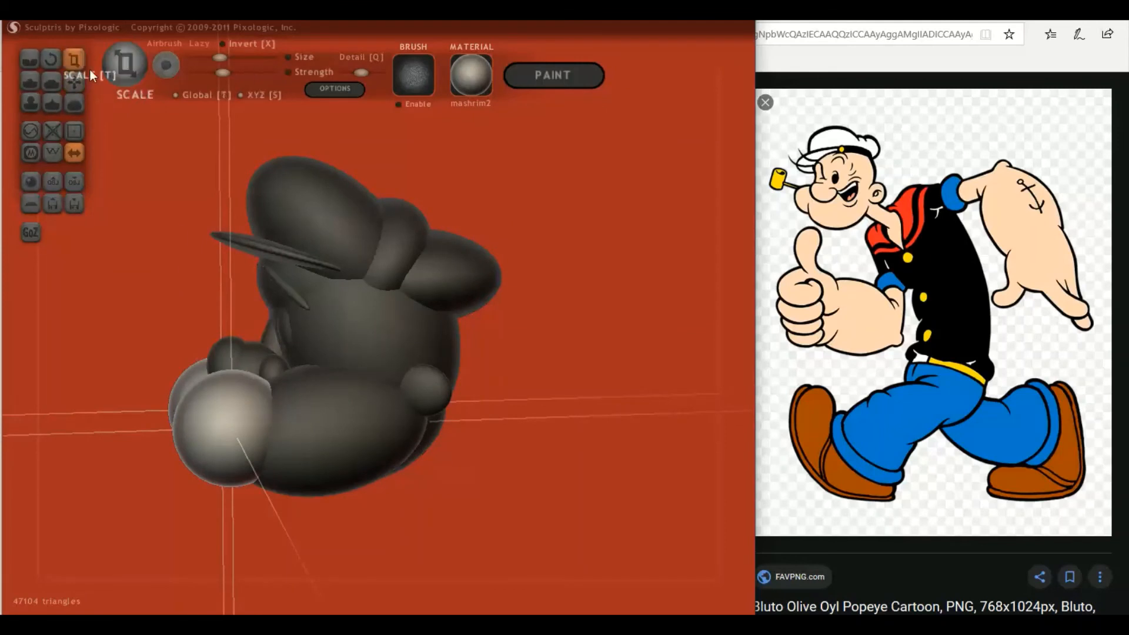
pyautogui.moveTo(219, 415); pyautogui.dragTo(171, 494)
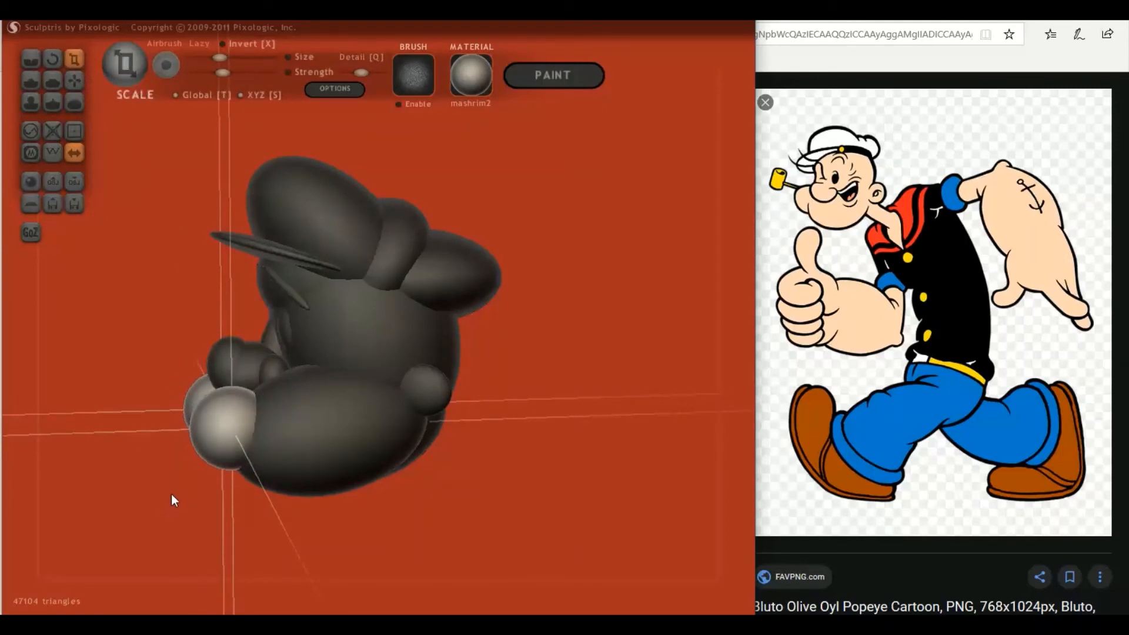
pyautogui.moveTo(171, 494); pyautogui.dragTo(176, 483, button='right')
# - Reposition the sphere pair back into the fronts of the cheeks and enlarge it slightly with global scaling
pyautogui.click(74, 80)
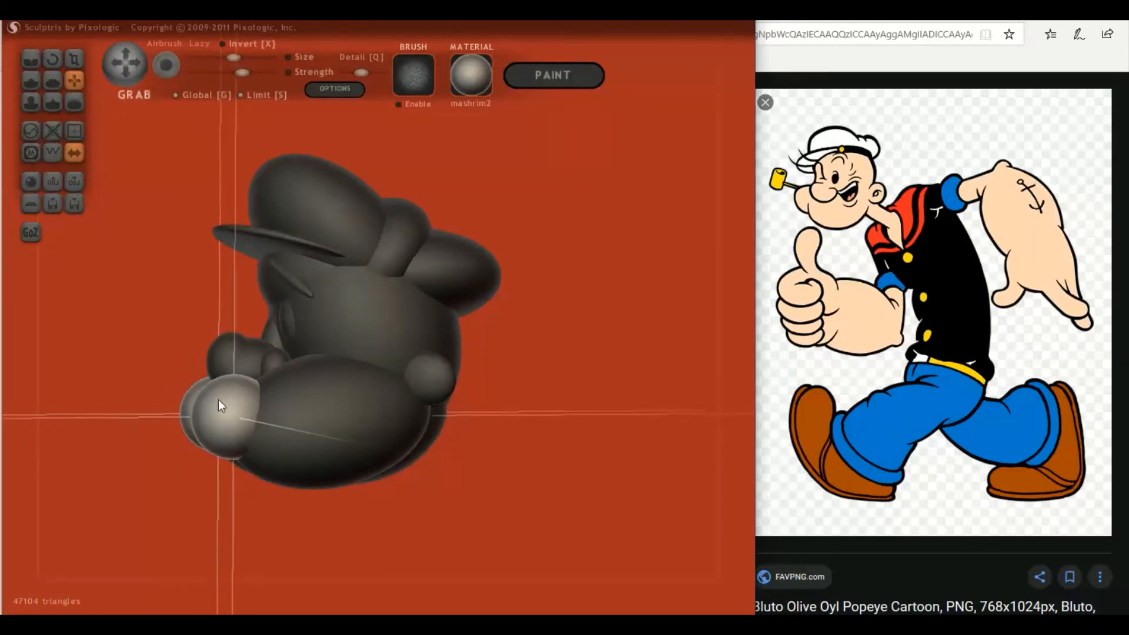
pyautogui.moveTo(243, 403); pyautogui.dragTo(338, 415, button='right')
pyautogui.moveTo(327, 421); pyautogui.dragTo(312, 356)
pyautogui.click(73, 59)
pyautogui.moveTo(323, 386); pyautogui.dragTo(202, 393, button='right')
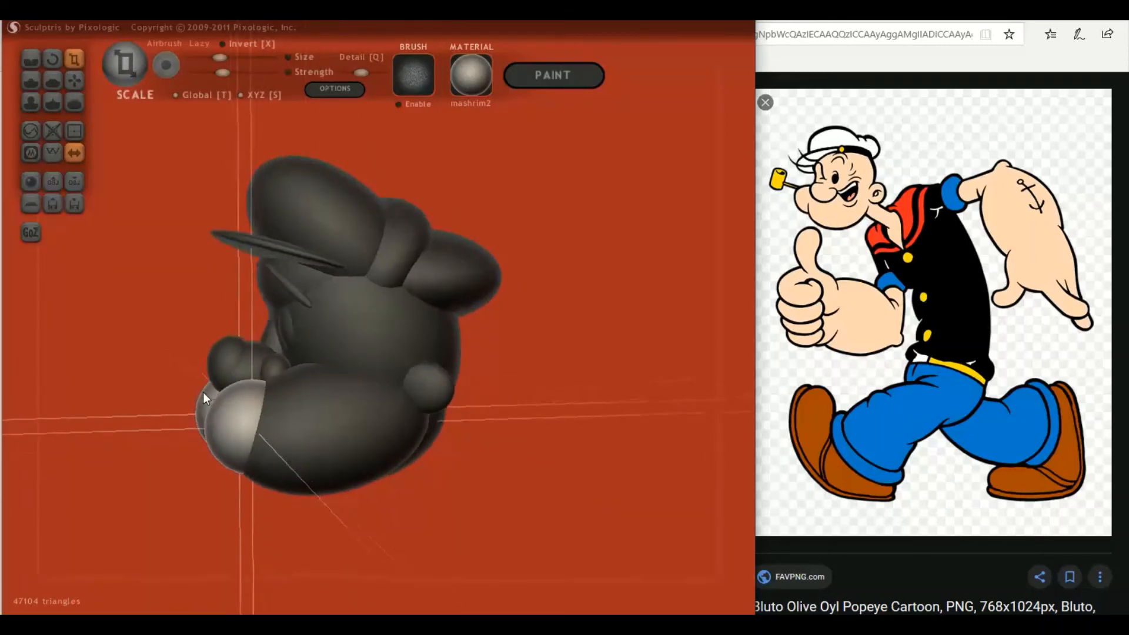
pyautogui.moveTo(234, 421); pyautogui.dragTo(250, 408)
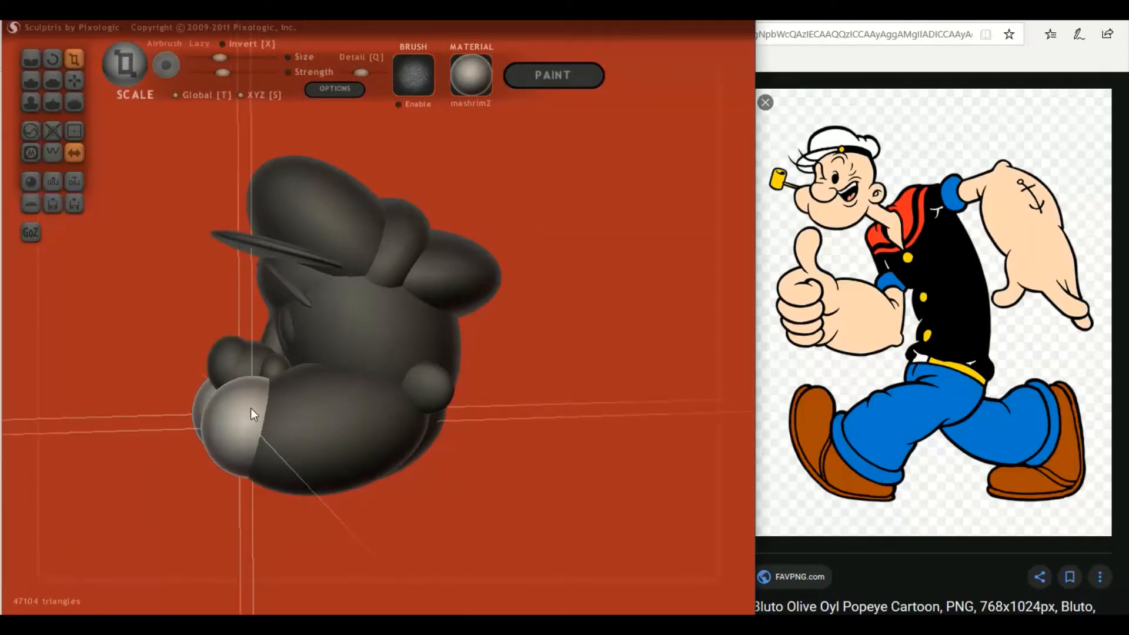
# - Push the sphere pair a little deeper into the cheeks and check its fit from the front
pyautogui.click(74, 80)
pyautogui.moveTo(224, 451); pyautogui.dragTo(235, 448)
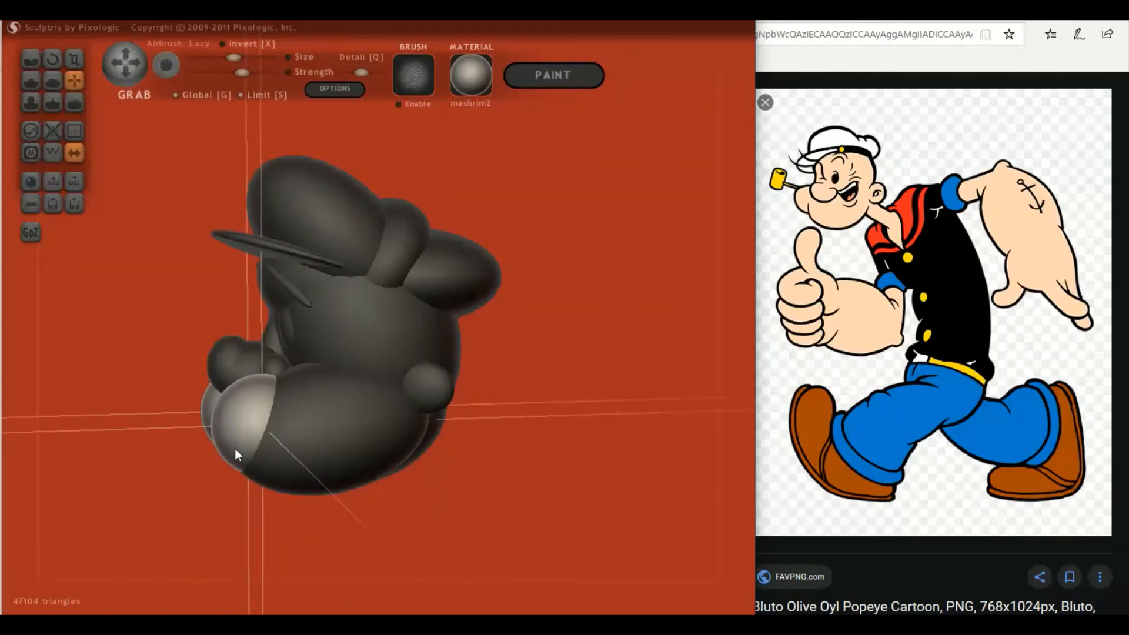
pyautogui.moveTo(235, 448); pyautogui.dragTo(490, 458, button='right')
pyautogui.moveTo(518, 429); pyautogui.dragTo(369, 450, button='right')
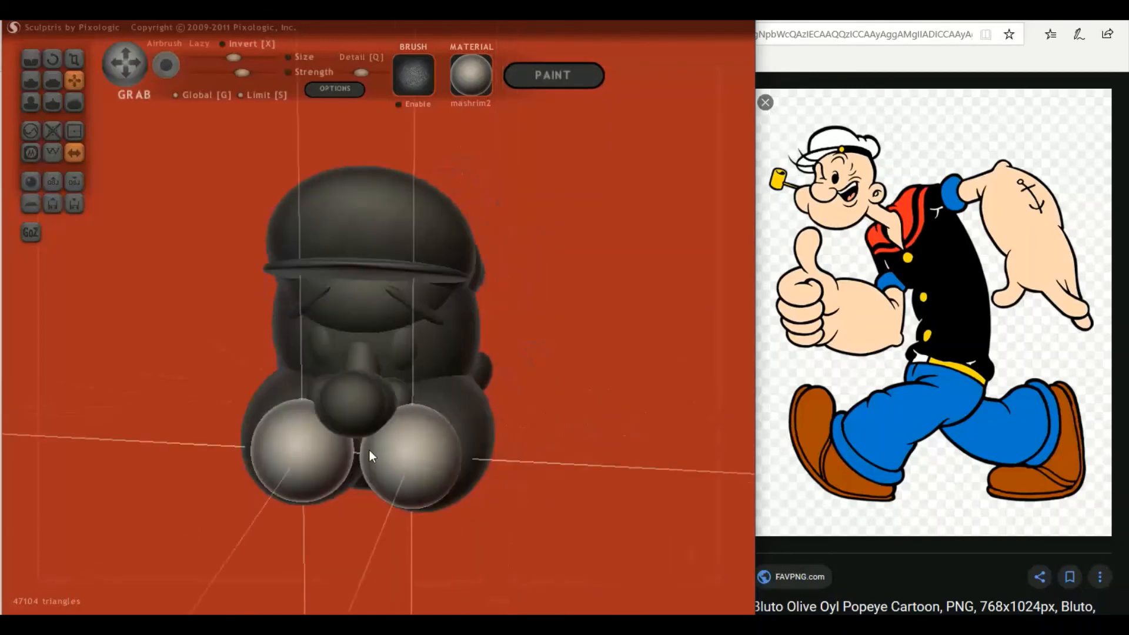
# - Enlarge the front cheek spheres slightly and nudge them into place under the nose, then check the whole head from the front
pyautogui.click(74, 60)
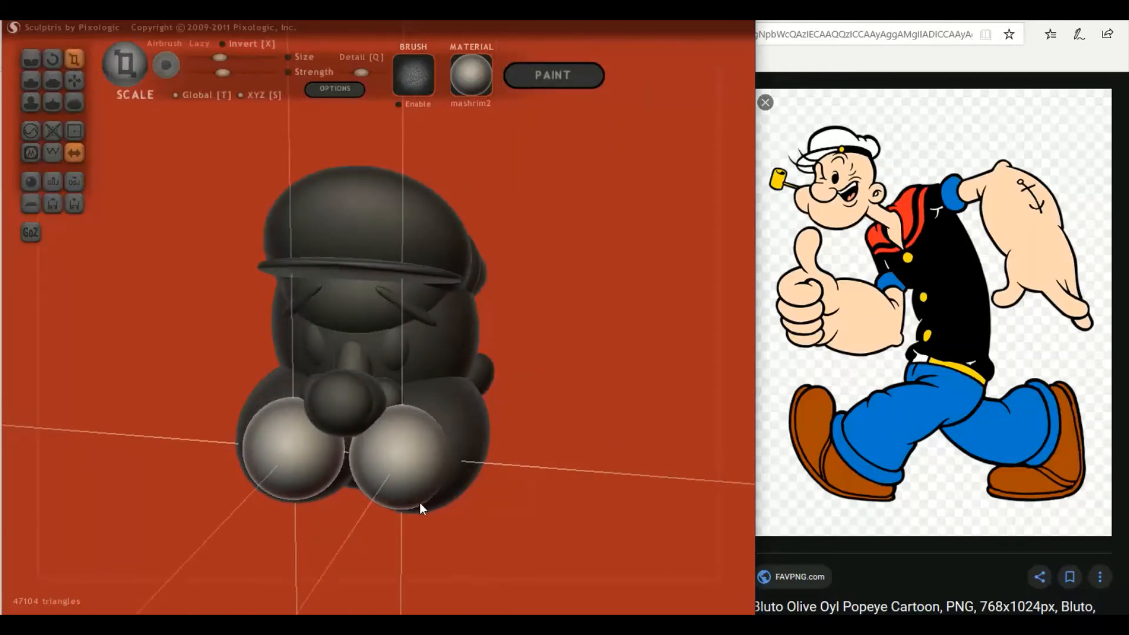
pyautogui.moveTo(411, 481); pyautogui.dragTo(372, 413, button='right')
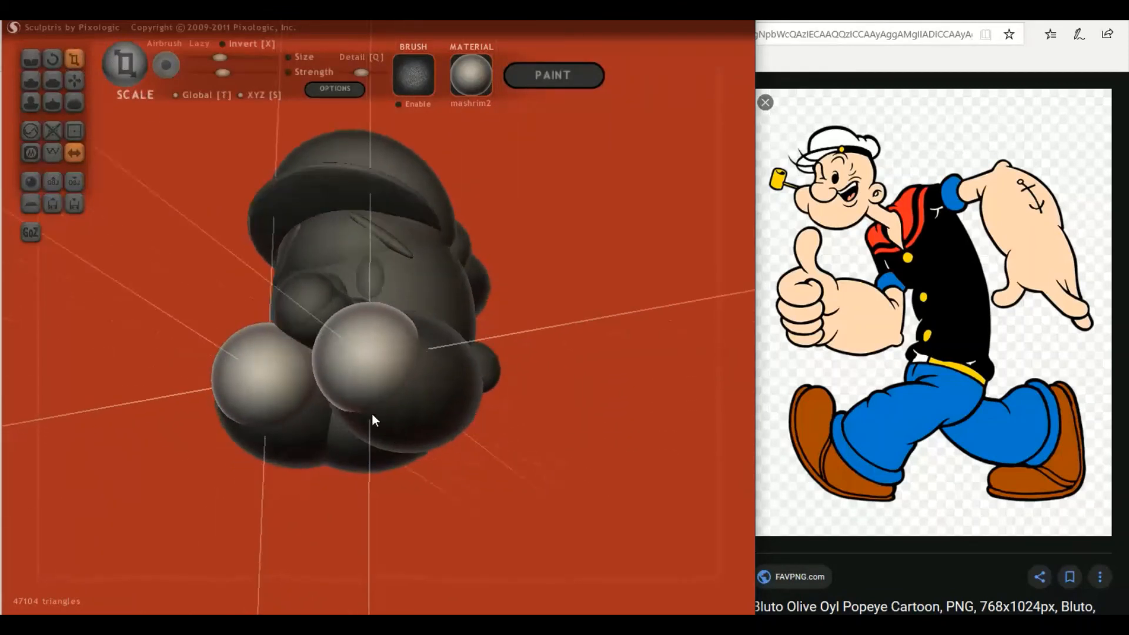
pyautogui.click(73, 80)
pyautogui.moveTo(145, 202); pyautogui.dragTo(206, 186, button='right')
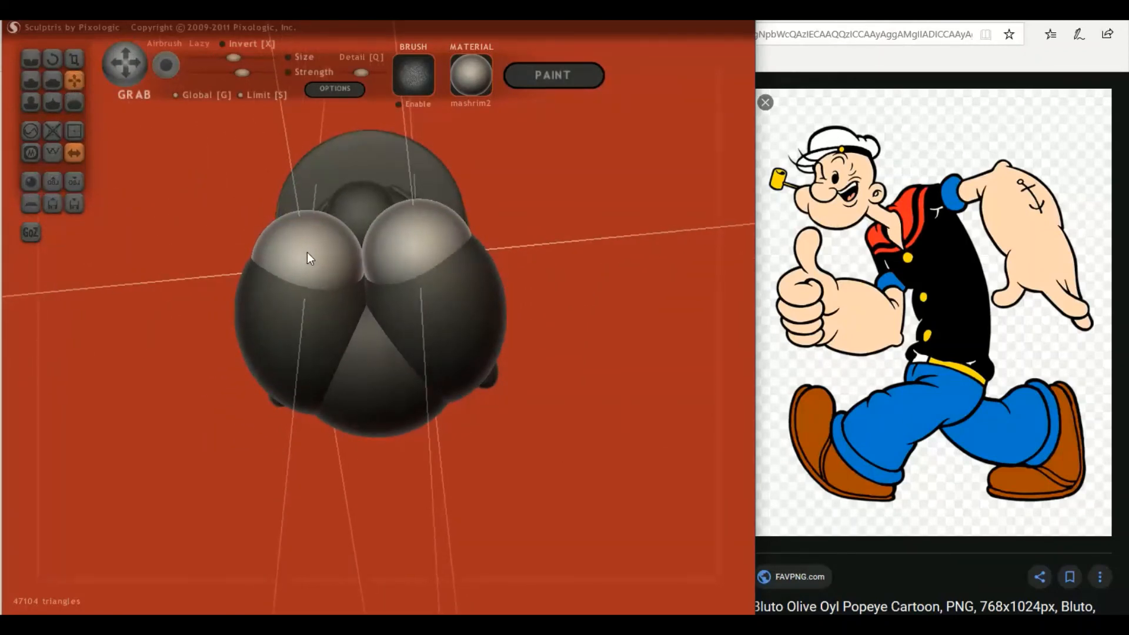
pyautogui.moveTo(307, 252); pyautogui.dragTo(217, 369, button='right')
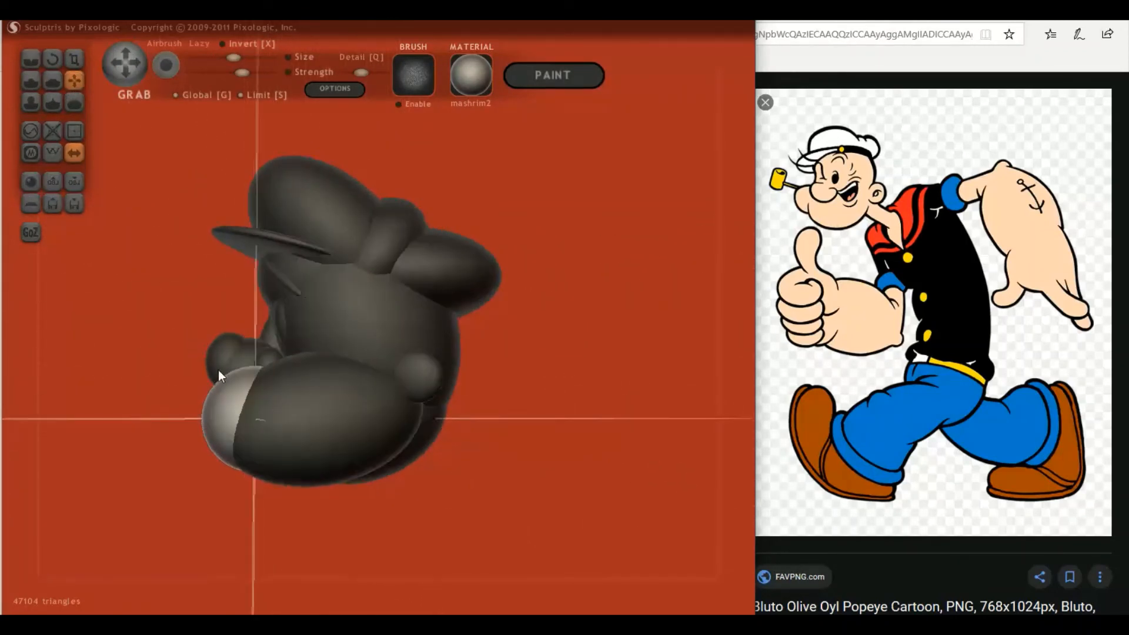
pyautogui.moveTo(227, 403); pyautogui.dragTo(229, 401)
pyautogui.moveTo(228, 401); pyautogui.dragTo(344, 412, button='right')
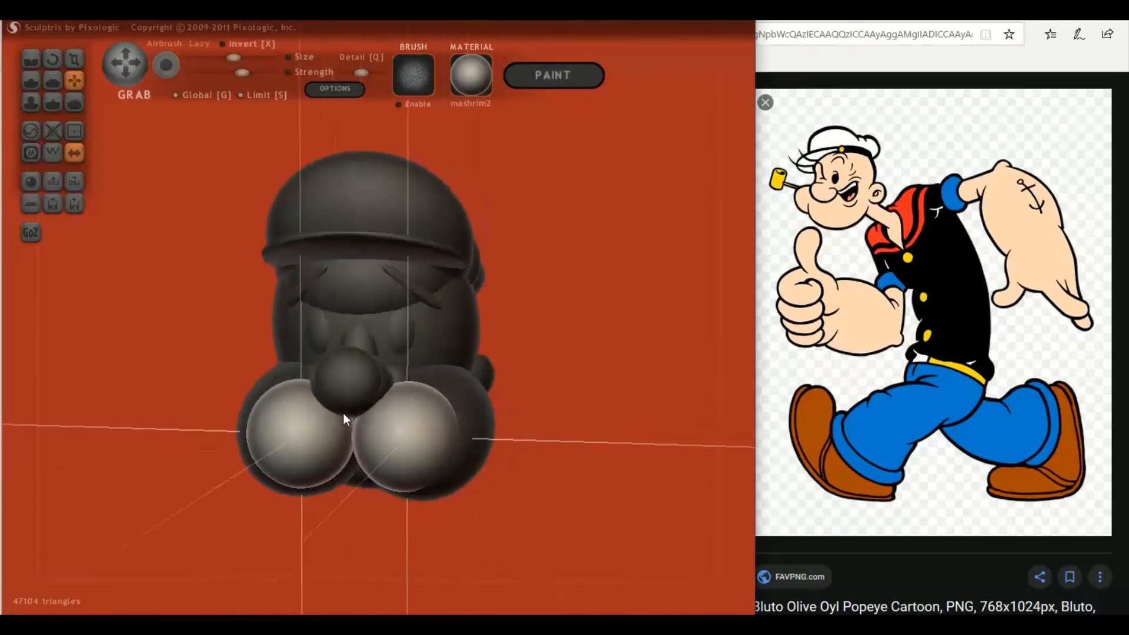
pyautogui.scroll(-3, 478, 424)
pyautogui.moveTo(487, 423)
pyautogui.mouseDown(button='right')
pyautogui.moveTo(528, 428)
pyautogui.moveTo(499, 422)
pyautogui.moveTo(495, 408)
pyautogui.mouseUp(button='right')
pyautogui.scroll(3, 312, 336)
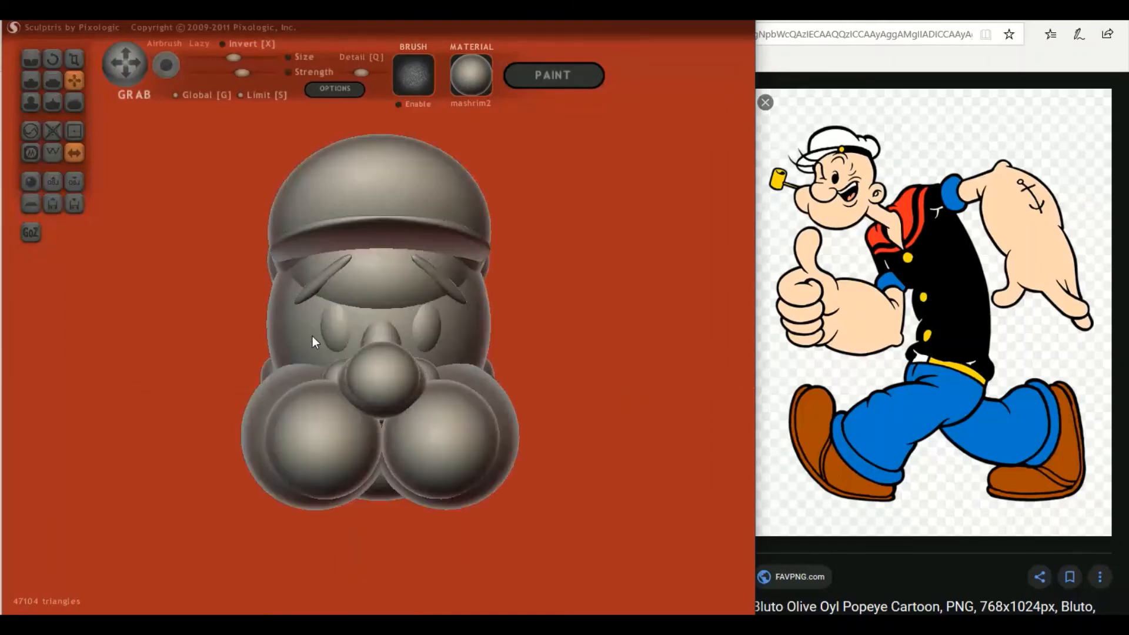
pyautogui.moveTo(312, 336); pyautogui.dragTo(316, 281, button='right')
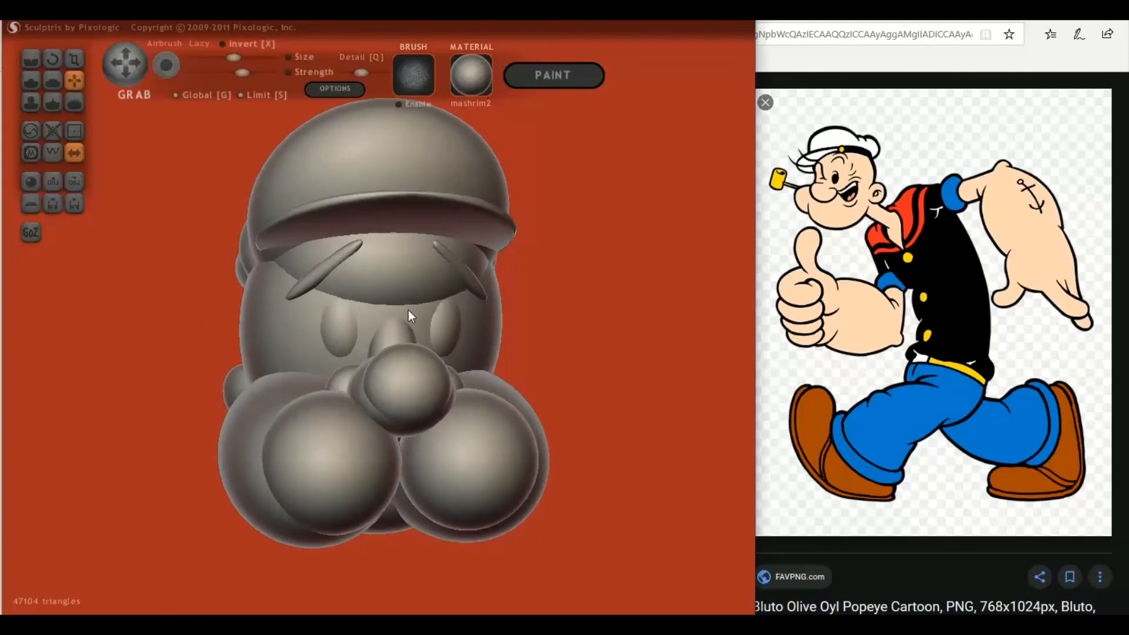
# - Isolate the eyebrow pair and rotate it so the brows follow the curve of the forehead from front, top and side
pyautogui.hotkey('ctrl', 'a')
pyautogui.keyDown('ctrl'); pyautogui.keyDown('shift'); pyautogui.click(295, 288); pyautogui.keyUp('shift'); pyautogui.keyUp('ctrl')
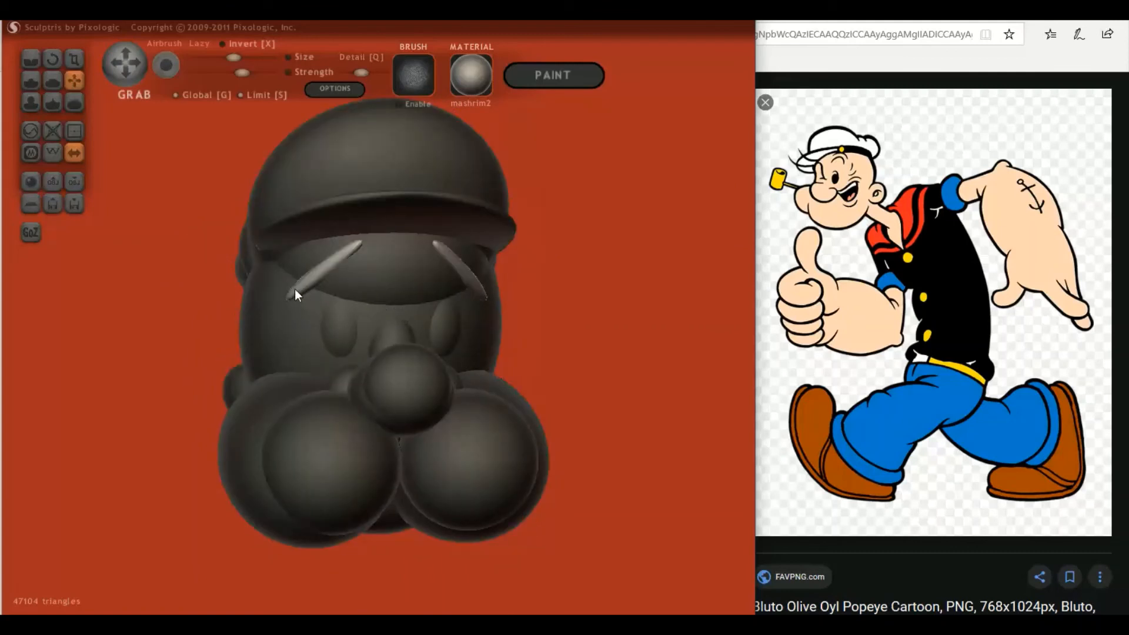
pyautogui.click(54, 61)
pyautogui.moveTo(208, 315); pyautogui.dragTo(197, 320, button='right')
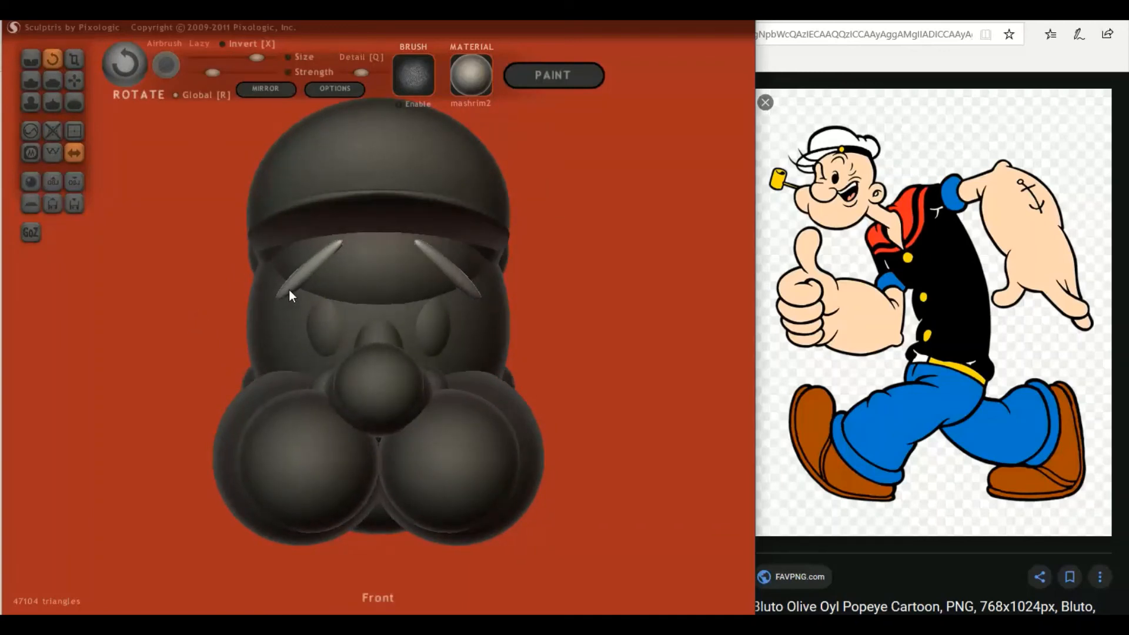
pyautogui.moveTo(289, 289)
pyautogui.mouseDown()
pyautogui.moveTo(270, 306)
pyautogui.moveTo(238, 302)
pyautogui.moveTo(219, 224)
pyautogui.moveTo(288, 309)
pyautogui.moveTo(338, 408)
pyautogui.moveTo(355, 389)
pyautogui.moveTo(401, 387)
pyautogui.moveTo(434, 412)
pyautogui.mouseUp()
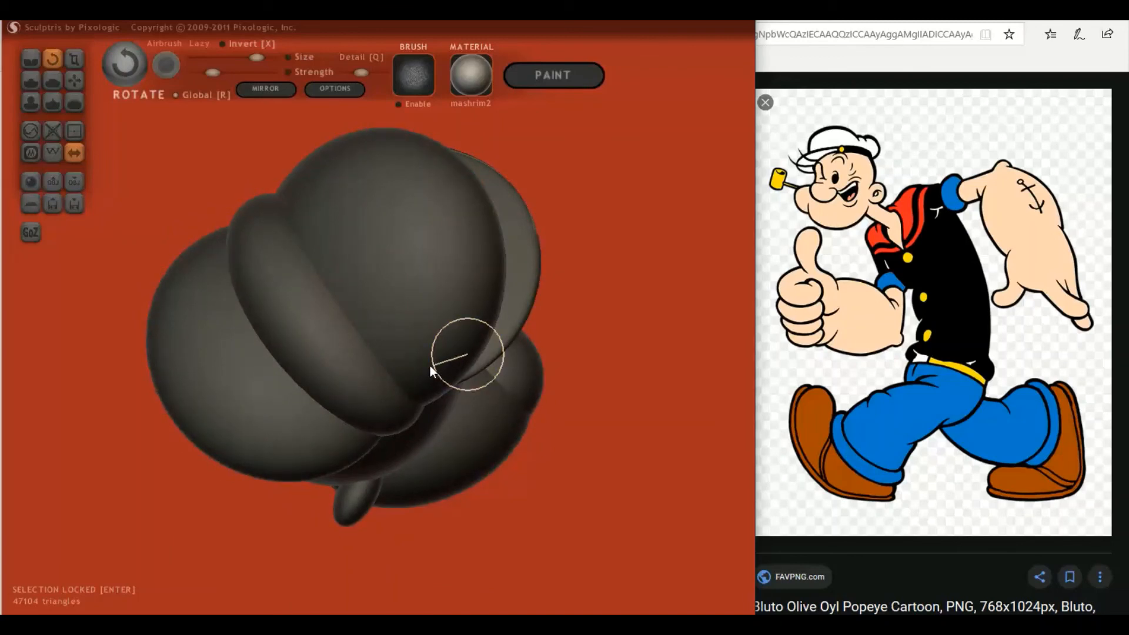
pyautogui.moveTo(432, 369)
pyautogui.mouseDown()
pyautogui.moveTo(301, 301)
pyautogui.moveTo(222, 206)
pyautogui.moveTo(116, 262)
pyautogui.moveTo(115, 249)
pyautogui.mouseUp()
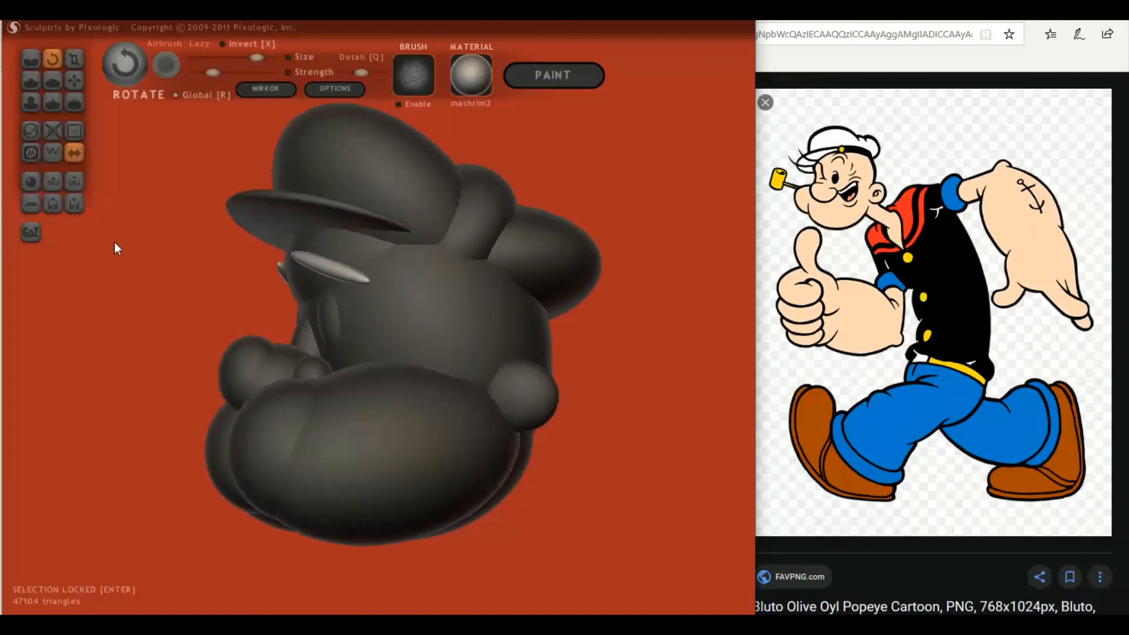
# - Move the eyebrows into place against the forehead, release the mask and check the whole head from the side
pyautogui.press('g')
pyautogui.moveTo(181, 198); pyautogui.dragTo(325, 157)
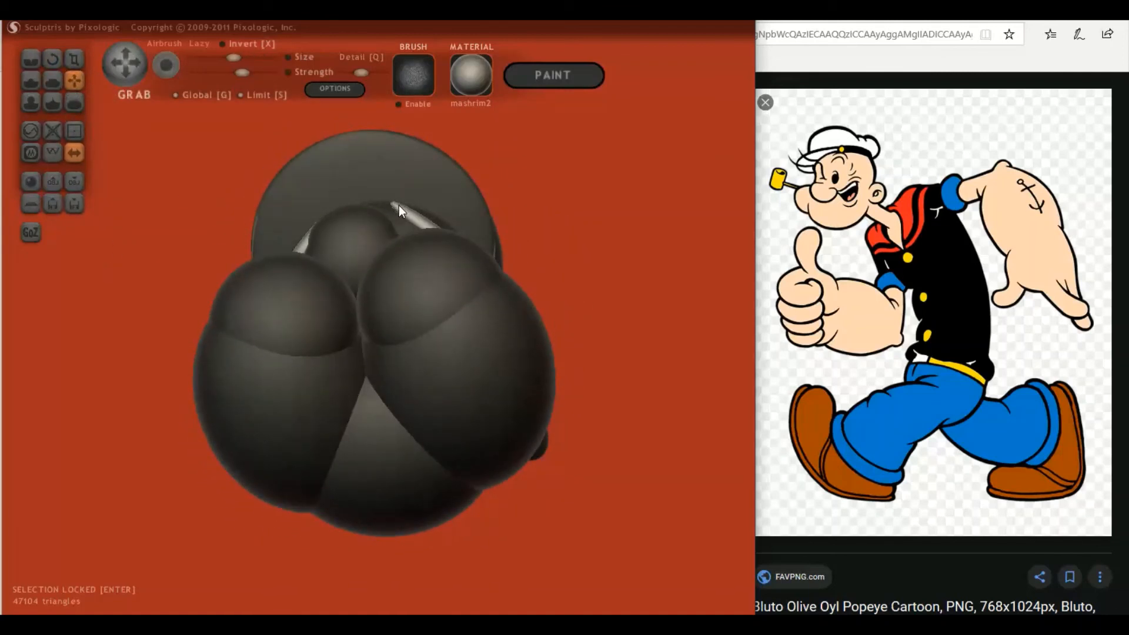
pyautogui.moveTo(398, 208)
pyautogui.mouseDown(button='right')
pyautogui.moveTo(355, 305)
pyautogui.moveTo(530, 349)
pyautogui.mouseUp(button='right')
pyautogui.moveTo(618, 372)
pyautogui.mouseDown(button='right')
pyautogui.moveTo(678, 370)
pyautogui.moveTo(573, 402)
pyautogui.moveTo(464, 369)
pyautogui.moveTo(473, 372)
pyautogui.mouseUp(button='right')
pyautogui.press('Return')
pyautogui.moveTo(636, 417)
pyautogui.mouseDown(button='right')
pyautogui.moveTo(670, 453)
pyautogui.moveTo(591, 456)
pyautogui.moveTo(672, 463)
pyautogui.mouseUp(button='right')
pyautogui.scroll(-5, 573, 457)
pyautogui.scroll(5, 562, 450)
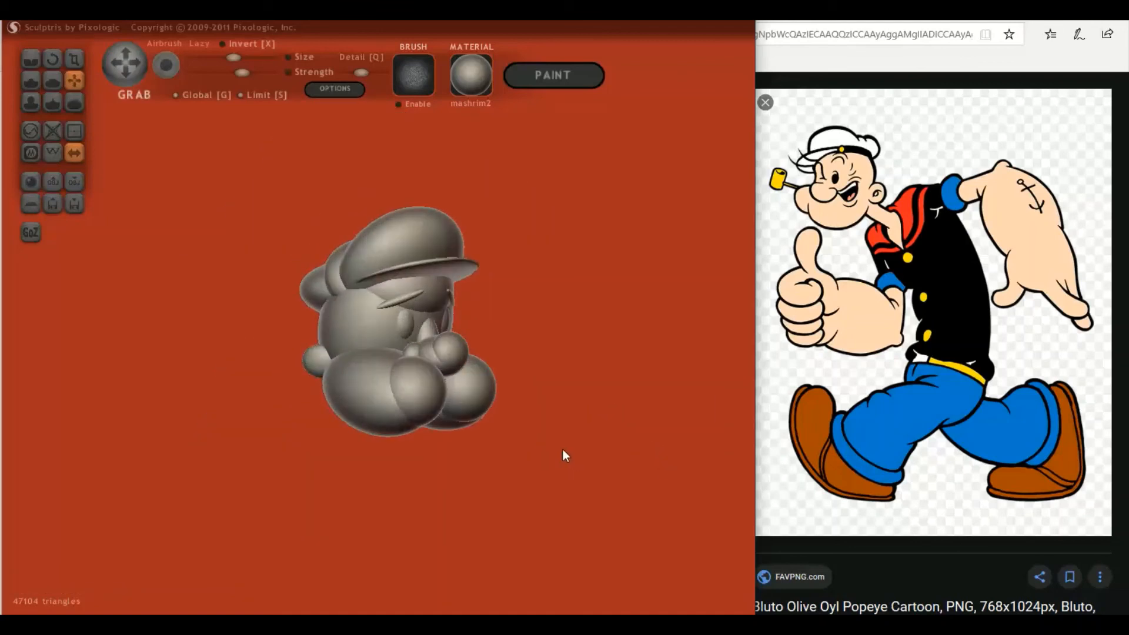
pyautogui.moveTo(563, 449)
pyautogui.mouseDown(button='right')
pyautogui.moveTo(569, 444)
pyautogui.moveTo(549, 442)
pyautogui.moveTo(658, 448)
pyautogui.moveTo(629, 447)
pyautogui.mouseUp(button='right')
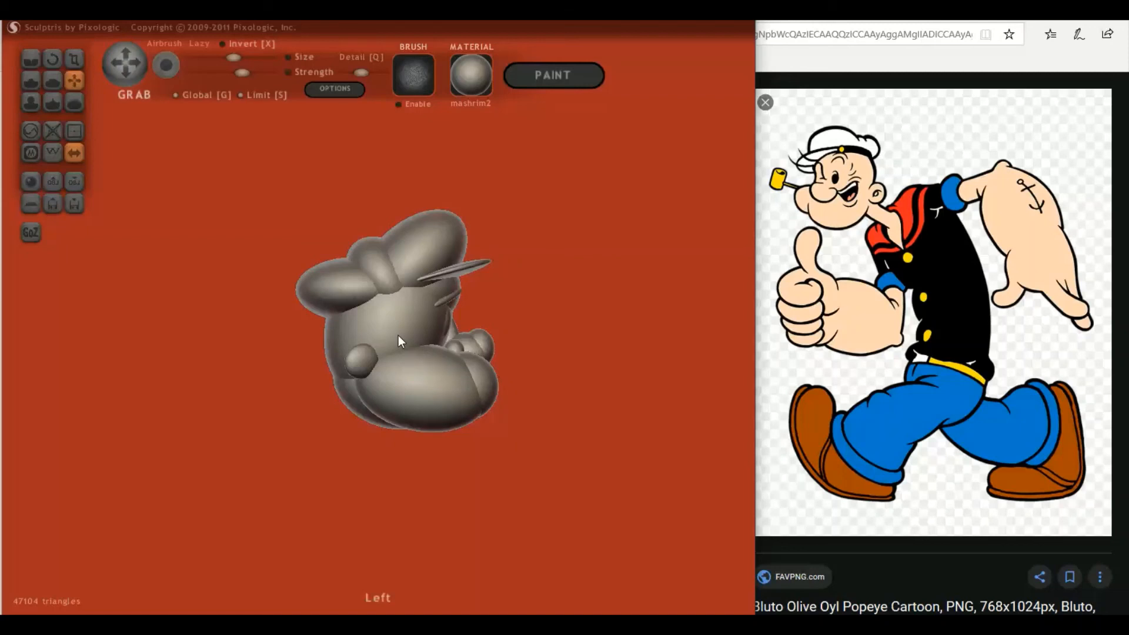
# - Isolate the main skull sphere and scale it down slightly beneath the hat
pyautogui.hotkey('ctrl', 'a')
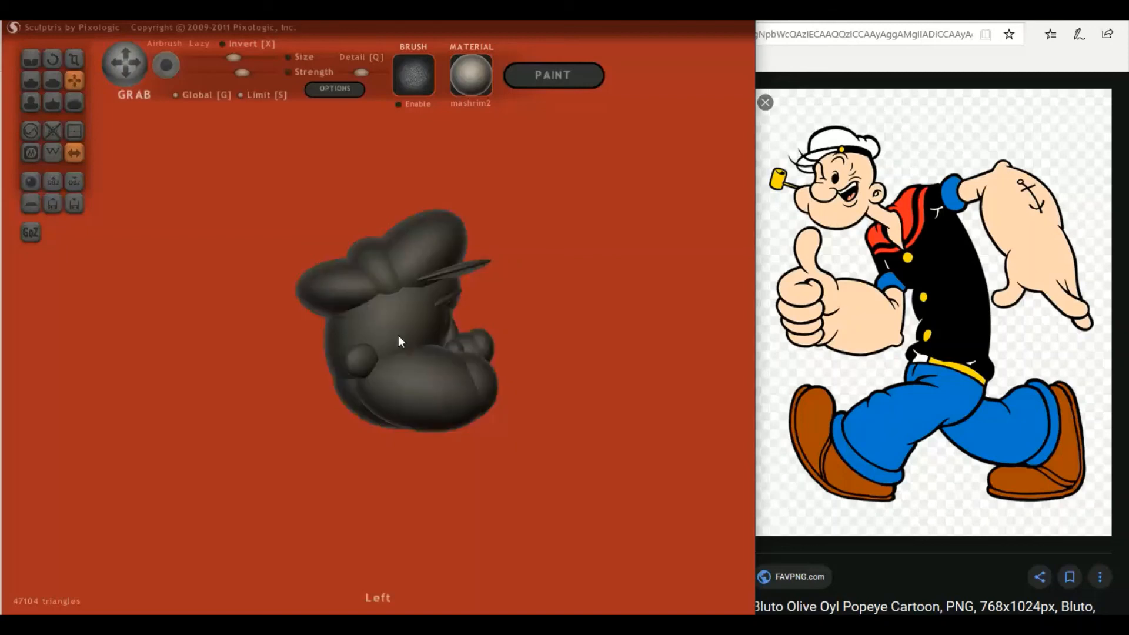
pyautogui.keyDown('ctrl'); pyautogui.click(398, 335); pyautogui.keyUp('ctrl')
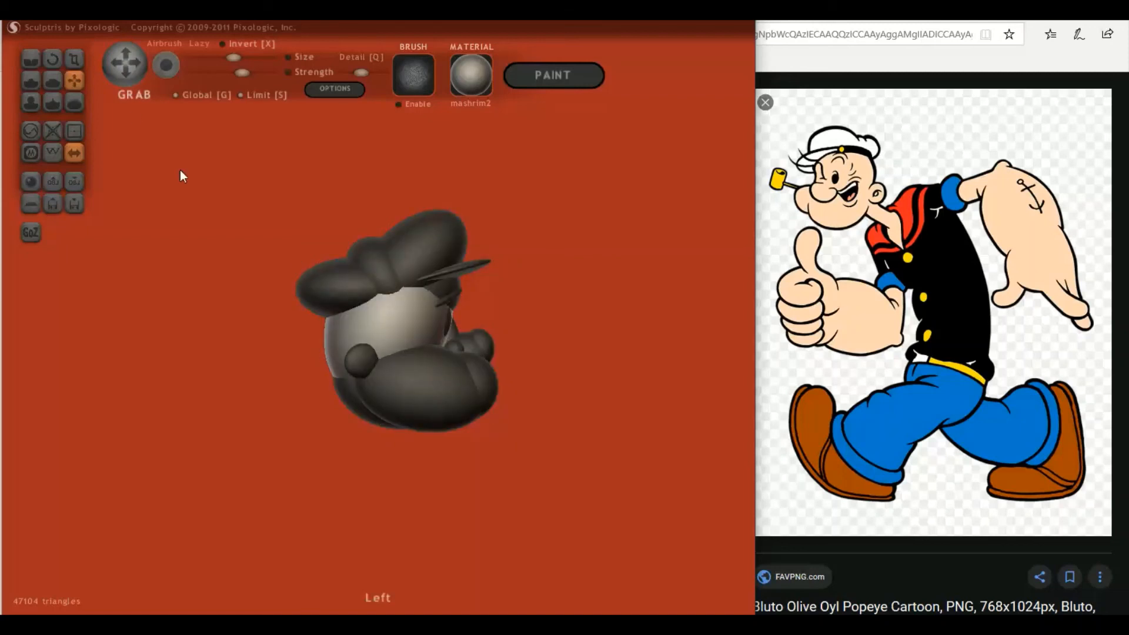
pyautogui.click(74, 59)
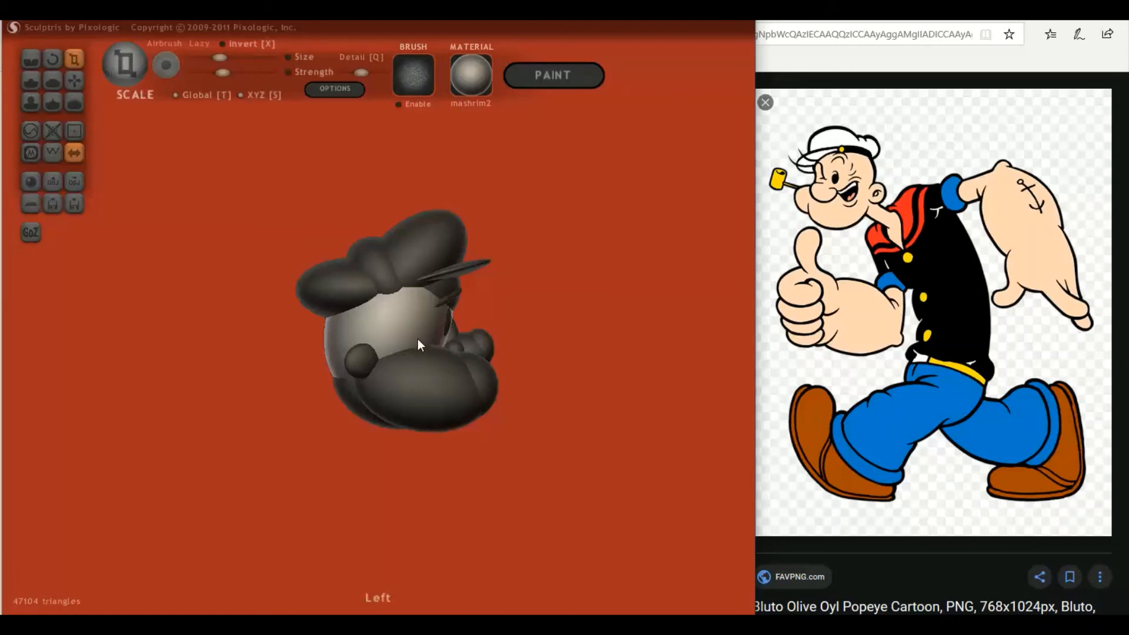
pyautogui.moveTo(418, 339); pyautogui.dragTo(397, 337)
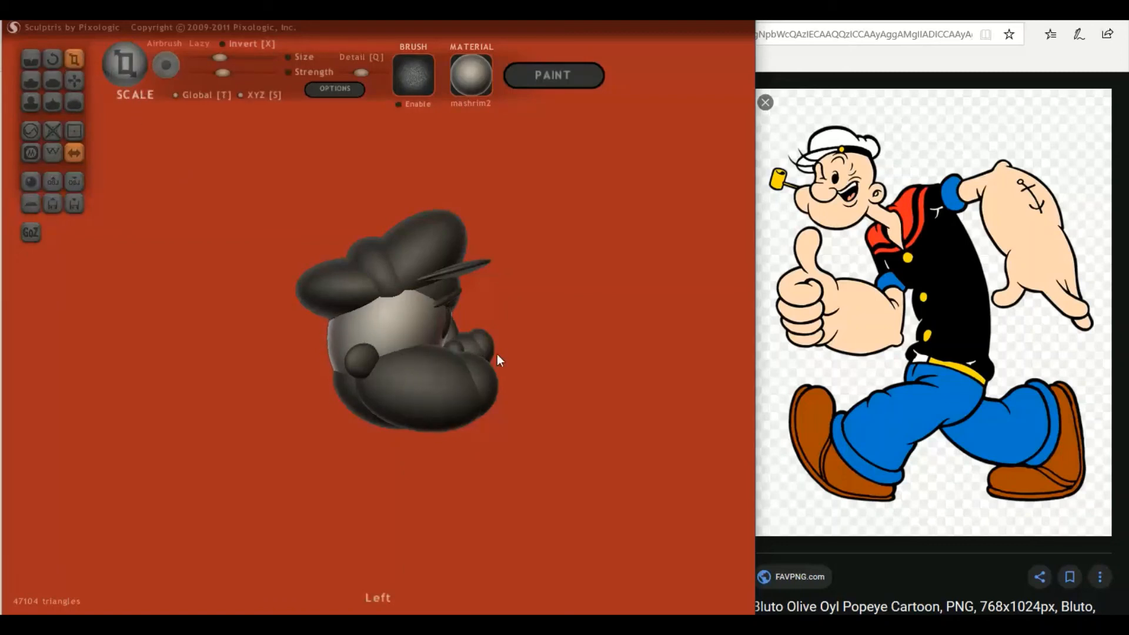
pyautogui.hotkey('ctrl', 'z')
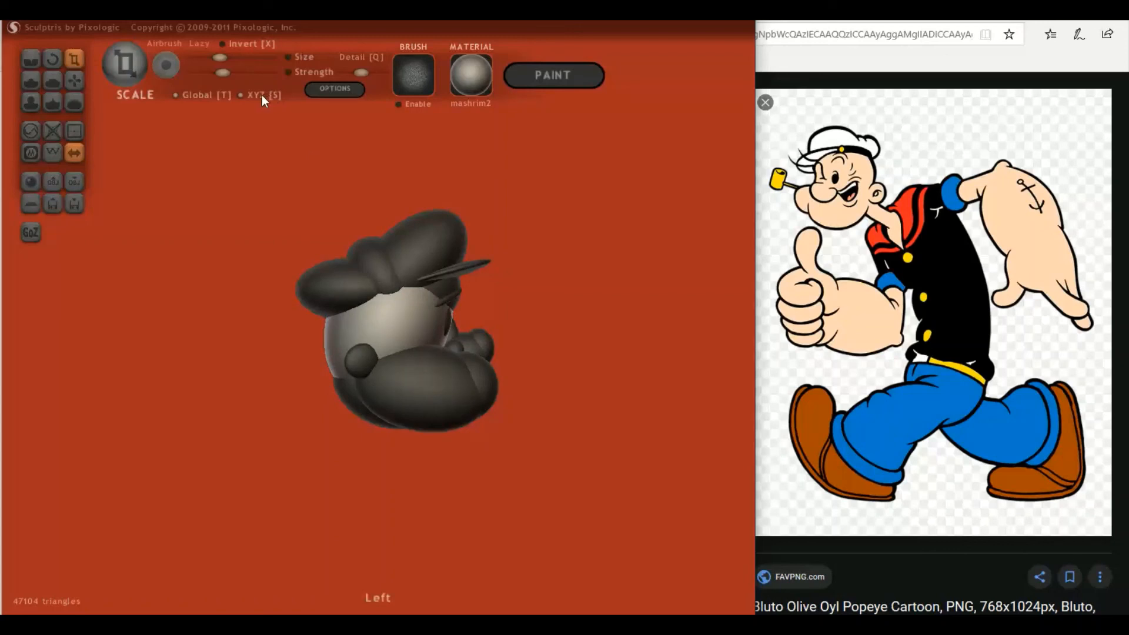
pyautogui.moveTo(428, 339); pyautogui.dragTo(407, 332)
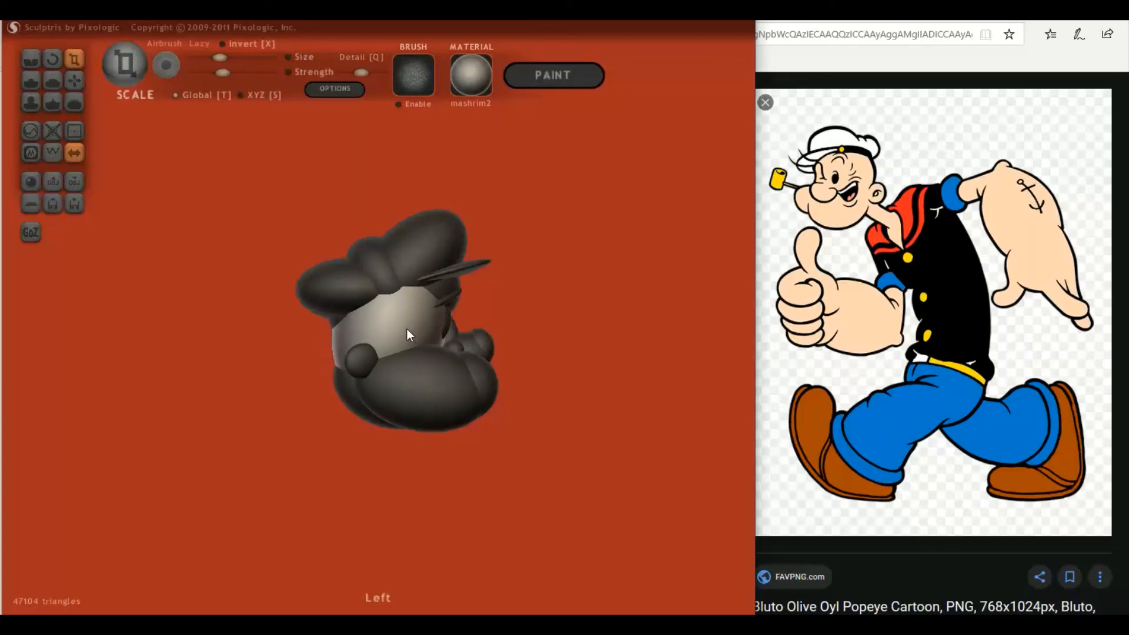
# - Try to reposition the jaw sphere further in behind the cheeks
pyautogui.keyDown('ctrl'); pyautogui.click(347, 395); pyautogui.keyUp('ctrl')
pyautogui.moveTo(338, 396); pyautogui.dragTo(335, 384)
pyautogui.click(76, 80)
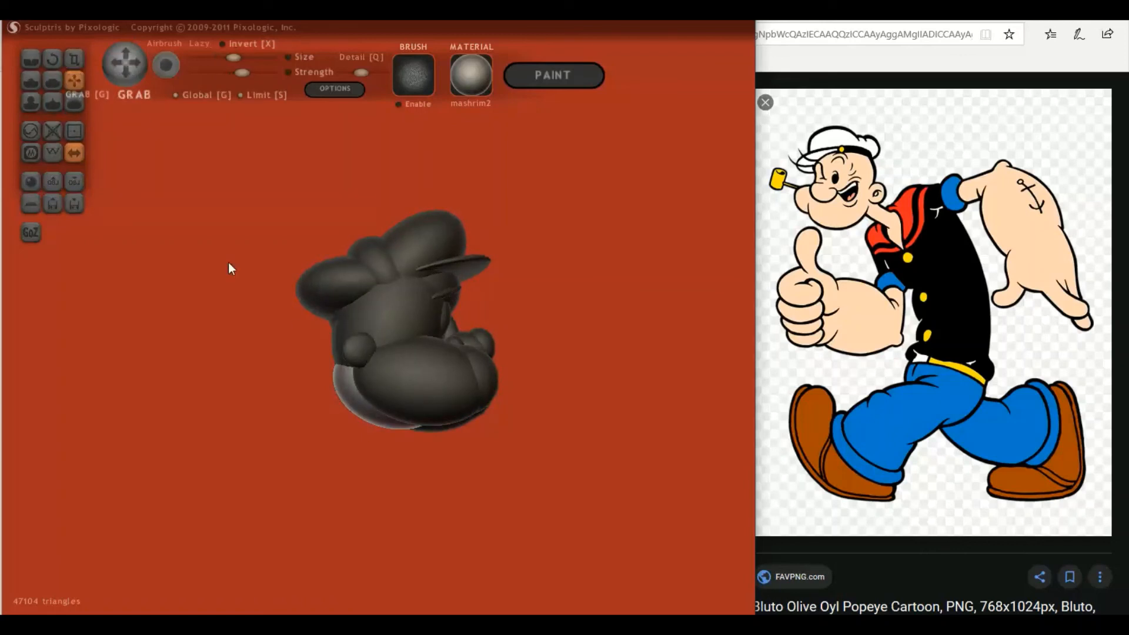
pyautogui.moveTo(344, 382)
pyautogui.mouseDown(button='right')
pyautogui.moveTo(300, 404)
pyautogui.moveTo(143, 407)
pyautogui.moveTo(116, 400)
pyautogui.moveTo(122, 351)
pyautogui.moveTo(140, 357)
pyautogui.moveTo(88, 363)
pyautogui.moveTo(100, 397)
pyautogui.moveTo(349, 405)
pyautogui.mouseUp(button='right')
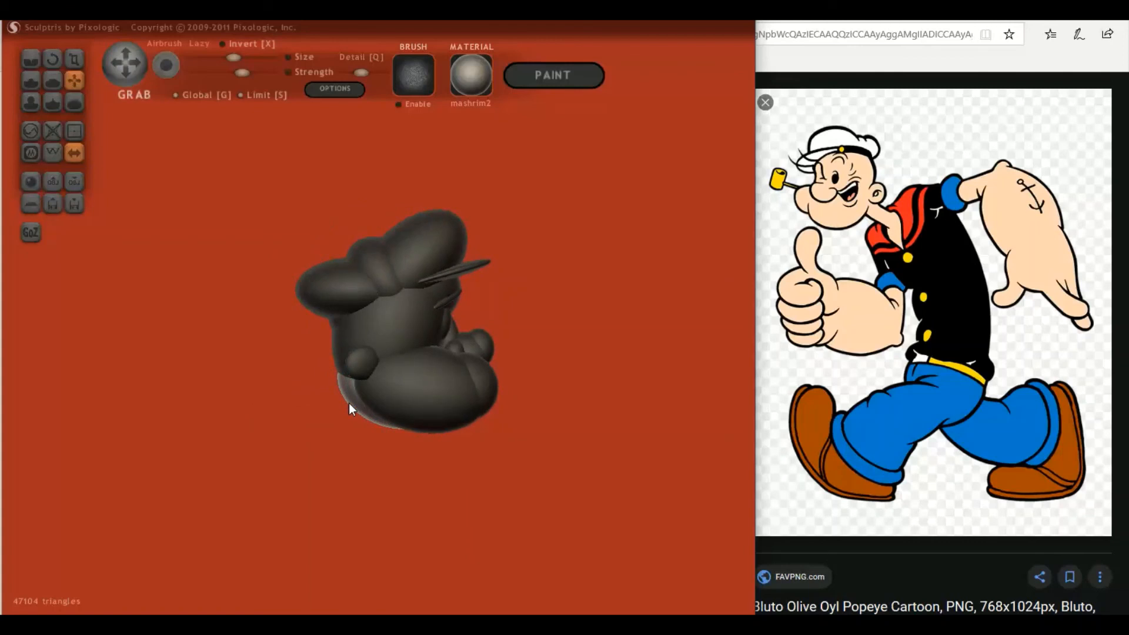
pyautogui.hotkey('ctrl', 'z')
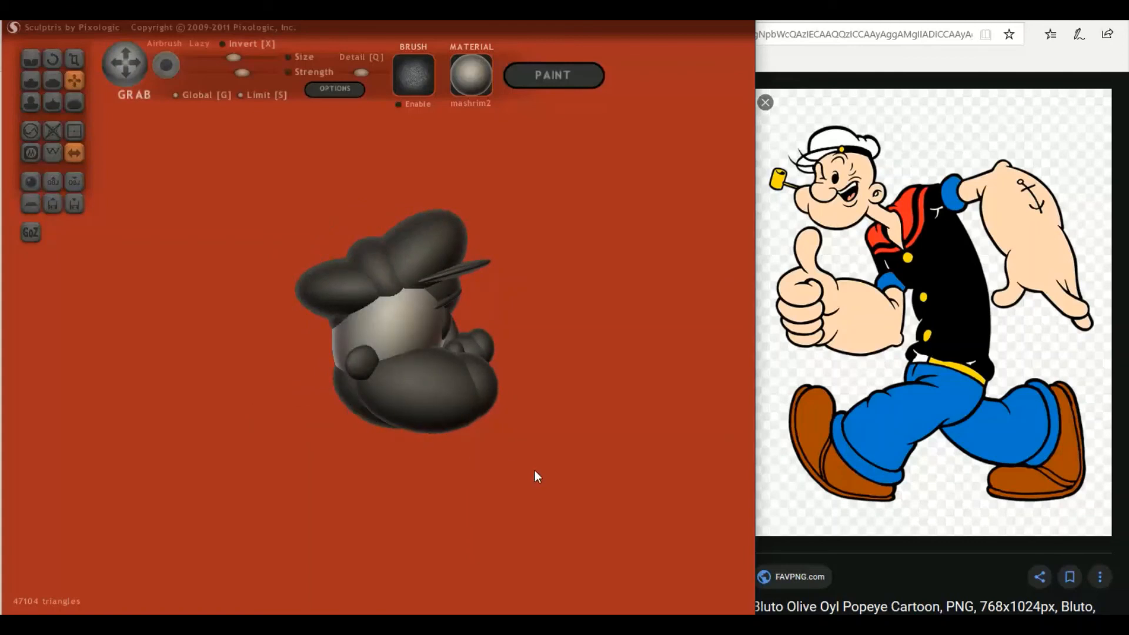
# - Isolate the ear spheres and enlarge them with scaling
pyautogui.moveTo(535, 472)
pyautogui.mouseDown(button='right')
pyautogui.moveTo(428, 459)
pyautogui.moveTo(383, 475)
pyautogui.moveTo(539, 464)
pyautogui.moveTo(444, 469)
pyautogui.moveTo(472, 445)
pyautogui.moveTo(469, 390)
pyautogui.moveTo(269, 378)
pyautogui.moveTo(348, 372)
pyautogui.mouseUp(button='right')
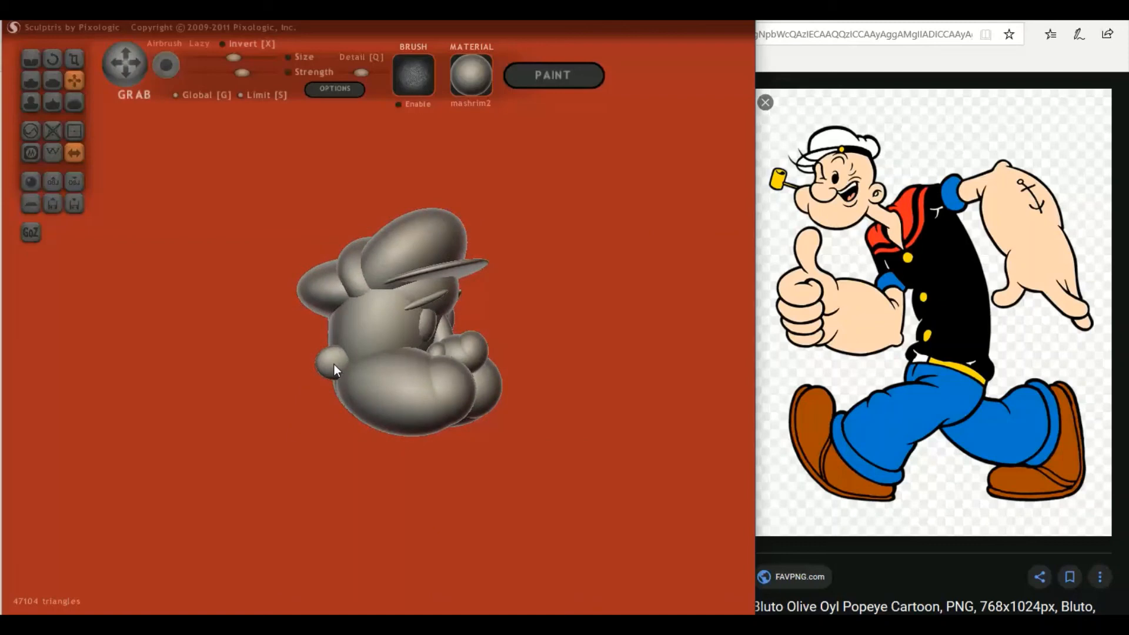
pyautogui.hotkey('ctrl', 'i')
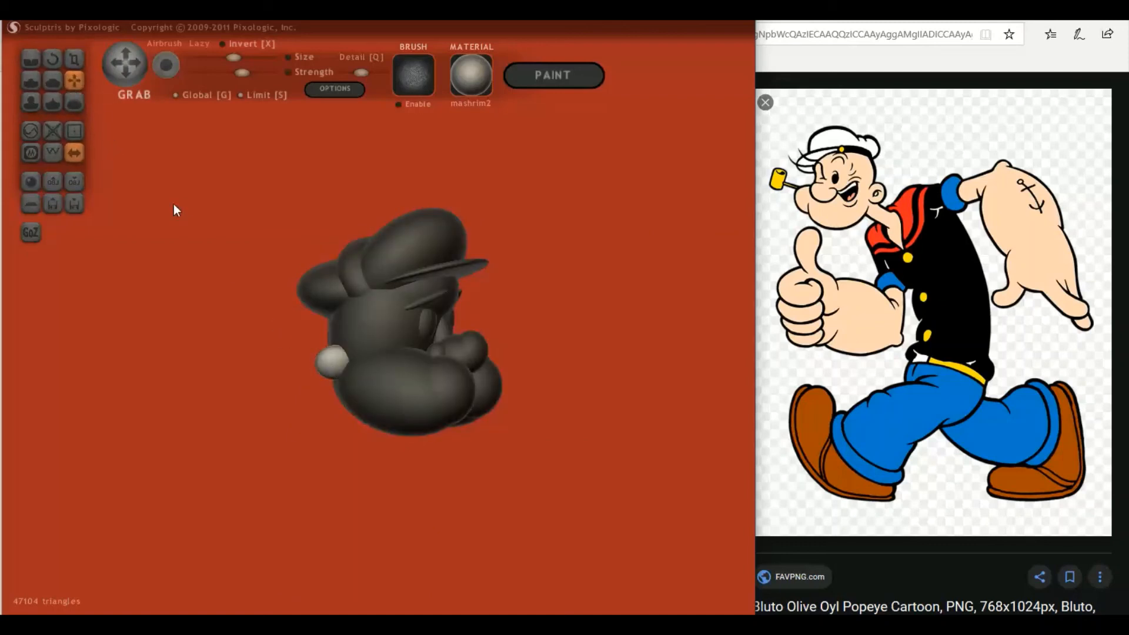
pyautogui.click(72, 60)
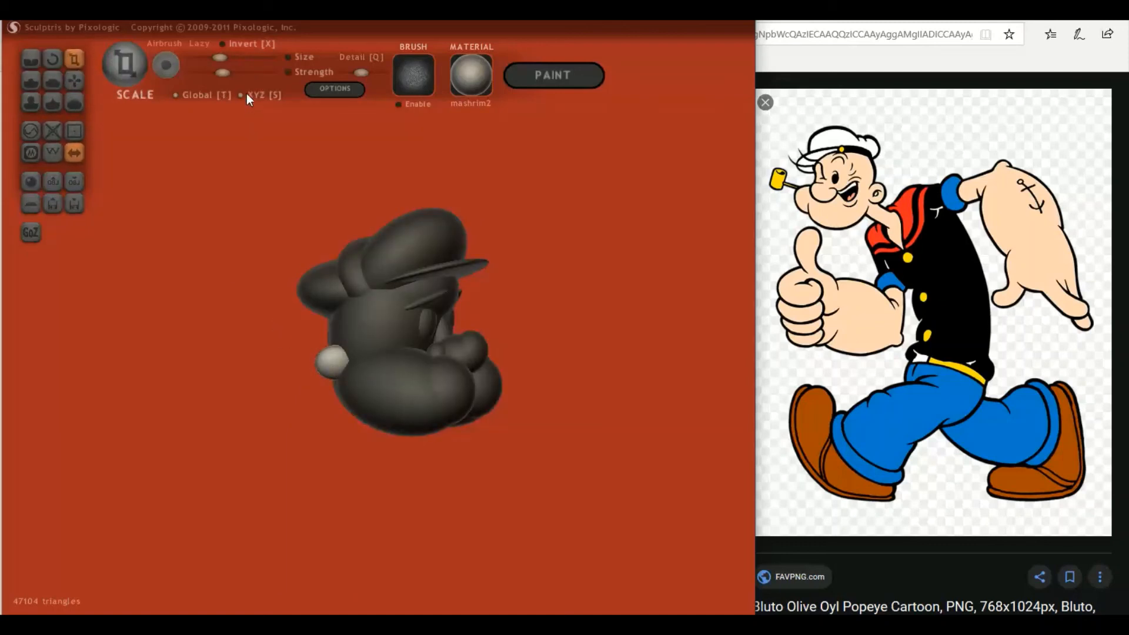
pyautogui.moveTo(330, 361); pyautogui.dragTo(280, 362)
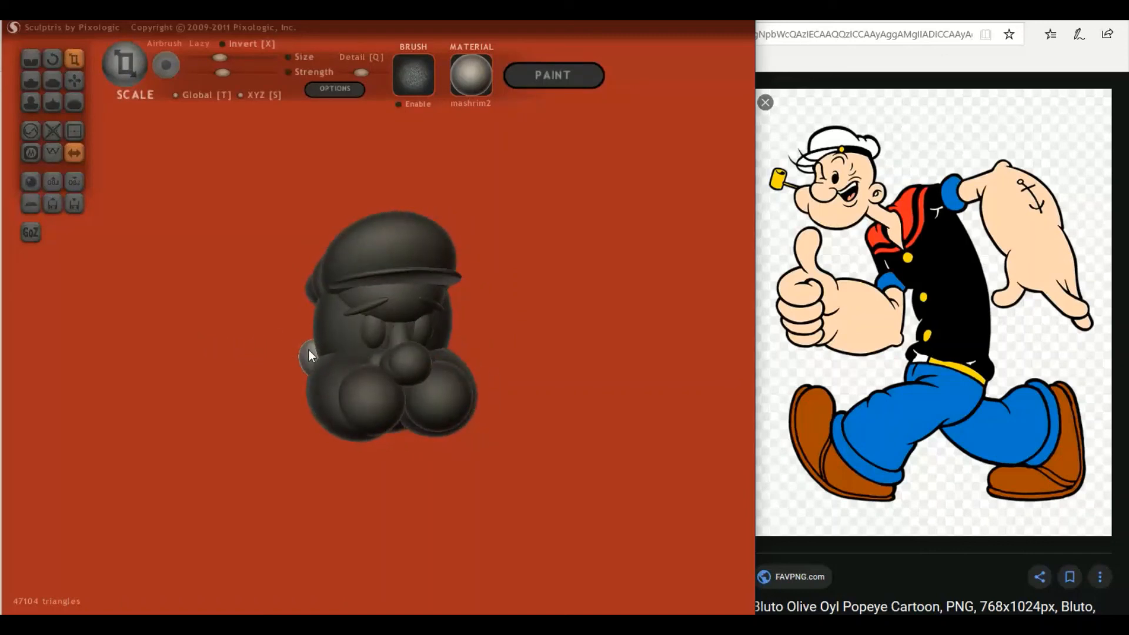
# - Move the ears outward so they stand out above the cheeks, then check them from the front
pyautogui.click(74, 80)
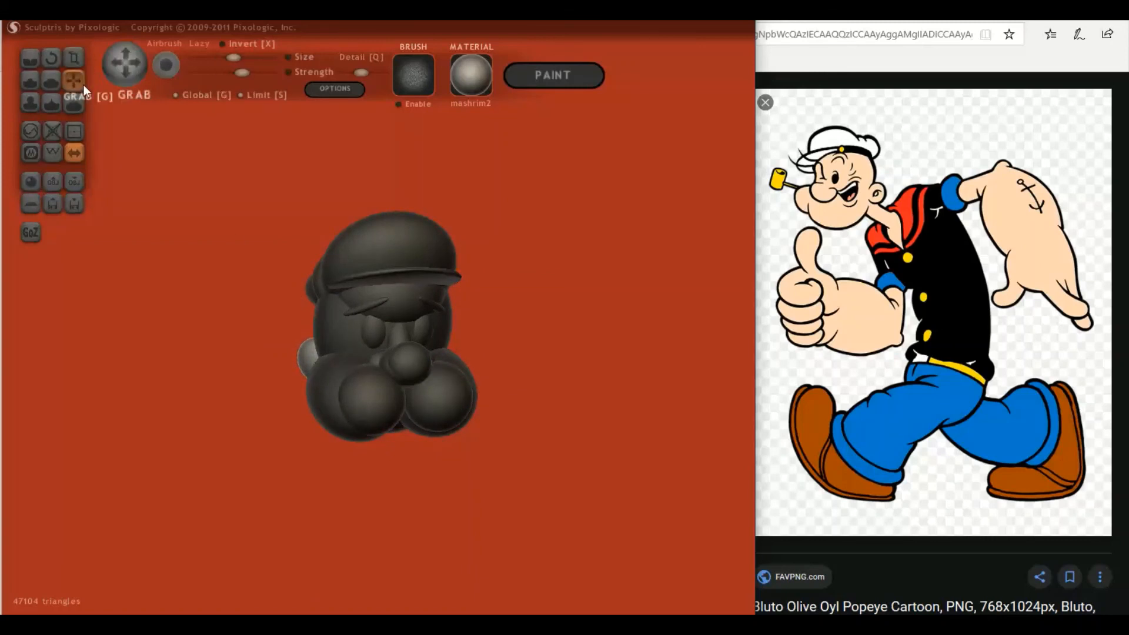
pyautogui.moveTo(307, 394); pyautogui.dragTo(295, 350)
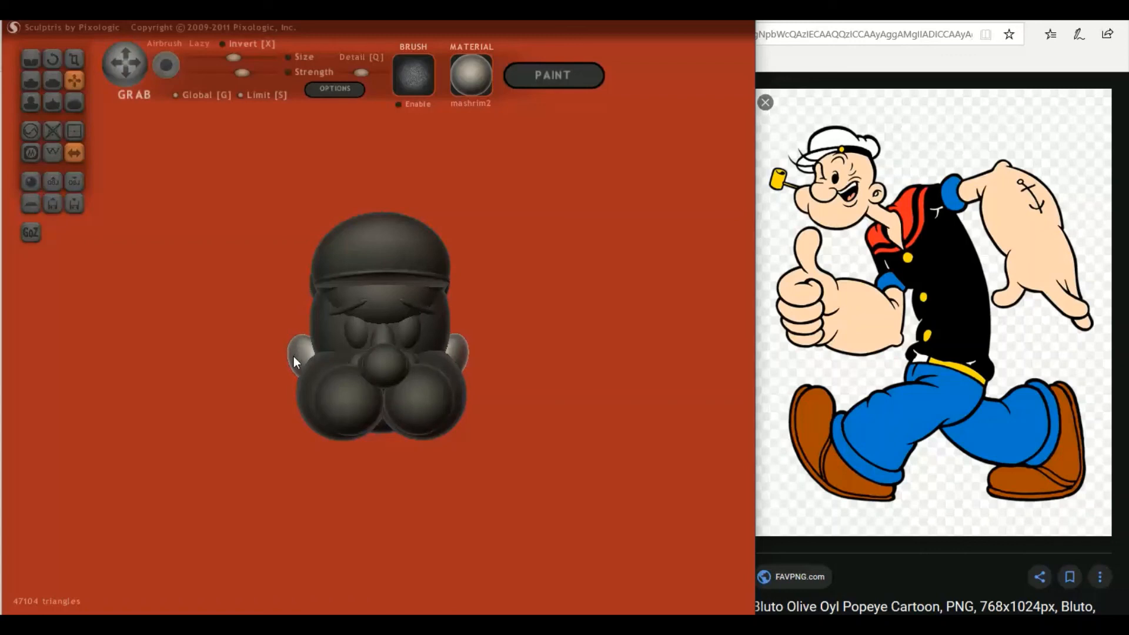
pyautogui.moveTo(294, 357); pyautogui.dragTo(294, 358, button='right')
pyautogui.moveTo(374, 291)
pyautogui.mouseDown(button='right')
pyautogui.moveTo(481, 274)
pyautogui.moveTo(370, 284)
pyautogui.moveTo(448, 276)
pyautogui.mouseUp(button='right')
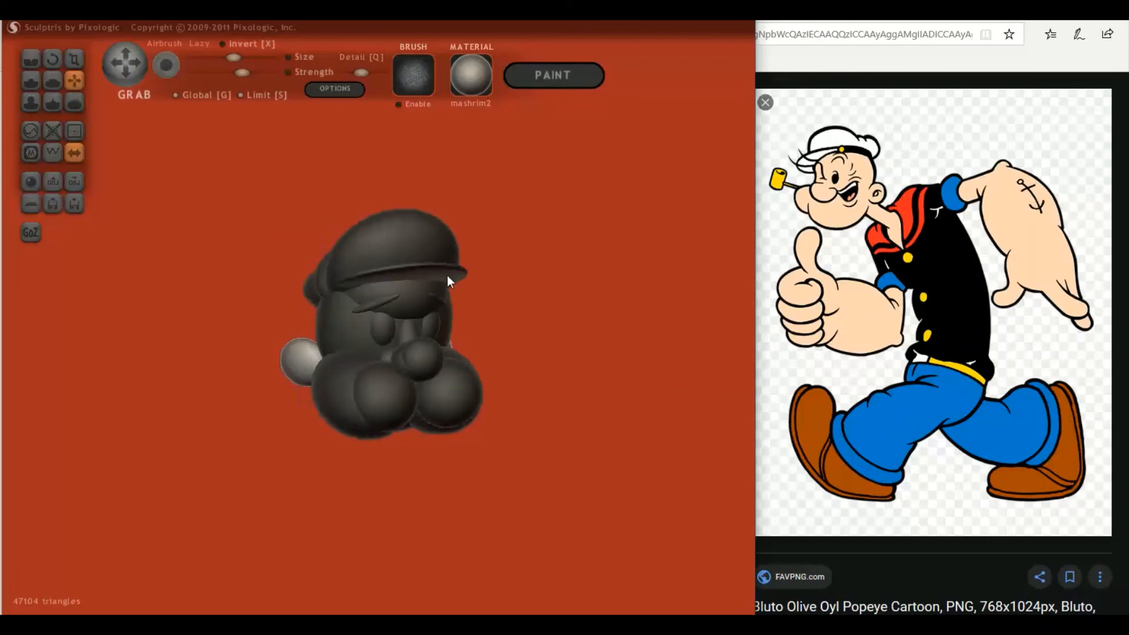
# - Isolate the three hat spheres above the brim and adjust their scale slightly from the top view
pyautogui.click(328, 284)
pyautogui.moveTo(376, 260)
pyautogui.mouseDown(button='right')
pyautogui.moveTo(355, 360)
pyautogui.moveTo(365, 372)
pyautogui.mouseUp(button='right')
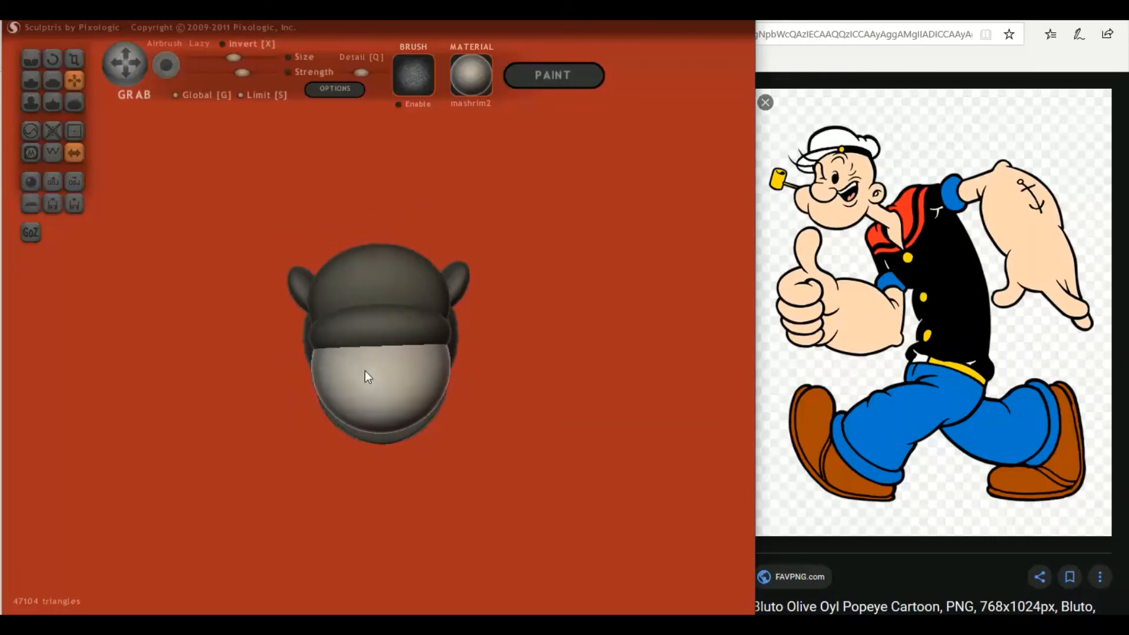
pyautogui.keyDown('ctrl'); pyautogui.click(376, 332); pyautogui.keyUp('ctrl')
pyautogui.keyDown('ctrl'); pyautogui.click(361, 279); pyautogui.keyUp('ctrl')
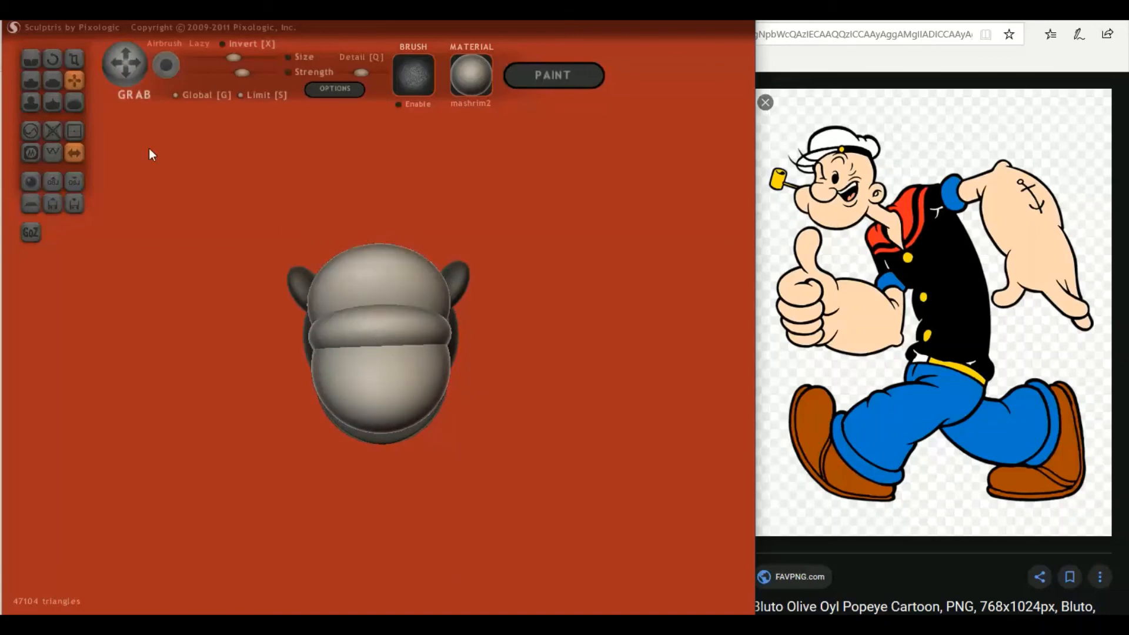
pyautogui.click(74, 59)
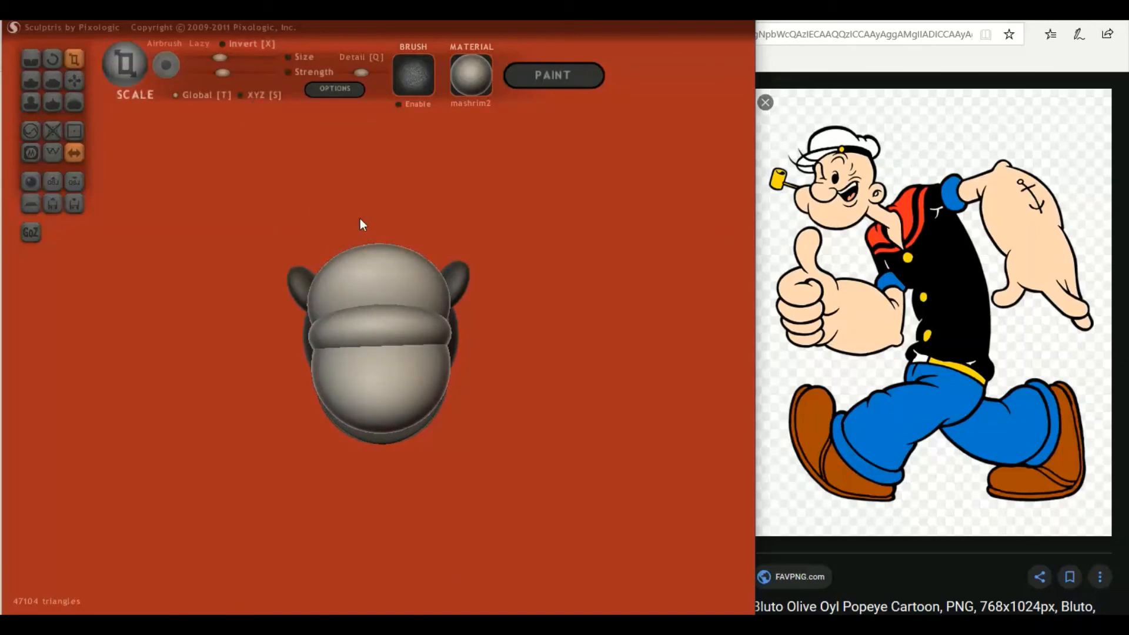
pyautogui.moveTo(408, 330); pyautogui.dragTo(367, 336)
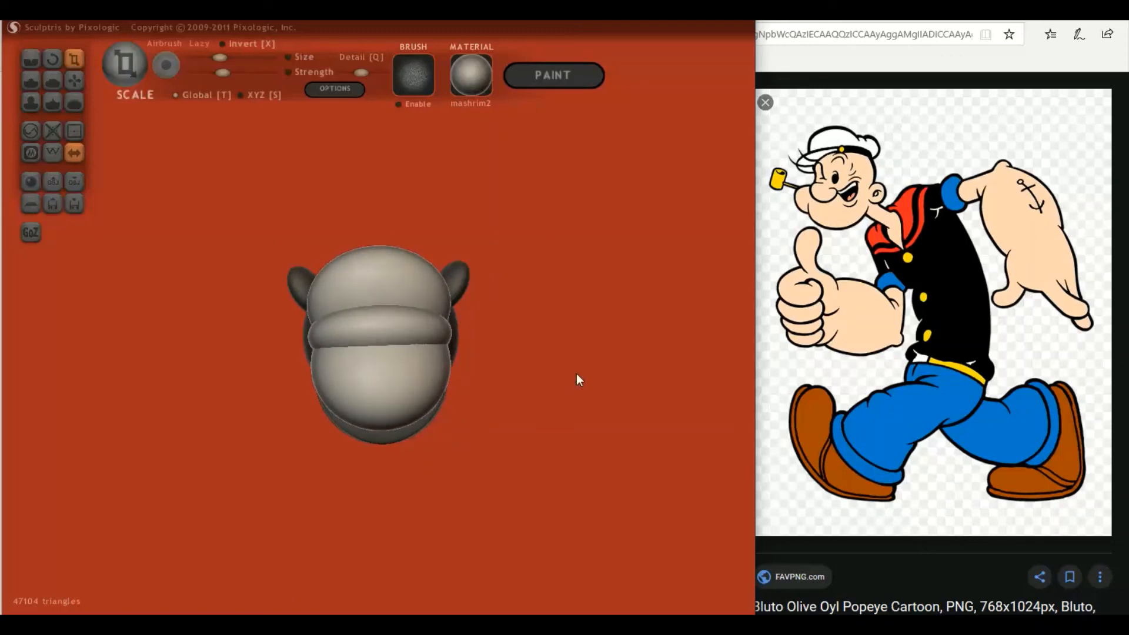
# - Enlarge the hat spheres beyond the skull's width, then reduce their height slightly, checking from the side and front
pyautogui.moveTo(576, 378); pyautogui.dragTo(647, 261)
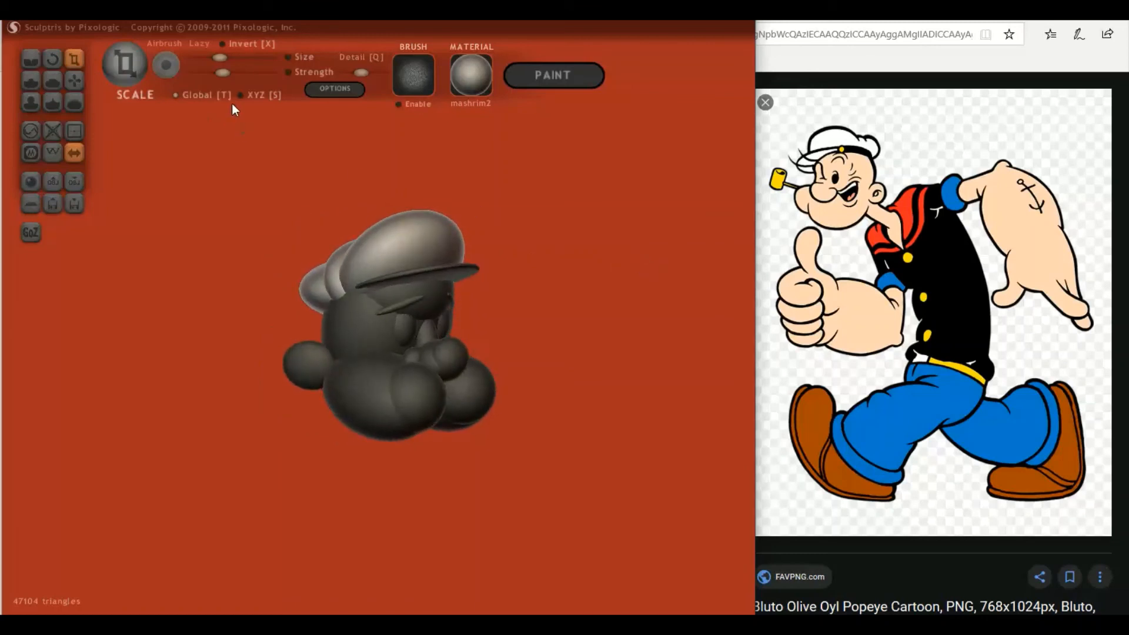
pyautogui.moveTo(372, 246); pyautogui.dragTo(396, 234)
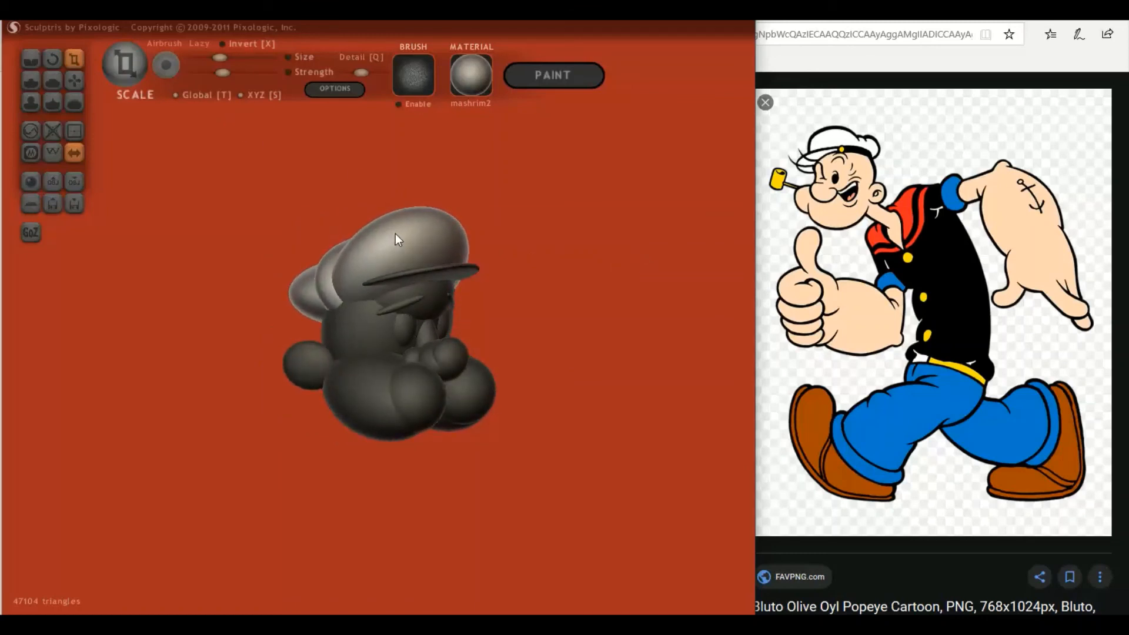
pyautogui.moveTo(465, 259); pyautogui.dragTo(253, 150)
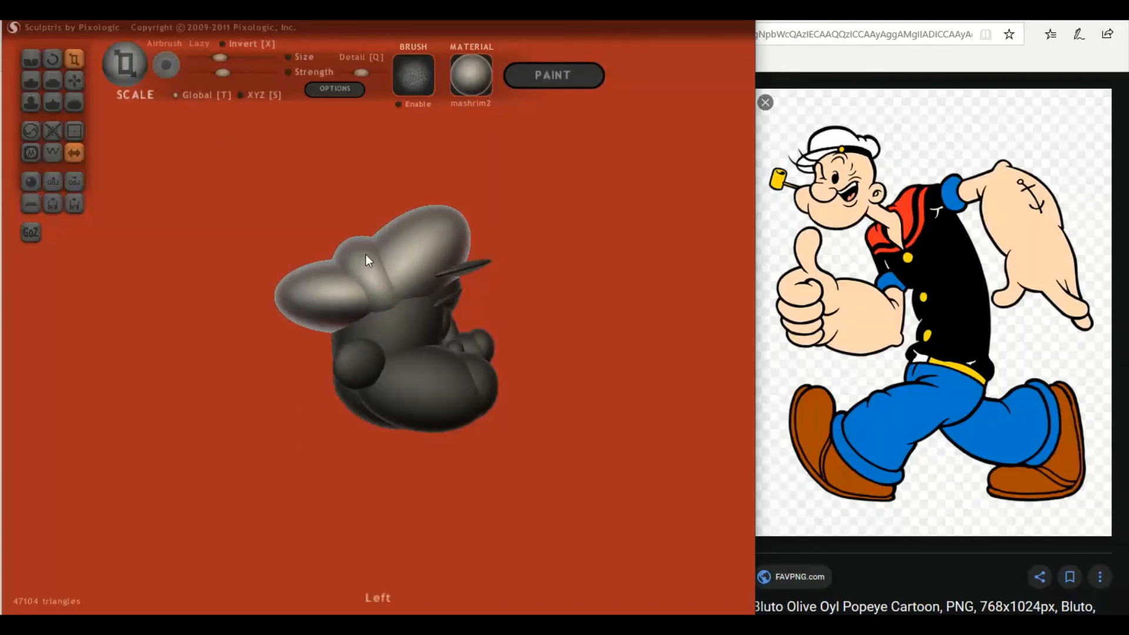
pyautogui.moveTo(365, 254)
pyautogui.mouseDown()
pyautogui.moveTo(373, 287)
pyautogui.moveTo(351, 287)
pyautogui.mouseUp()
pyautogui.moveTo(351, 287); pyautogui.dragTo(234, 298, button='right')
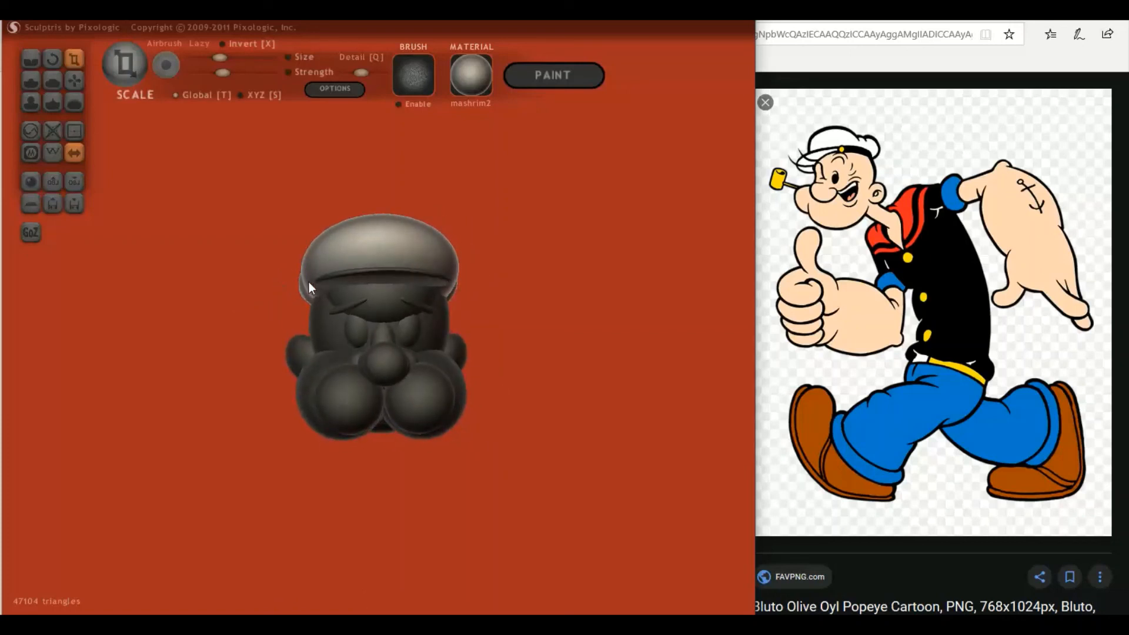
pyautogui.moveTo(285, 285); pyautogui.dragTo(385, 281)
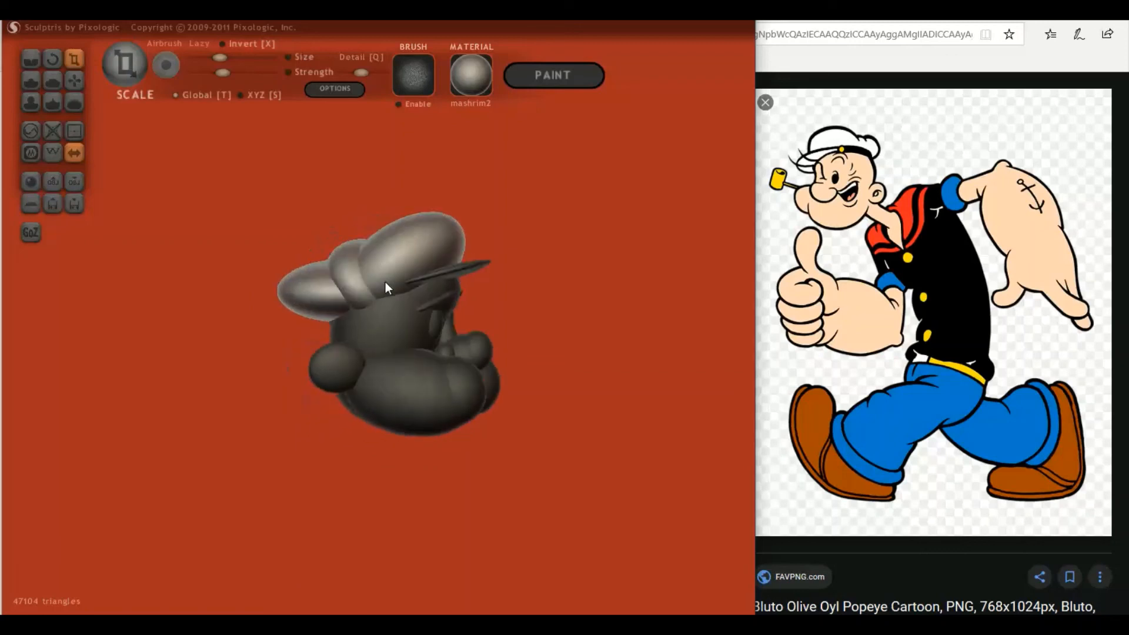
# - Lift the three hat spheres slightly above the brim and skull from the side, tilting them a little backward
pyautogui.click(72, 80)
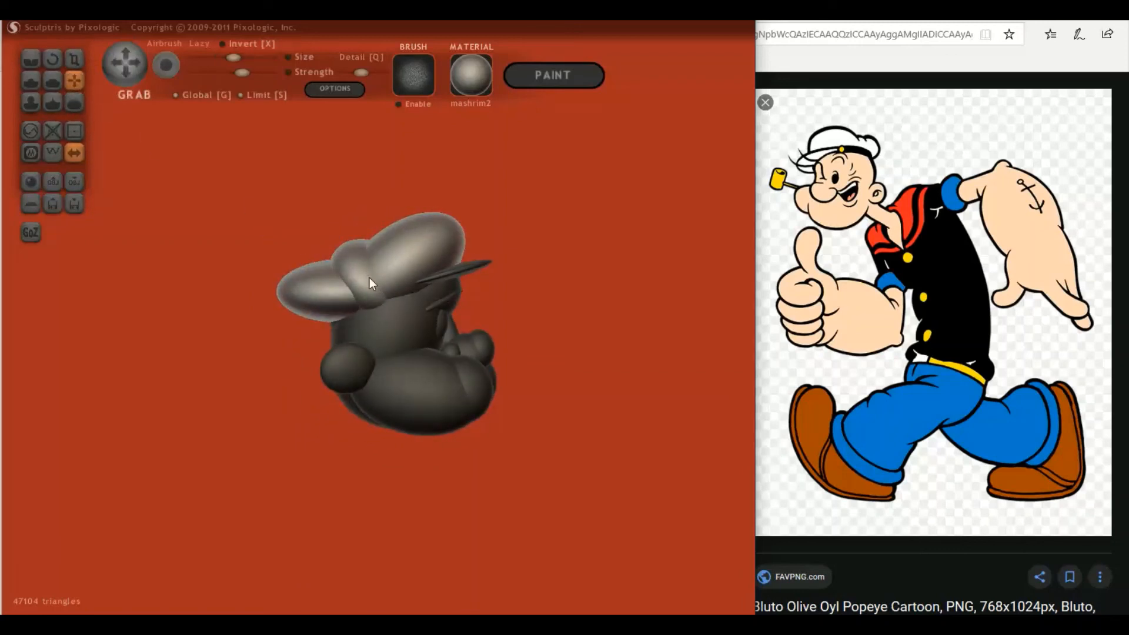
pyautogui.moveTo(370, 277); pyautogui.dragTo(376, 270)
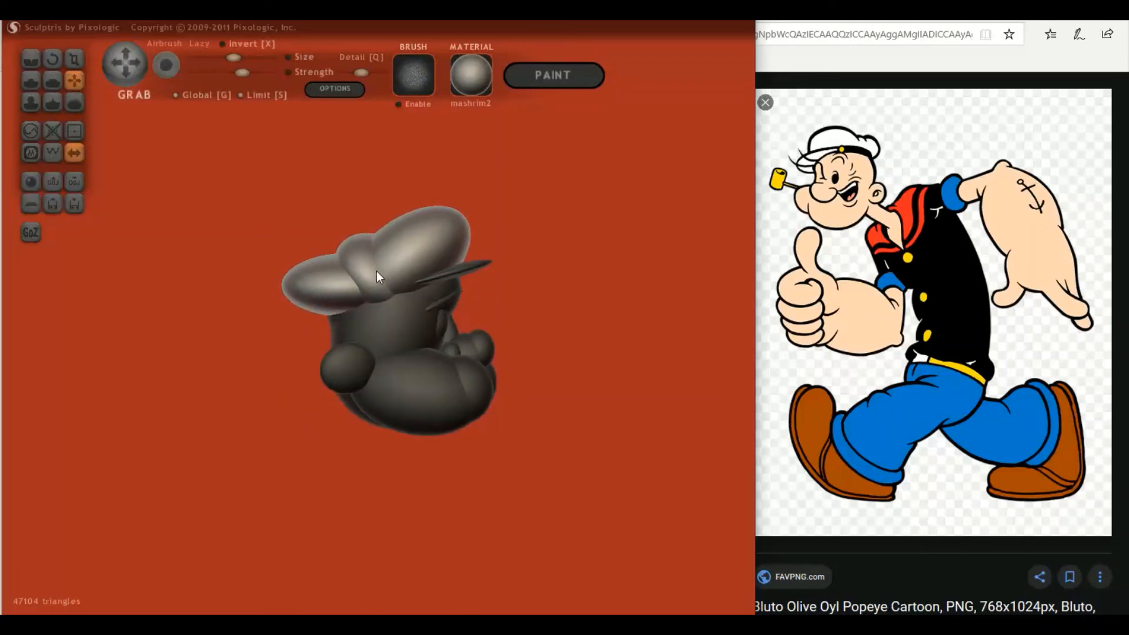
pyautogui.click(52, 59)
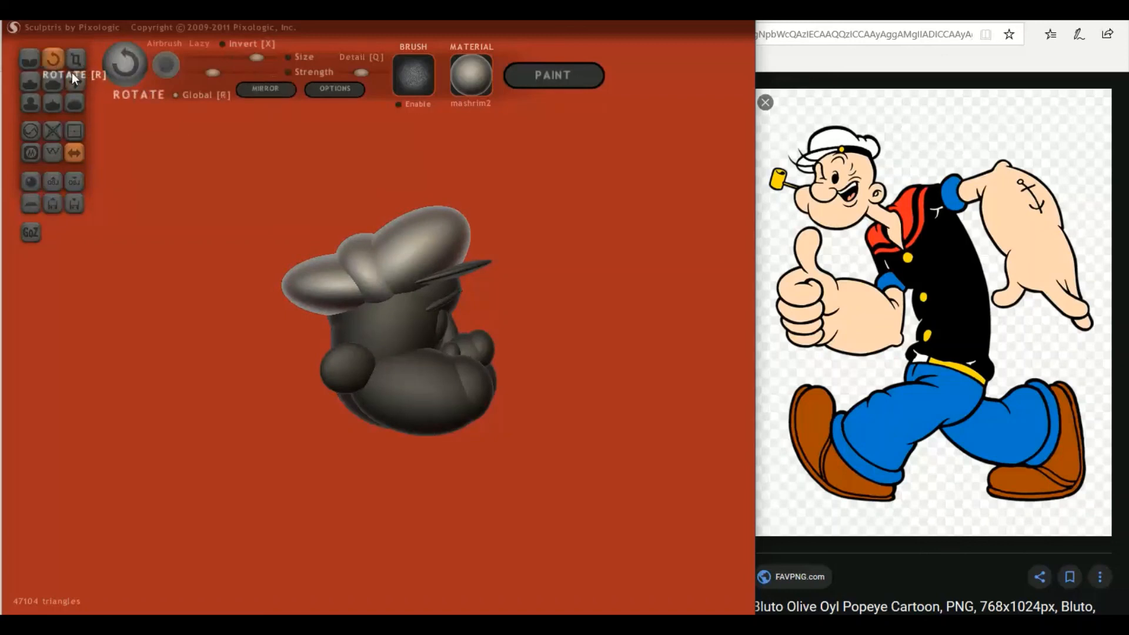
pyautogui.moveTo(392, 313); pyautogui.dragTo(395, 312)
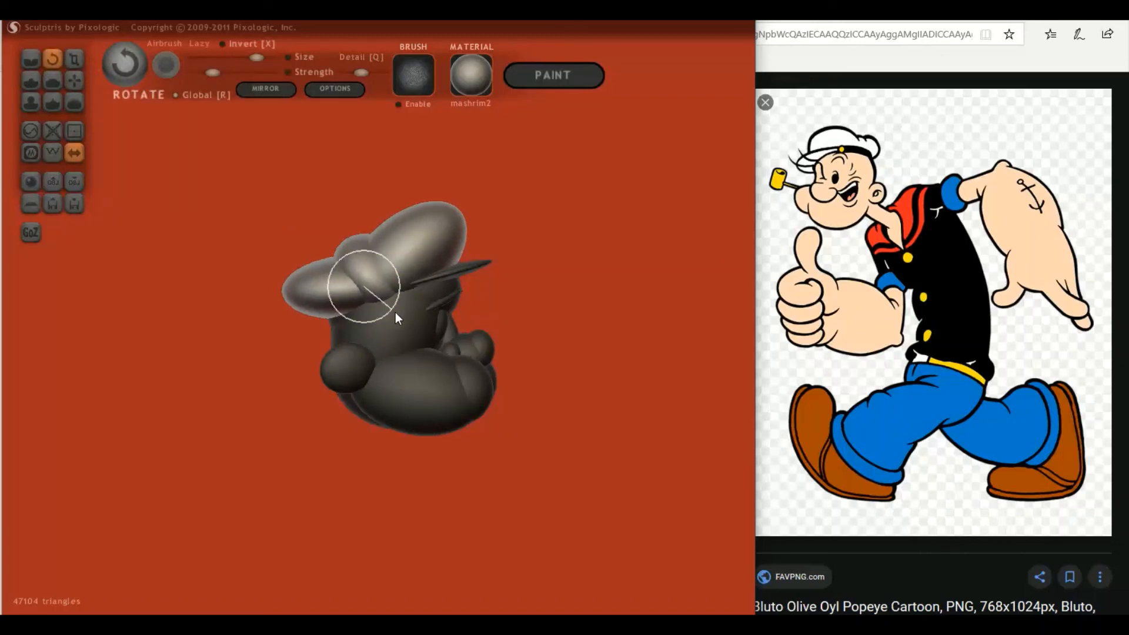
pyautogui.click(74, 80)
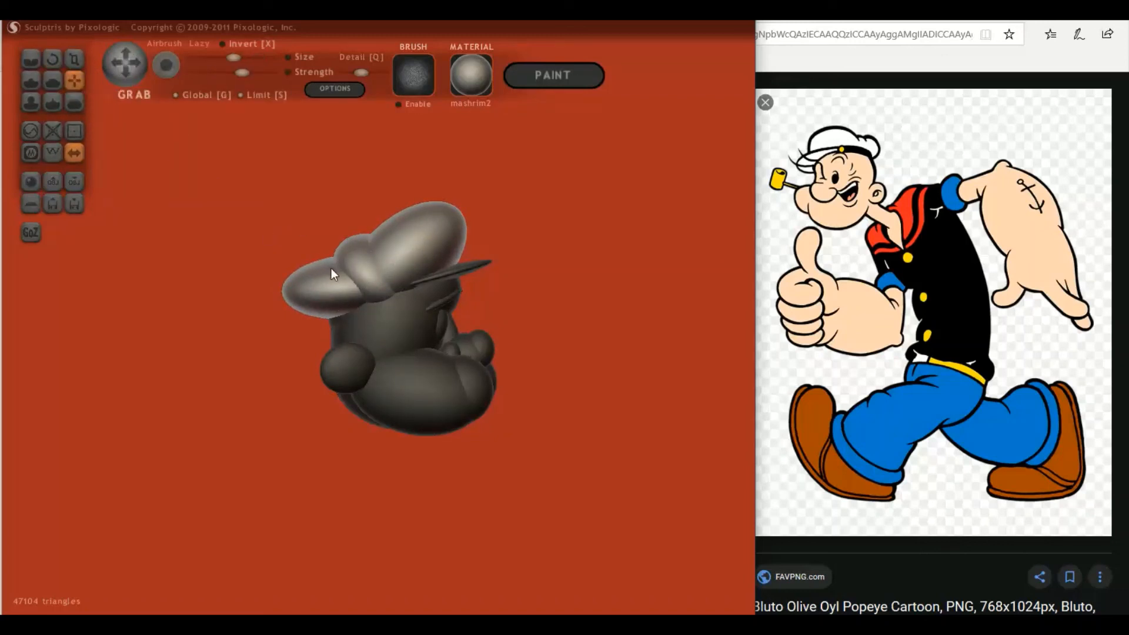
pyautogui.moveTo(333, 269); pyautogui.dragTo(332, 266)
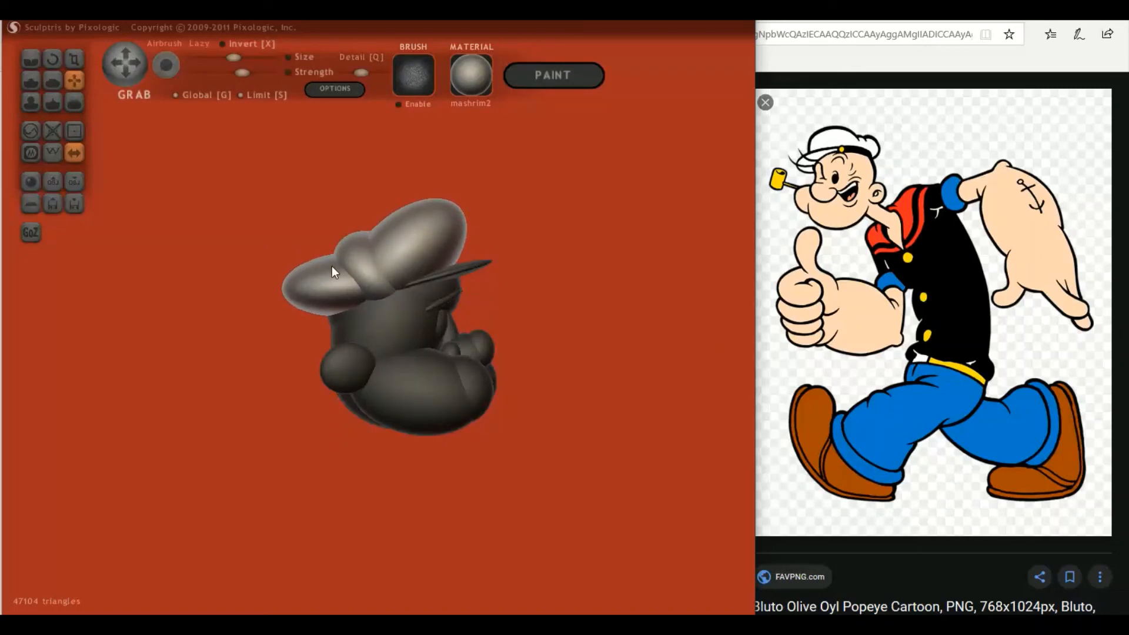
# - Isolate the rear hat sphere and scale it down slightly, then clear the mask and check the head from the front
pyautogui.moveTo(326, 288); pyautogui.dragTo(529, 387, button='right')
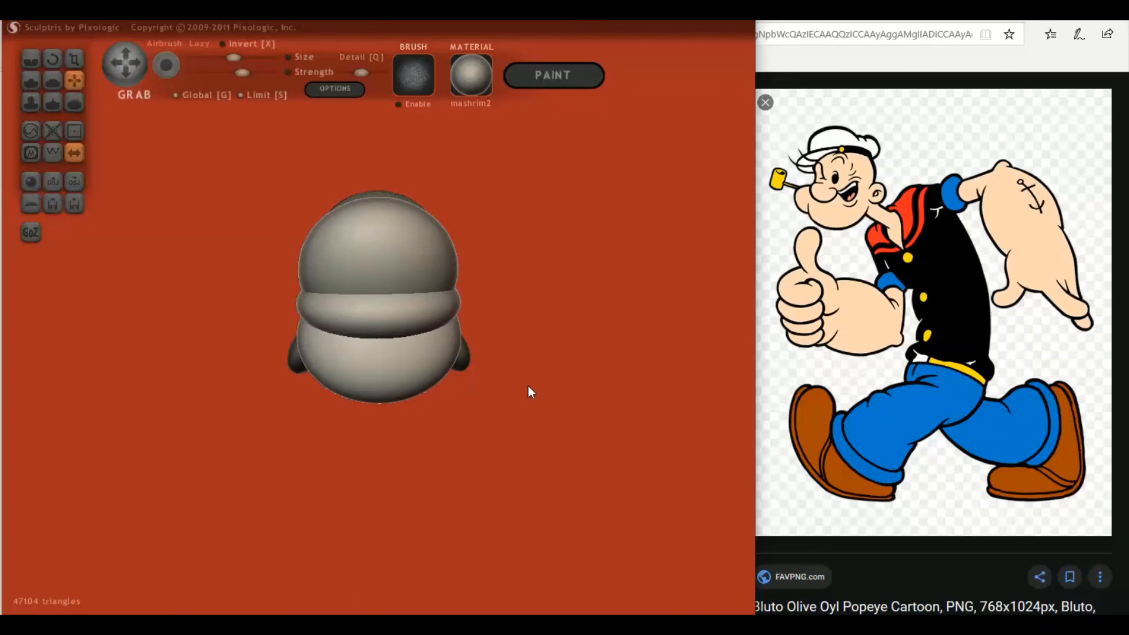
pyautogui.click(528, 386)
pyautogui.click(411, 358)
pyautogui.click(72, 52)
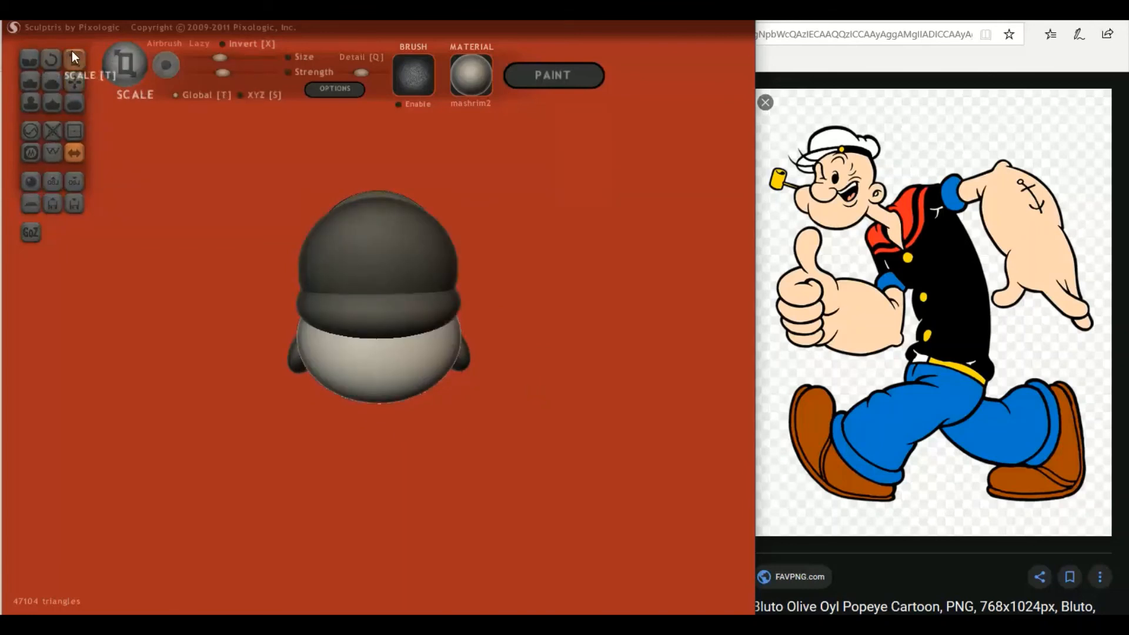
pyautogui.moveTo(390, 348); pyautogui.dragTo(382, 369)
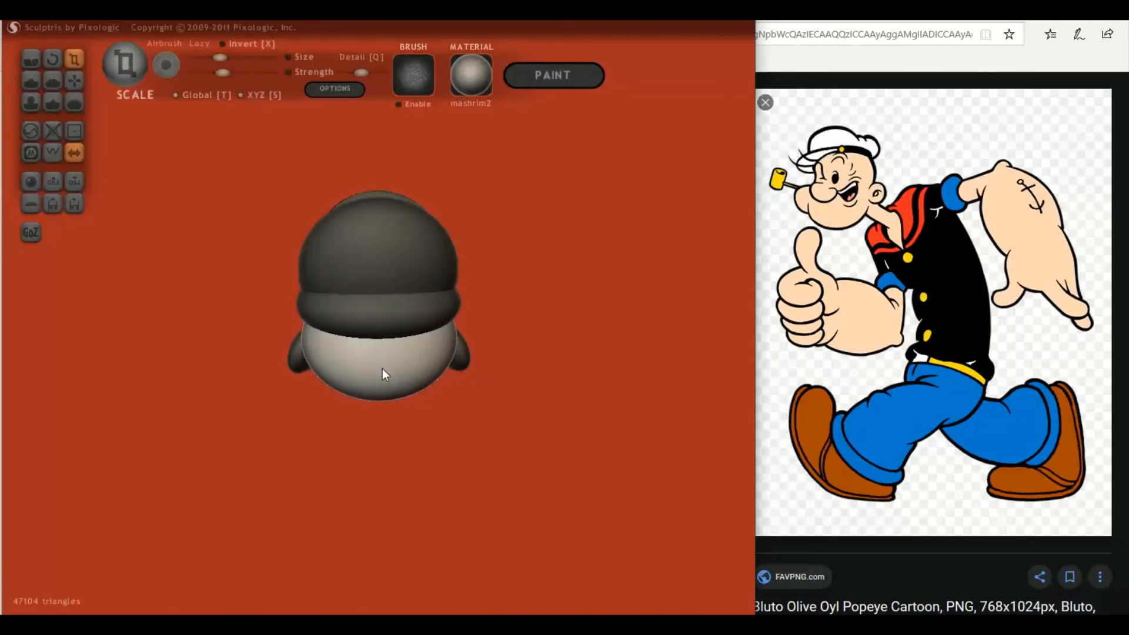
pyautogui.moveTo(382, 368)
pyautogui.mouseDown(button='right')
pyautogui.moveTo(268, 330)
pyautogui.moveTo(213, 260)
pyautogui.moveTo(247, 290)
pyautogui.moveTo(151, 289)
pyautogui.mouseUp(button='right')
pyautogui.moveTo(133, 286); pyautogui.dragTo(137, 283)
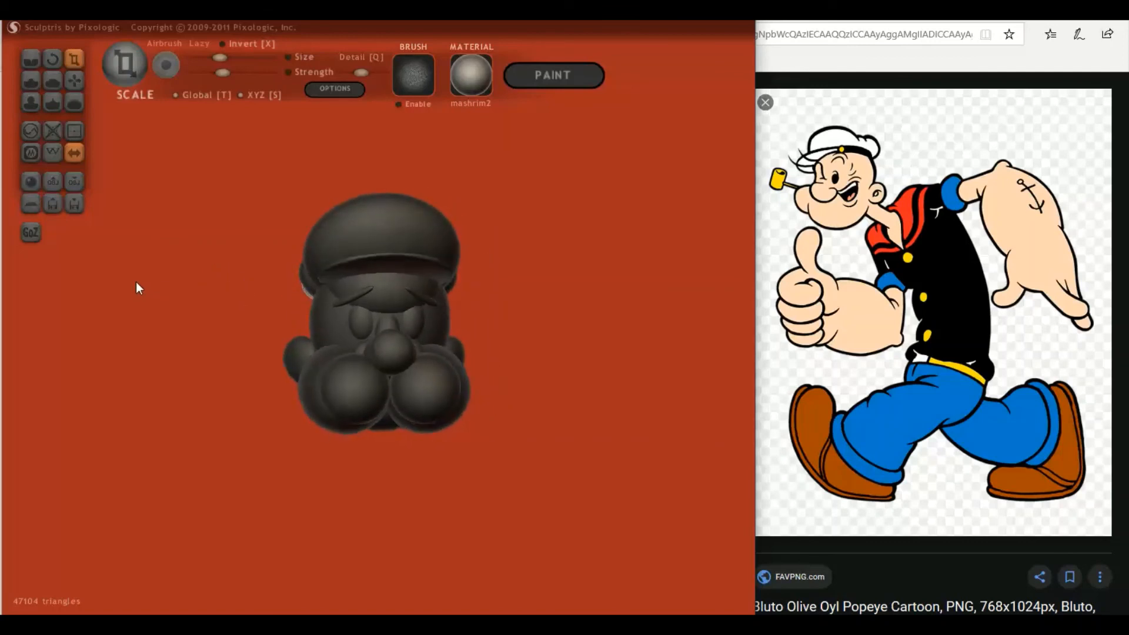
pyautogui.moveTo(287, 379)
pyautogui.mouseDown()
pyautogui.moveTo(457, 451)
pyautogui.moveTo(425, 458)
pyautogui.moveTo(433, 499)
pyautogui.moveTo(491, 449)
pyautogui.moveTo(529, 447)
pyautogui.moveTo(295, 454)
pyautogui.moveTo(532, 447)
pyautogui.moveTo(455, 458)
pyautogui.moveTo(521, 453)
pyautogui.moveTo(499, 457)
pyautogui.moveTo(303, 450)
pyautogui.moveTo(451, 446)
pyautogui.mouseUp()
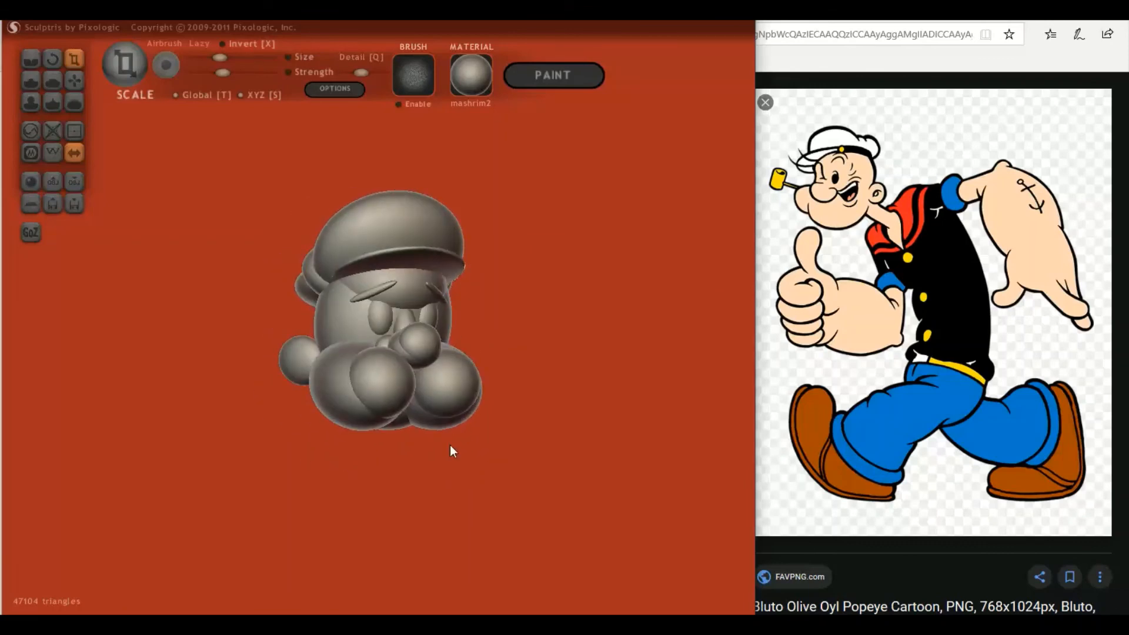
# - Export the head as a Wavefront OBJ file named POPEYE-Demo-head in the Popeye folder
pyautogui.click(73, 183)
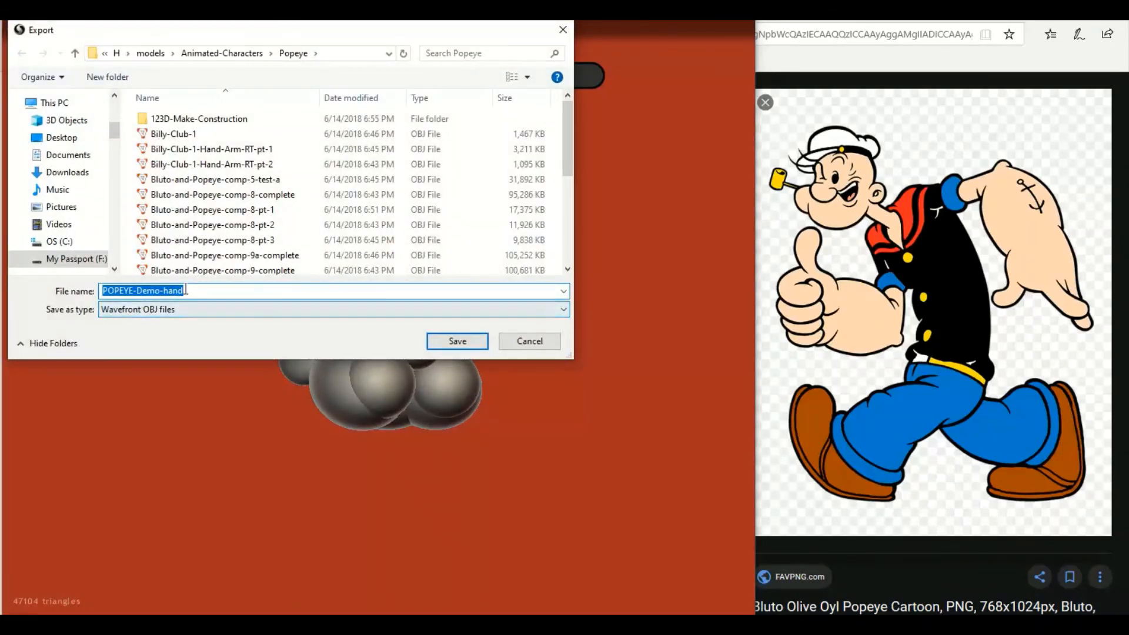
pyautogui.click(250, 291)
pyautogui.press('BackSpace')
pyautogui.press('BackSpace')
pyautogui.press('BackSpace')
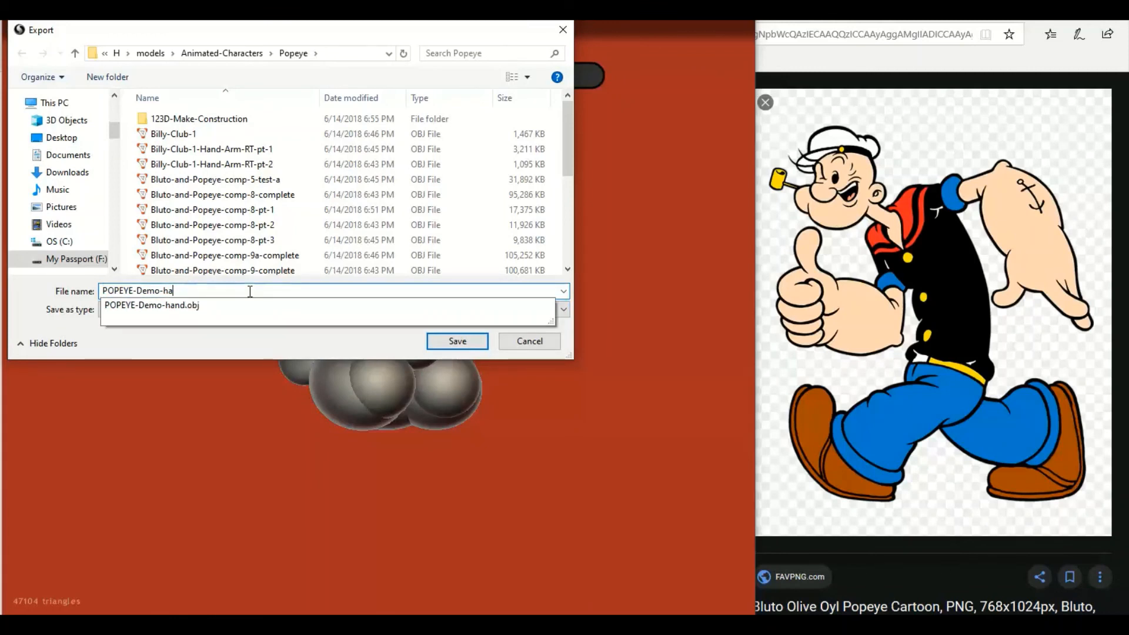
pyautogui.write('ead')
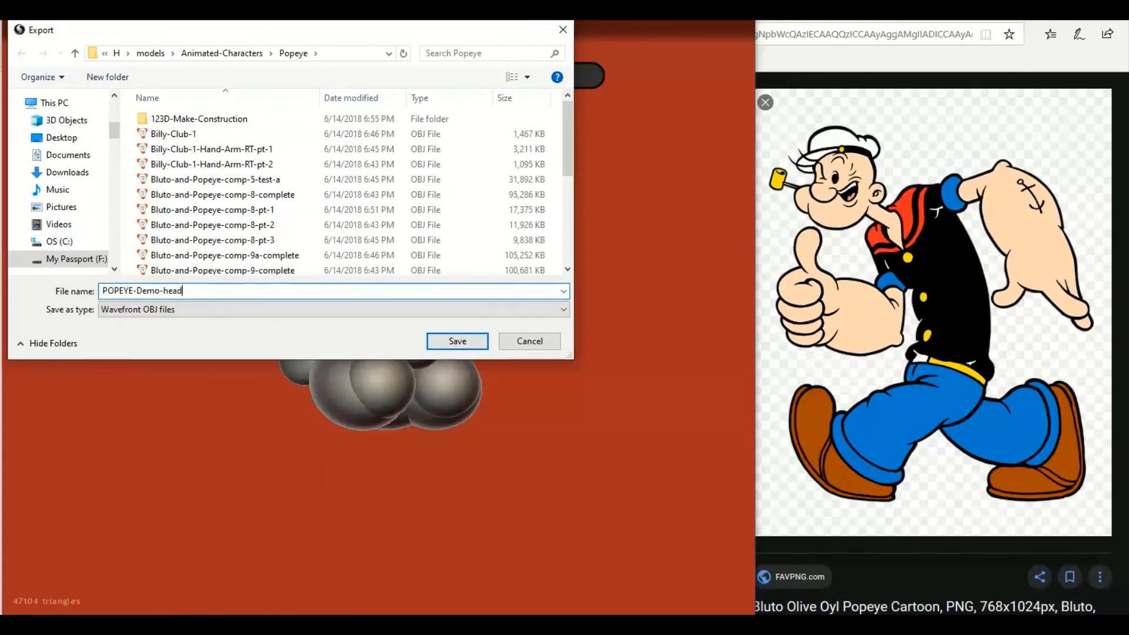
pyautogui.click(443, 340)
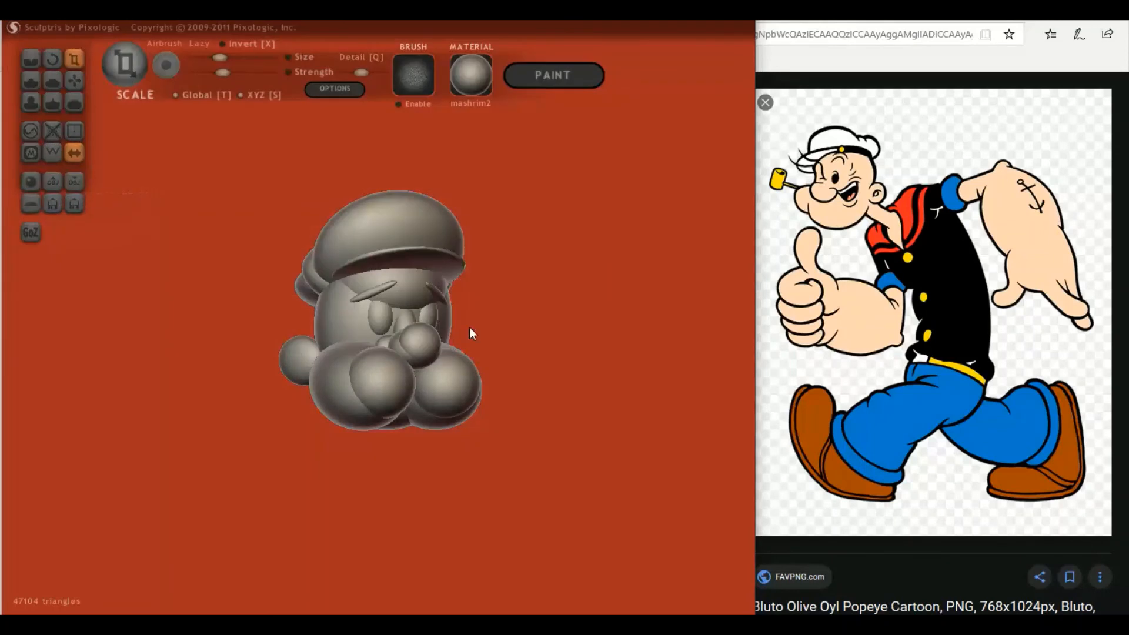
# - Face the head from the front and switch to the Inflate brush
pyautogui.moveTo(588, 336); pyautogui.dragTo(557, 344)
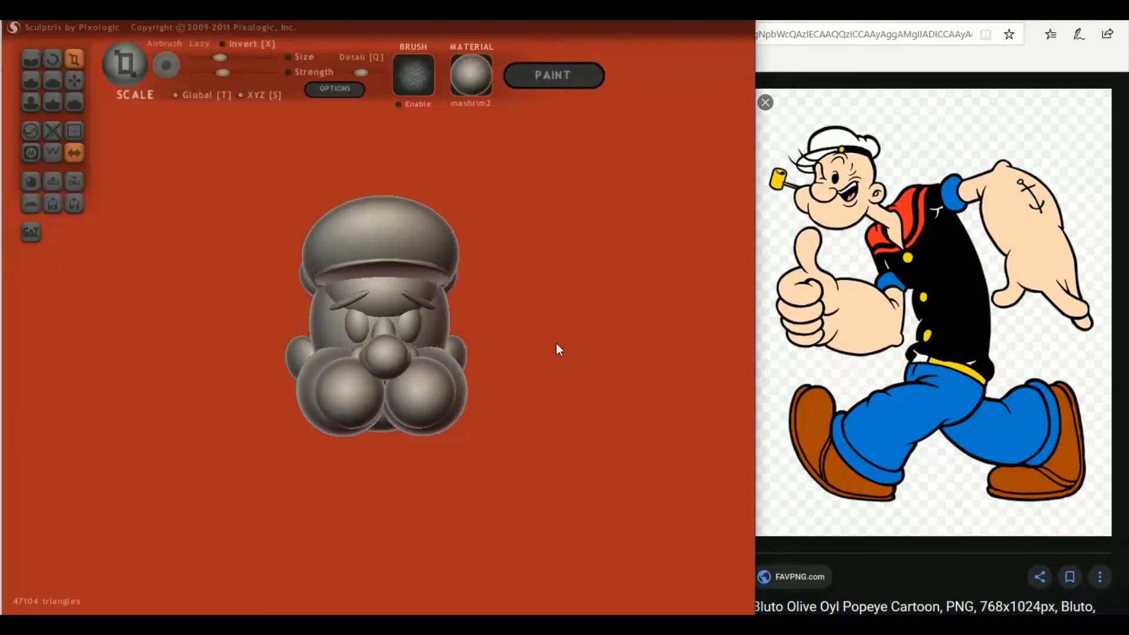
pyautogui.press('i')
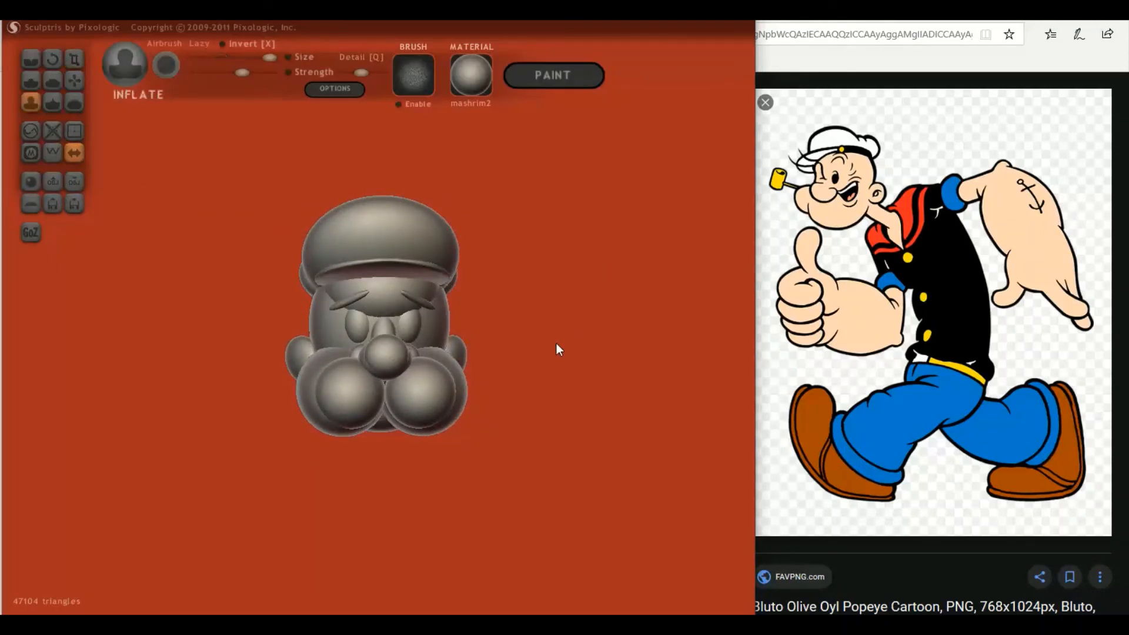